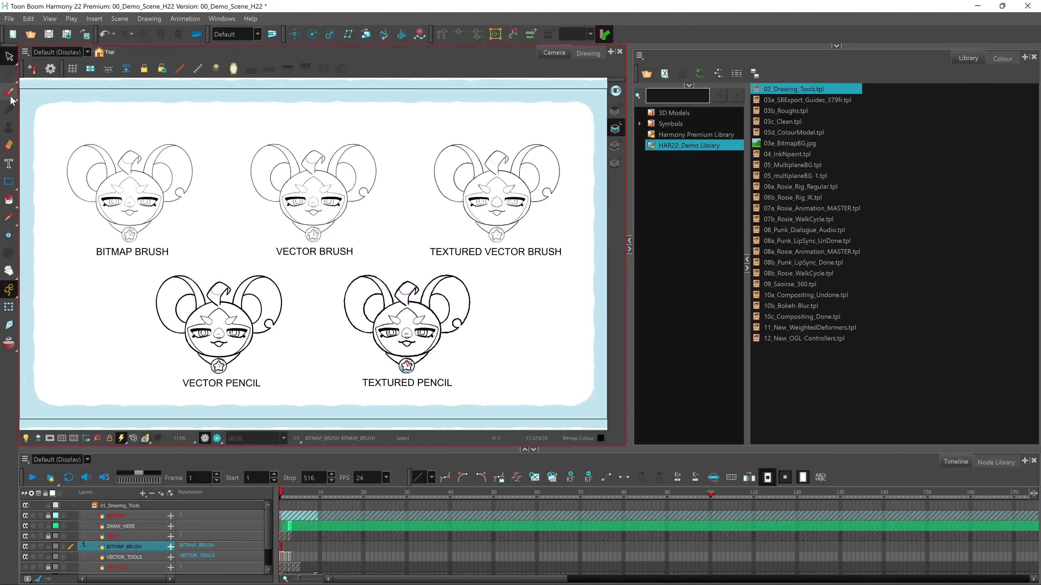
Activate the Brush tool, show its tool properties with the full preset list, and choose the Dry Ballpoint preset
left_click(10, 97)
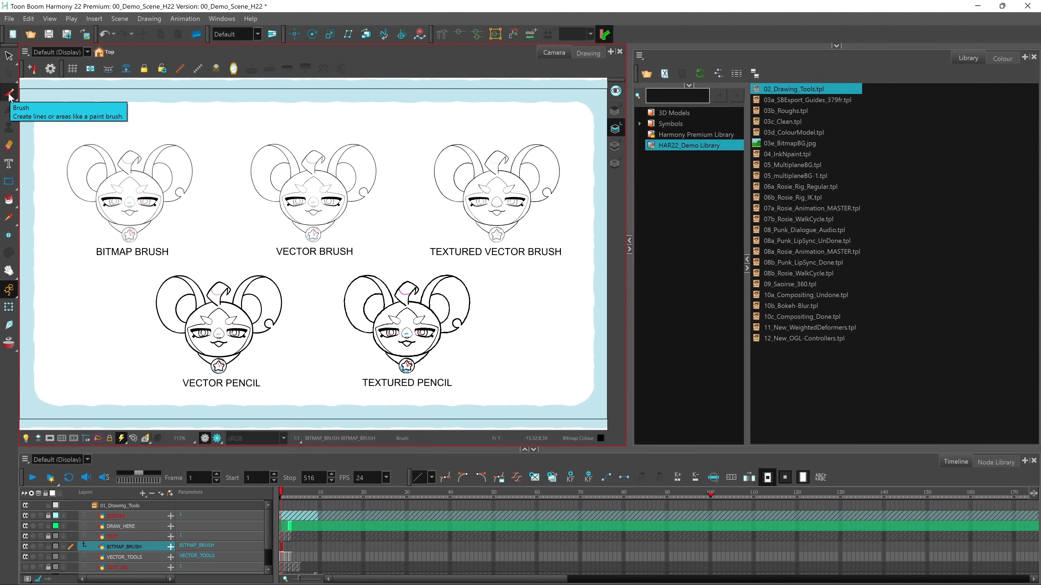
left_click_drag(836, 45, 707, 251)
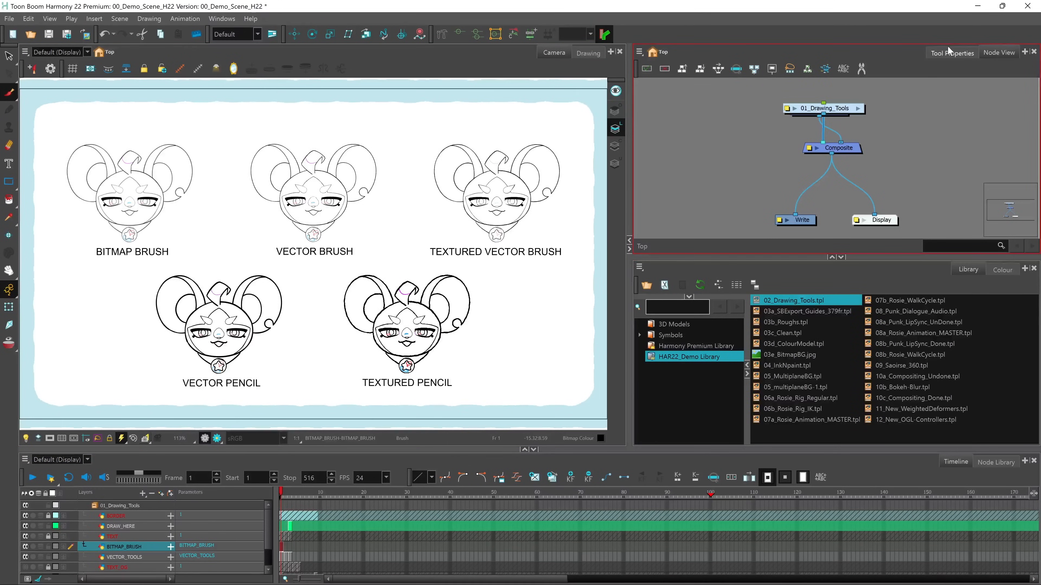
left_click(943, 53)
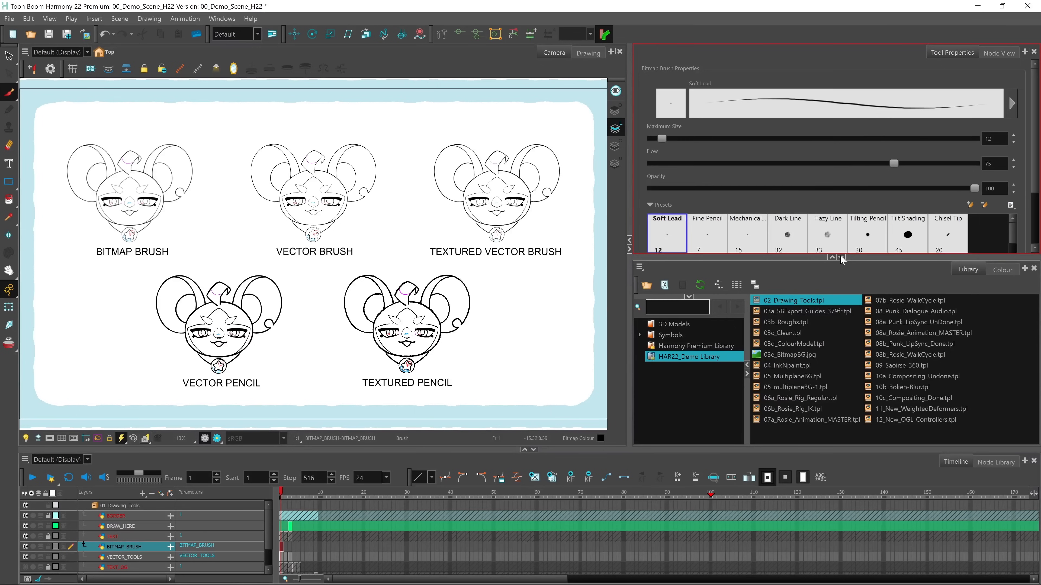
left_click(841, 293)
mouse_move(1020, 243)
left_mouse_down()
mouse_move(1015, 290)
mouse_move(1020, 240)
left_mouse_up()
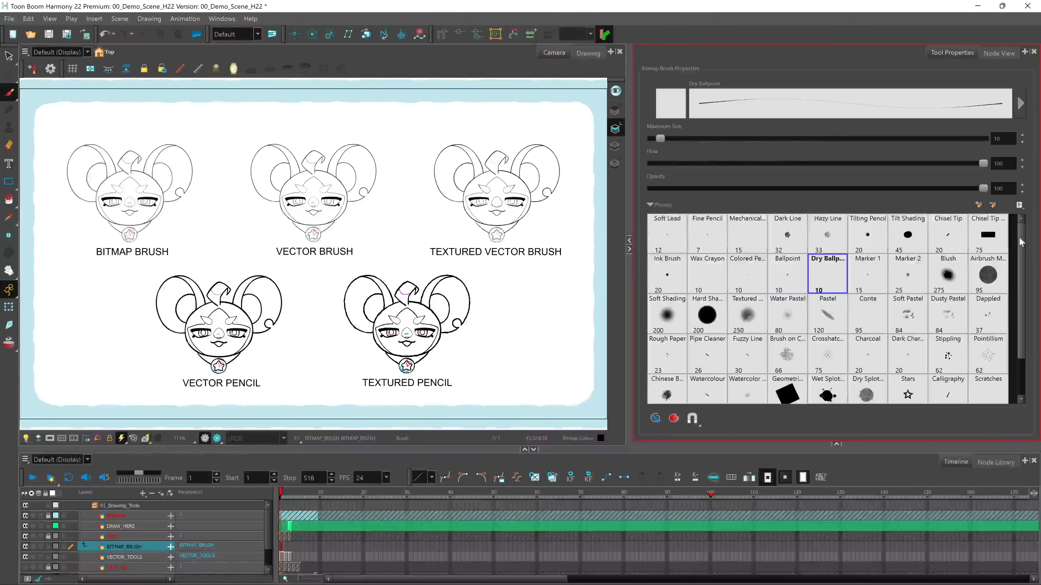
Examine the Dry Ballpoint bitmap brush's tip, transparency, dual tip, paper texture and size settings
left_click(1020, 105)
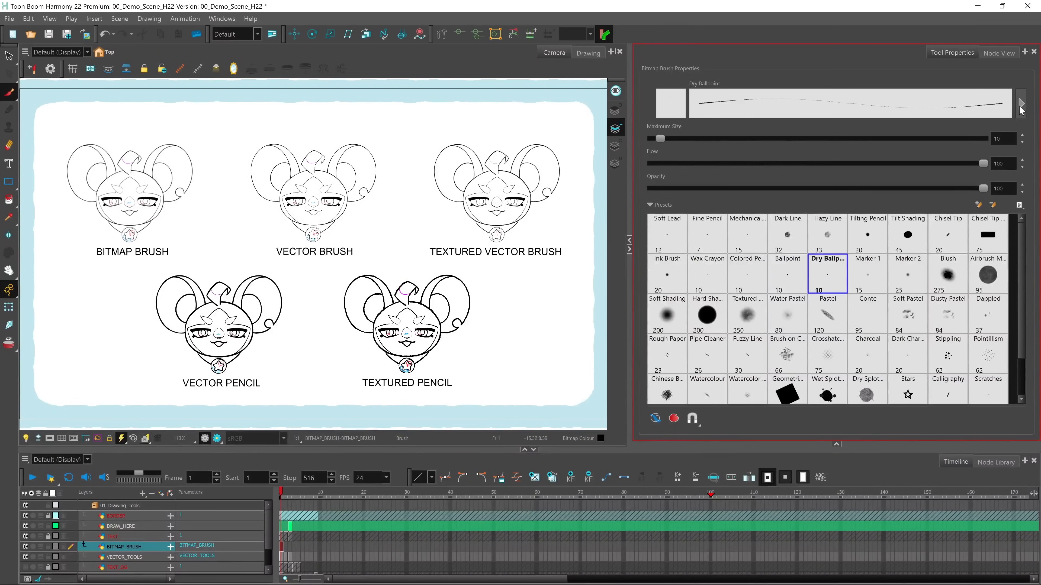
mouse_move(601, 307)
left_mouse_down()
mouse_move(494, 166)
mouse_move(488, 112)
left_mouse_up()
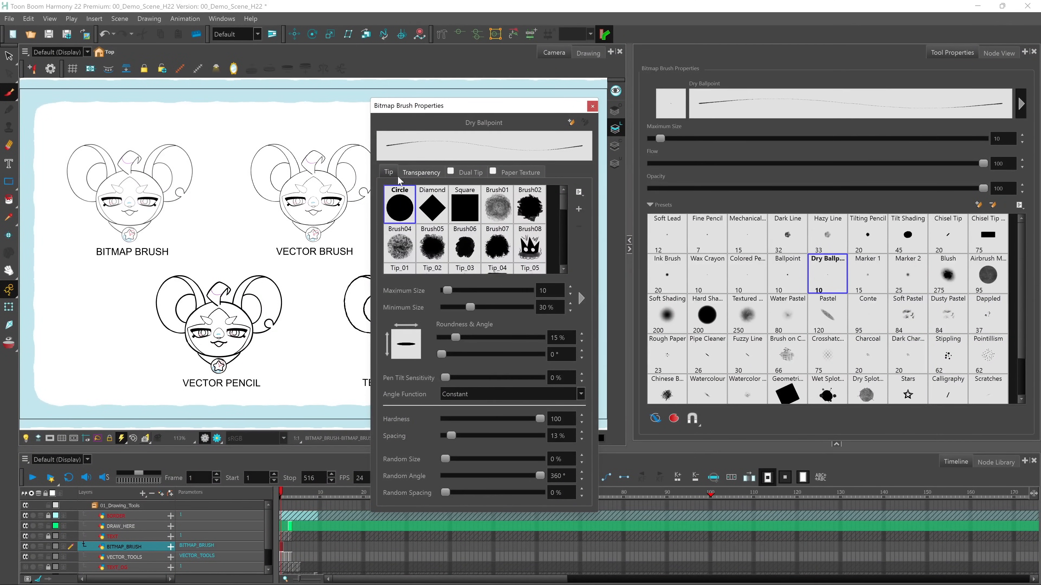
left_click(422, 173)
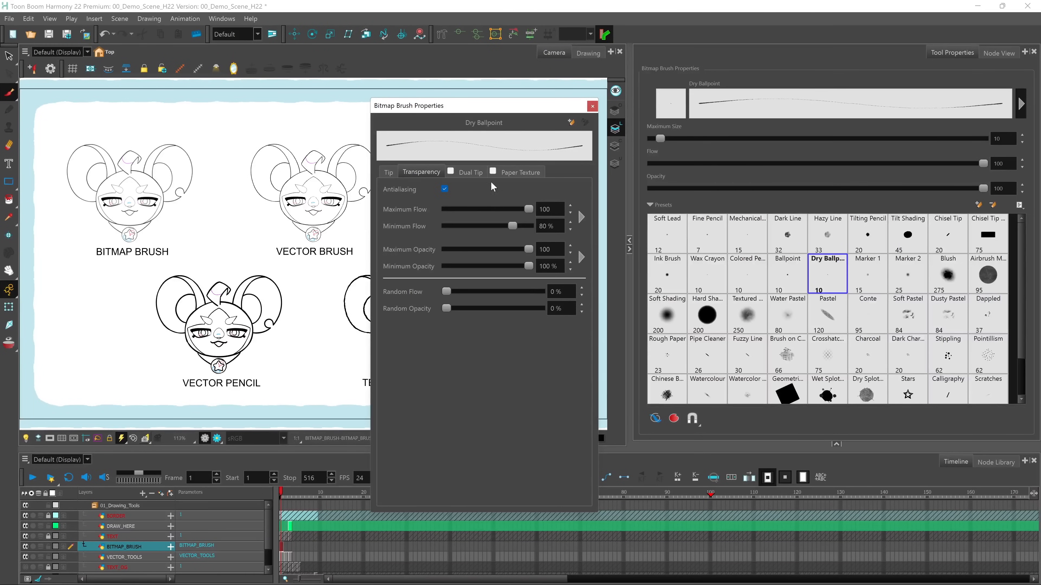
left_click(469, 173)
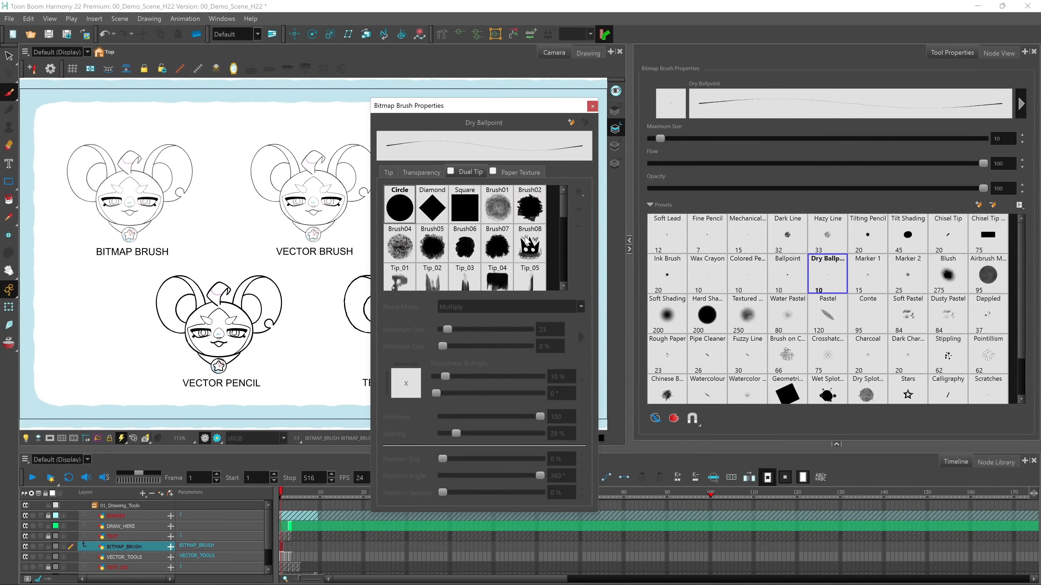
left_click(520, 171)
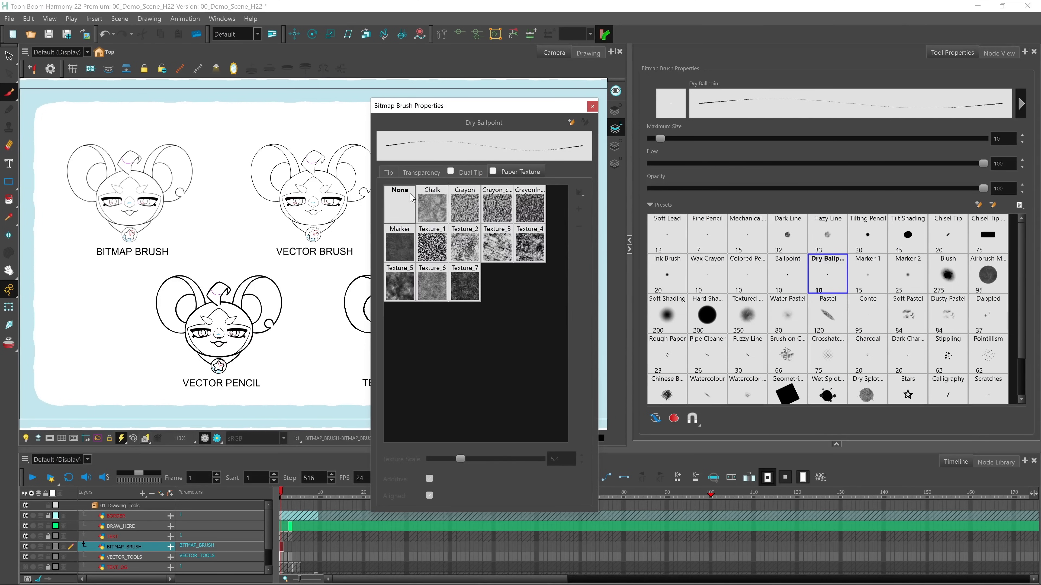
left_click(388, 172)
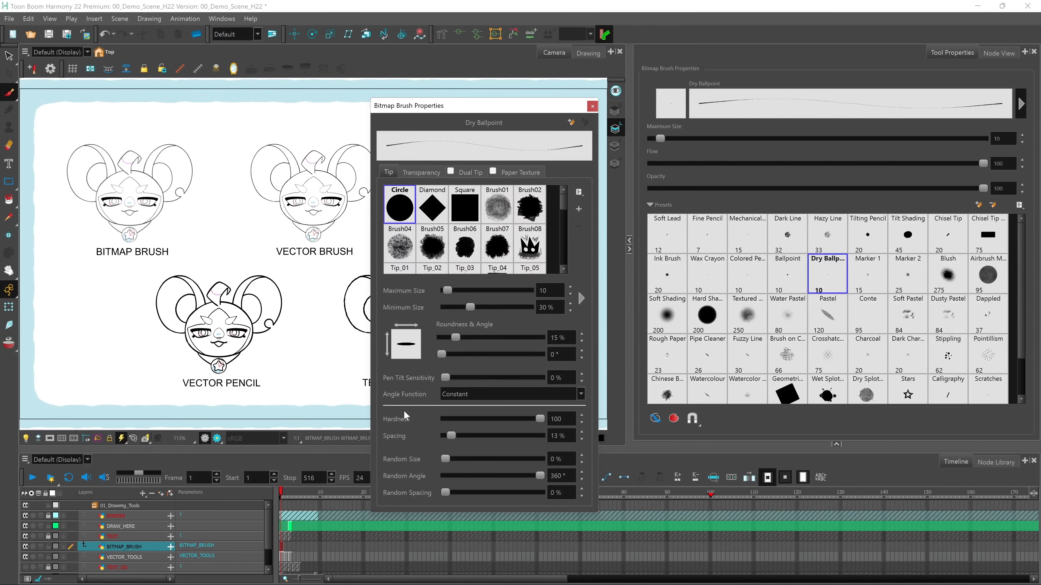
left_click(581, 296)
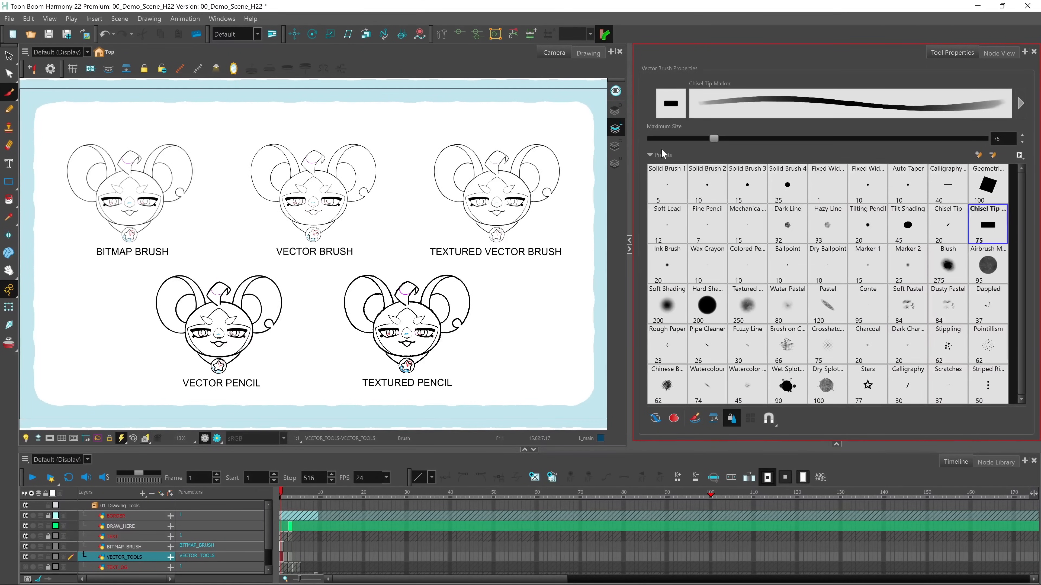
Select the VECTOR_TOOLS drawing at the start of the timeline, choose the Solid Brush 3 preset and open its detailed properties
left_click(289, 559)
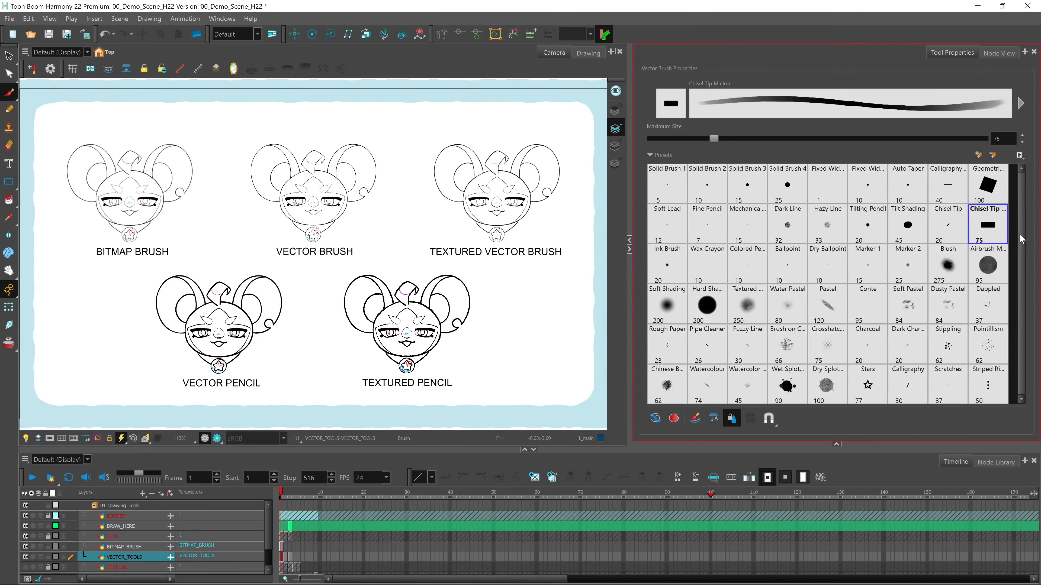
left_click(749, 189)
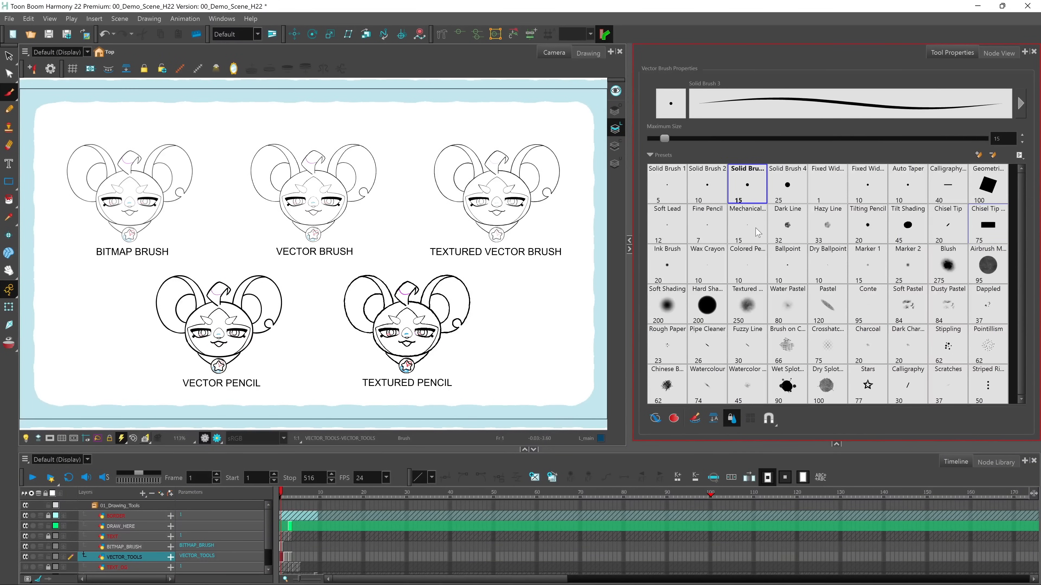
left_click(1020, 105)
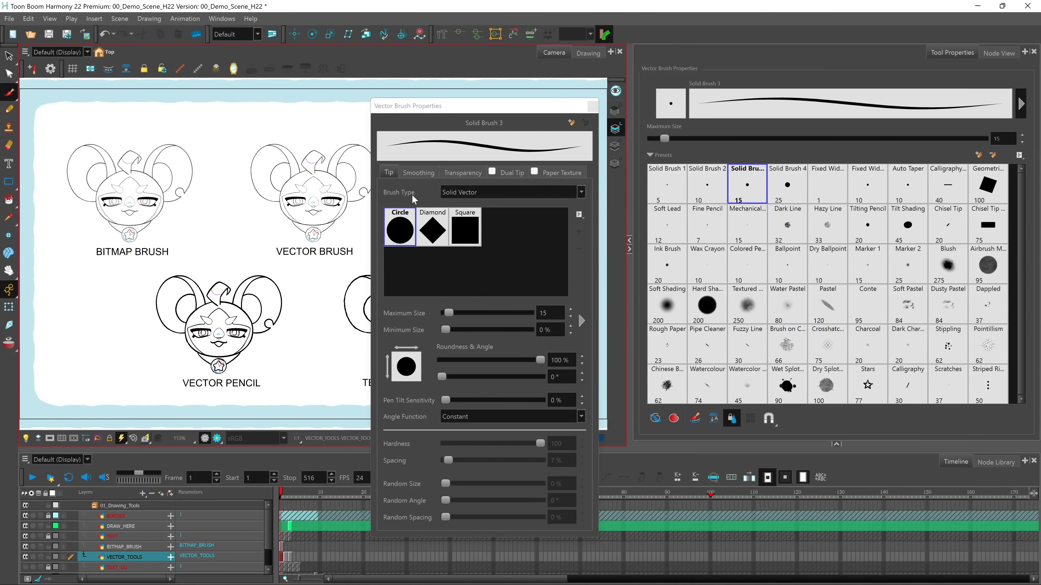
Try the Textured Vector brush type, restore Solid Vector, and check the brush's smoothing settings before closing the properties
left_click(491, 194)
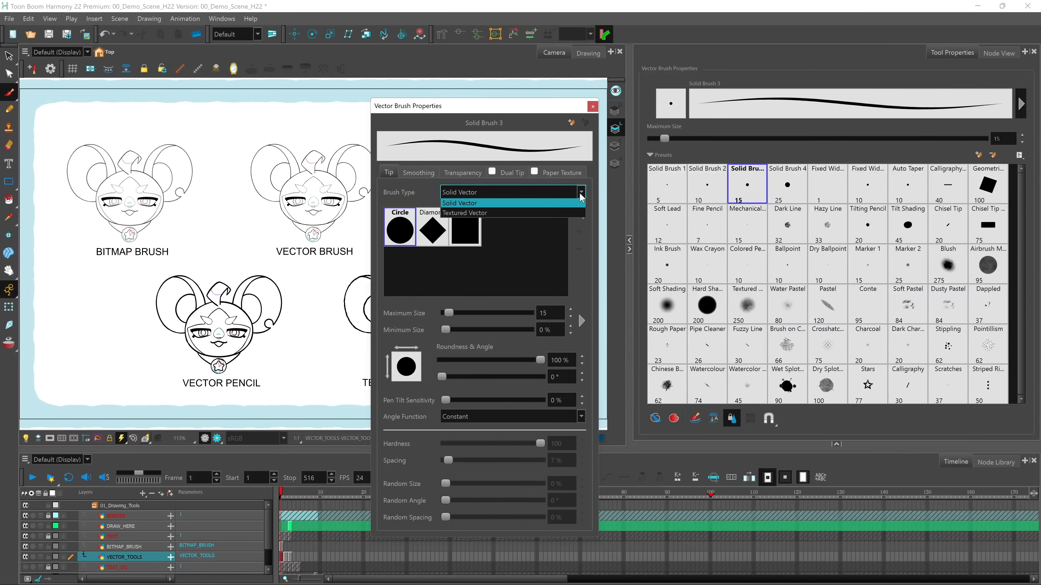
left_click(488, 213)
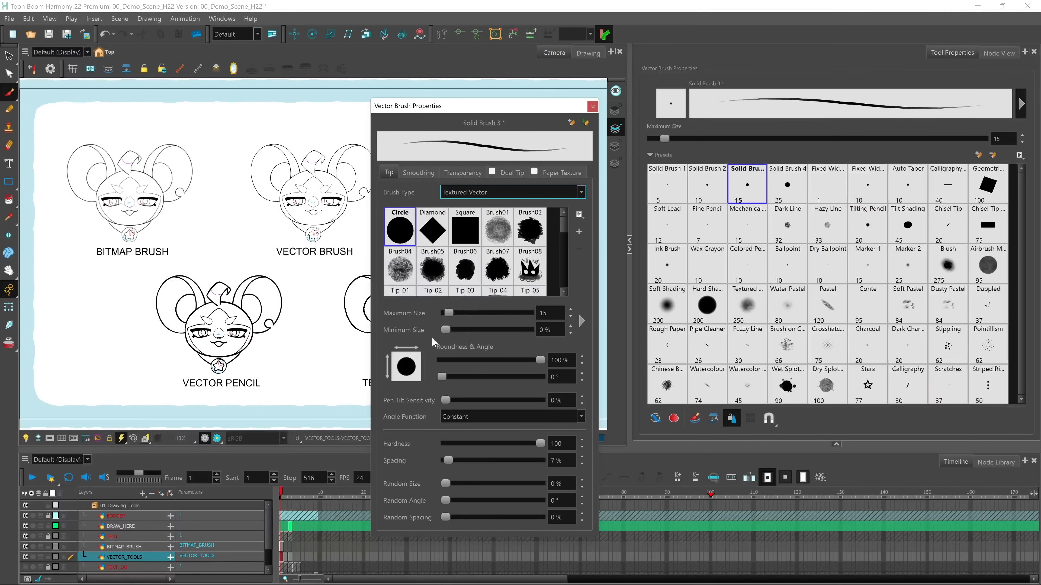
left_click(545, 192)
left_click(504, 205)
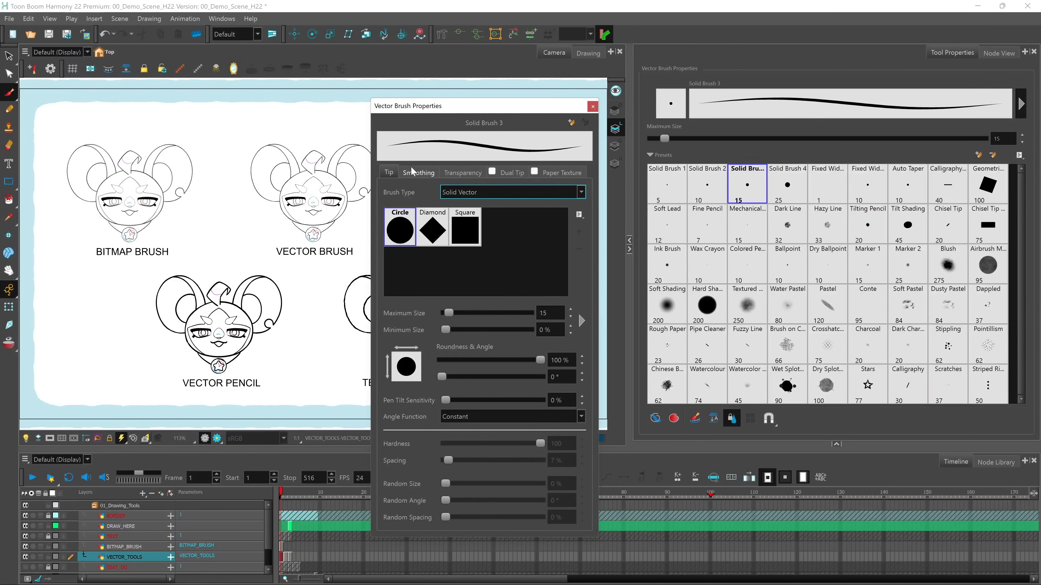
left_click(414, 171)
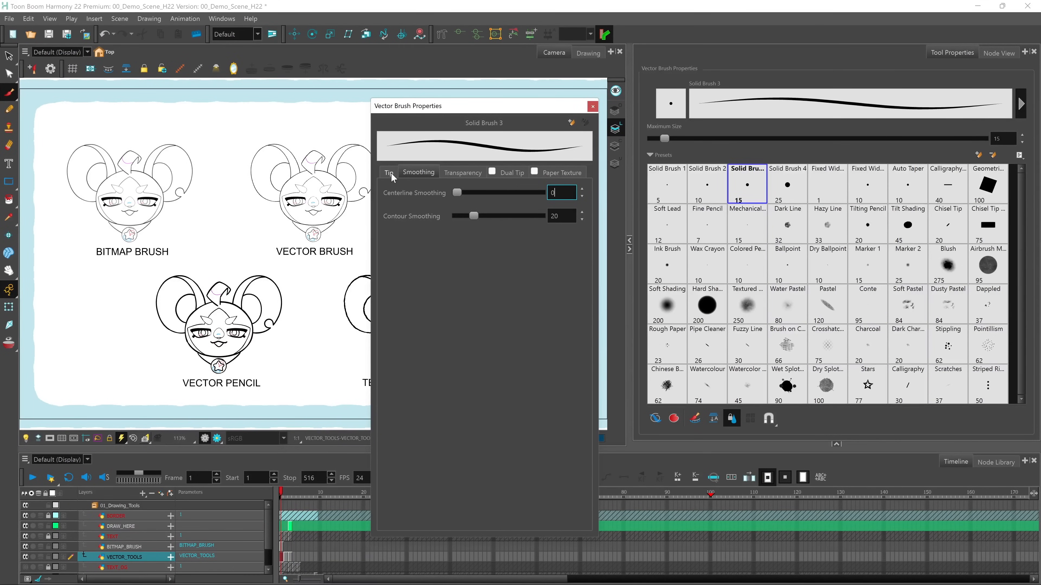
left_click(593, 107)
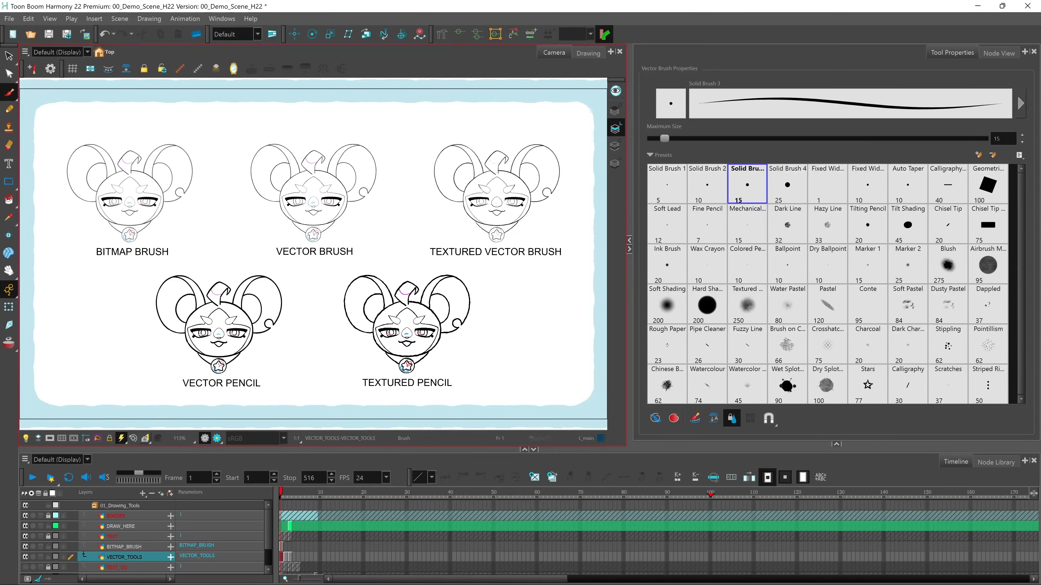
Select the outer outline of the right ear on the Vector Brush head with the Contour Editor
key("2")
key("2")
key("2")
key("2")
key("2")
key("2")
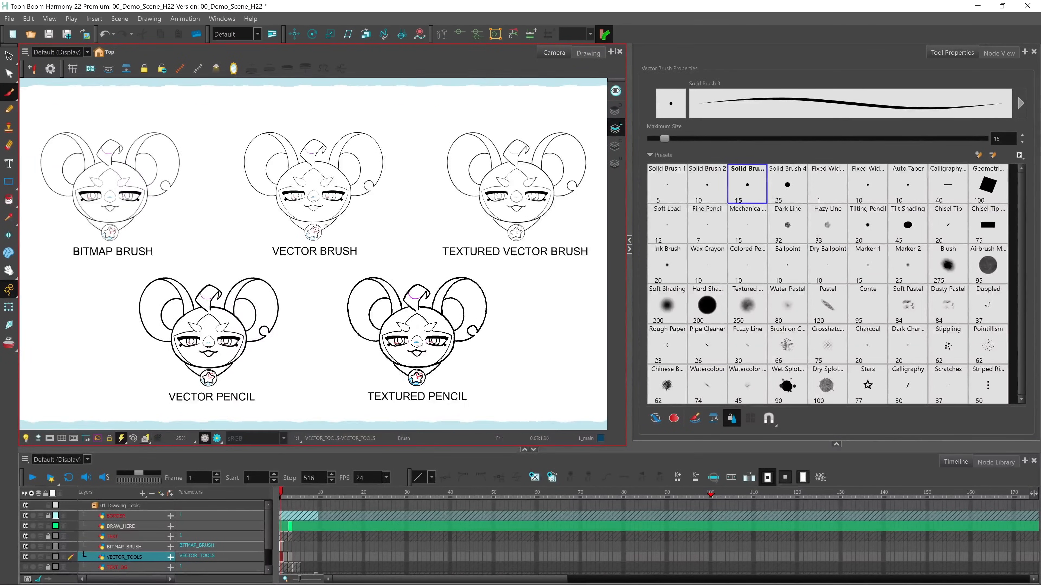
left_click_drag(349, 182, 347, 376)
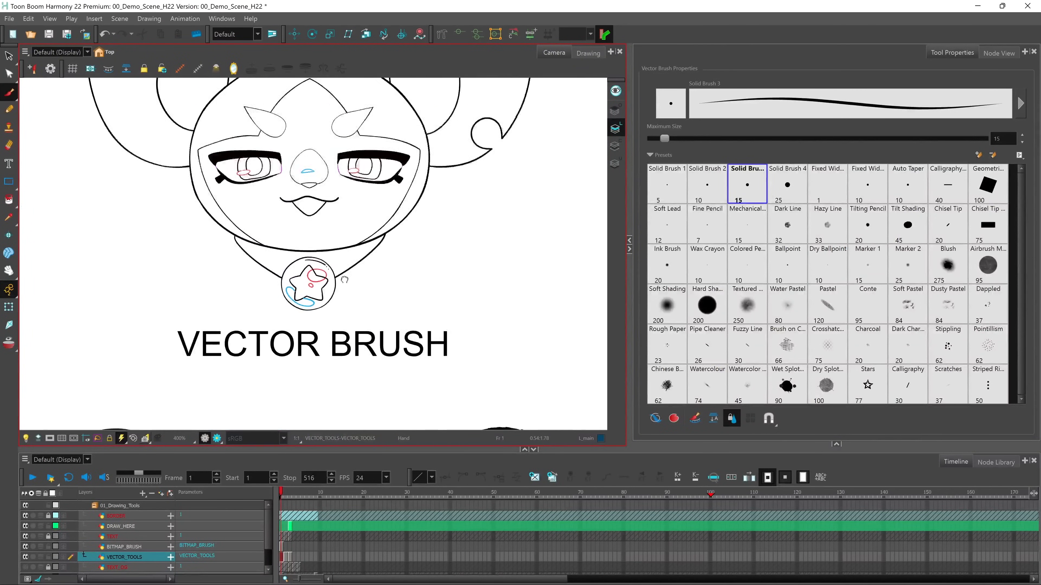
key("1")
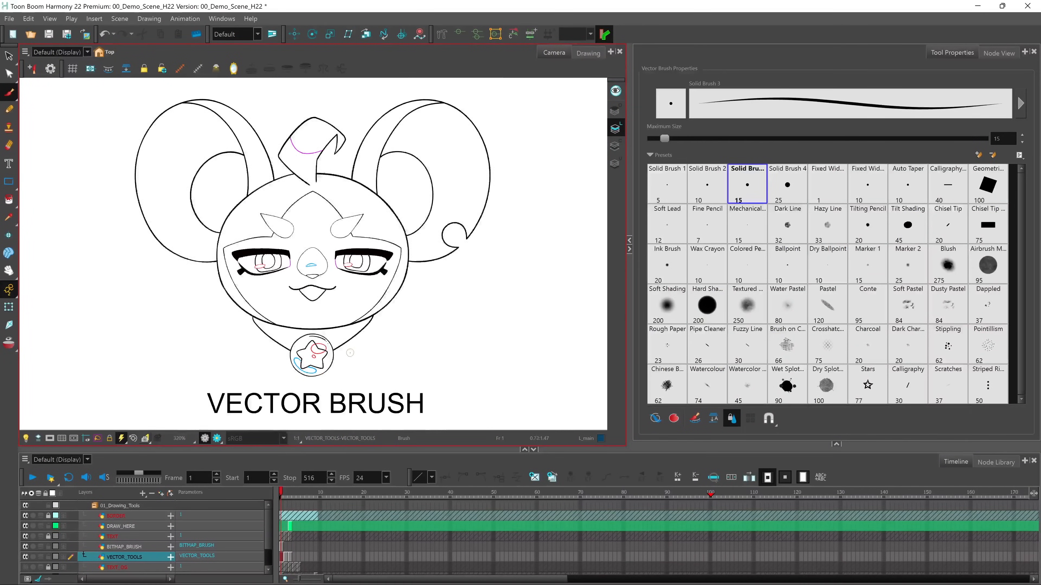
left_click(10, 75)
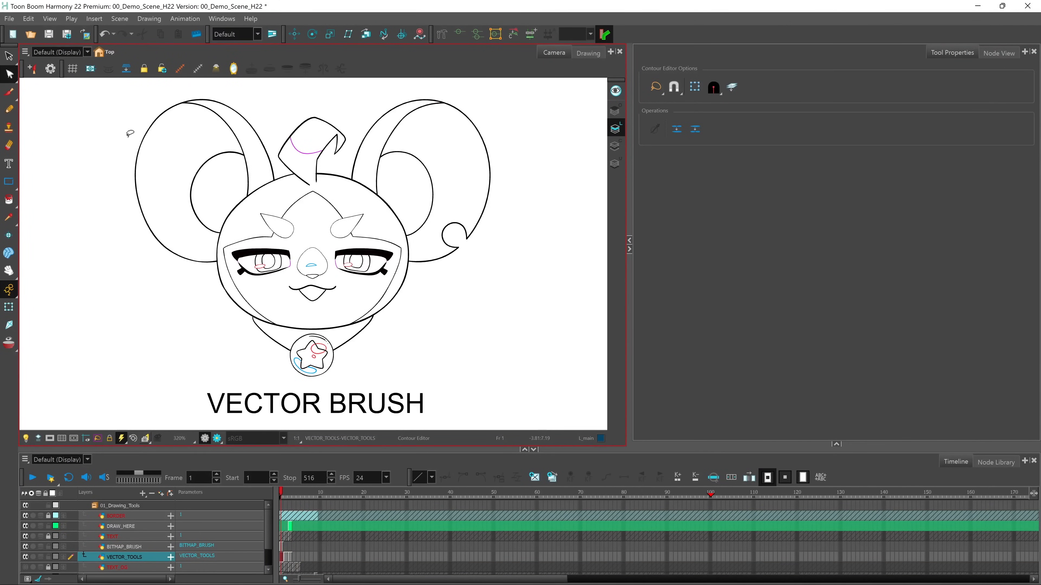
key("2")
key("2")
key("2")
key("space")
left_click_drag(404, 144, 326, 408)
left_click(395, 234)
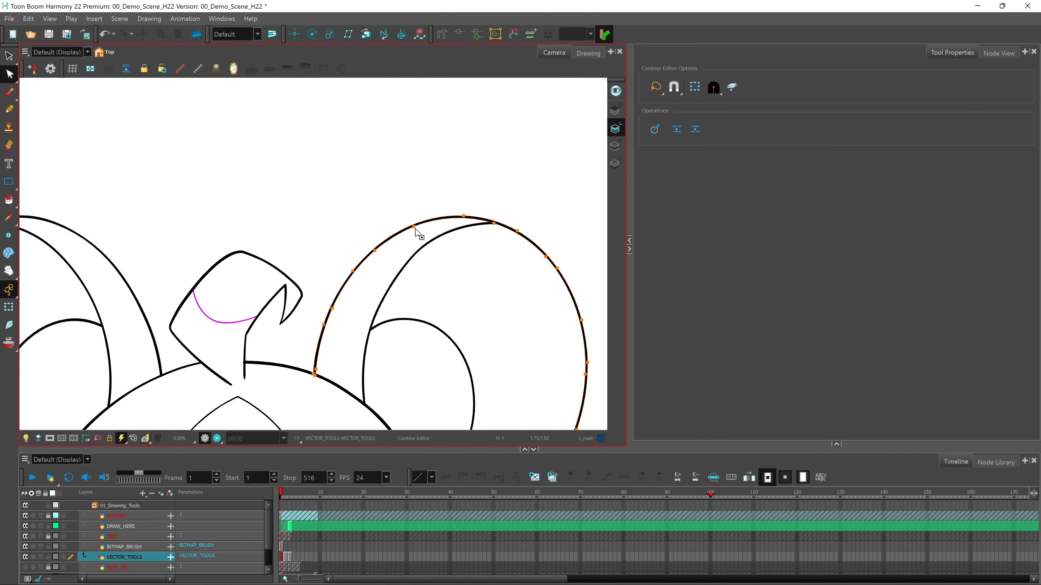
Try thickening the upper part of the right ear's outline by reshaping its contour points, handles and top edge
left_click_drag(354, 276, 380, 263)
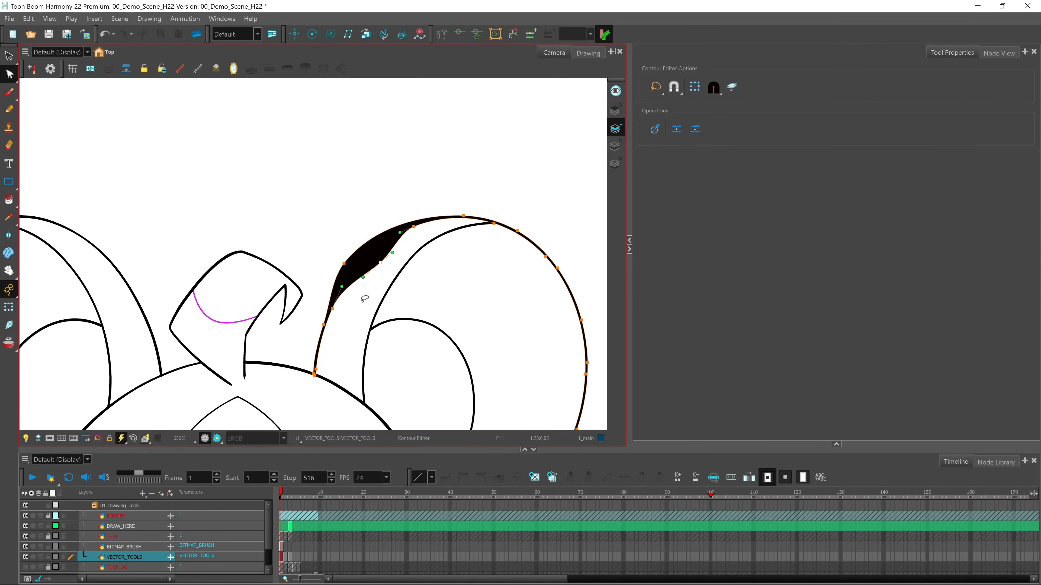
left_click(368, 289)
left_click_drag(367, 287, 369, 289)
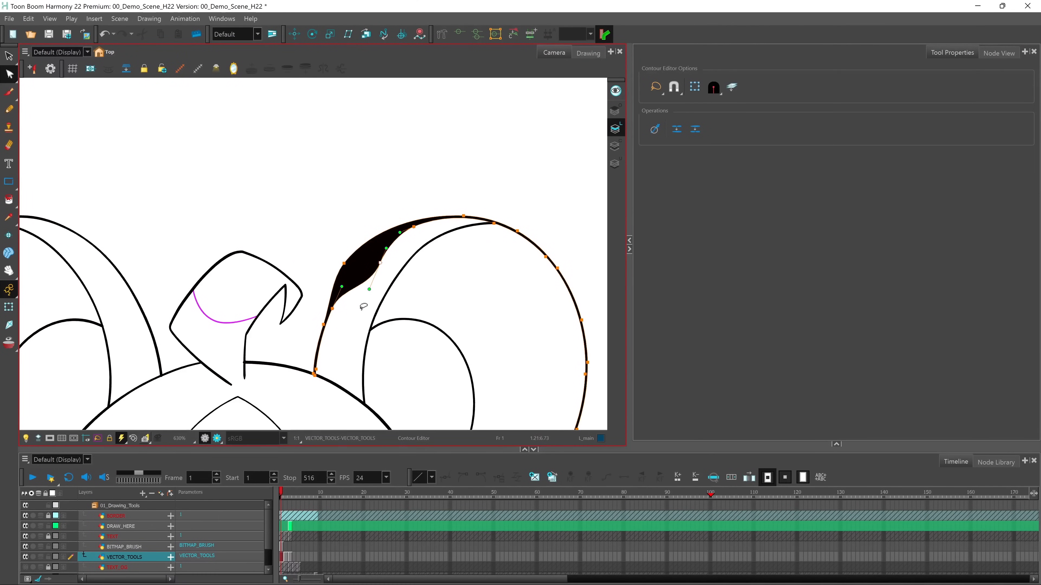
left_click_drag(434, 218, 431, 207)
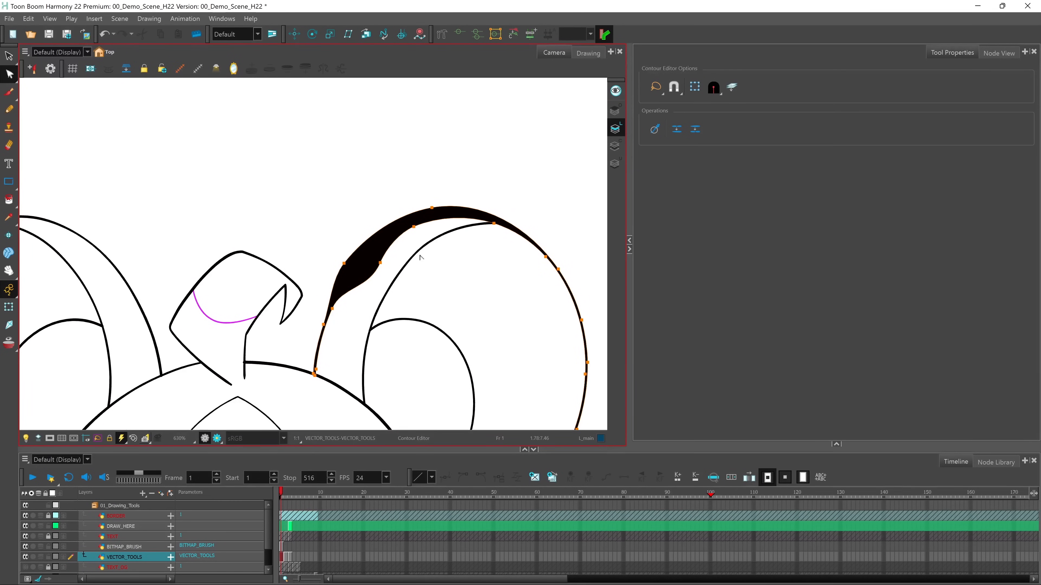
Undo the contour edits on the right ear's outline
key("ctrl+z")
key("ctrl+z")
key("ctrl+z")
key("ctrl+z")
Switch to the Centerline Editor and select the right ear's outer stroke and its lower end point near the head
left_click_drag(14, 77, 65, 85)
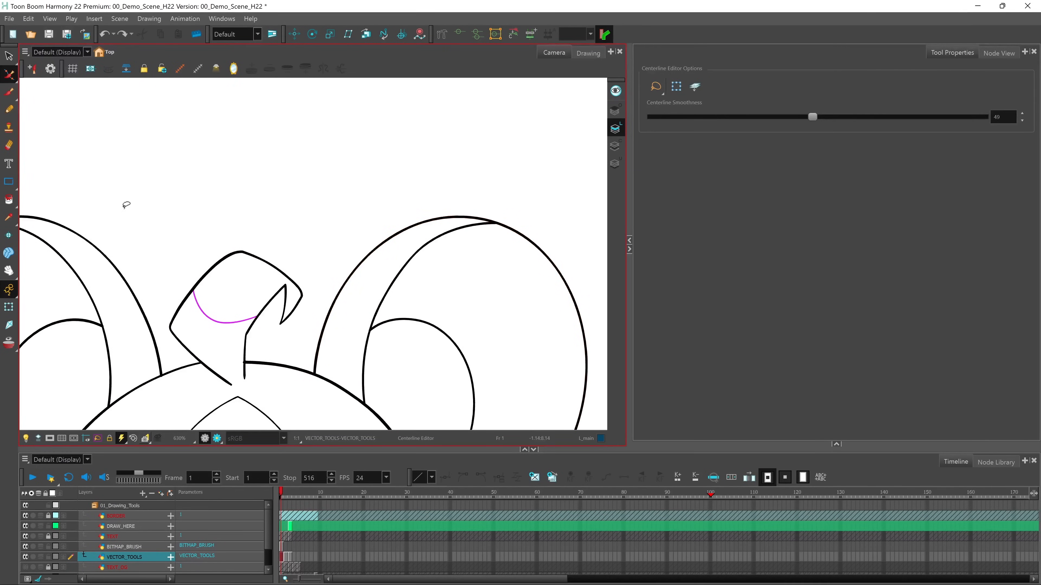
left_click(363, 260)
scroll(356, 313, "up", 2)
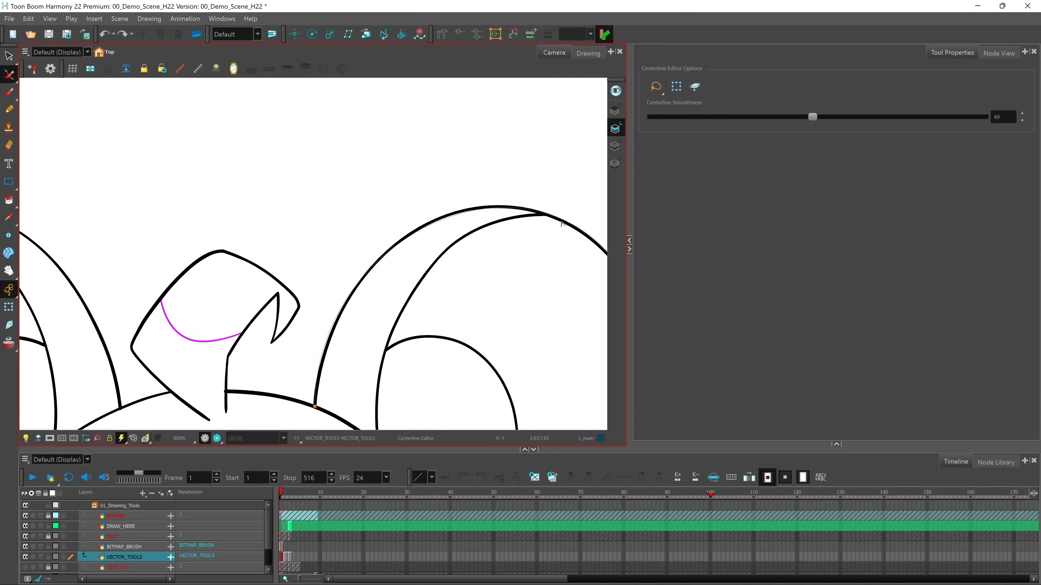
scroll(561, 224, "down", 1)
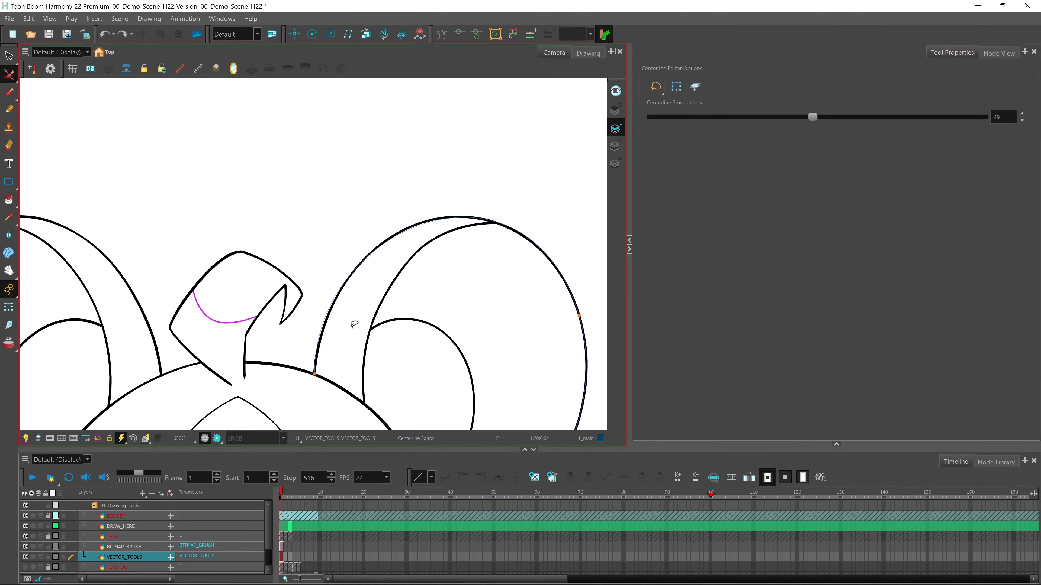
left_click(315, 374)
Try bending the right ear's centerline on both sides of its arch, and undo both changes
left_click_drag(316, 222, 359, 239)
left_click_drag(528, 143, 488, 186)
key("ctrl+z")
key("ctrl+z")
Add two centerline points along the right ear's upper arch, try moving one upward, and undo that move
left_click(415, 227)
left_click(541, 248)
left_click_drag(415, 227, 408, 207)
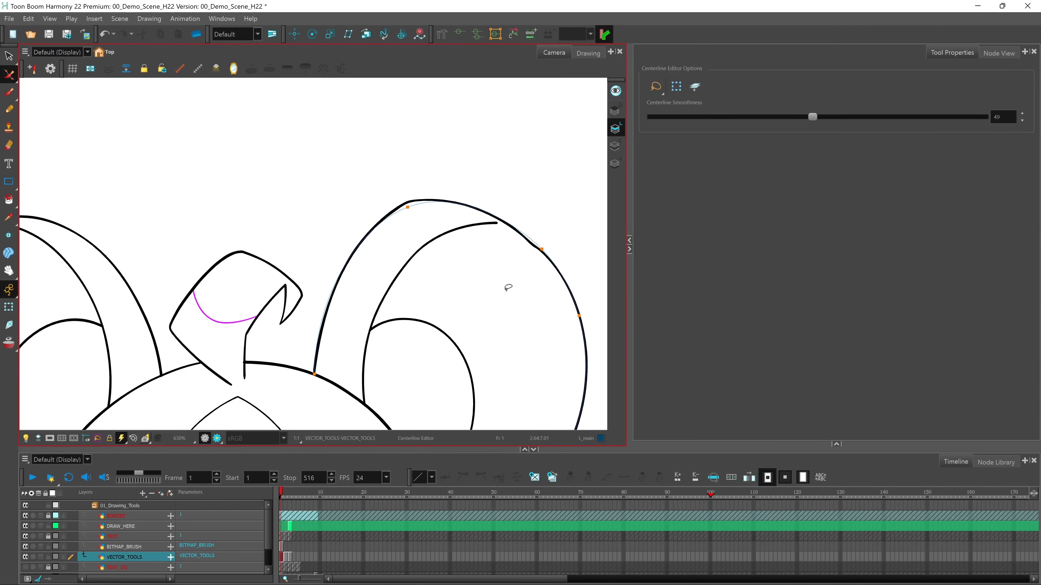
key("ctrl+z")
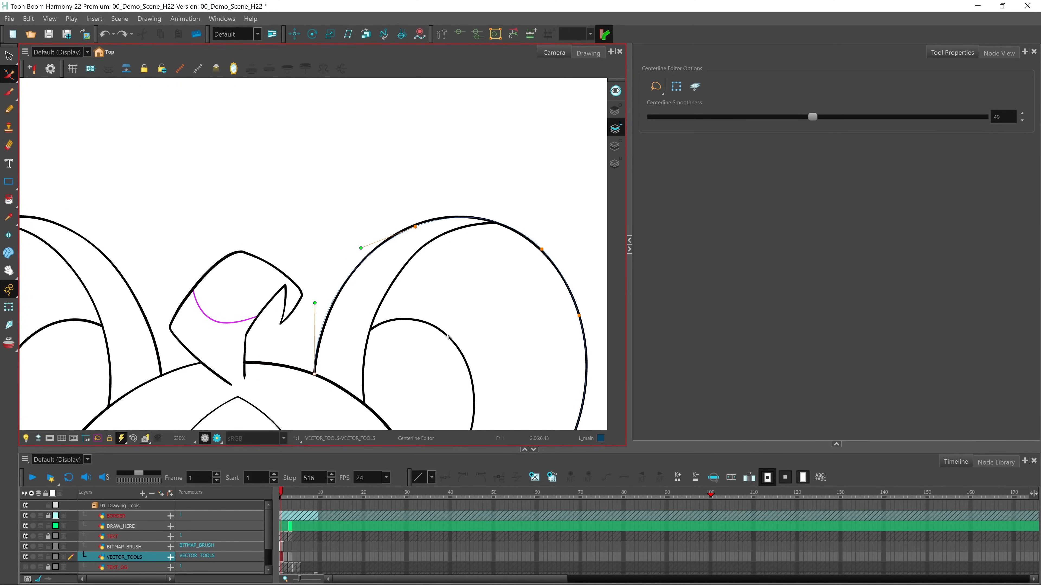
Push the upper-right curve of the Textured Vector Brush head outline outward with the Centerline Editor
key("1")
key("1")
left_click_drag(409, 387, 420, 307)
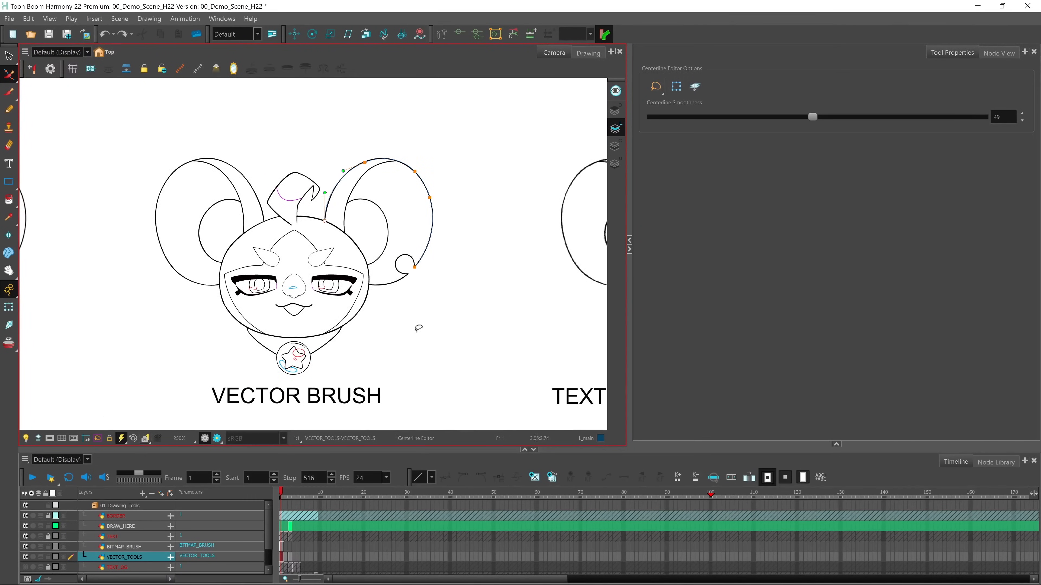
mouse_move(472, 352)
left_mouse_down()
mouse_move(402, 339)
mouse_move(165, 340)
left_mouse_up()
left_click_drag(463, 332, 419, 342)
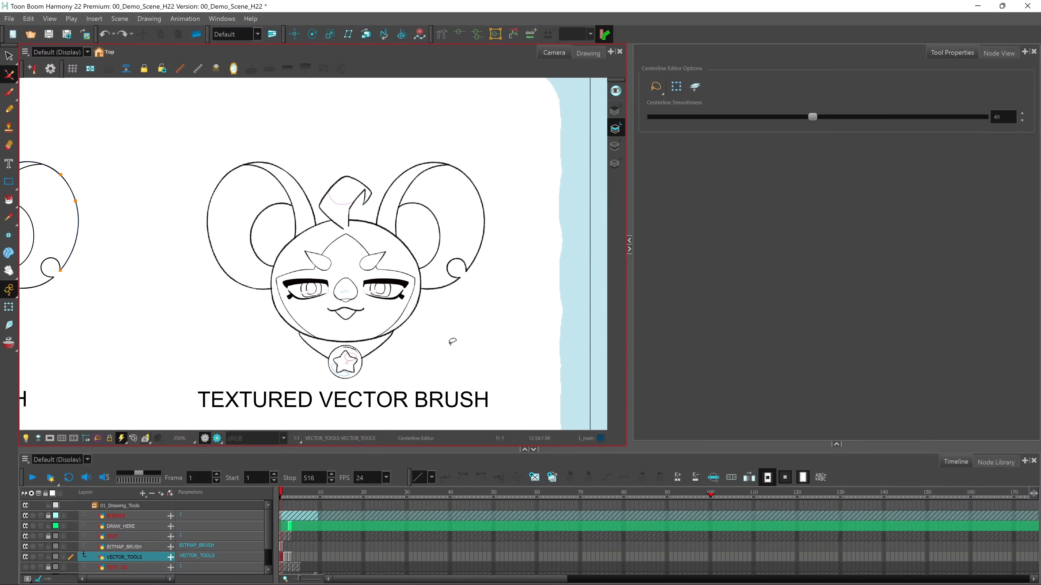
scroll(434, 247, "up", 1)
left_click_drag(461, 321, 423, 306)
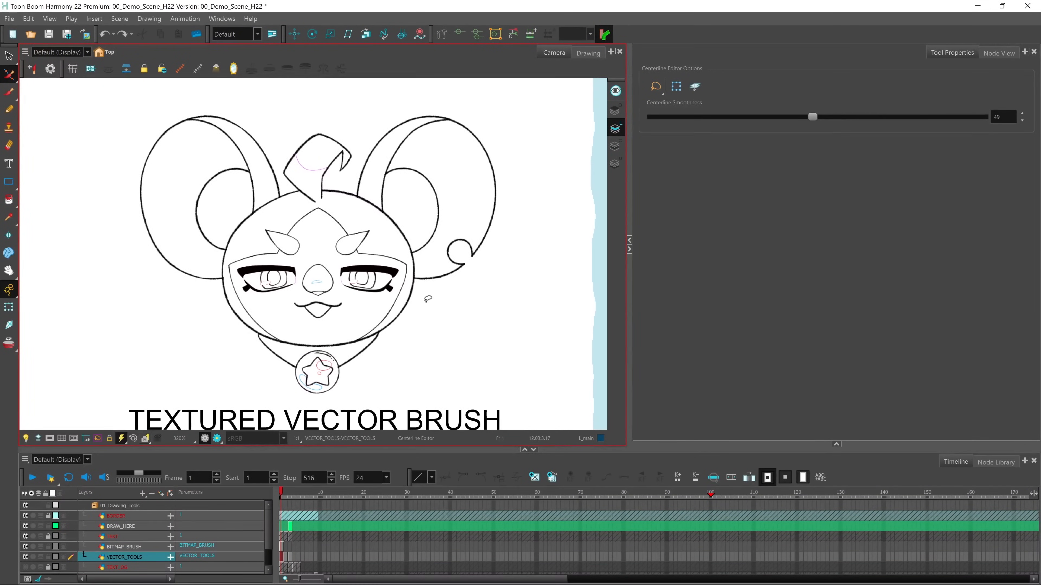
scroll(426, 295, "up", 4)
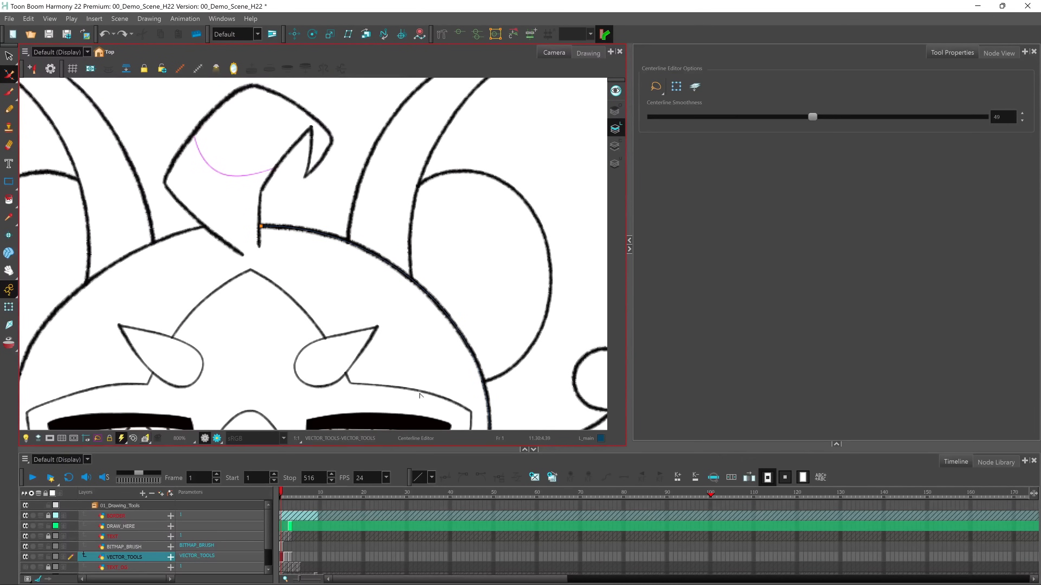
left_click_drag(454, 326, 471, 302)
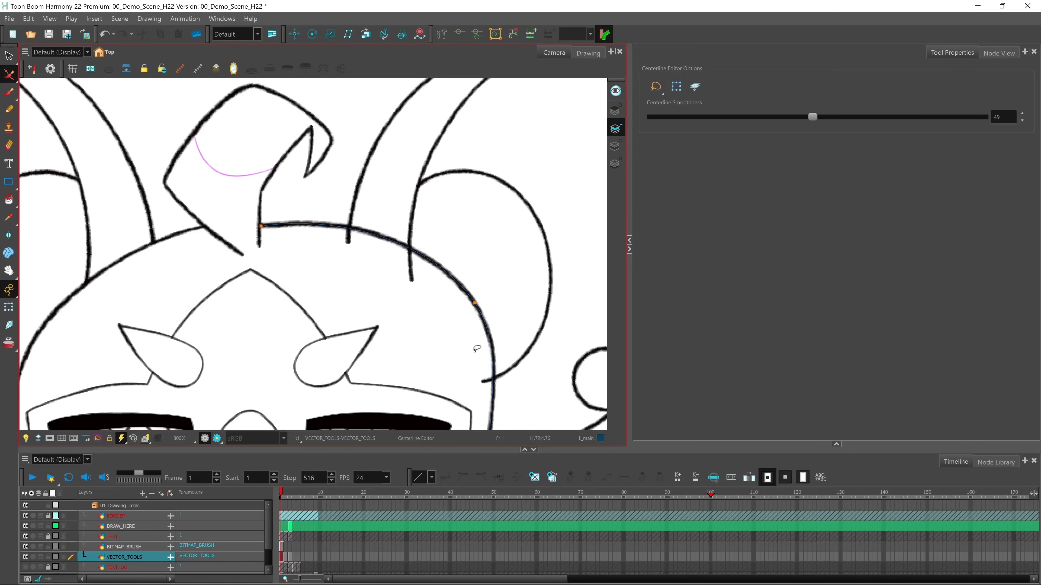
Undo the head outline's last centerline edit, then try moving its upper-right contour points outward with the Contour Editor and undo that move
key("ctrl+z")
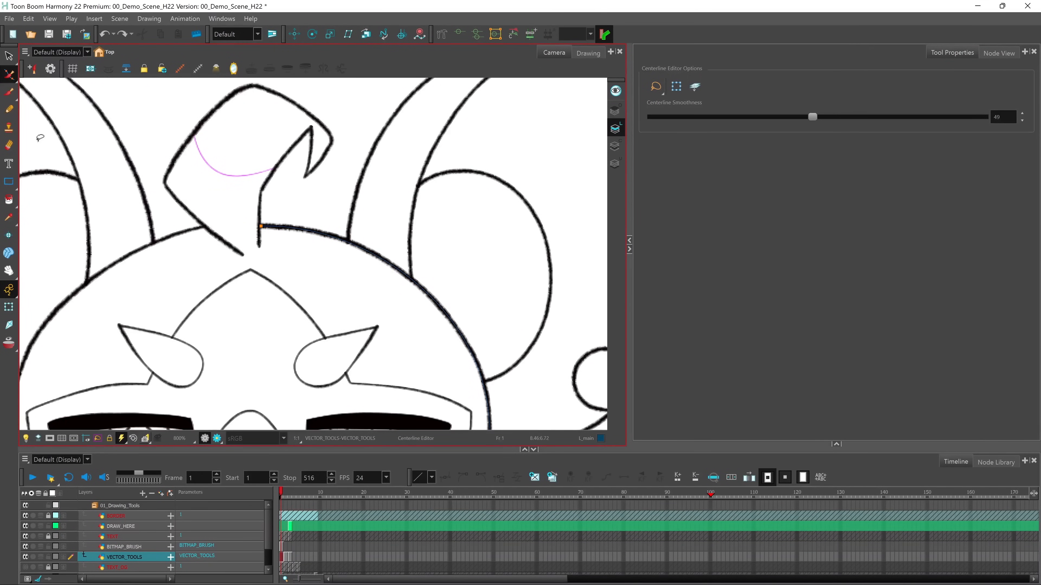
left_click(9, 75)
left_click(49, 72)
left_click(442, 305)
left_click_drag(449, 314, 460, 297)
key("ctrl+z")
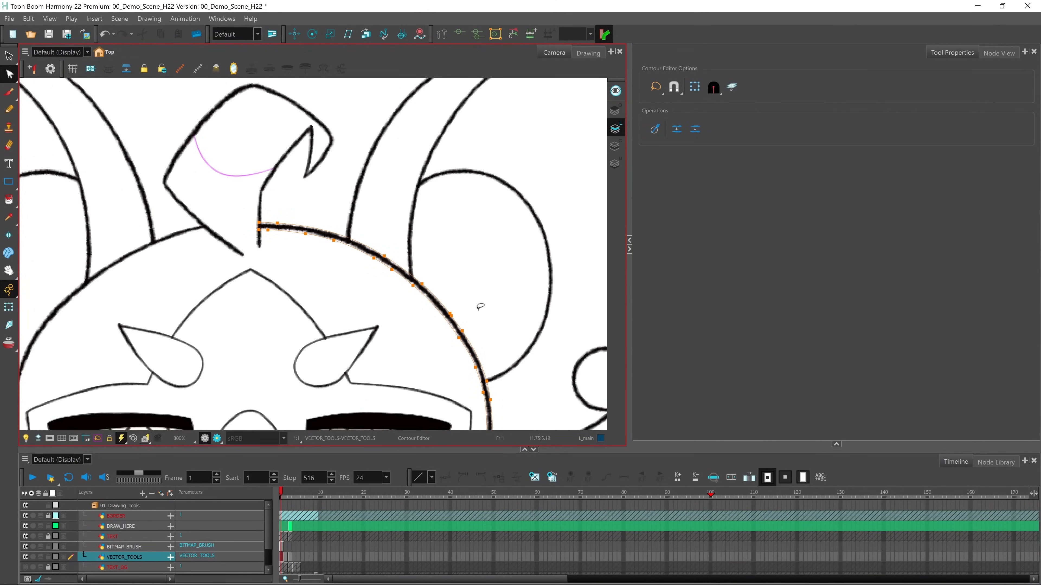
Return to the Centerline Editor and set the head outline's Centerline Smoothness first to 3, then to 66
left_click(9, 74)
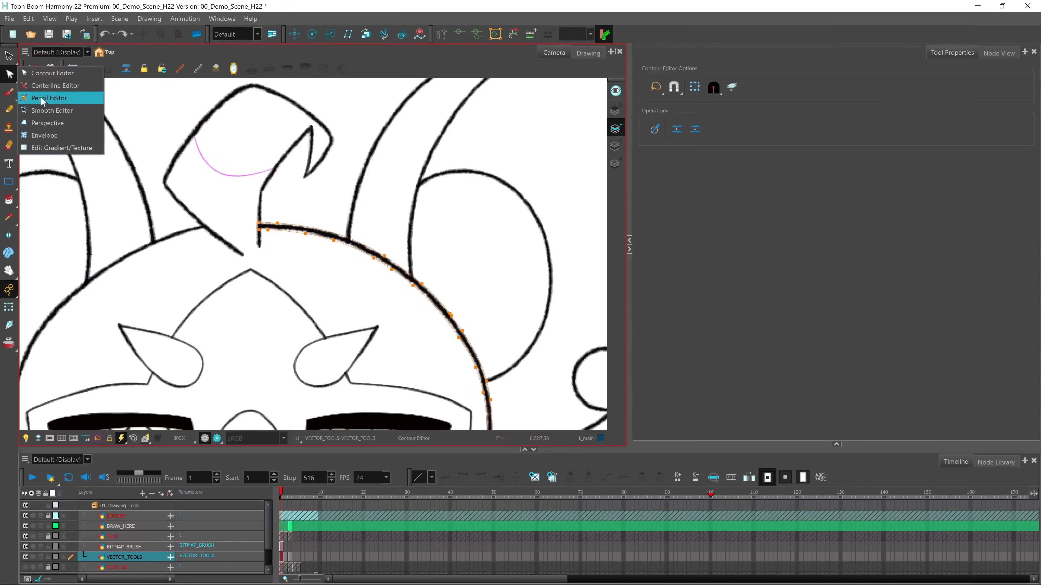
left_click(53, 85)
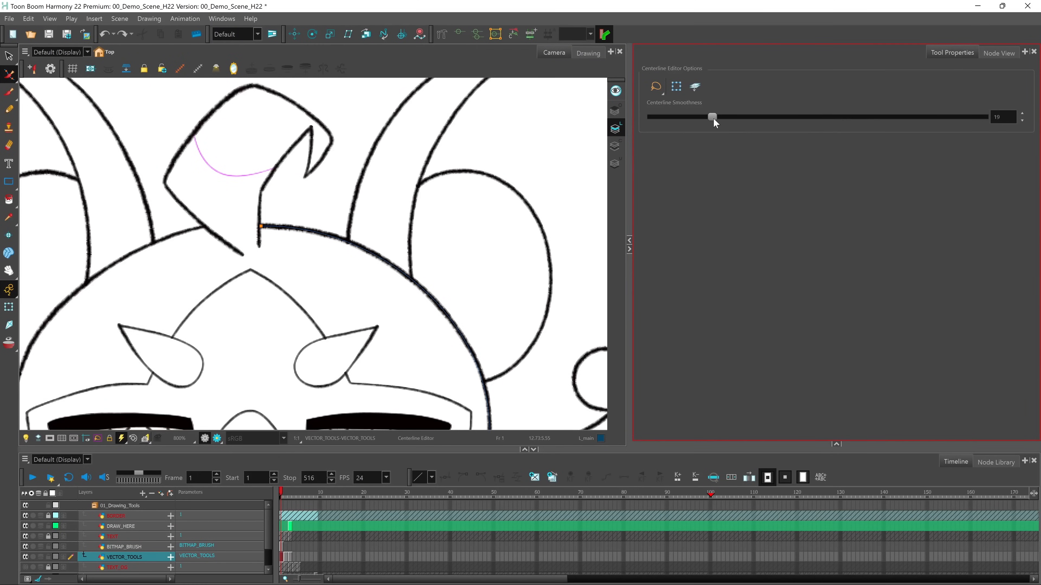
left_click_drag(662, 124, 652, 142)
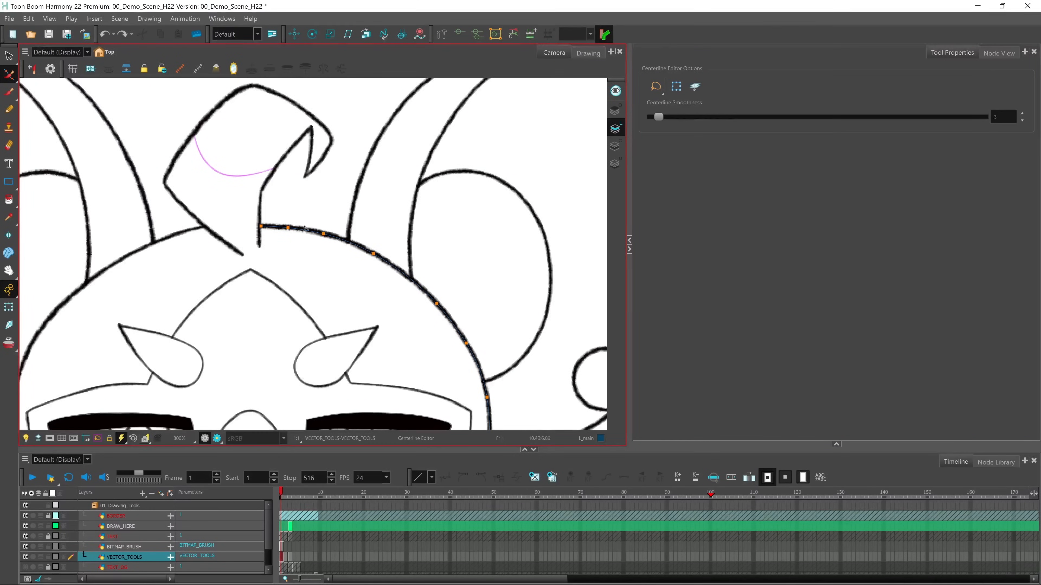
left_click_drag(482, 336, 460, 261)
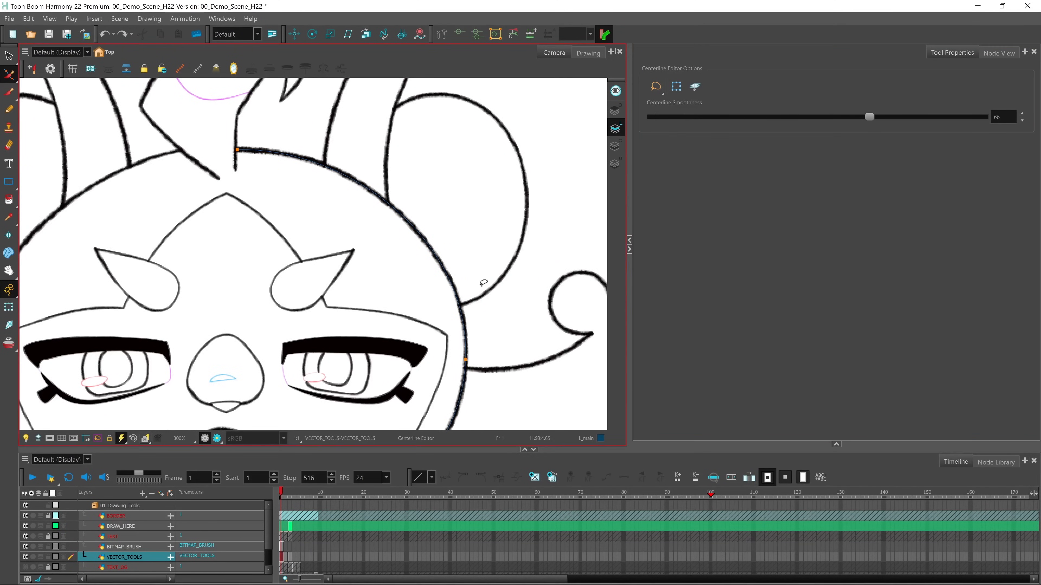
Try pulling the right ear's outer line outward on the Vector Pencil drawing with the Contour Editor, and undo the change
key("2")
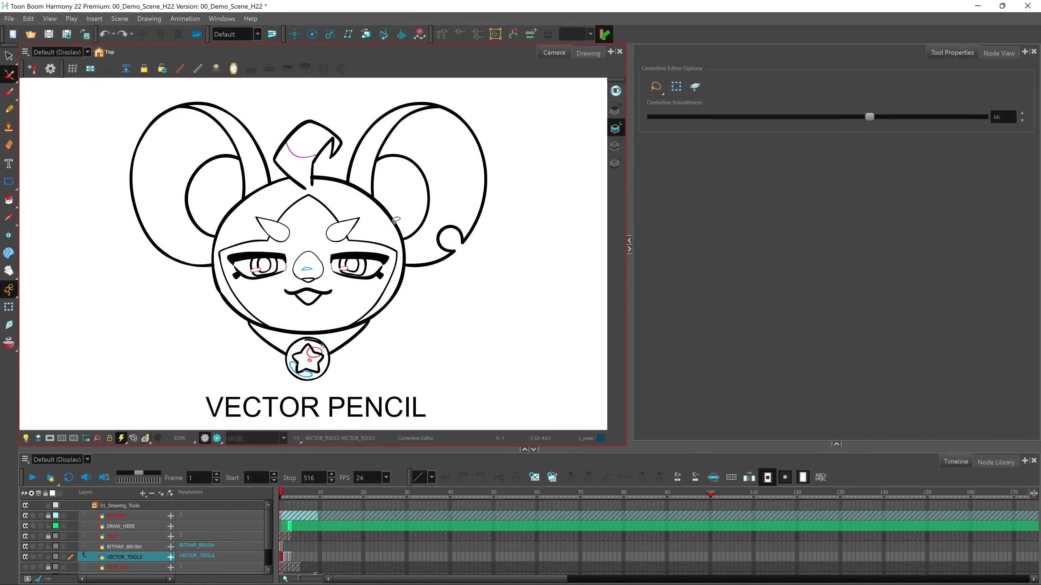
left_click(9, 75)
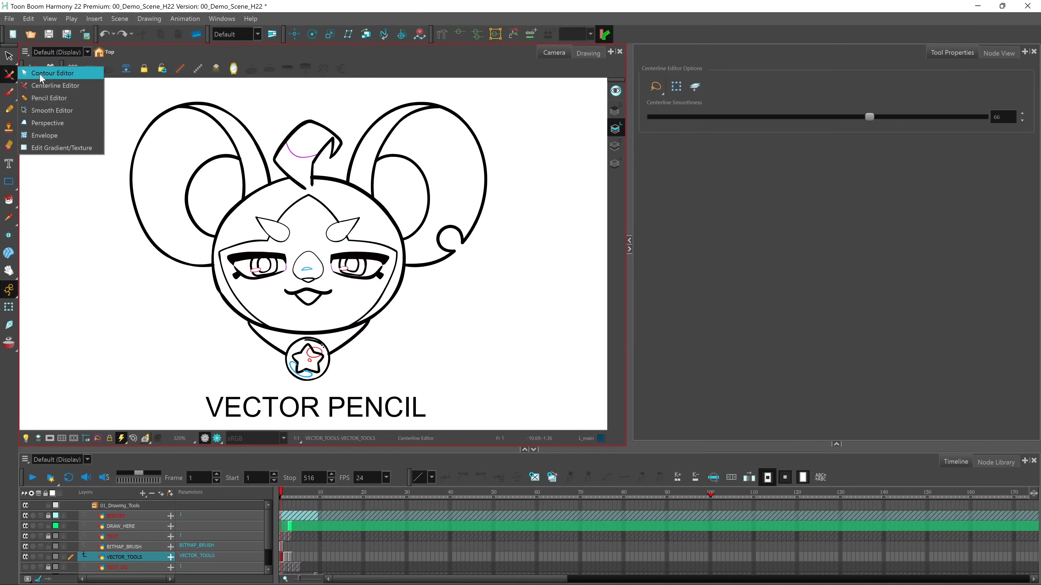
left_click(39, 74)
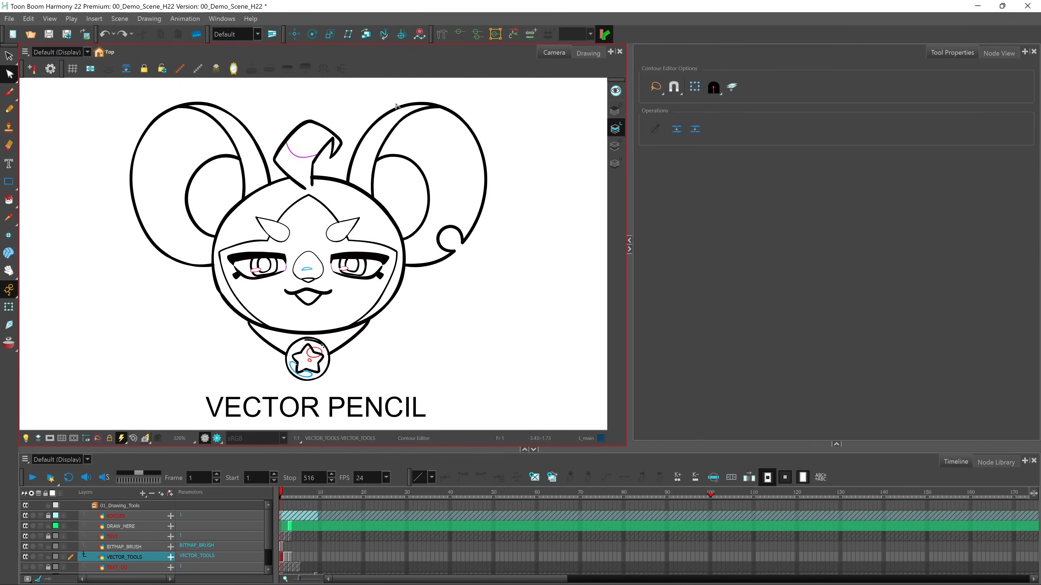
left_click(386, 132)
left_click_drag(488, 177, 511, 167)
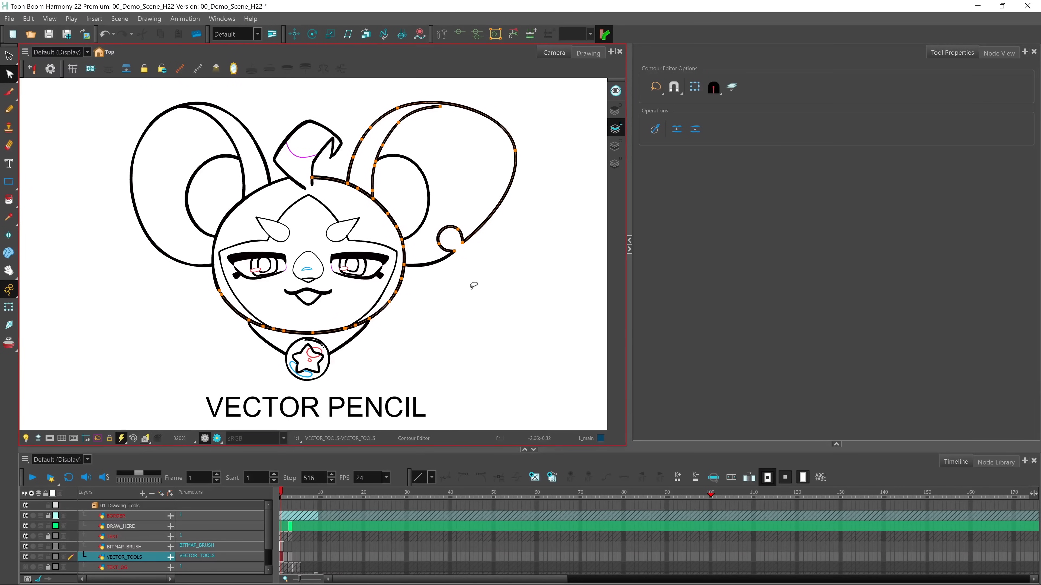
key("ctrl+z")
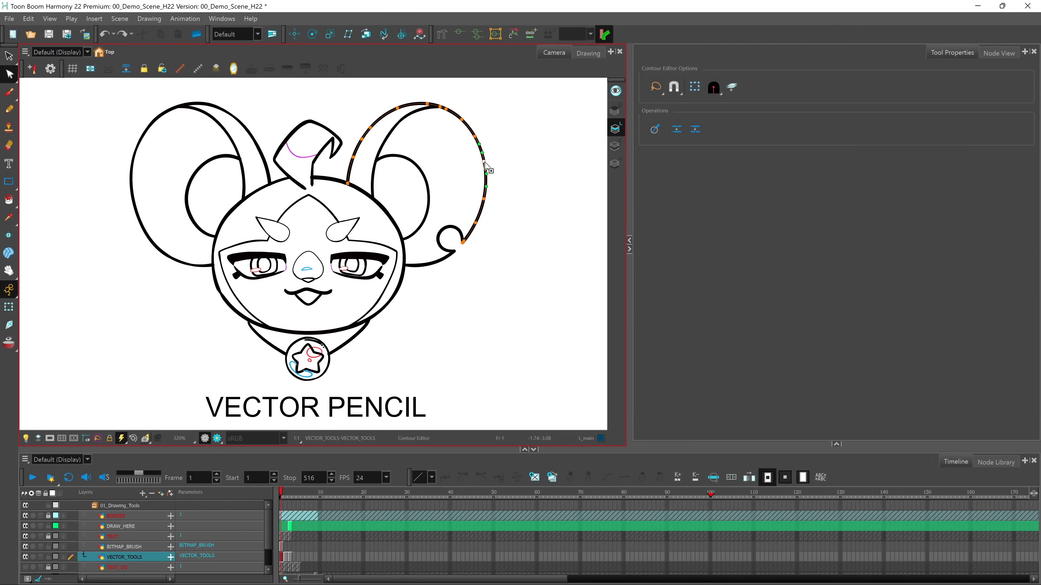
left_click_drag(499, 160, 499, 159)
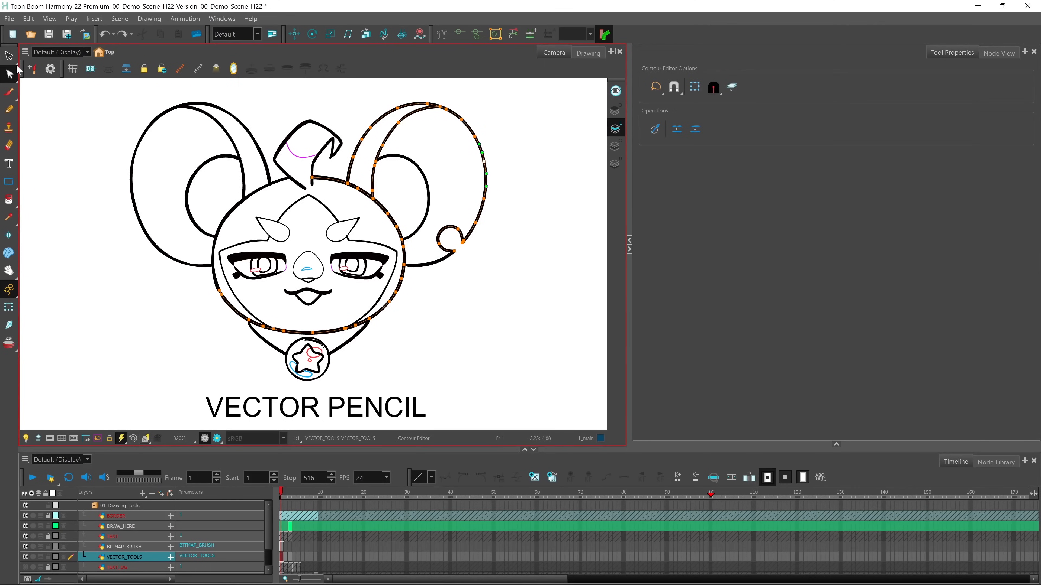
Select all strokes of the Vector Pencil drawing with the Select tool and bring their pencil properties into view
left_click(9, 56)
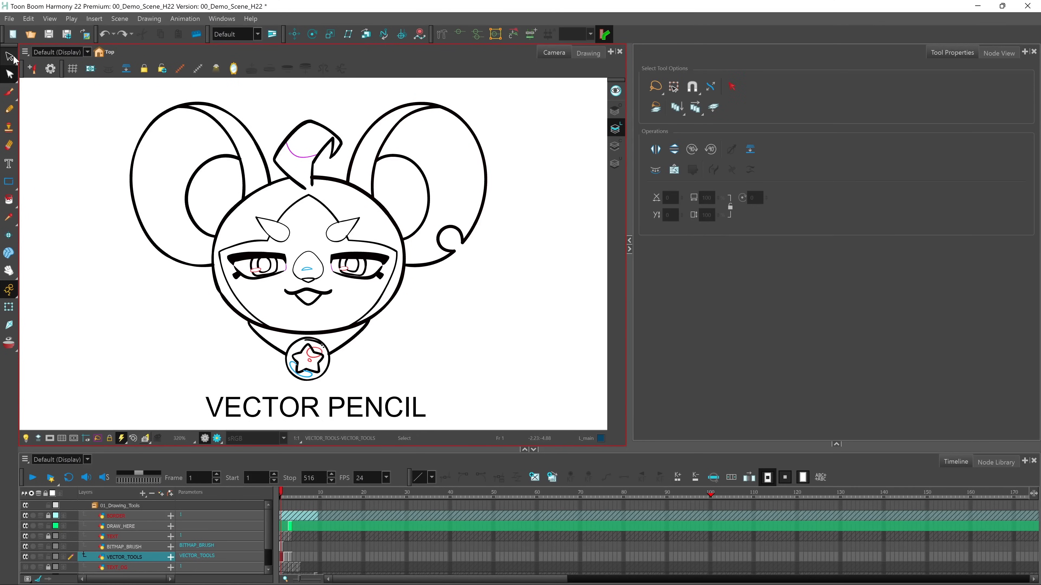
key("2")
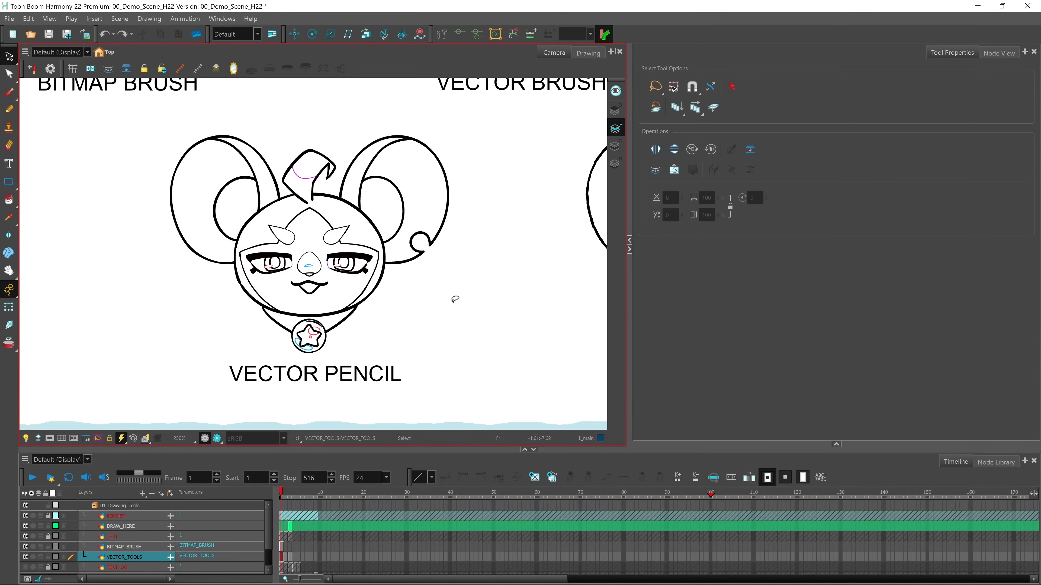
mouse_move(480, 157)
left_mouse_down()
mouse_move(396, 108)
mouse_move(178, 121)
mouse_move(155, 263)
mouse_move(247, 349)
mouse_move(330, 358)
mouse_move(452, 278)
mouse_move(461, 137)
left_mouse_up()
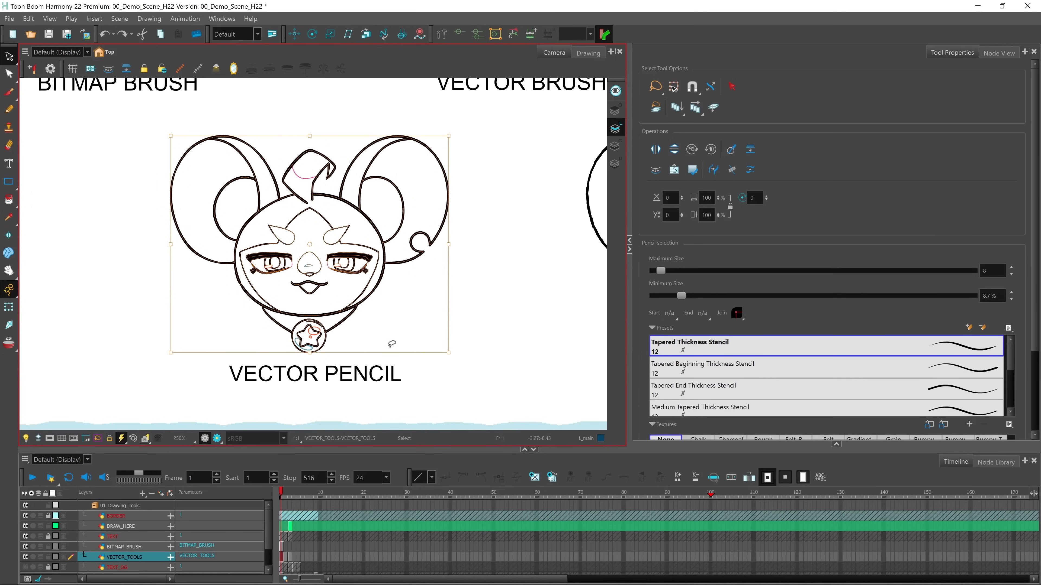
scroll(936, 274, "down", 2)
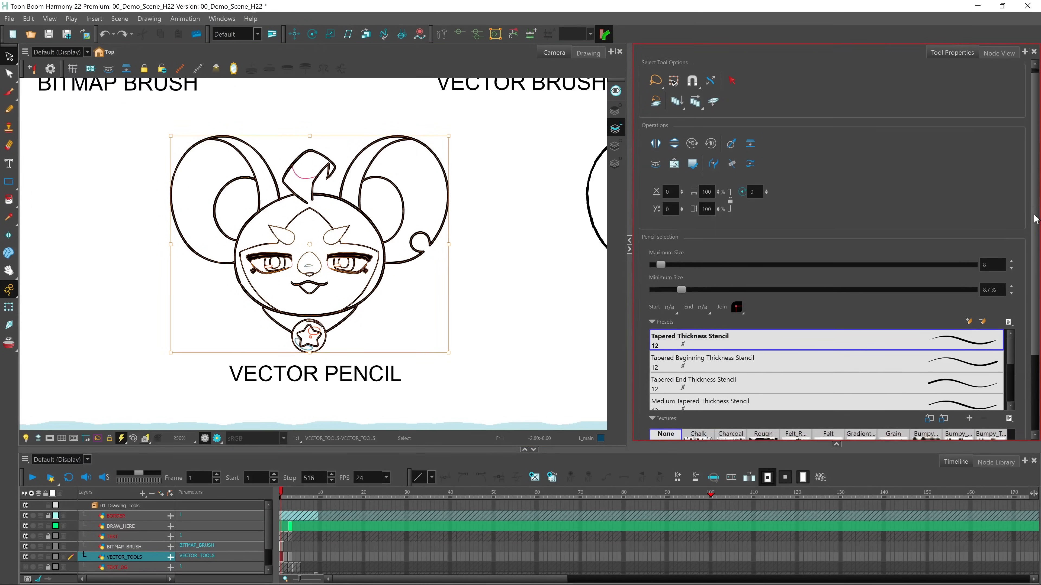
Try maximum sizes of 118 and 38.8 on the selected pencil lines, undoing each change
left_click_drag(663, 209, 747, 213)
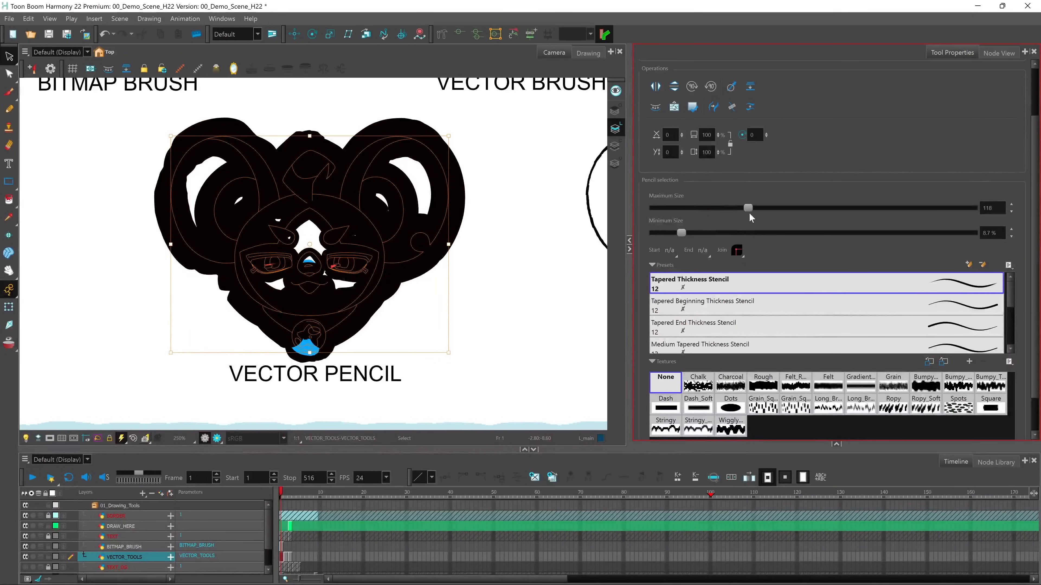
key("ctrl+z")
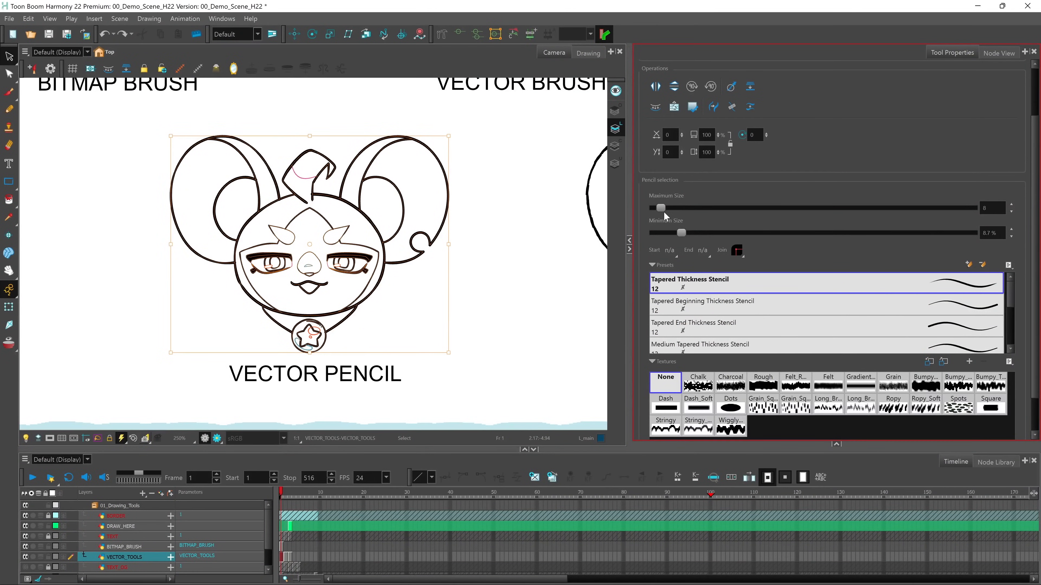
left_click_drag(662, 210, 685, 209)
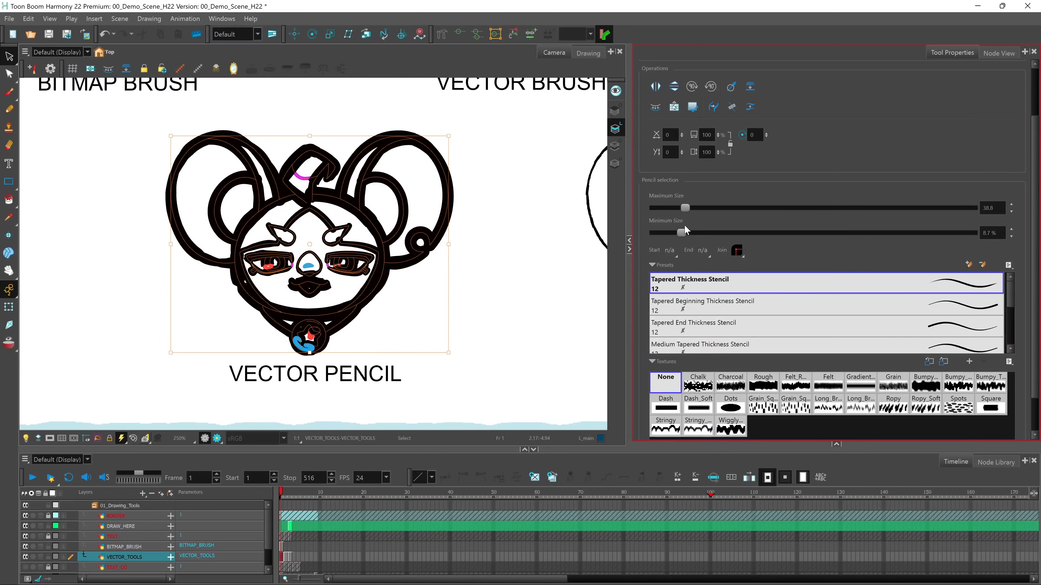
key("ctrl+z")
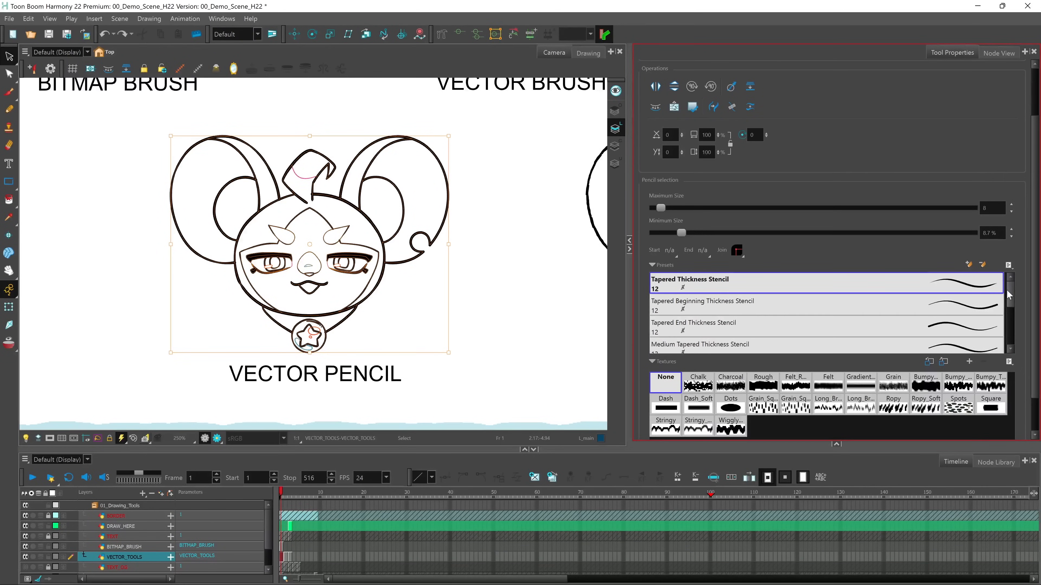
Try the Medium Tapered and Tapered End stencils, apply Pointy Pencil Thickness Stencil, and give the selected lines the Charcoal texture after trying Chalk
scroll(1008, 295, "down", 2)
left_click(942, 317)
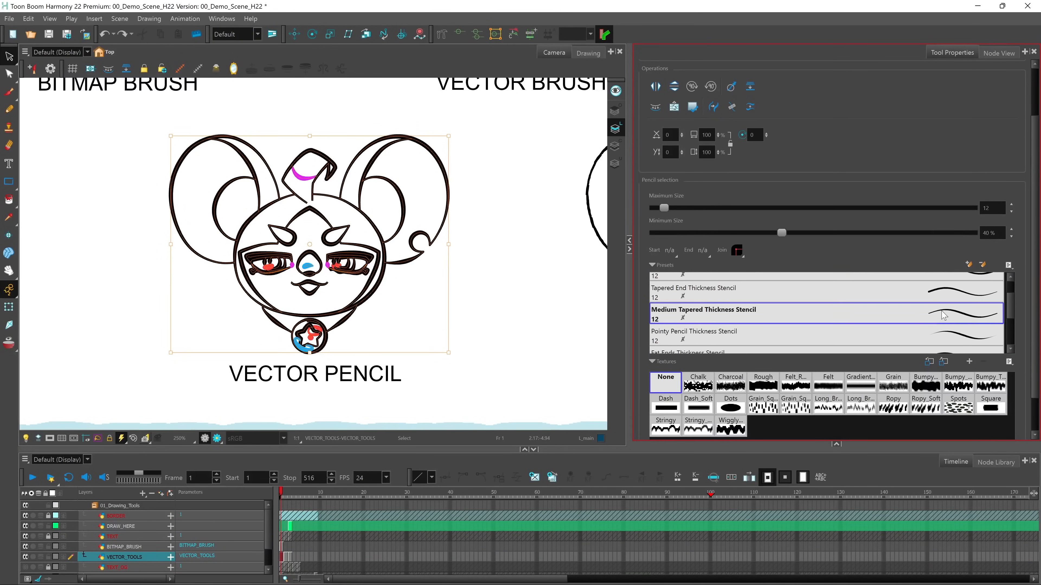
left_click(945, 295)
left_click(946, 342)
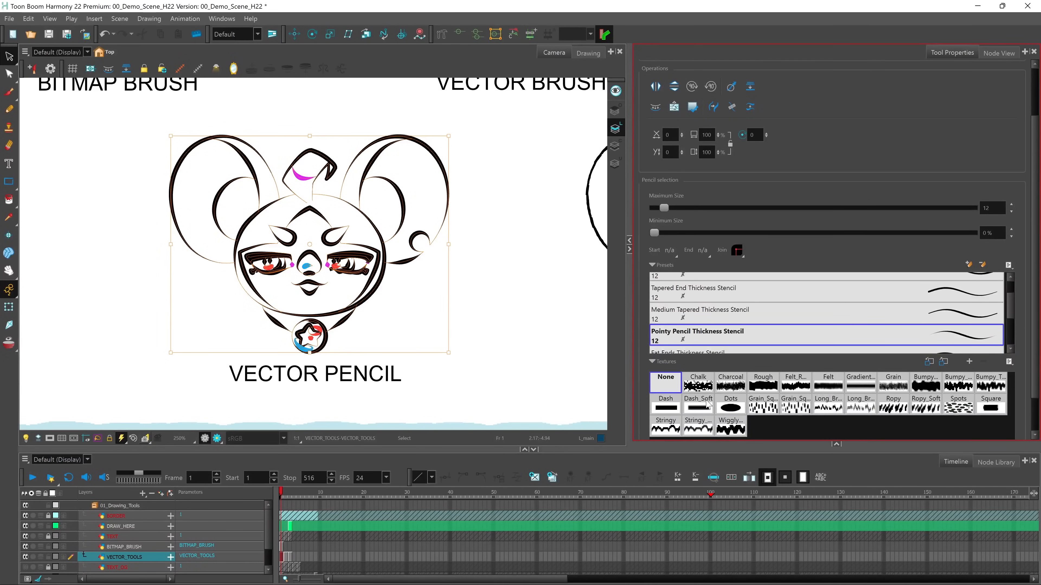
left_click(702, 390)
left_click(734, 388)
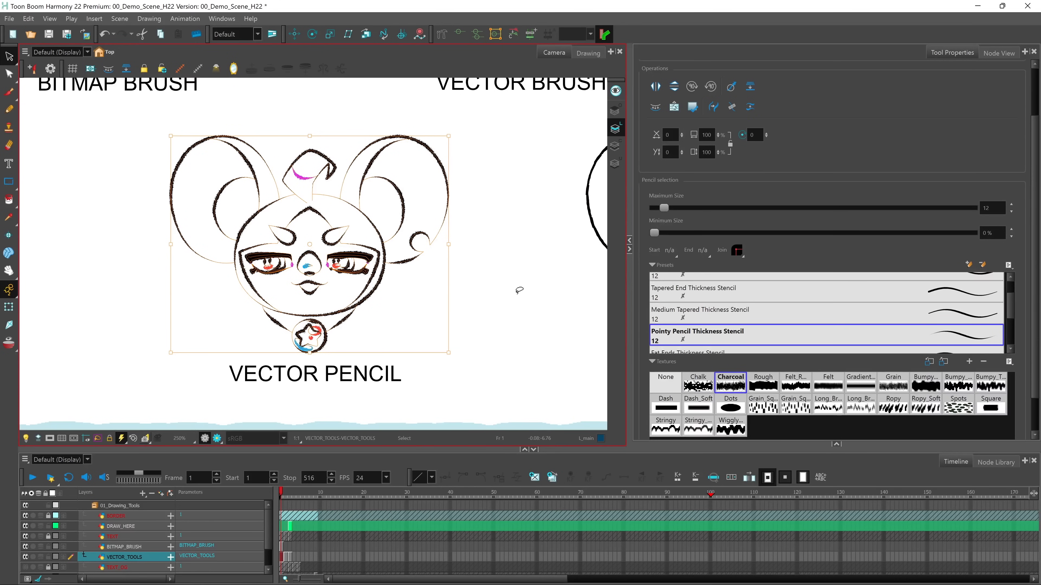
Try pulling the right ear's outer line outward on the Textured Pencil drawing with the Contour Editor, and undo the change
mouse_move(527, 288)
left_mouse_down()
mouse_move(214, 313)
mouse_move(123, 305)
left_mouse_up()
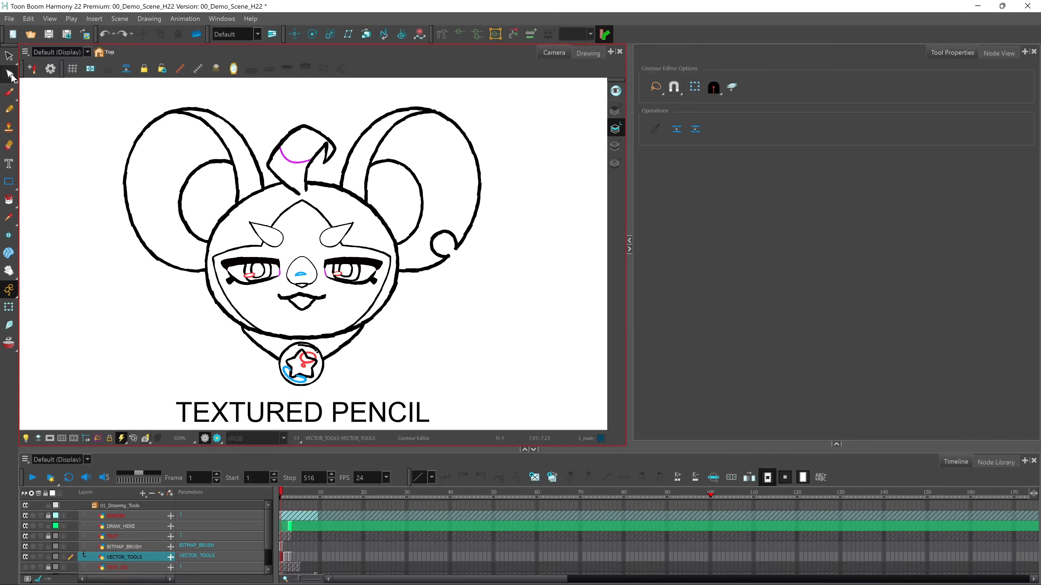
left_click(9, 74)
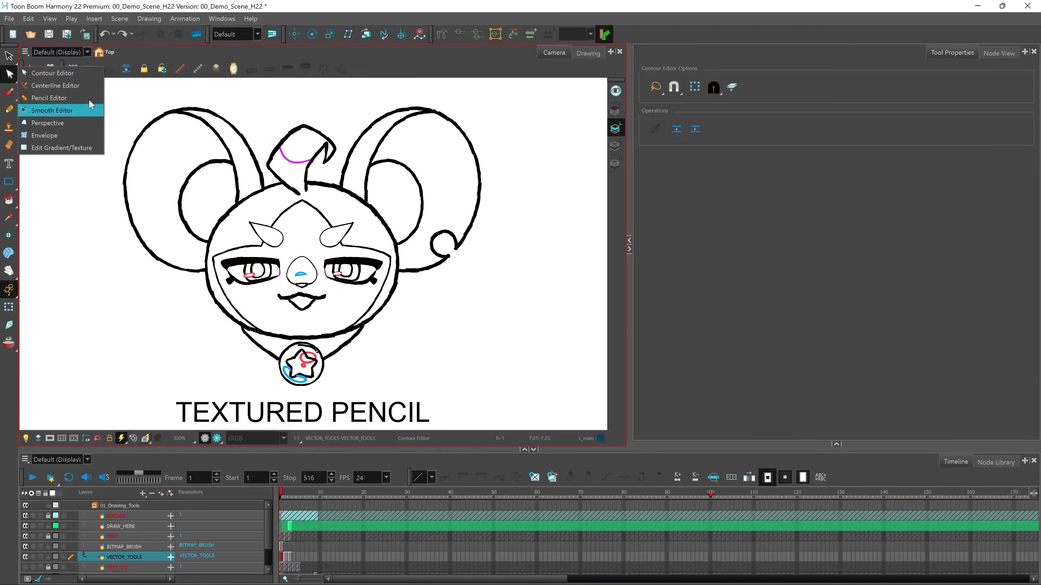
left_click(65, 75)
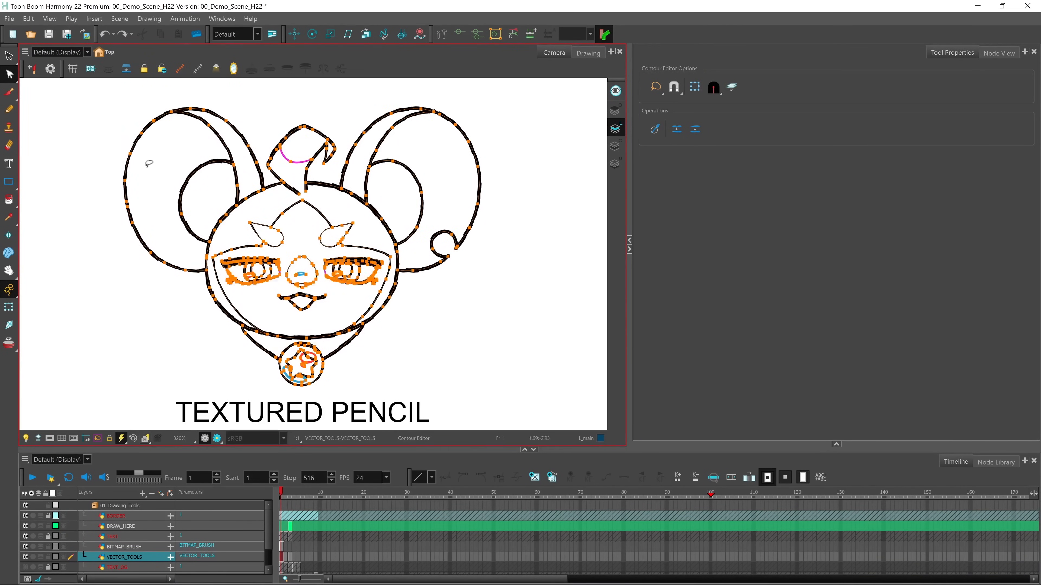
left_click(495, 140)
left_click(478, 163)
mouse_move(475, 154)
left_mouse_down()
mouse_move(487, 154)
mouse_move(489, 186)
left_mouse_up()
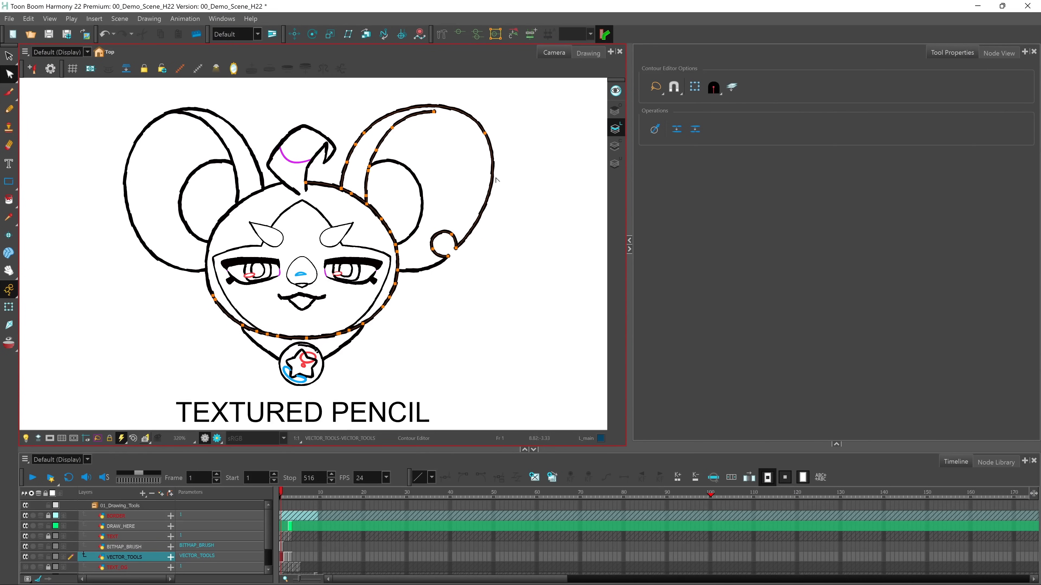
key("ctrl+z")
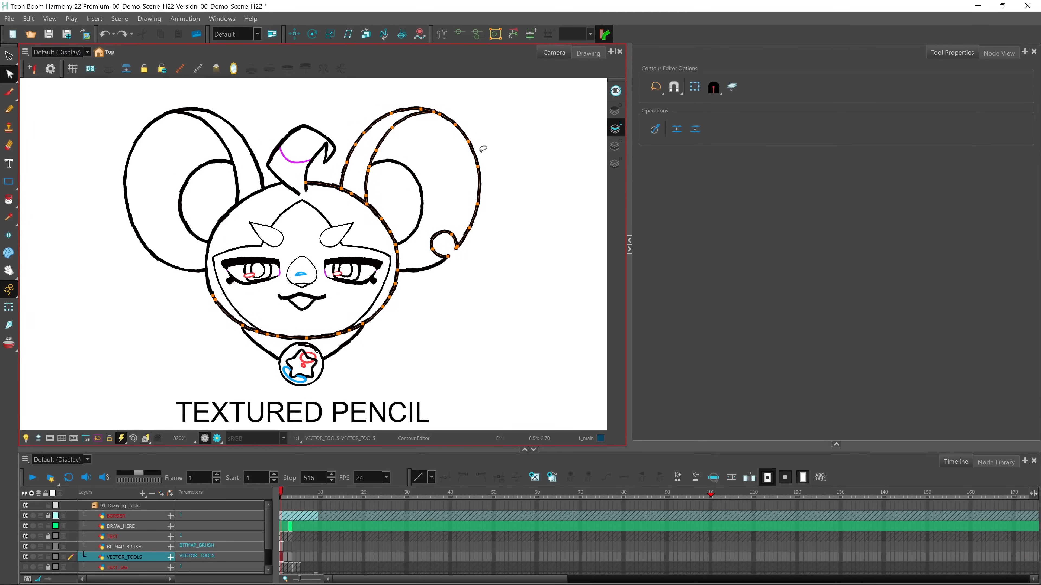
Try bulging the Textured Pencil drawing's right ear again by moving its outer curve and a Bezier handle, and undo the edits
left_click_drag(476, 158, 491, 168)
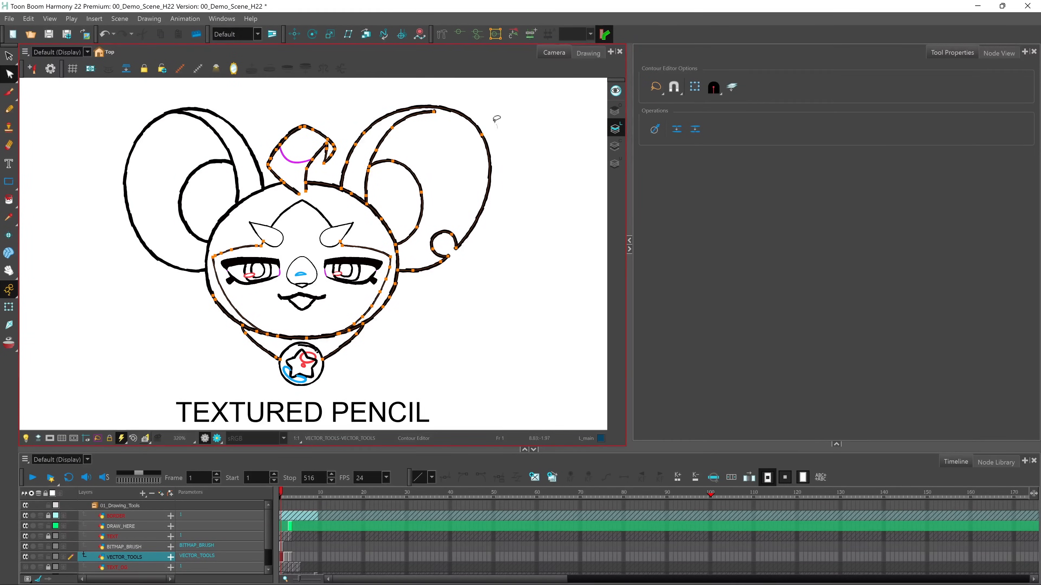
left_click(490, 145)
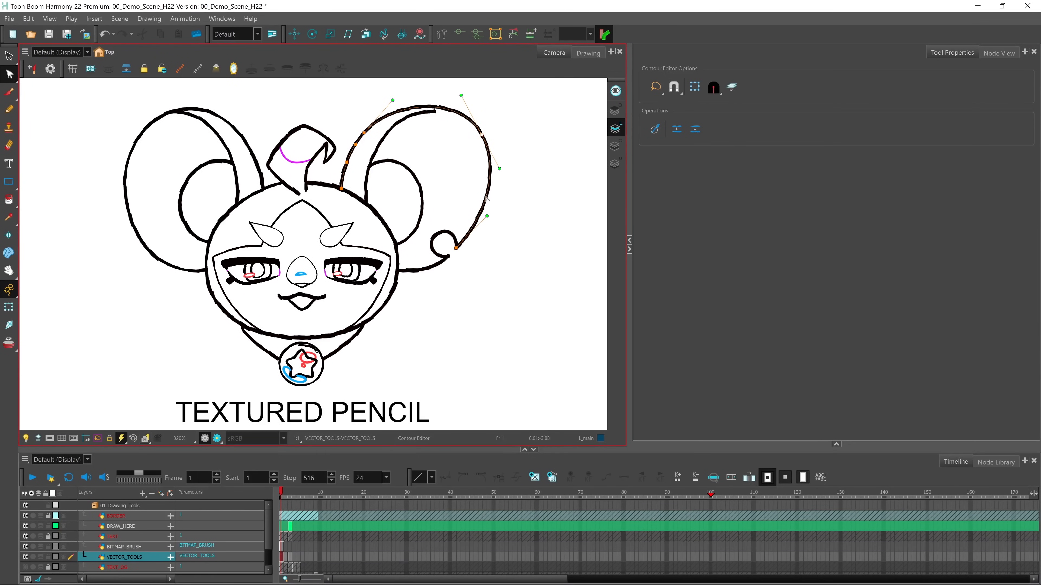
left_click_drag(500, 169, 513, 157)
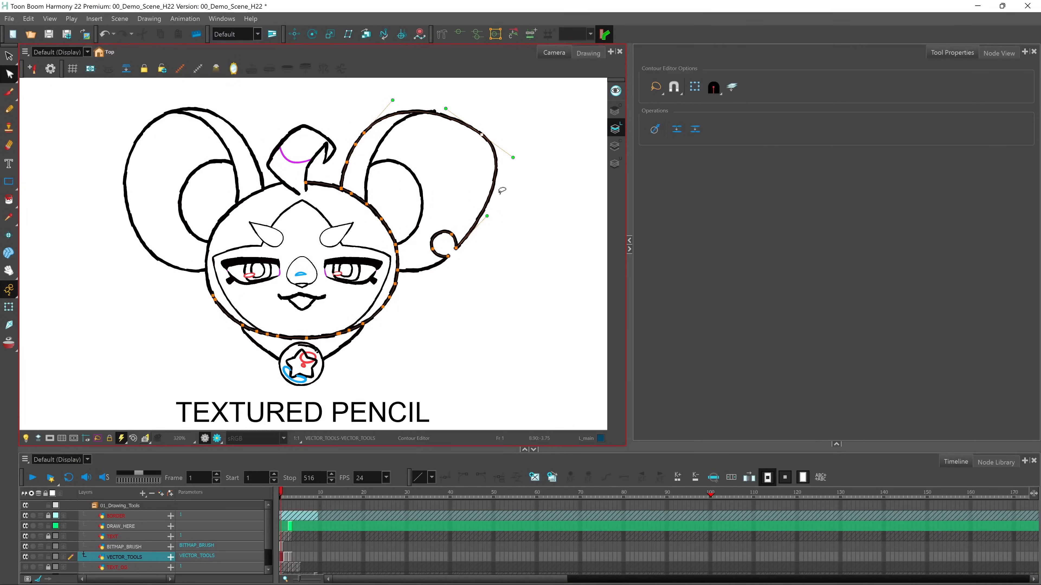
key("ctrl+z")
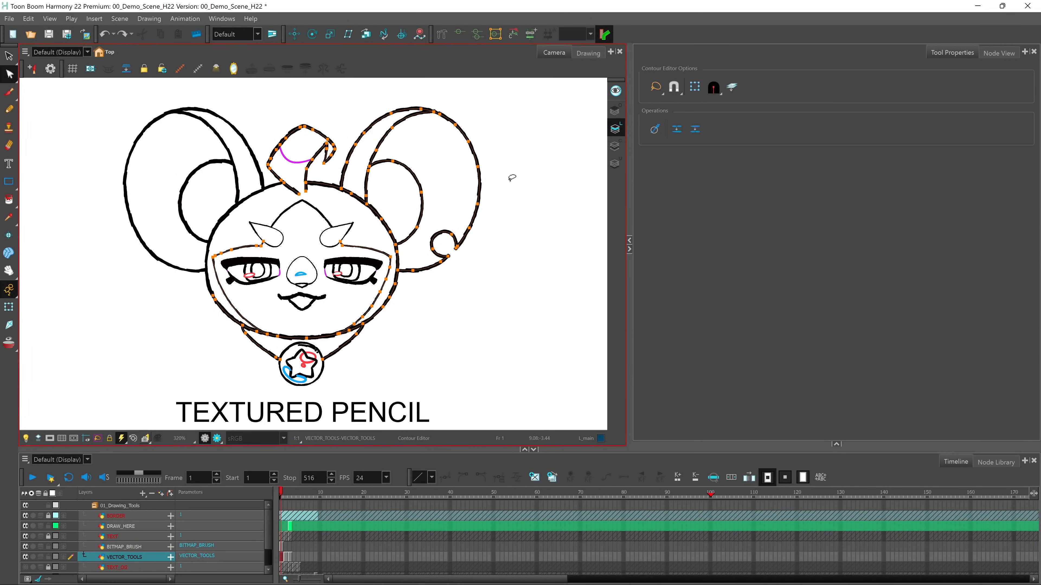
Select the whole Textured Pencil head drawing and convert its pencil lines to brush strokes
left_click(9, 56)
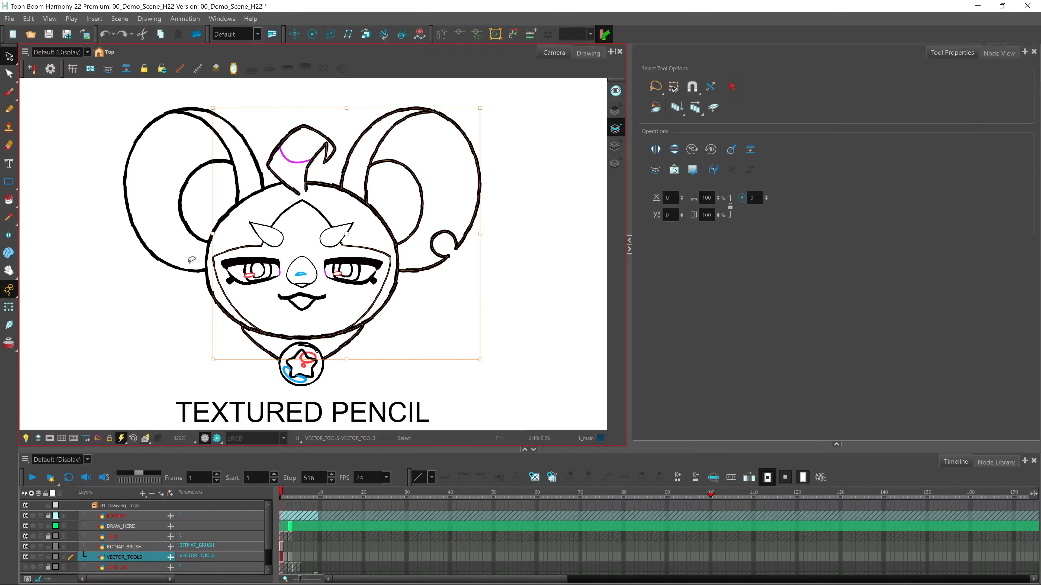
left_click(502, 185)
mouse_move(505, 133)
left_mouse_down()
mouse_move(451, 103)
mouse_move(236, 84)
mouse_move(107, 139)
mouse_move(109, 262)
mouse_move(203, 354)
mouse_move(312, 379)
mouse_move(449, 322)
mouse_move(507, 191)
mouse_move(485, 116)
mouse_move(477, 137)
left_mouse_up()
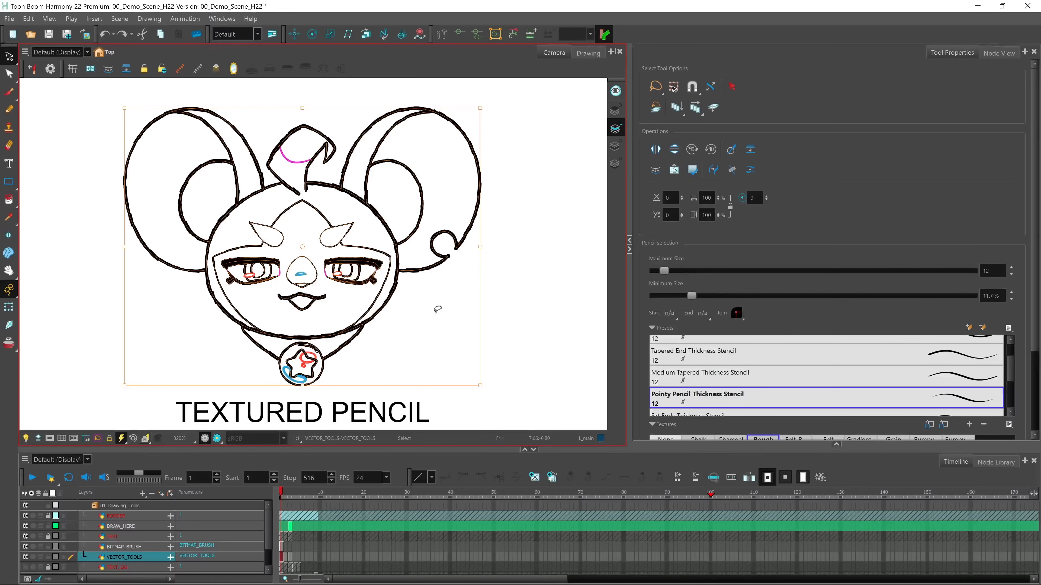
left_click(149, 19)
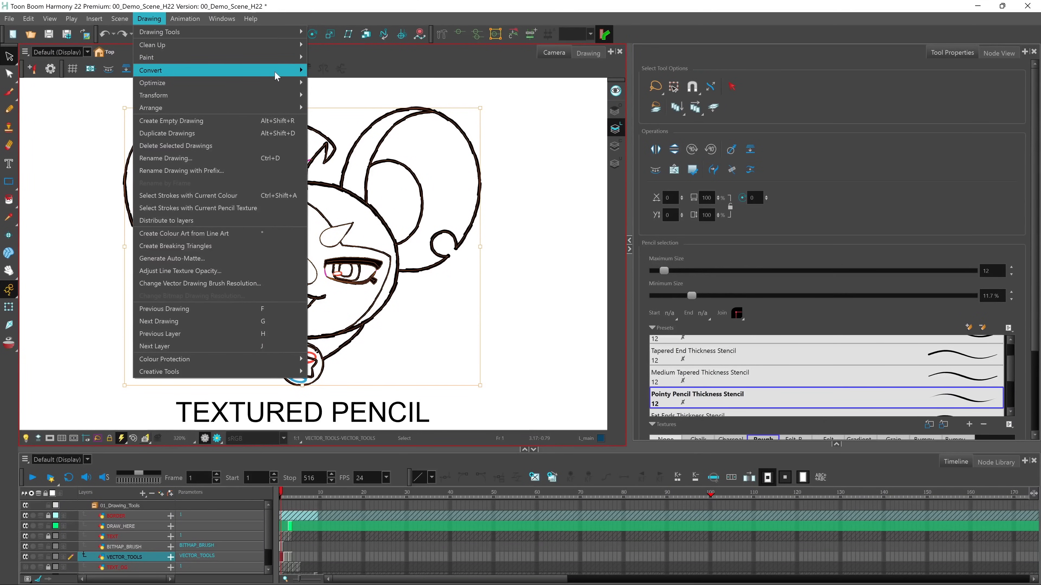
mouse_move(287, 76)
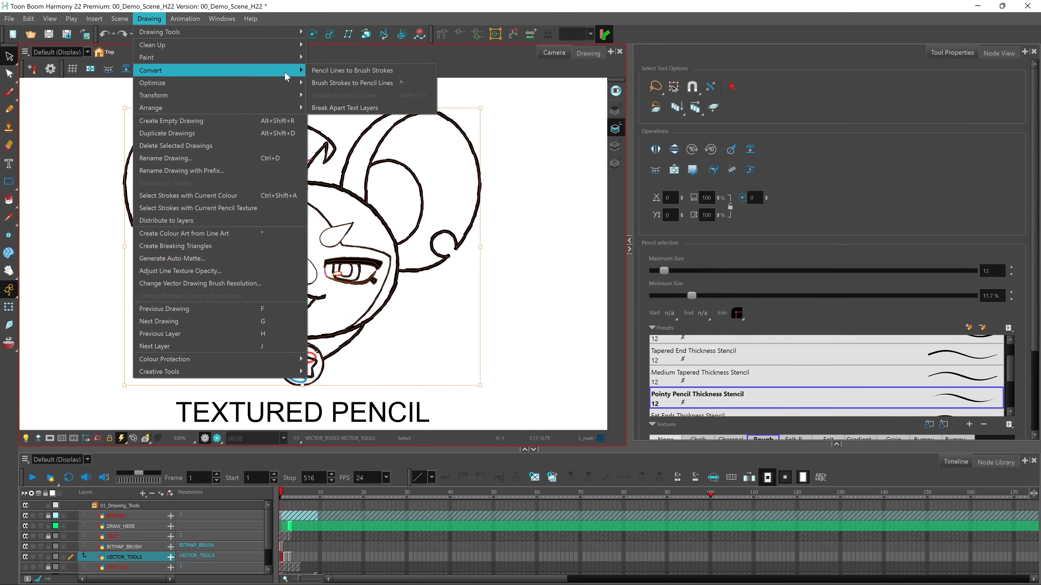
left_click(375, 74)
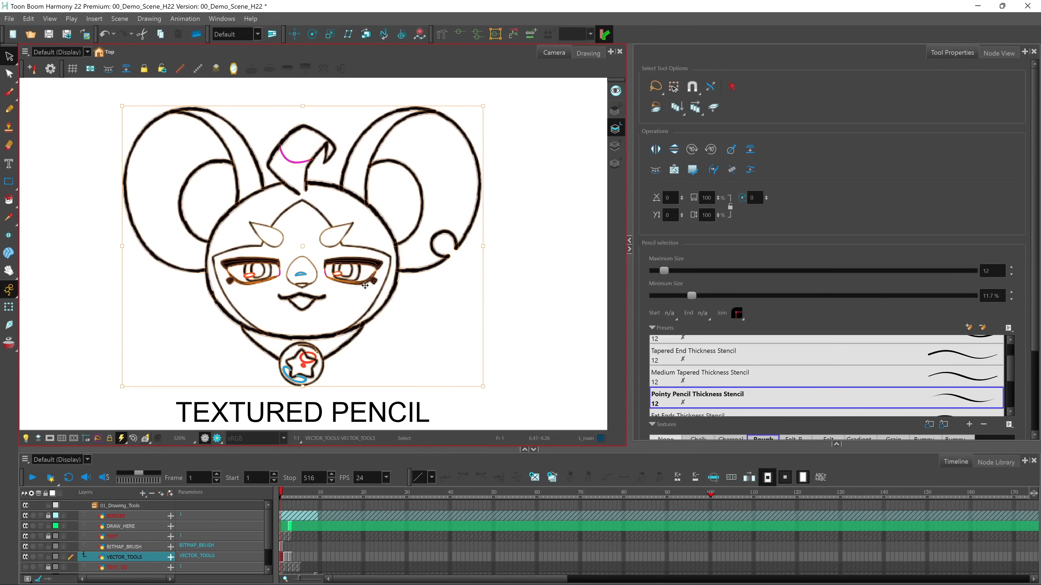
Try thickening the right ear's outer stroke by moving contour points with the Contour Editor, and undo both edits
left_click(10, 76)
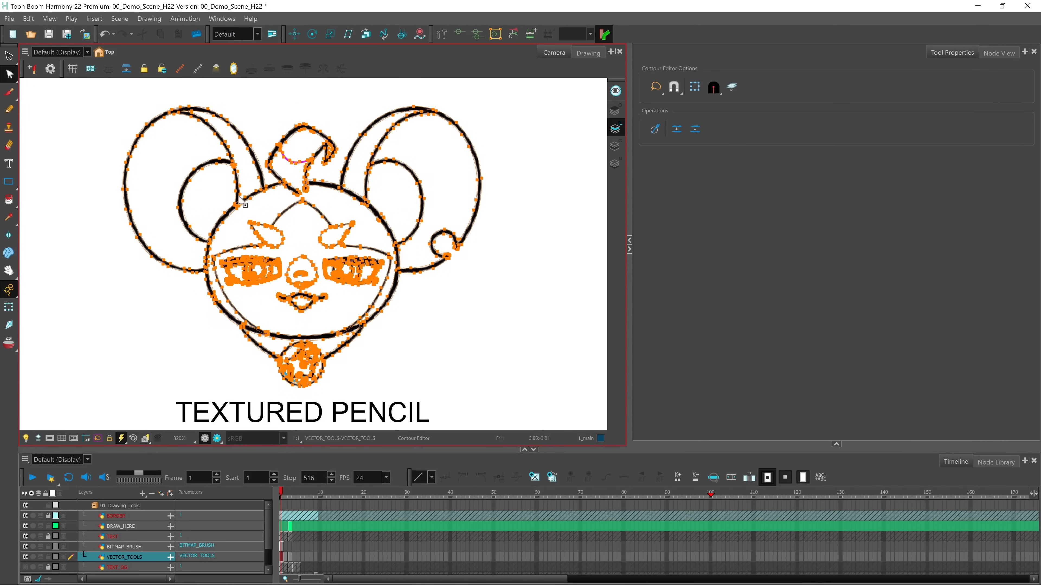
left_click(488, 125)
scroll(488, 125, "up", 1)
mouse_move(472, 123)
left_mouse_down()
mouse_move(479, 212)
mouse_move(497, 223)
left_mouse_up()
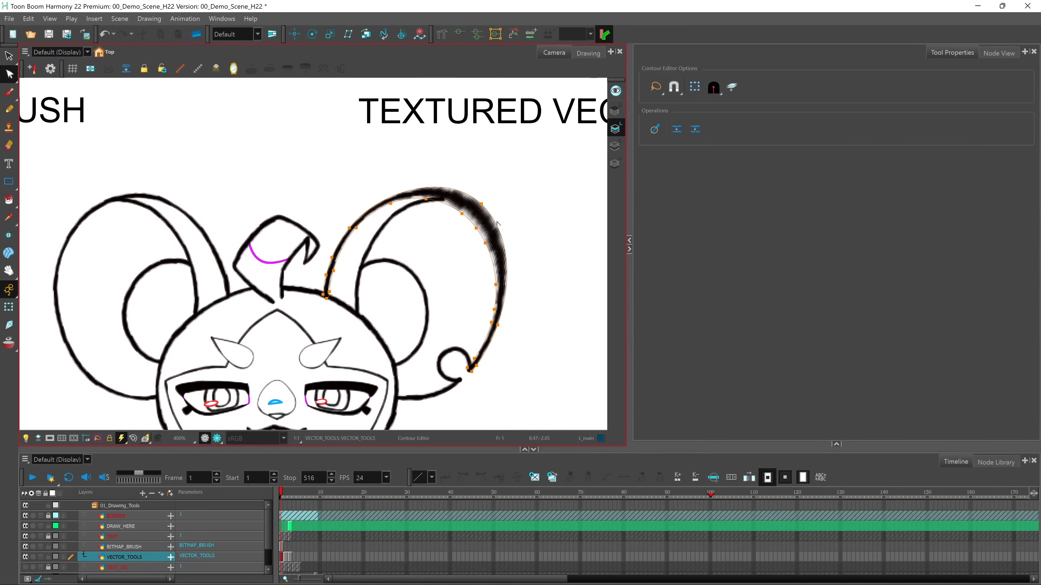
left_click_drag(350, 227, 345, 220)
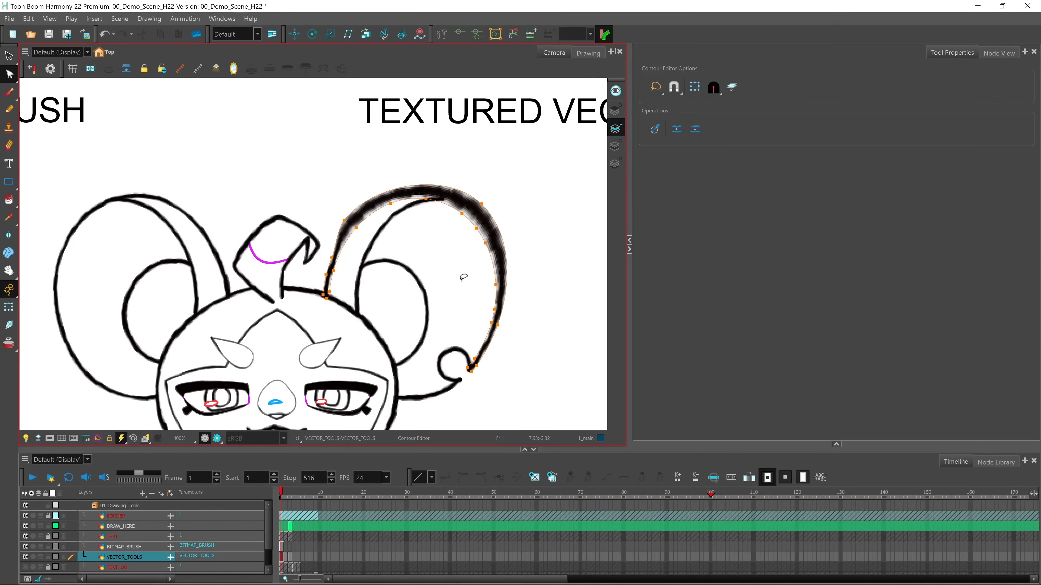
key("ctrl+z")
key("ctrl+z")
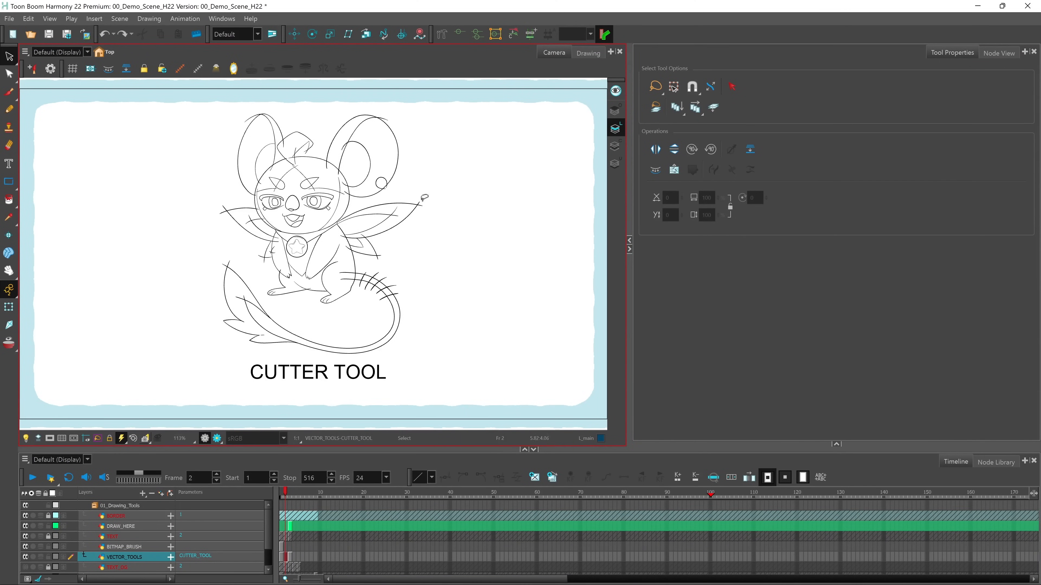
Cut off the overshooting line ends at the outer and inner tips of both upper wings with the Cutter tool
key("2")
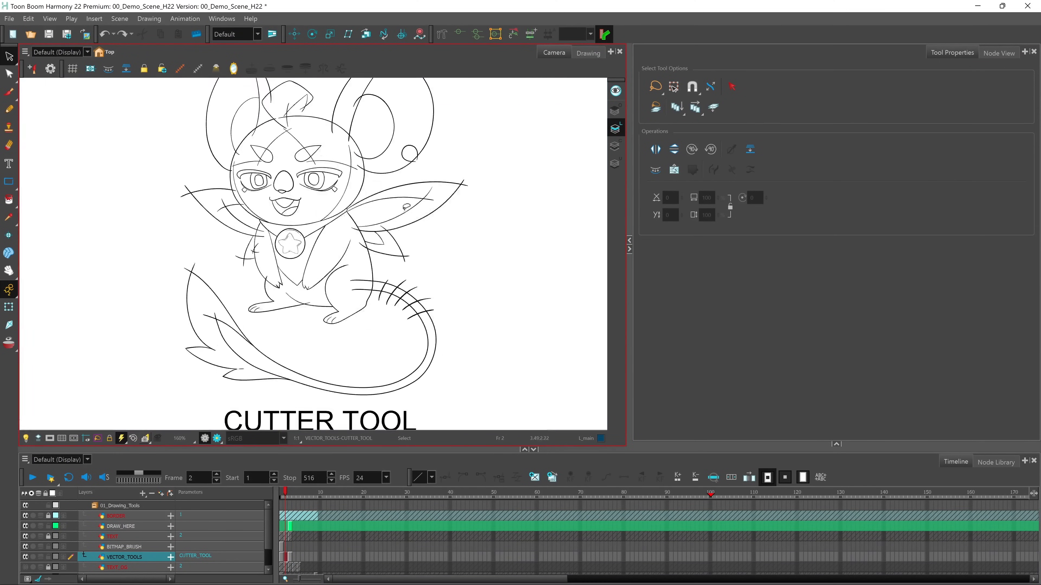
key("2")
left_click_drag(386, 165, 395, 313)
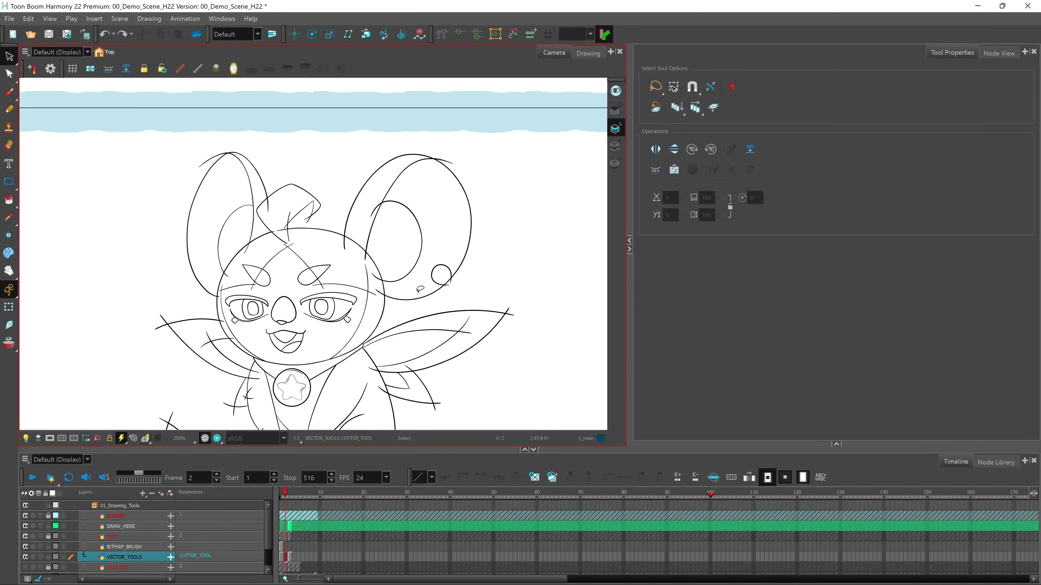
left_click_drag(9, 56, 53, 82)
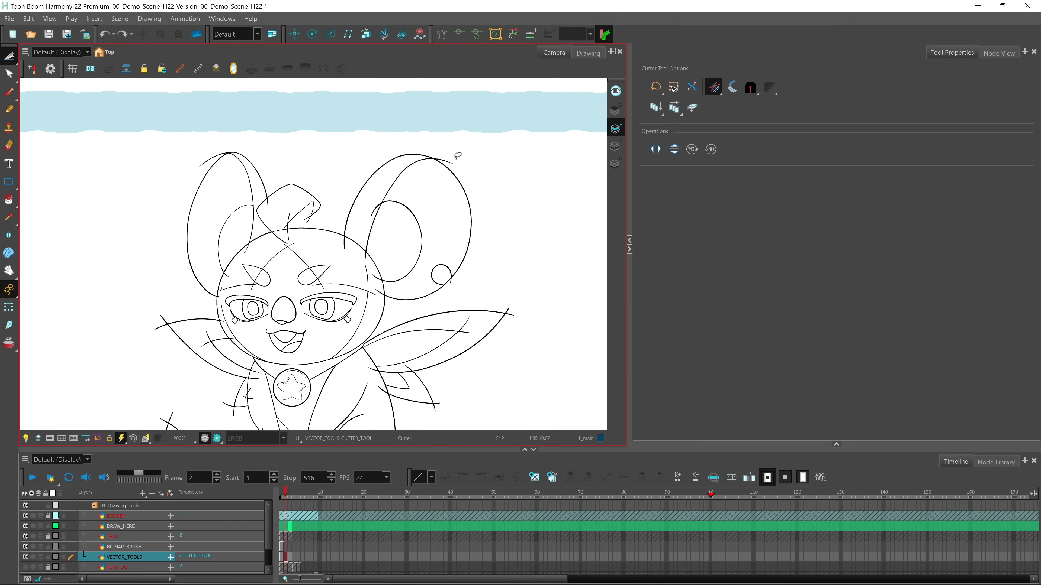
left_click_drag(505, 296, 496, 379)
mouse_move(466, 334)
left_mouse_down()
mouse_move(439, 321)
mouse_move(417, 352)
left_mouse_up()
left_click_drag(164, 335, 182, 378)
left_click_drag(213, 332, 220, 374)
Cut off the overhanging ends of the tail stripes on both sides of the tail
scroll(361, 355, "down", 3)
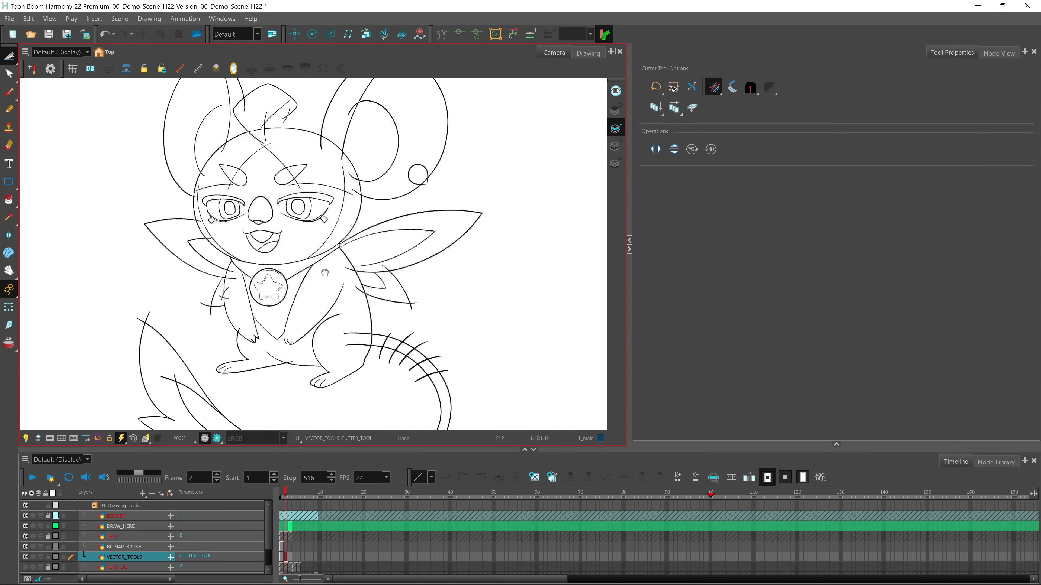
left_click_drag(374, 349, 420, 372)
left_click_drag(388, 327, 469, 380)
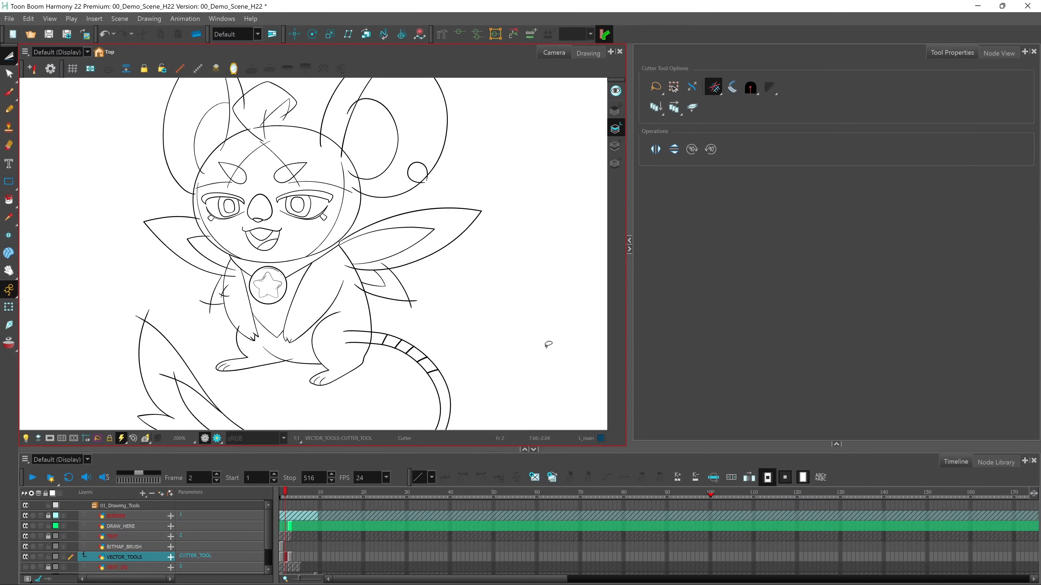
Switch the Cutter to Single Line Cutting Gesture and trim the crossing lines at the tail's leaf-shaped tip
left_click(717, 89)
left_click(715, 91)
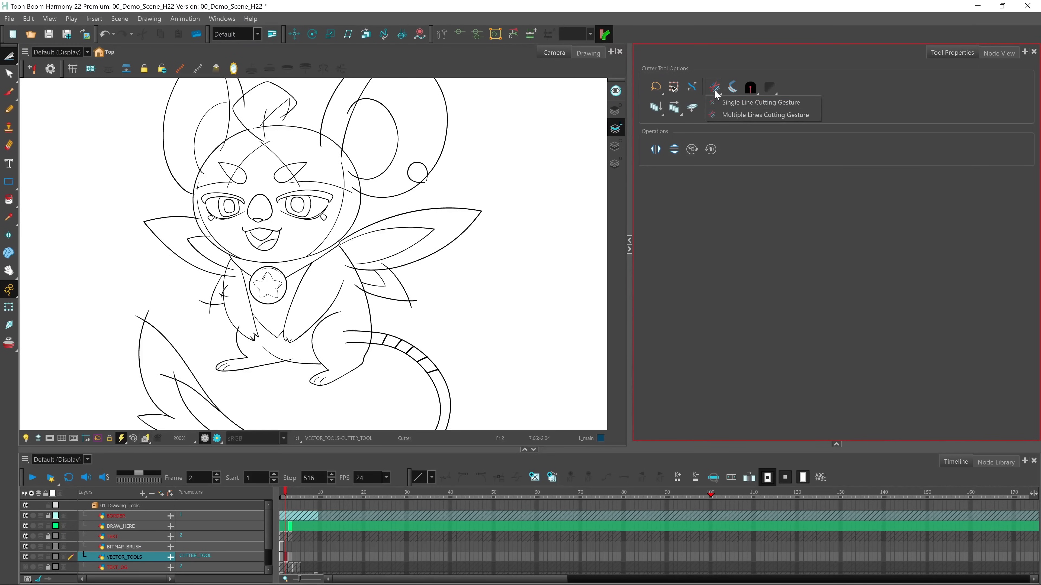
left_click(723, 106)
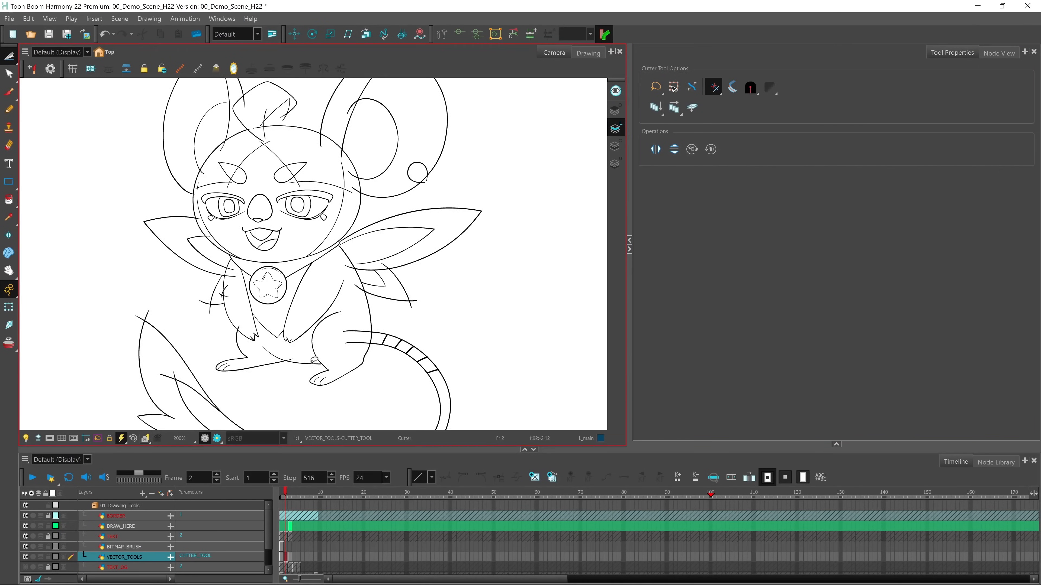
scroll(158, 312, "up", 2)
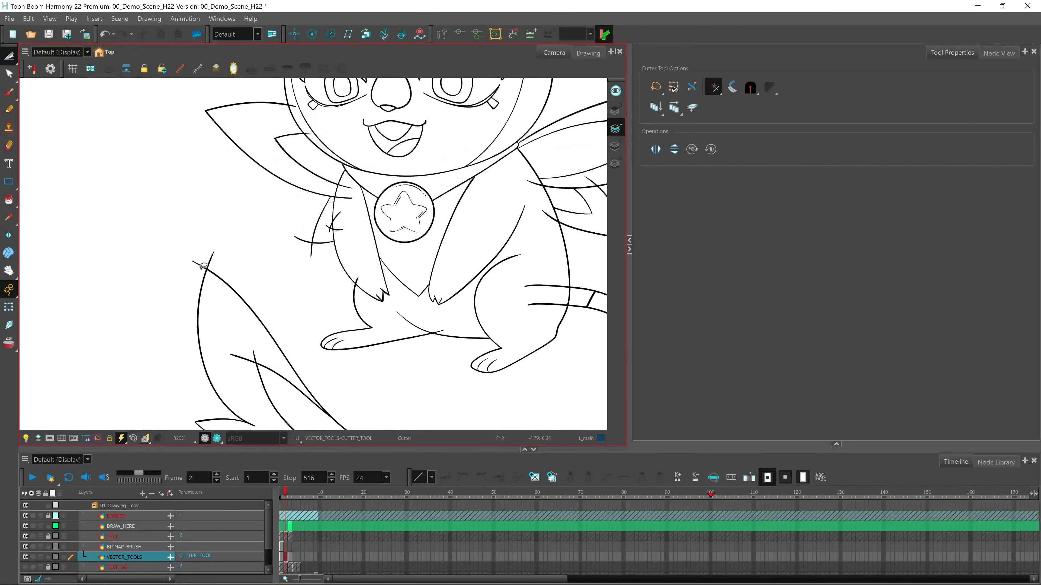
left_click_drag(222, 262, 169, 299)
left_click_drag(247, 368, 271, 342)
scroll(399, 238, "down", 3)
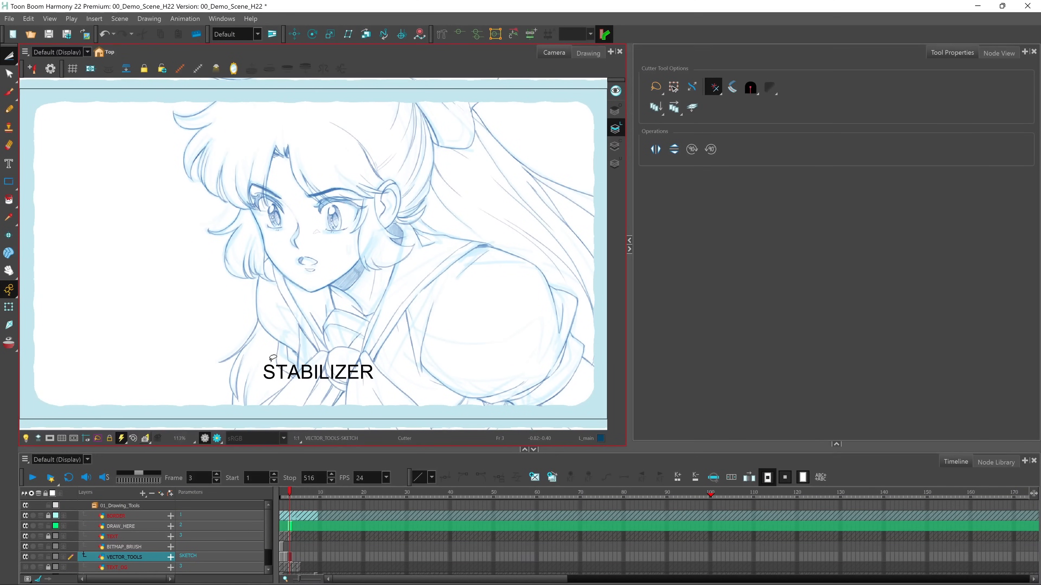
Select the DRAW_HERE drawing at frame 3, turn on the light table and activate the Pencil tool for tracing the sketched face
left_click(292, 518)
left_click(291, 526)
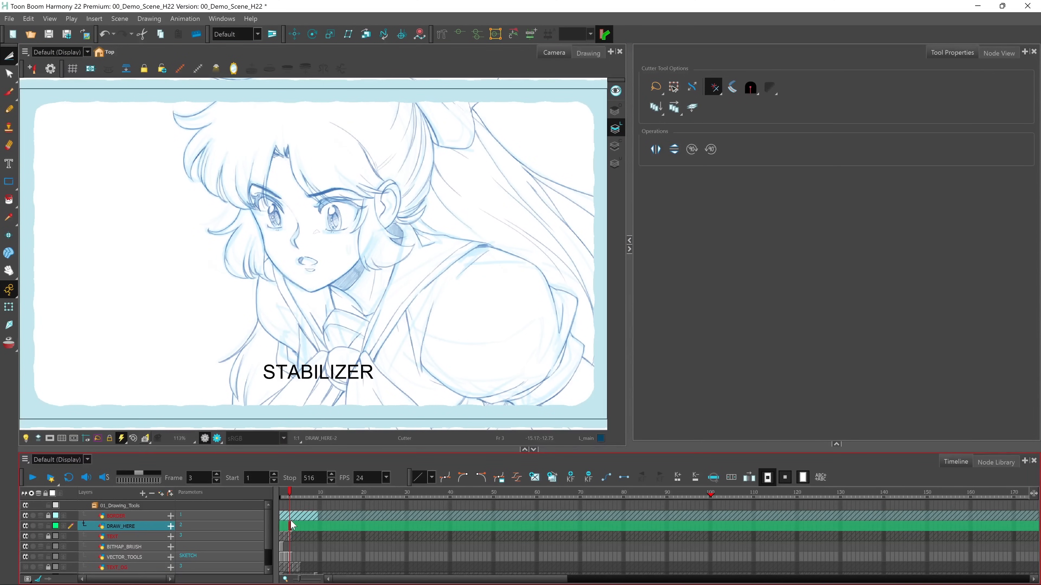
left_click(27, 438)
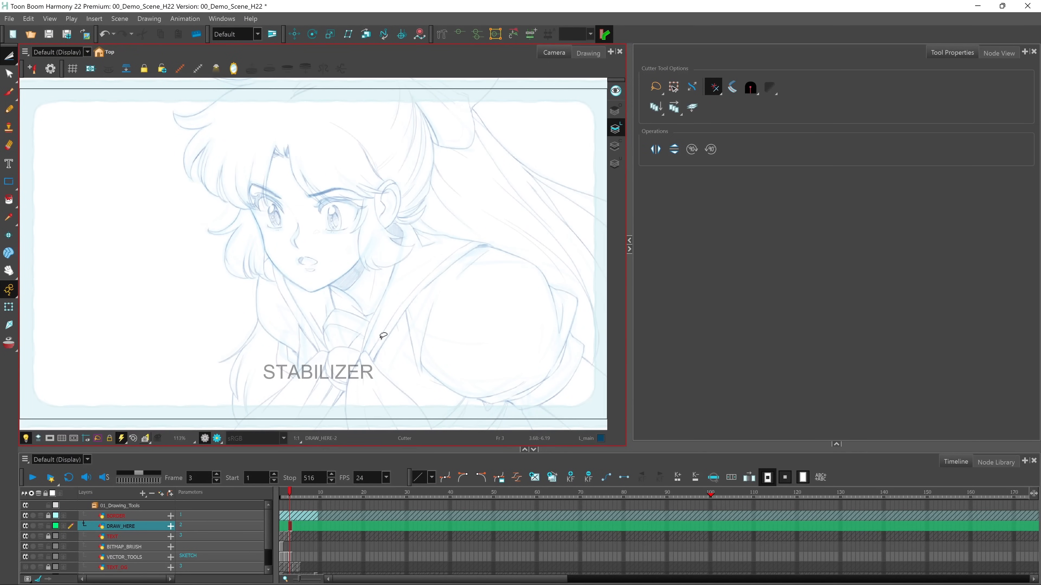
left_click(15, 115)
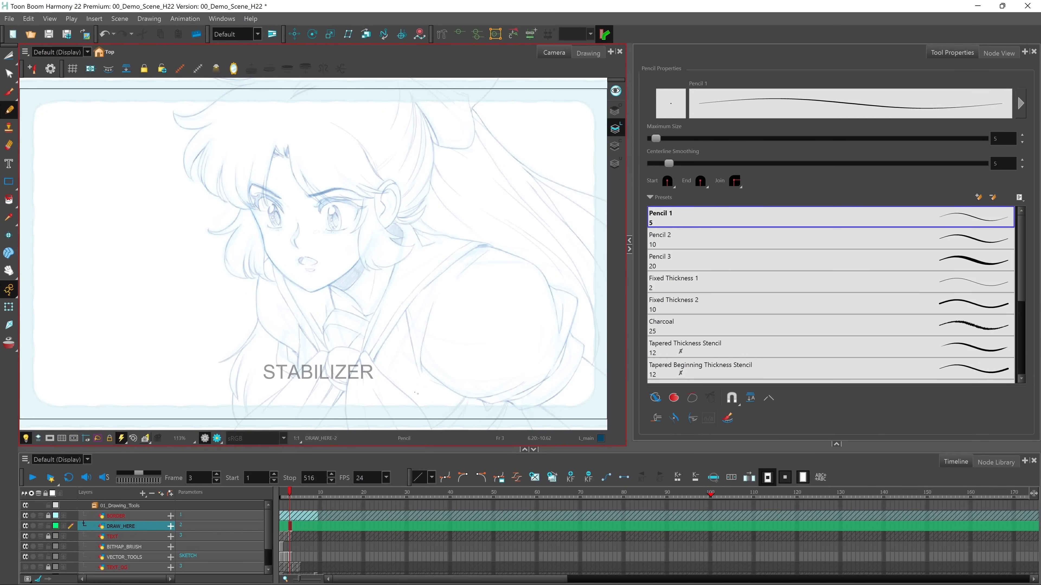
key("2")
key("2")
key("2")
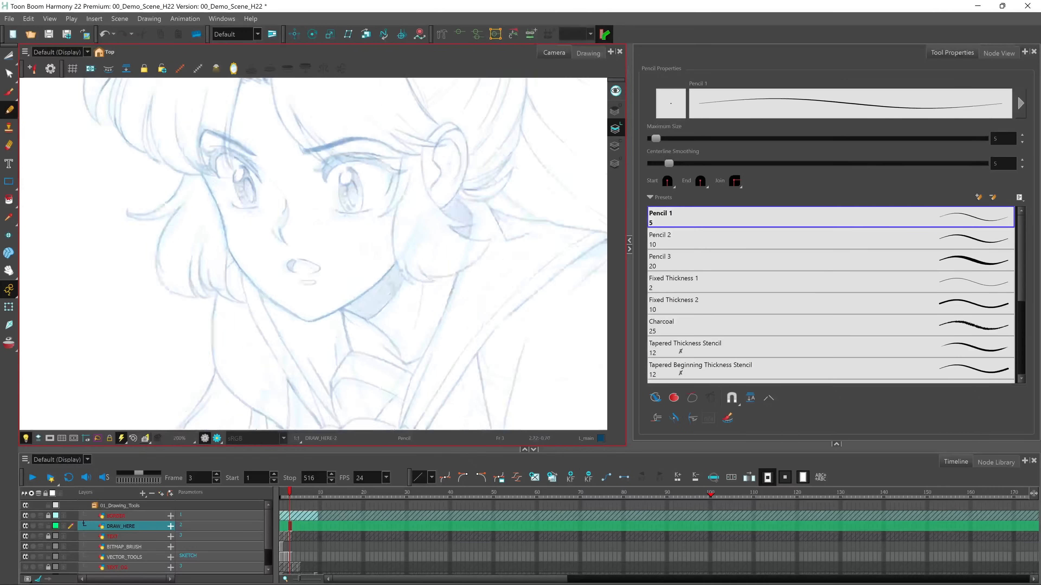
key("space")
left_click_drag(400, 197, 389, 288)
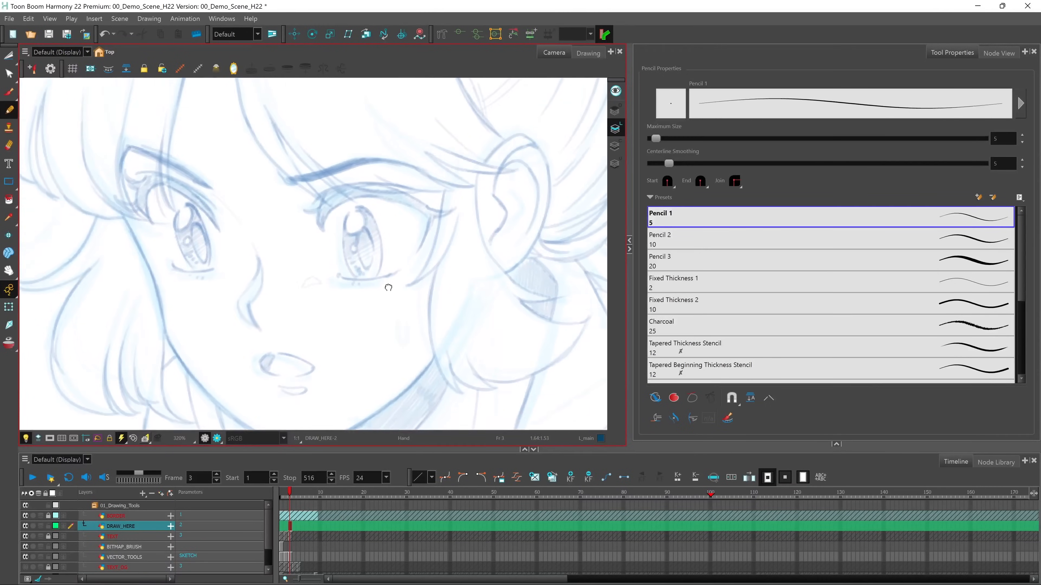
key("1")
key("1")
key("1")
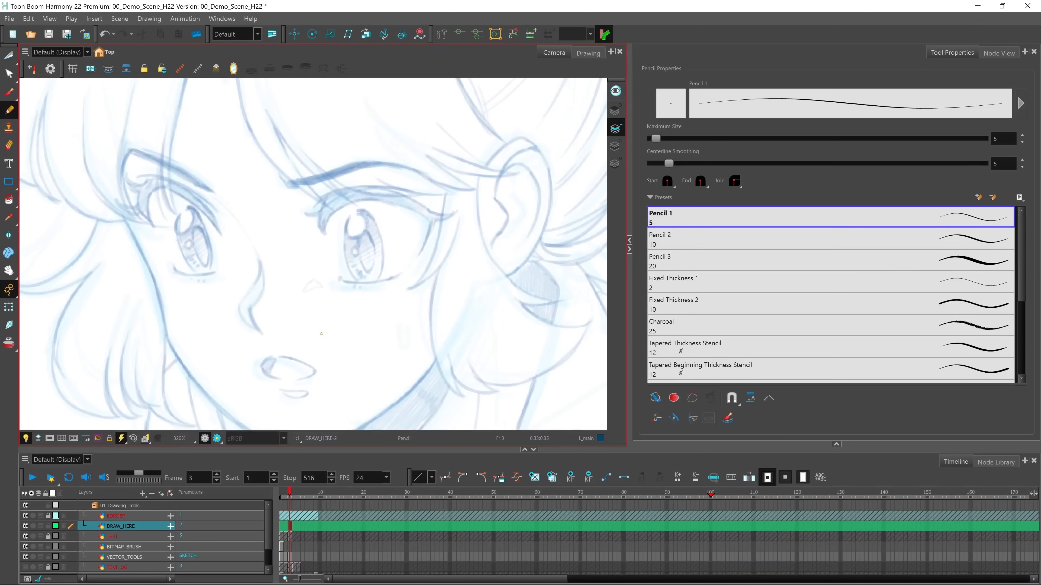
Show the Pen Settings toolbar and dock it beside the Enable Deformations control
right_click(663, 34)
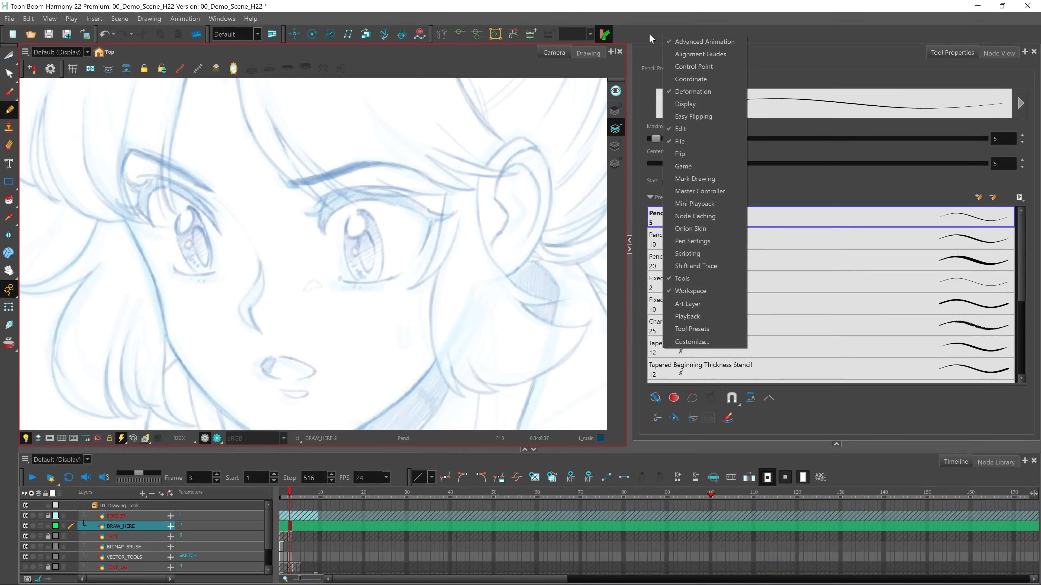
left_click(704, 241)
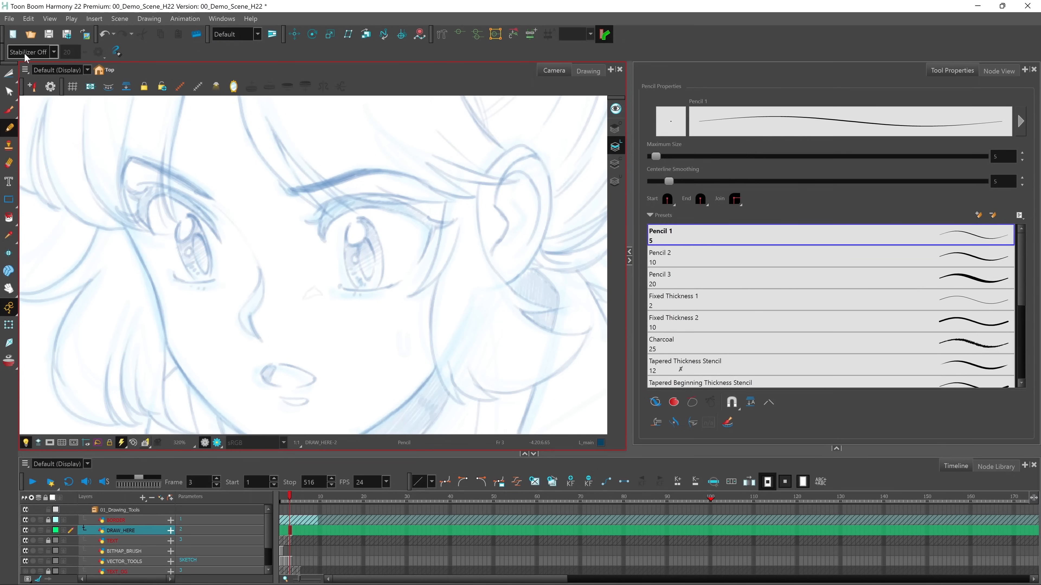
left_click_drag(542, 53, 612, 36)
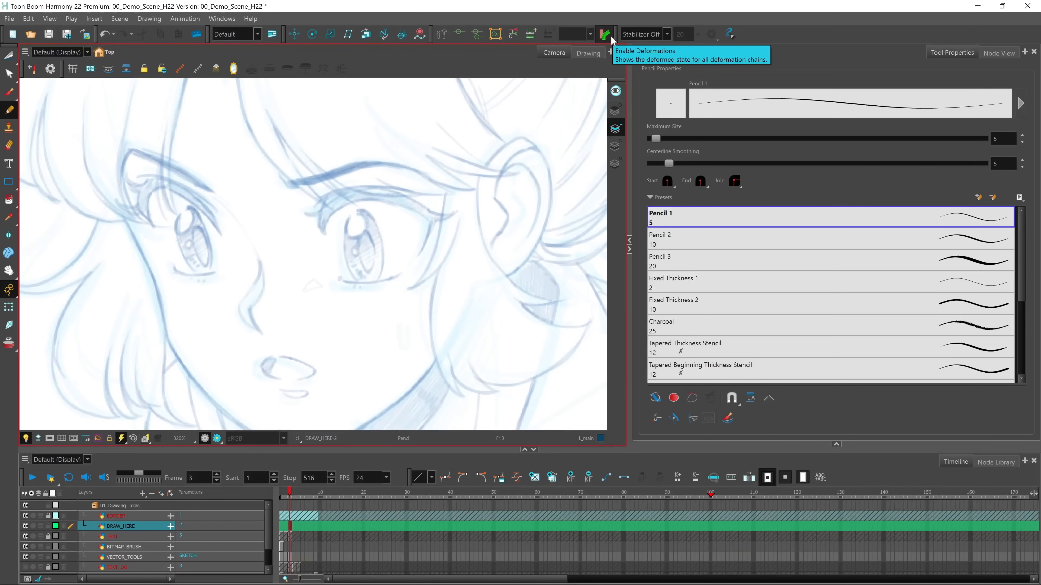
Set the stabilizer to Average, choose the Pencil 3 preset, and trace the sketched face's left cheek and right jawline
left_click(666, 32)
left_click(648, 57)
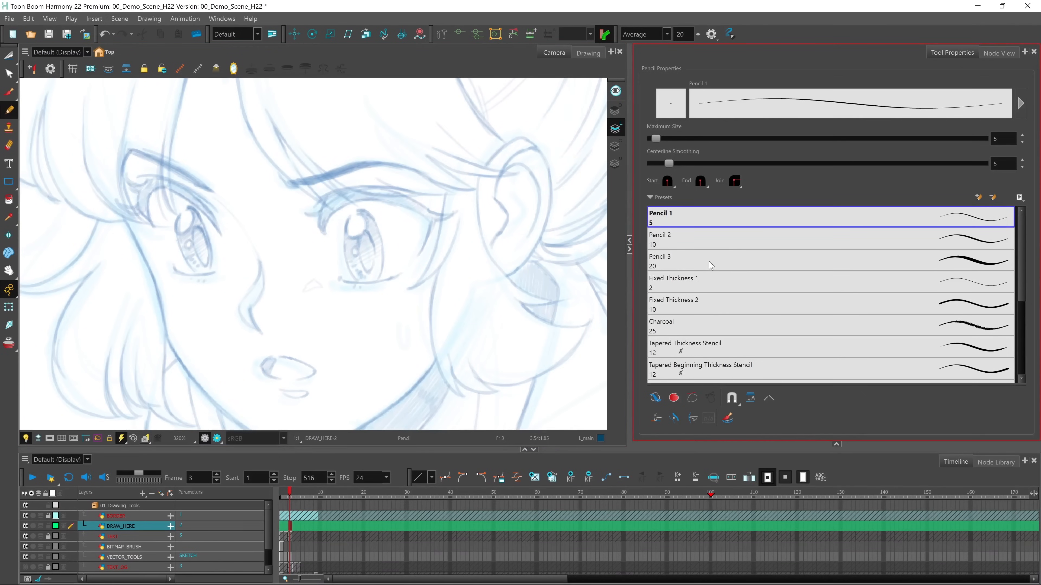
left_click(713, 265)
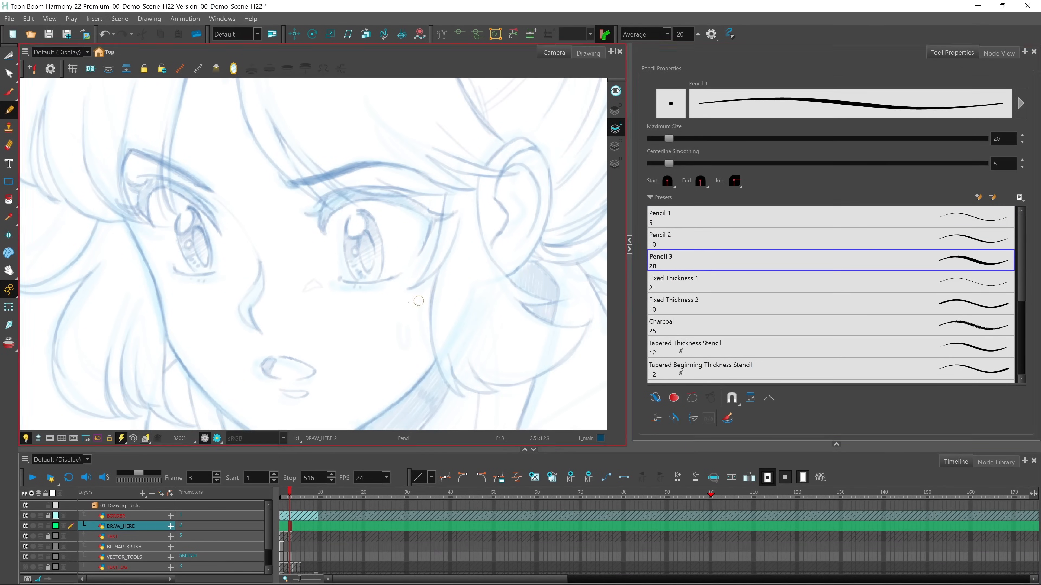
left_click_drag(286, 328, 278, 269)
mouse_move(107, 150)
left_mouse_down()
mouse_move(148, 226)
mouse_move(158, 307)
left_mouse_up()
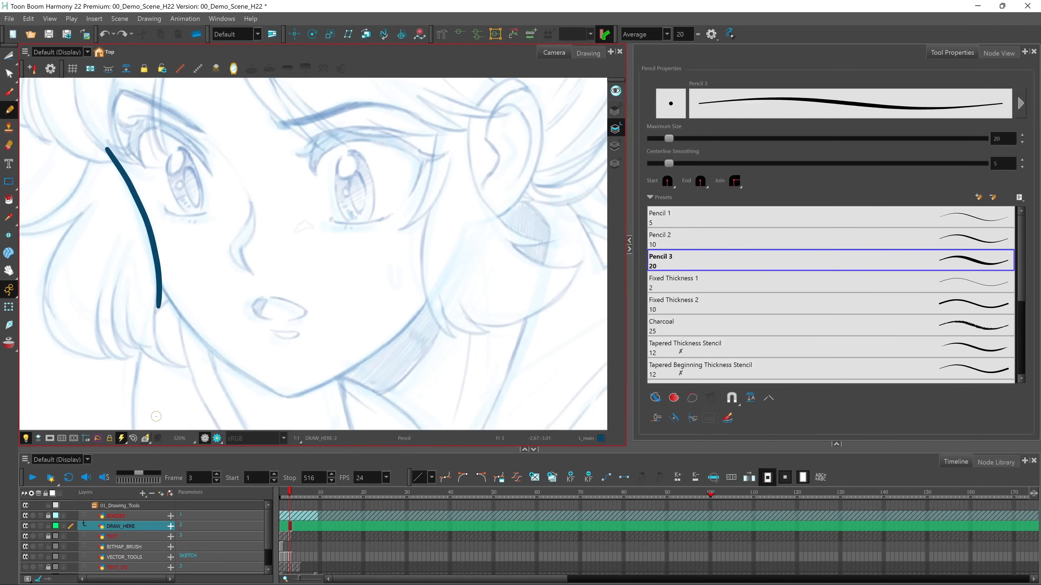
mouse_move(258, 402)
left_mouse_down()
mouse_move(312, 391)
mouse_move(385, 343)
mouse_move(440, 277)
left_mouse_up()
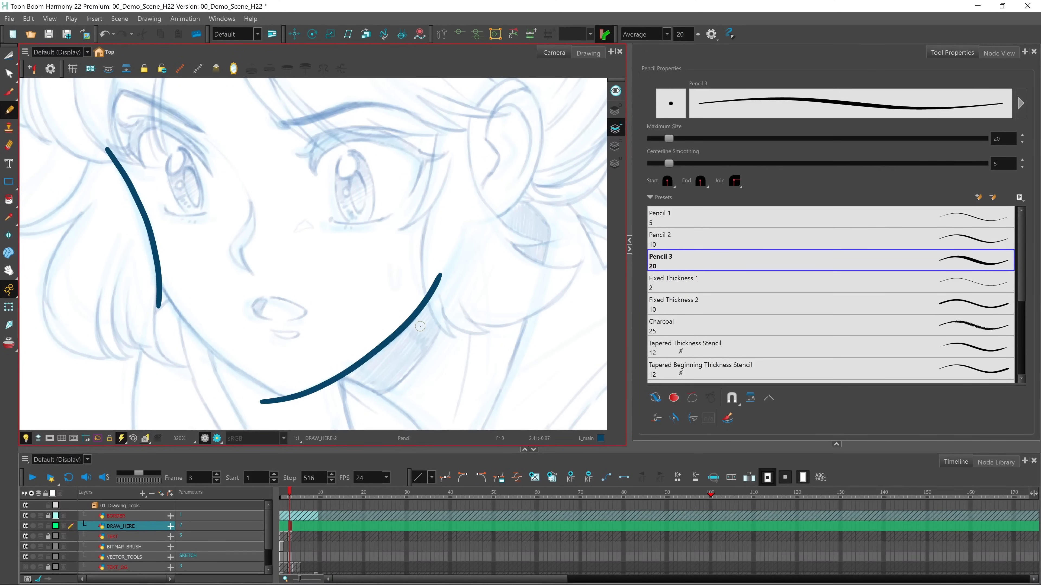
Trace the left jawline using the Pulled String stabilizer, and cut off the overlapping line ends at the cheek and chin
left_click(655, 36)
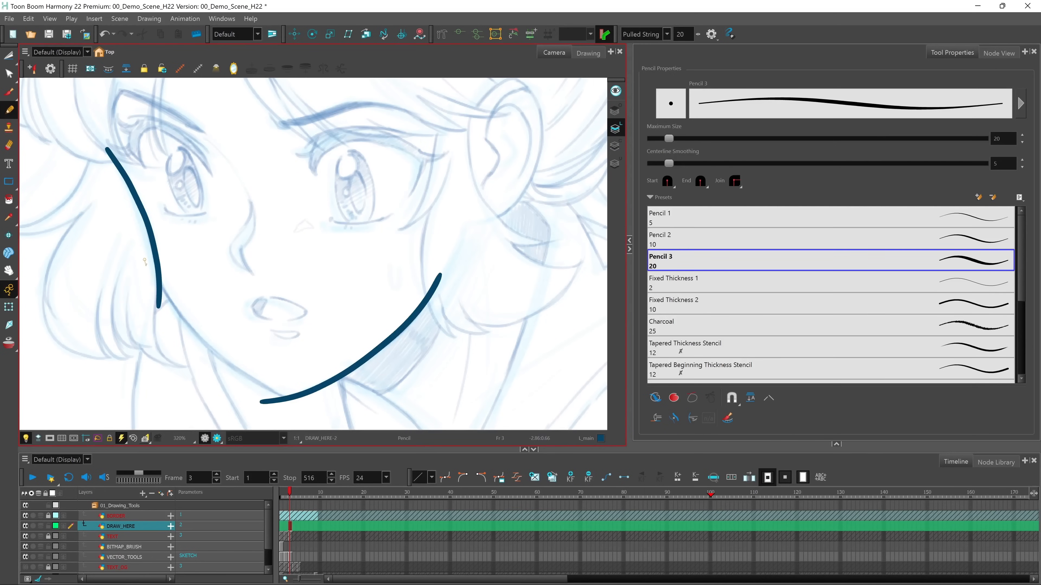
mouse_move(169, 302)
left_mouse_down()
mouse_move(236, 372)
mouse_move(328, 409)
left_mouse_up()
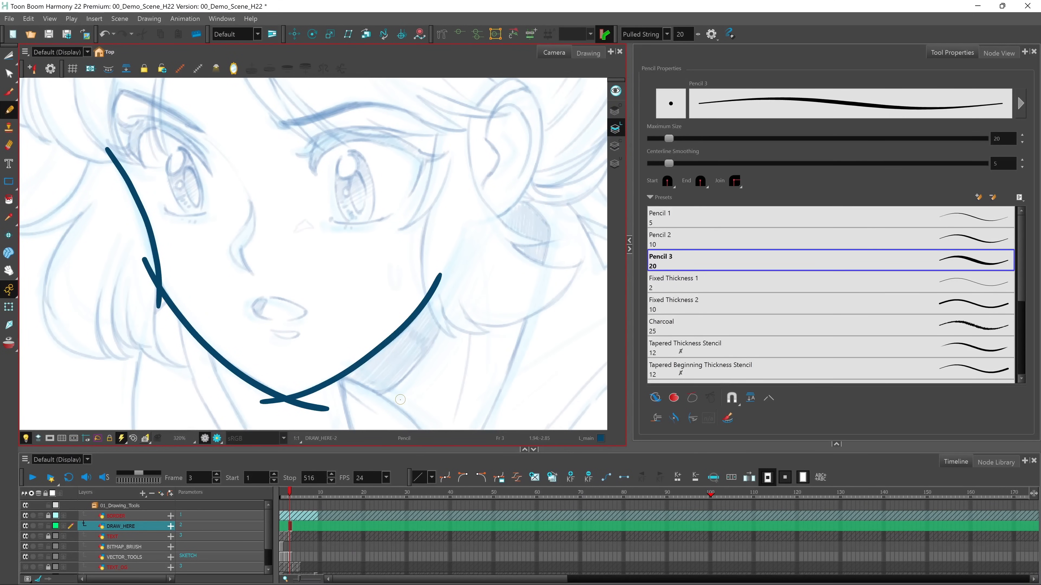
left_click(8, 55)
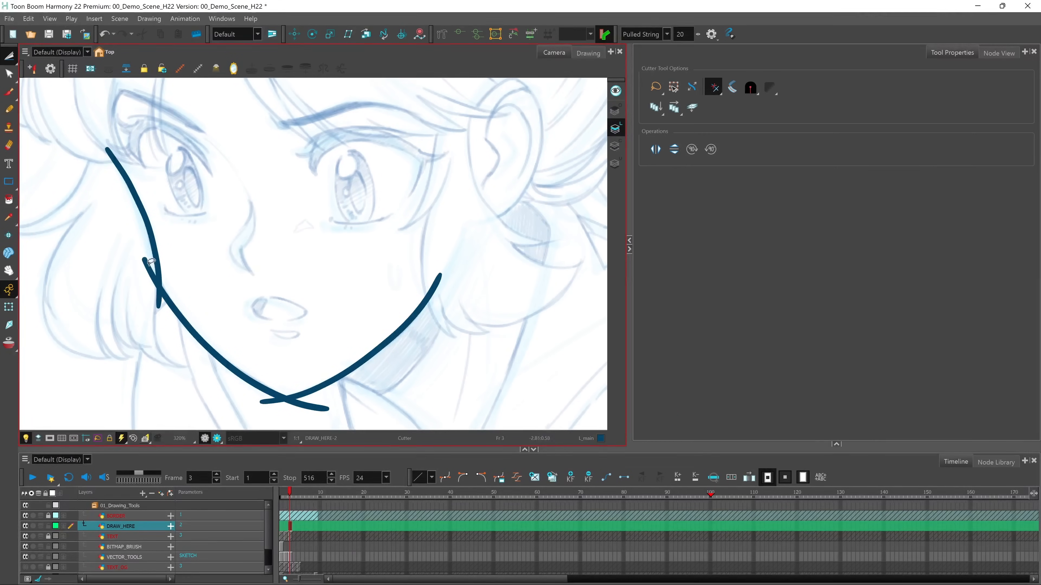
left_click_drag(160, 315, 163, 304)
mouse_move(323, 400)
left_mouse_down()
mouse_move(315, 413)
mouse_move(274, 407)
left_mouse_up()
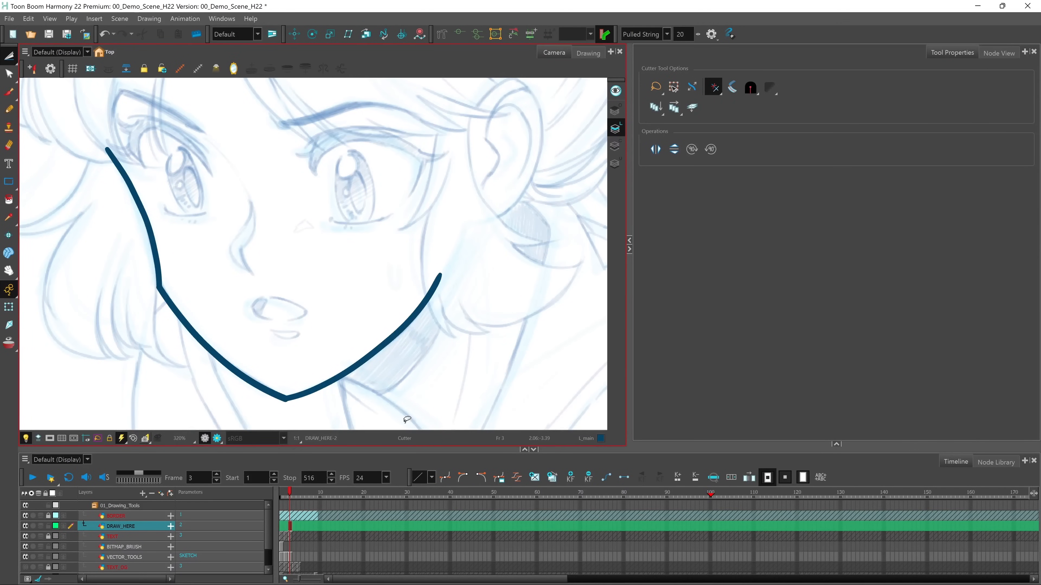
Open the Pencil tool's properties and give the Pencil 3 preset the Chalk texture
left_click(9, 110)
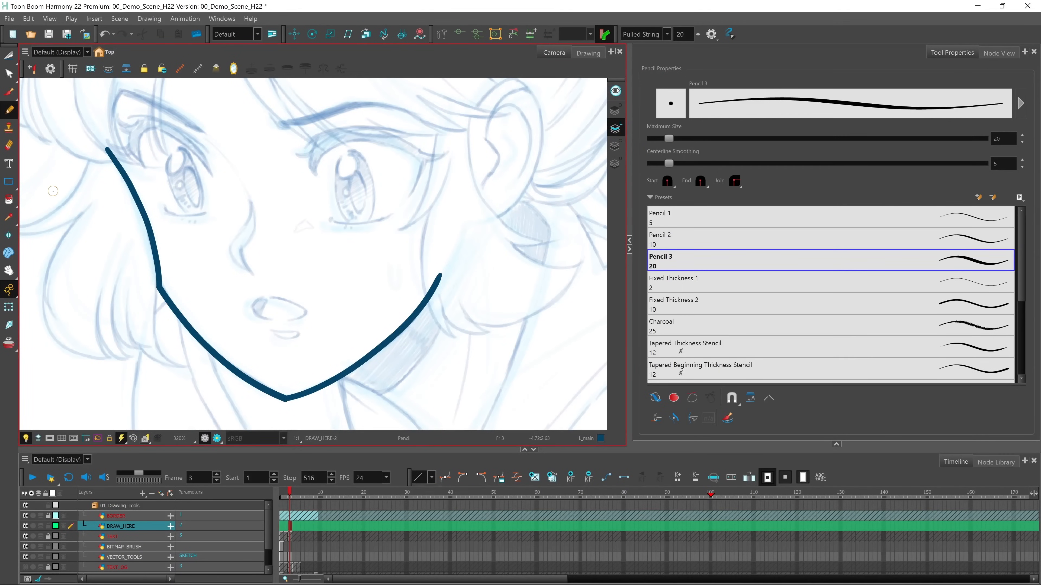
left_click(1020, 103)
left_click(436, 216)
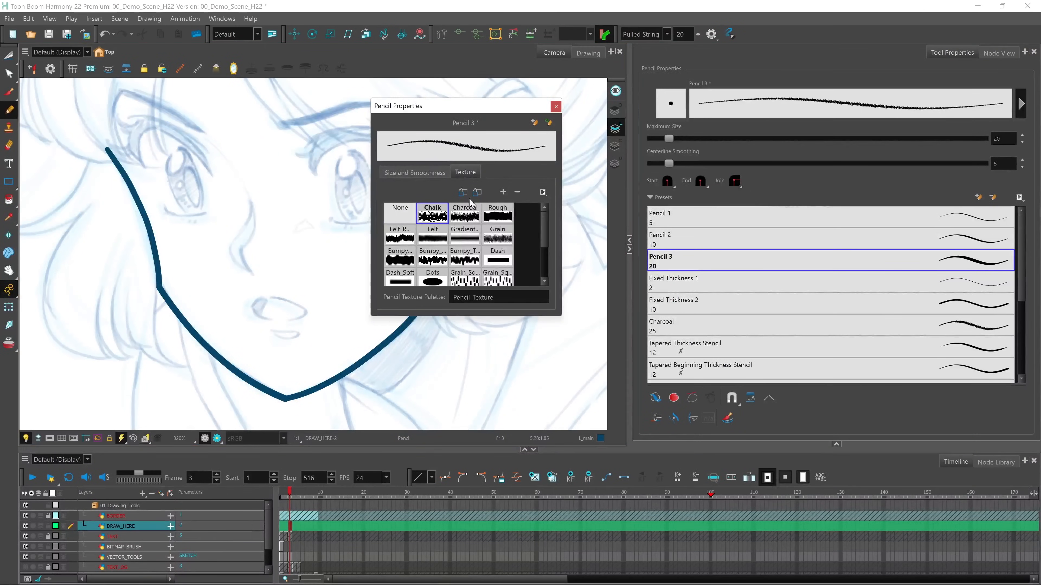
With the Line tool, try a straight line beside the neck and undo it, and draw an arc sweeping up from the jaw's right end
left_click(555, 107)
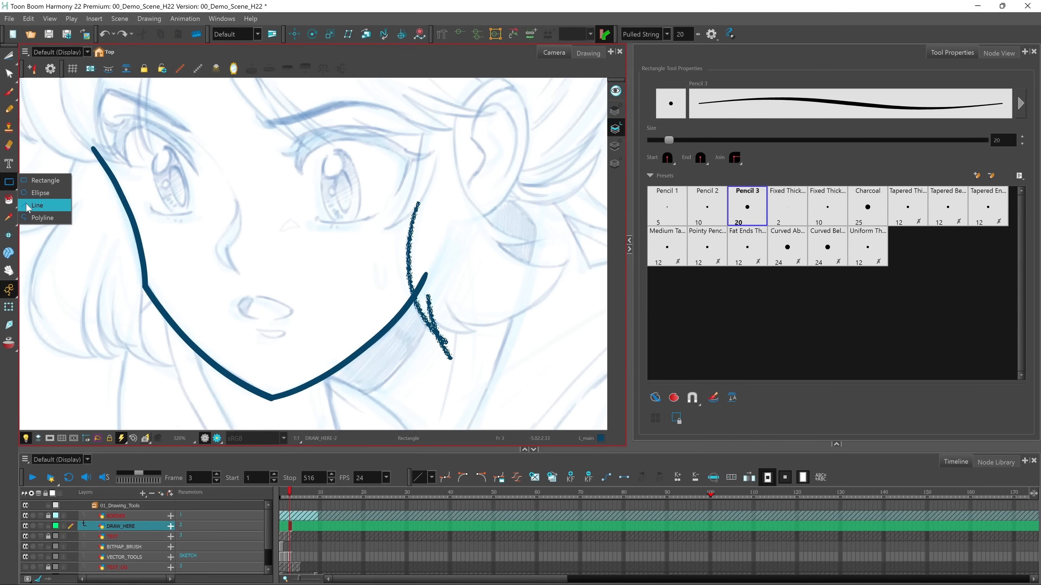
left_click(37, 205)
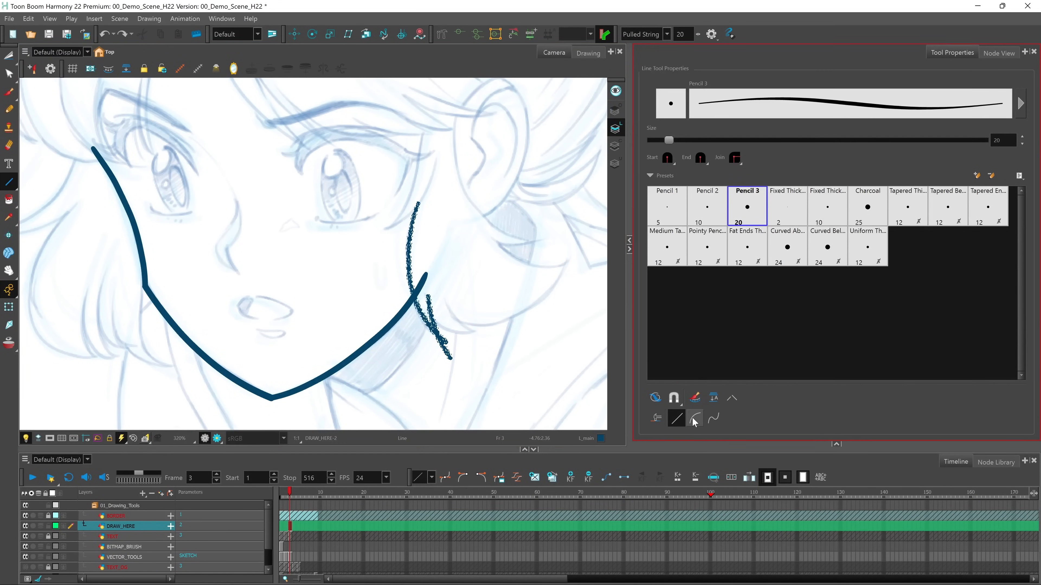
left_click(677, 420)
left_click_drag(558, 305, 501, 390)
key("ctrl+z")
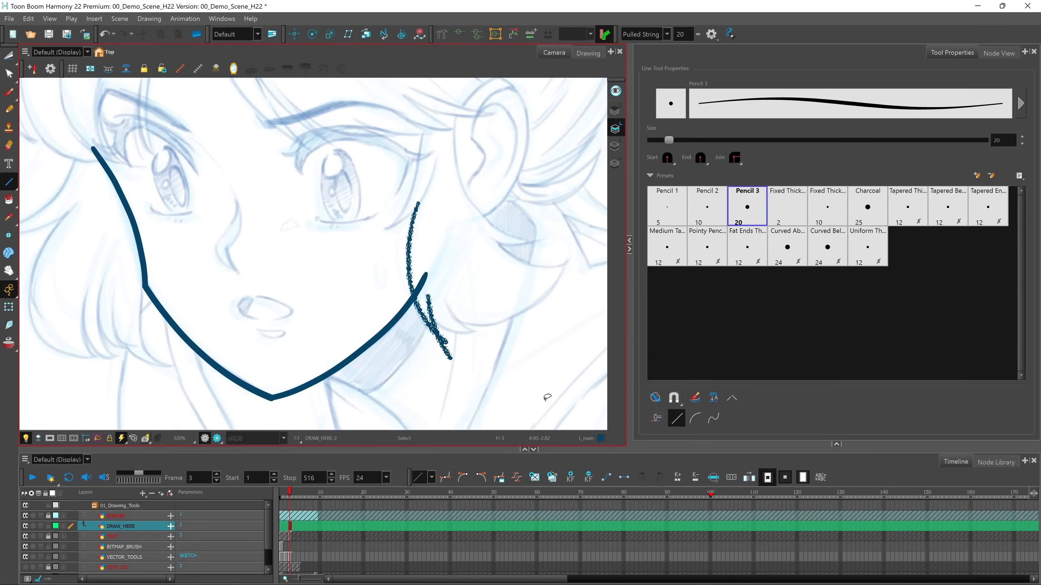
left_click(695, 421)
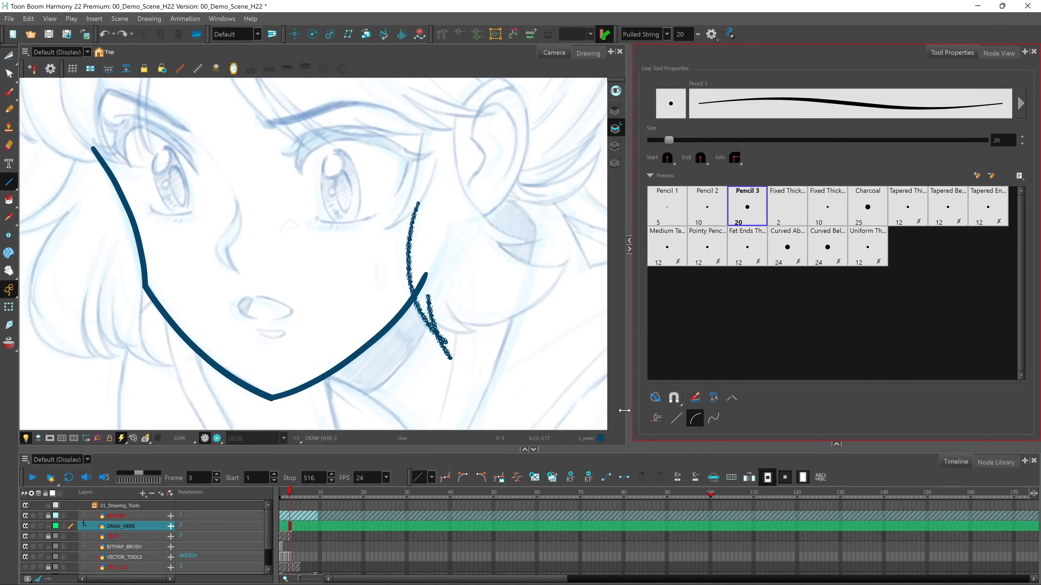
left_click_drag(445, 317, 571, 255)
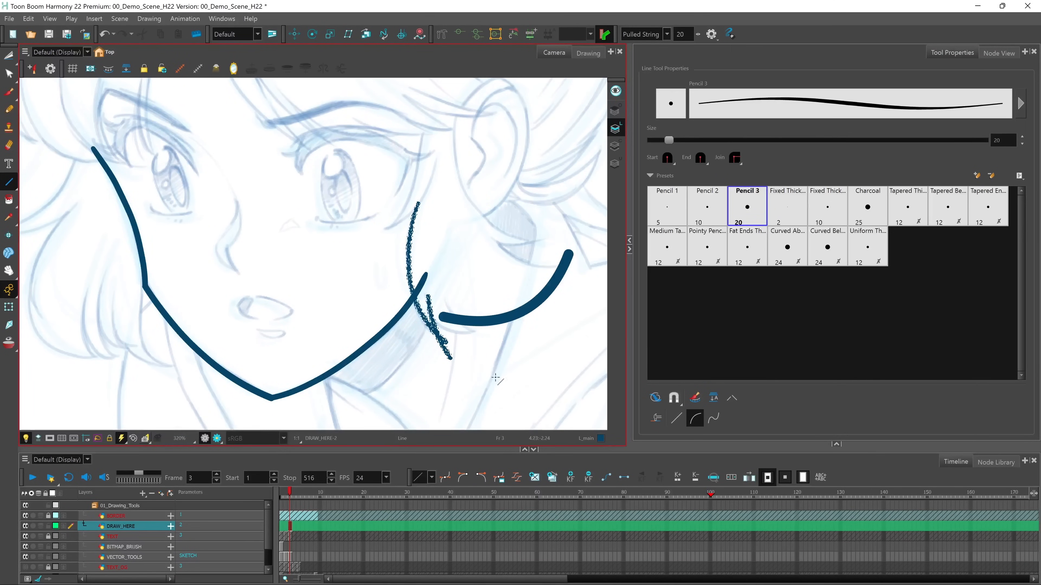
Using the Line tool's multi-bend curve mode, draw an S-shaped line from below the left jaw down to the STABILIZER label
key("1")
key("1")
key("1")
left_click_drag(337, 341, 333, 269)
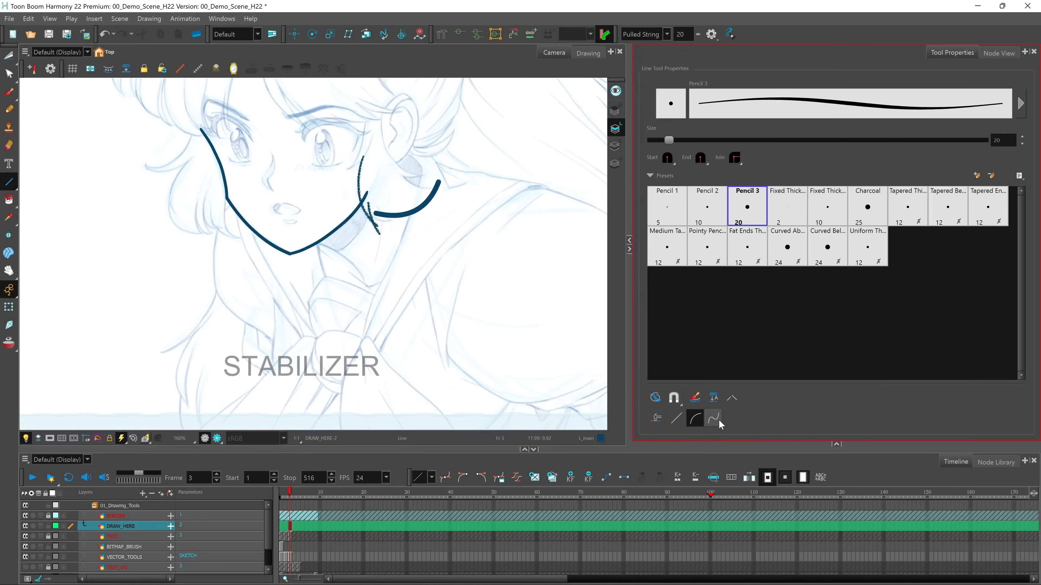
left_click(715, 420)
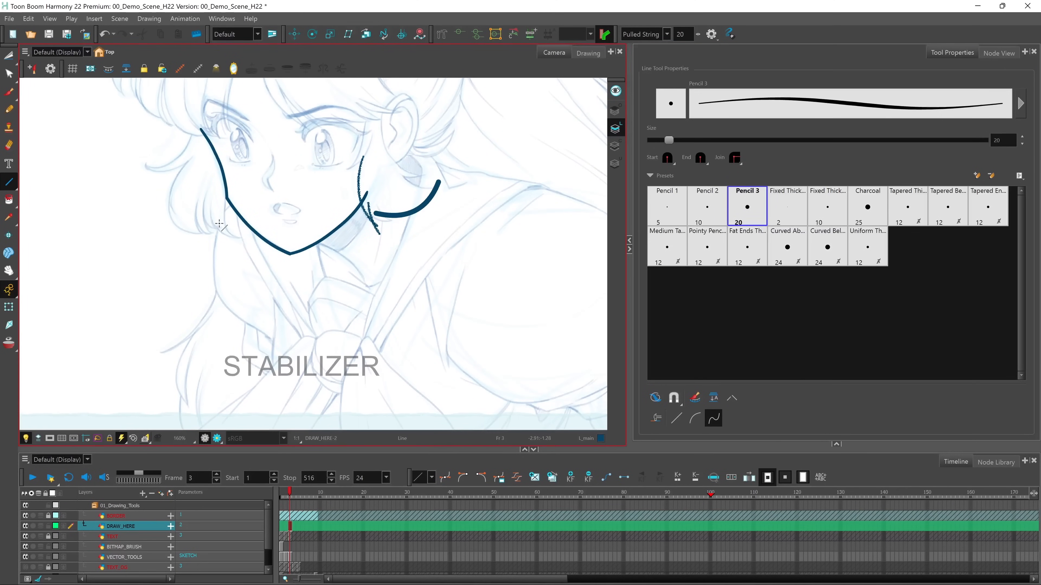
left_click_drag(218, 218, 279, 356)
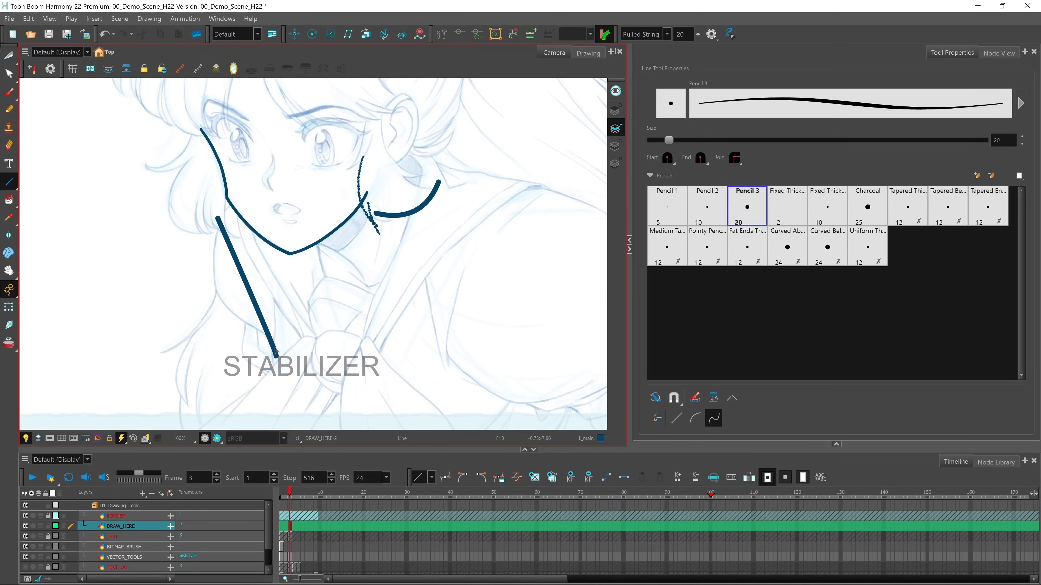
left_click(197, 321)
left_click(266, 299)
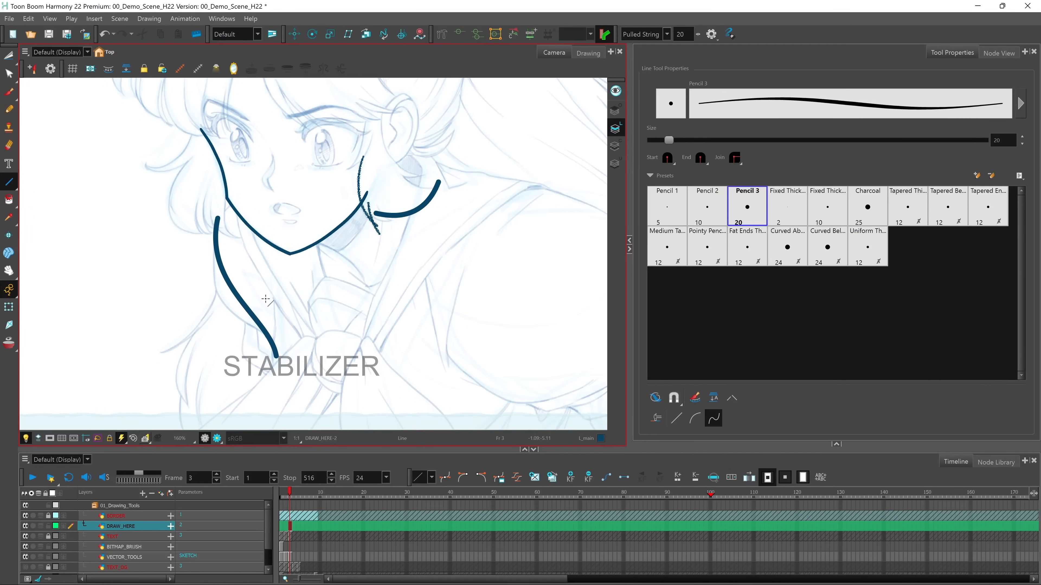
Reshape the middle of the S-shaped line with the Contour Editor by pulling it slightly outward
left_click(10, 75)
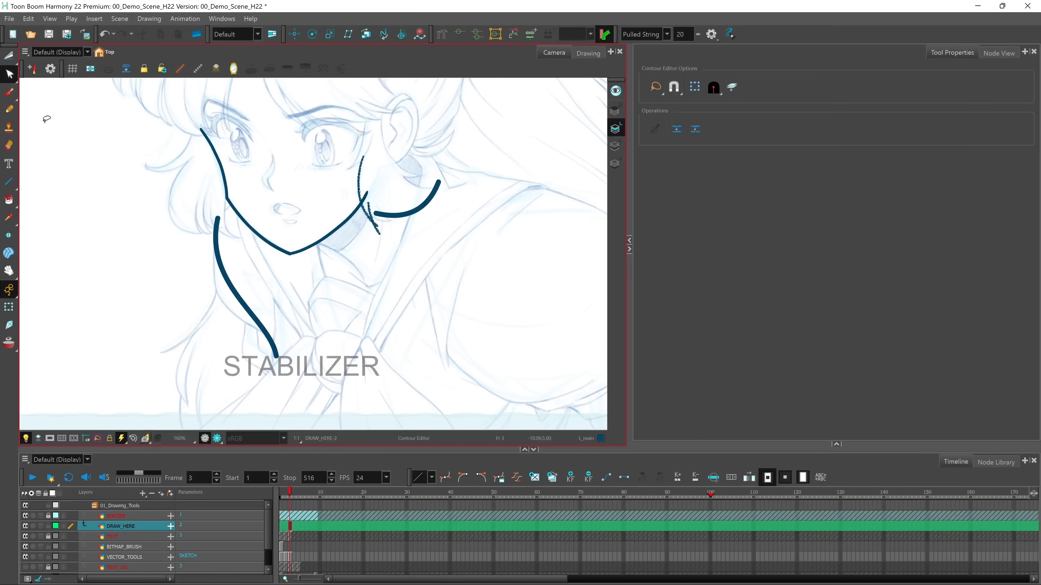
left_click(236, 295)
left_click_drag(235, 294, 223, 305)
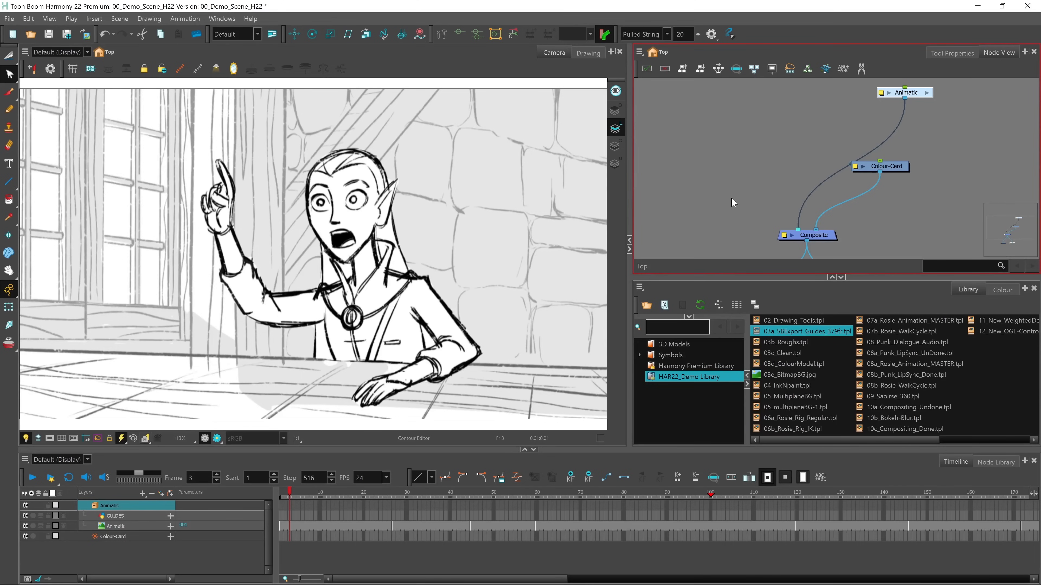
Play back the animatic, and bring the 03b_Roughs.tpl template from the library into the scene
left_click(34, 478)
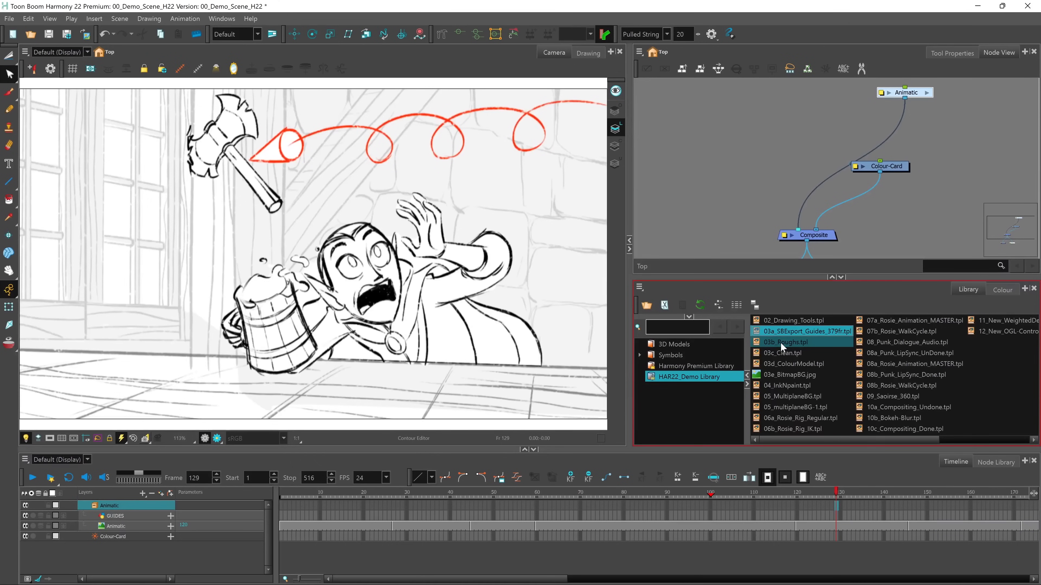
left_click_drag(781, 343, 282, 308)
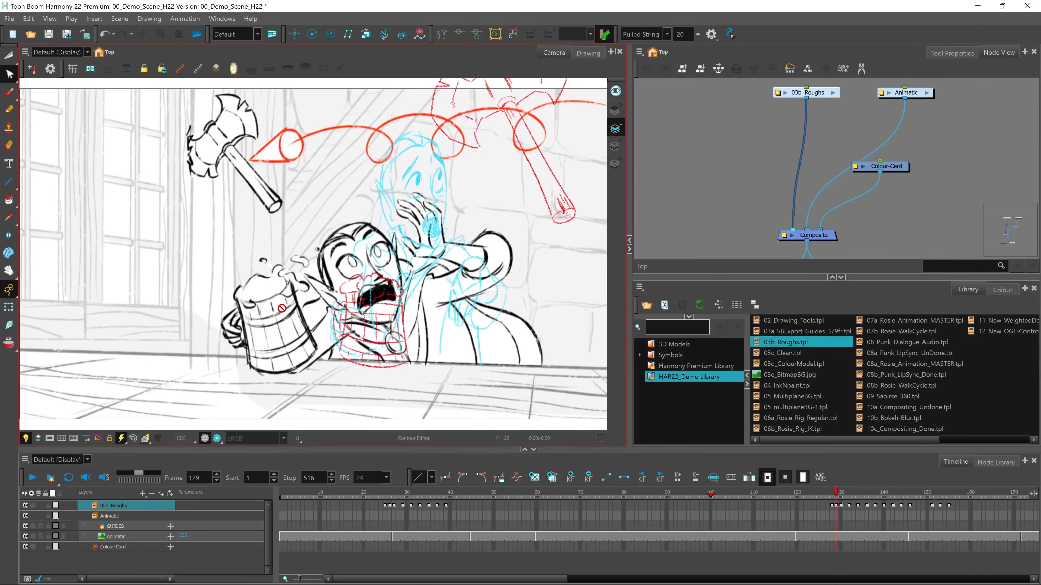
Return to frame 1, expand the 03b_Roughs group's layers, and select the first Wizard_Rough_V01 drawing
left_click(281, 506)
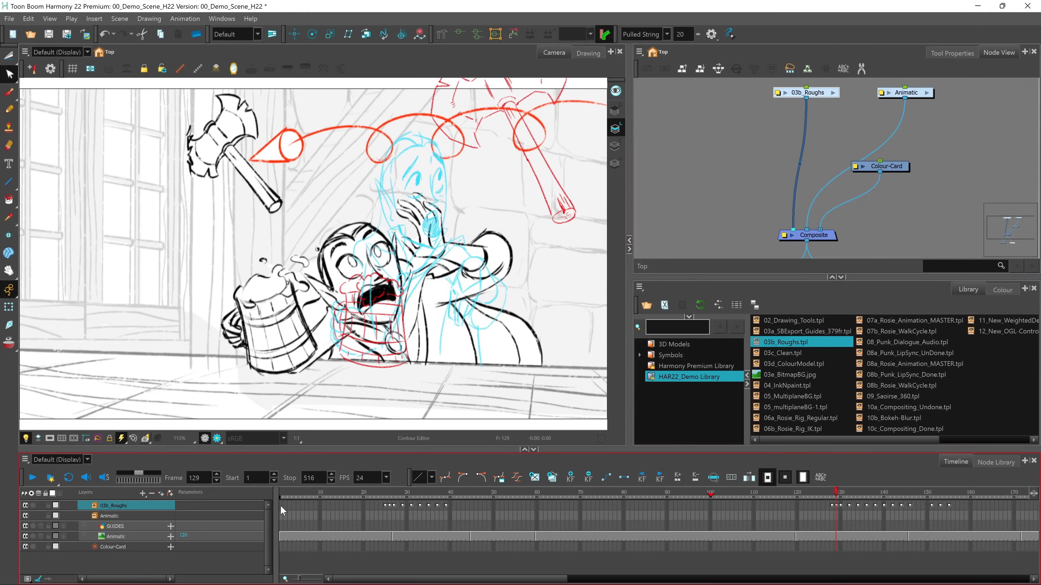
left_click(281, 504)
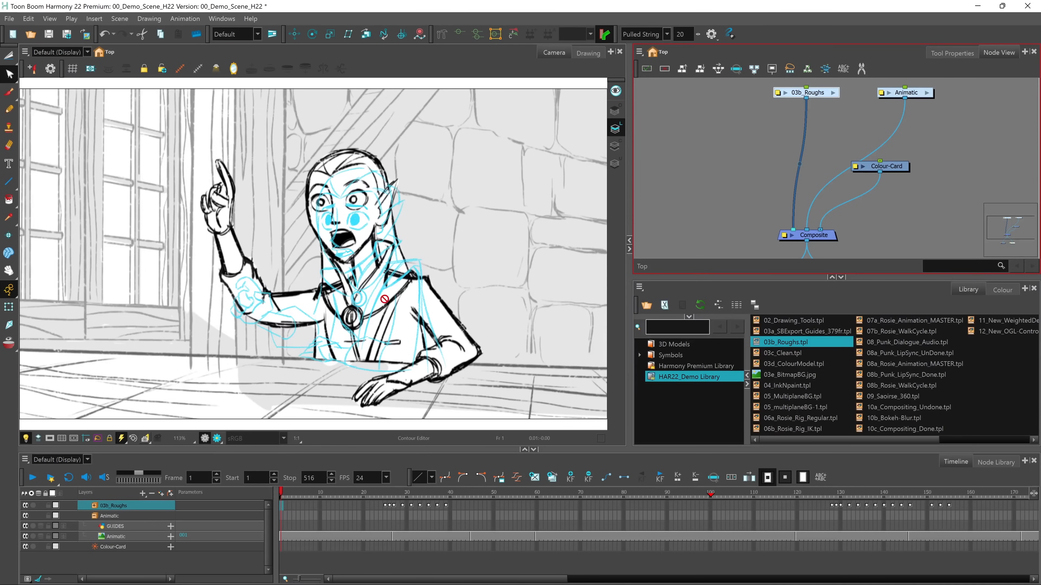
left_click(270, 502)
left_click(97, 507)
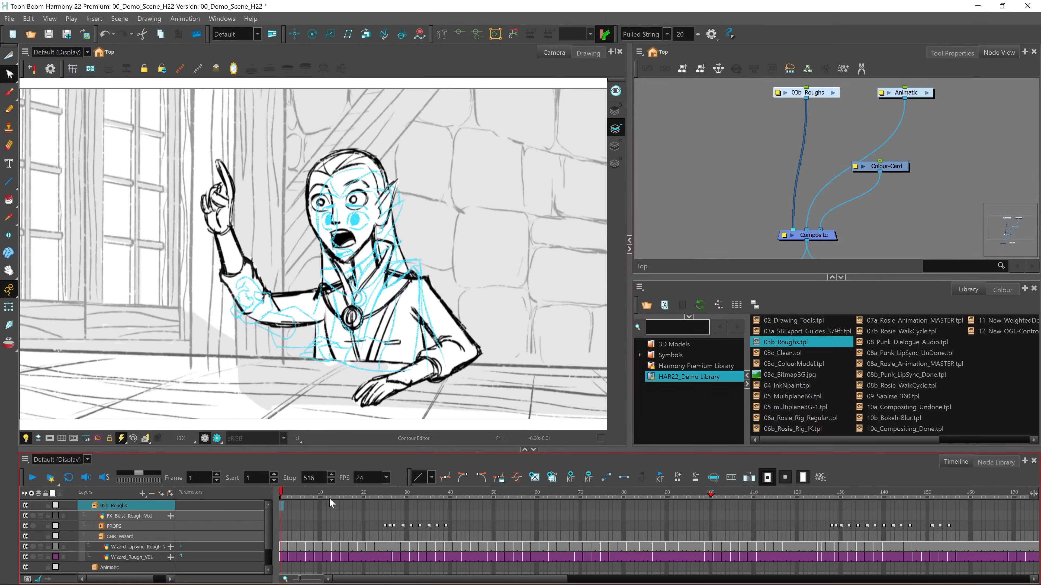
left_click(282, 559)
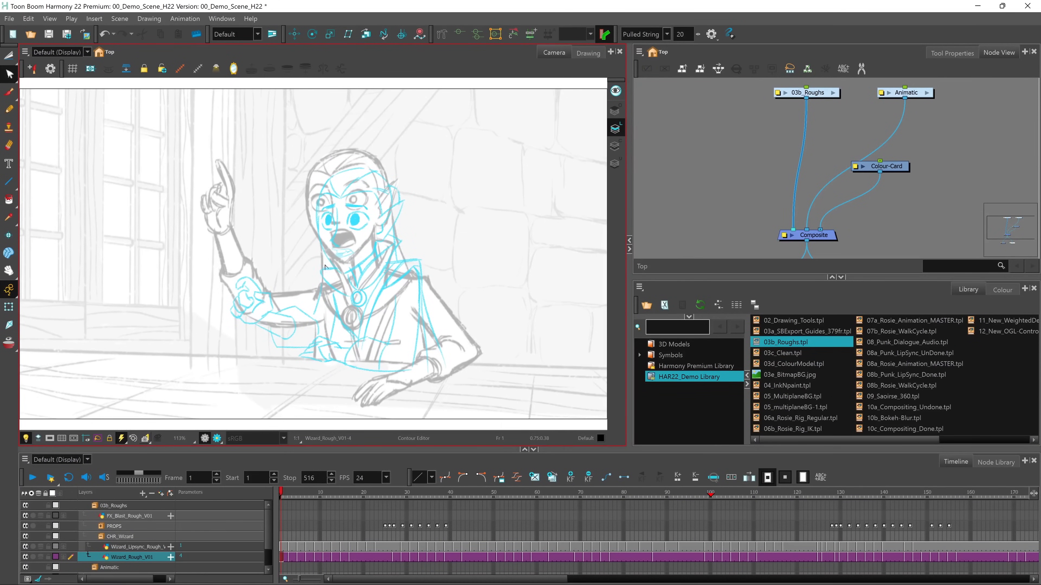
Hide the Animatic image layer and play the rough wizard animation briefly on its own
left_click_drag(266, 517, 269, 544)
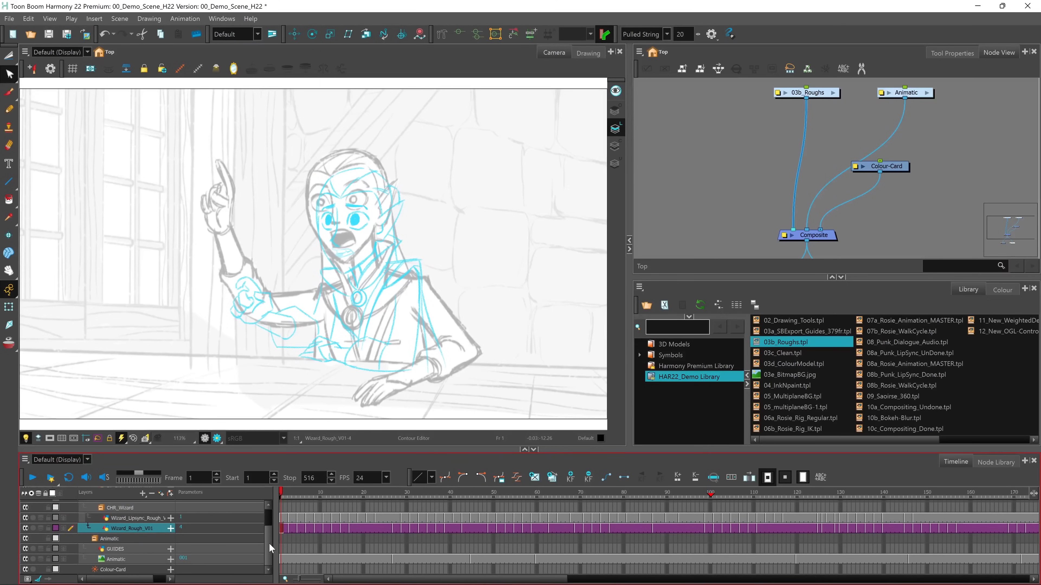
left_click(26, 559)
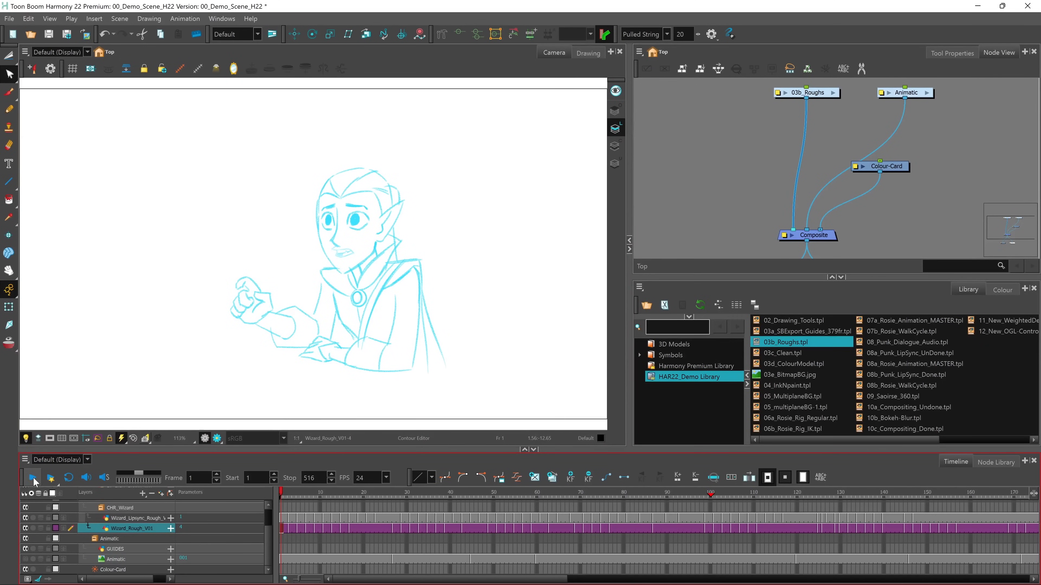
left_click(33, 479)
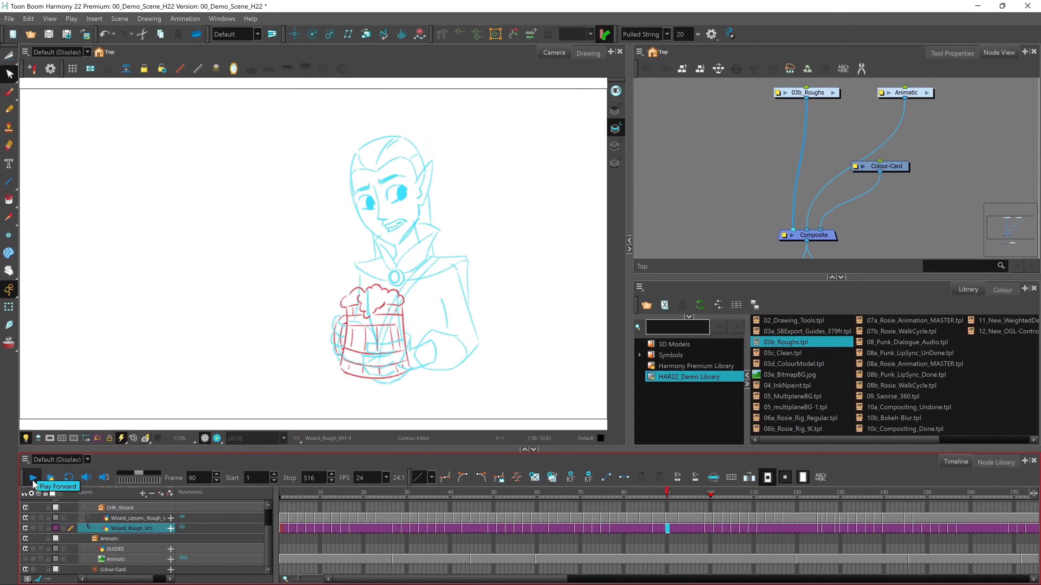
left_click(35, 483)
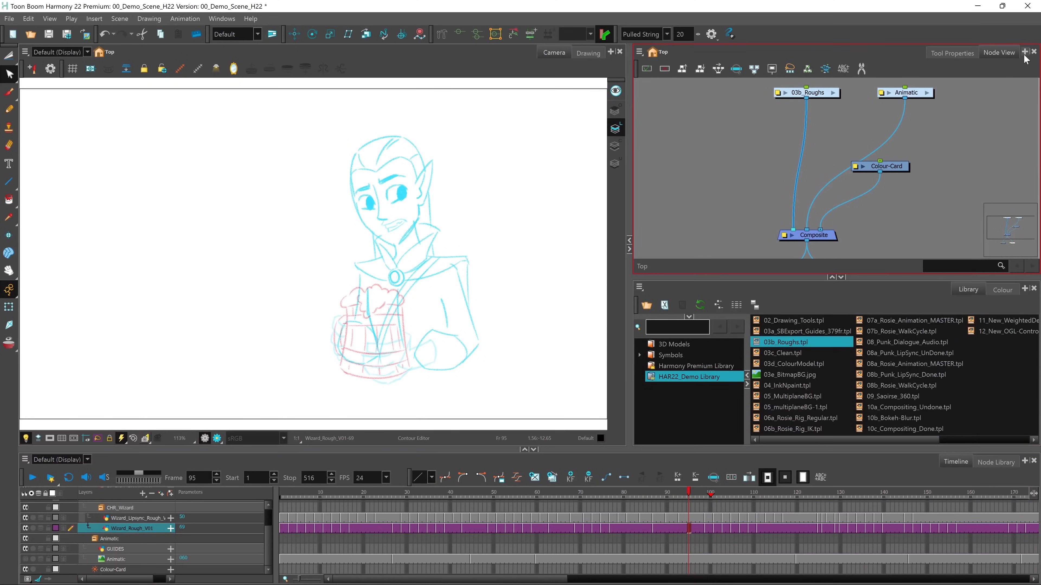
Add an Xsheet view beside the Node View, collapse the library area below it, and widen the Xsheet
left_click(1024, 52)
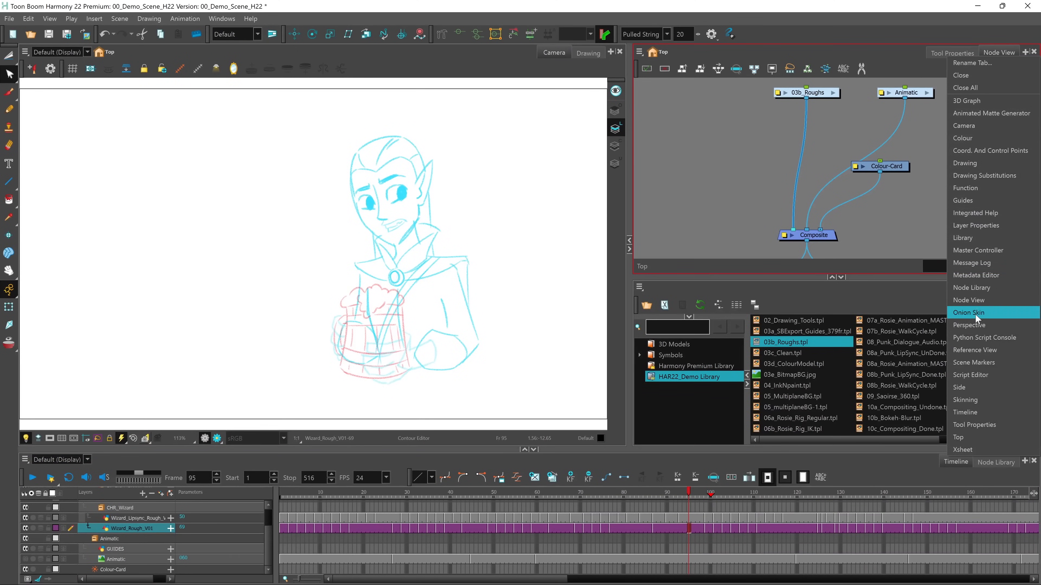
left_click(969, 448)
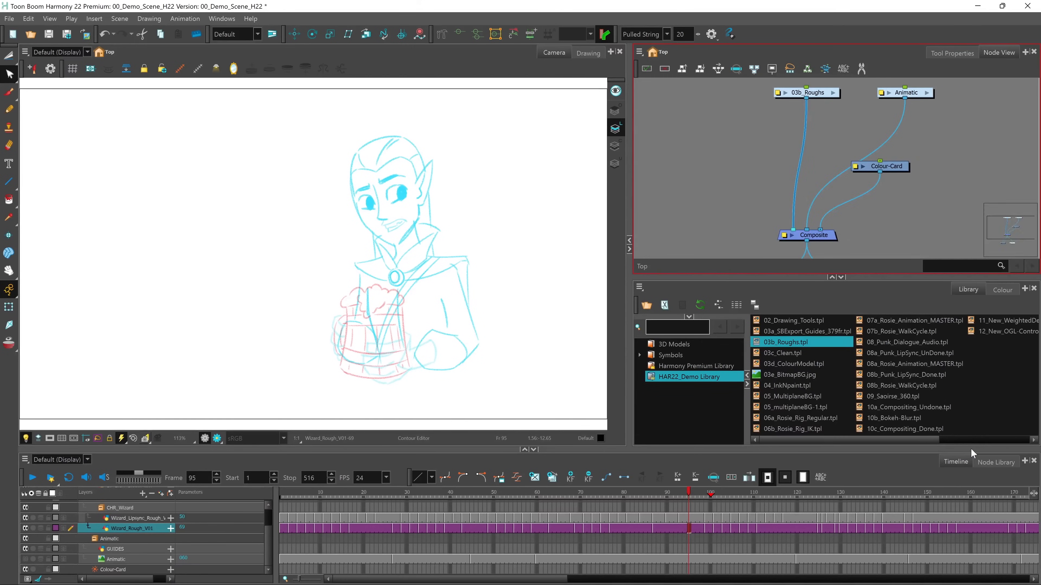
left_click(841, 277)
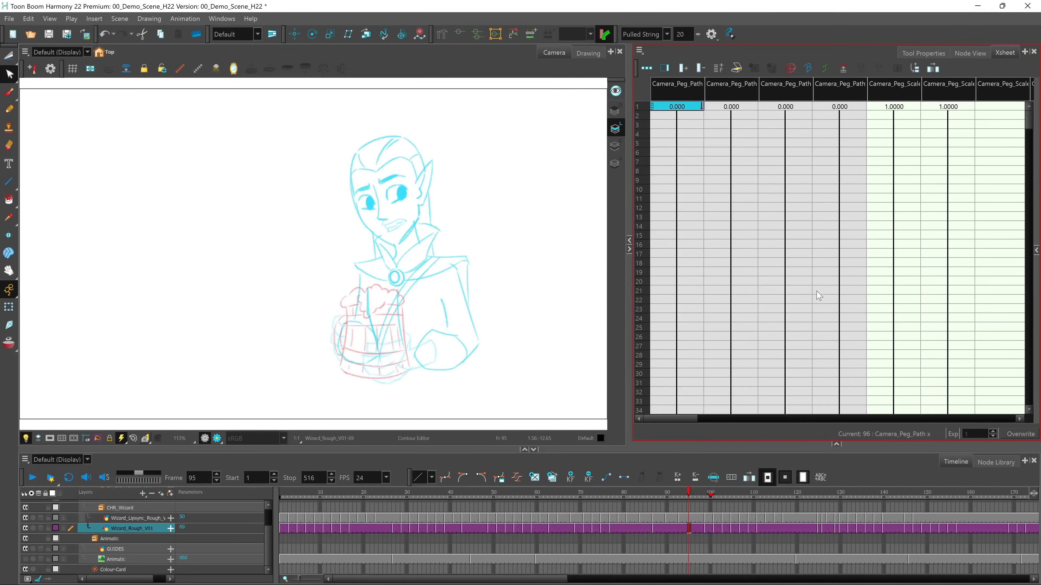
left_click_drag(629, 229, 515, 229)
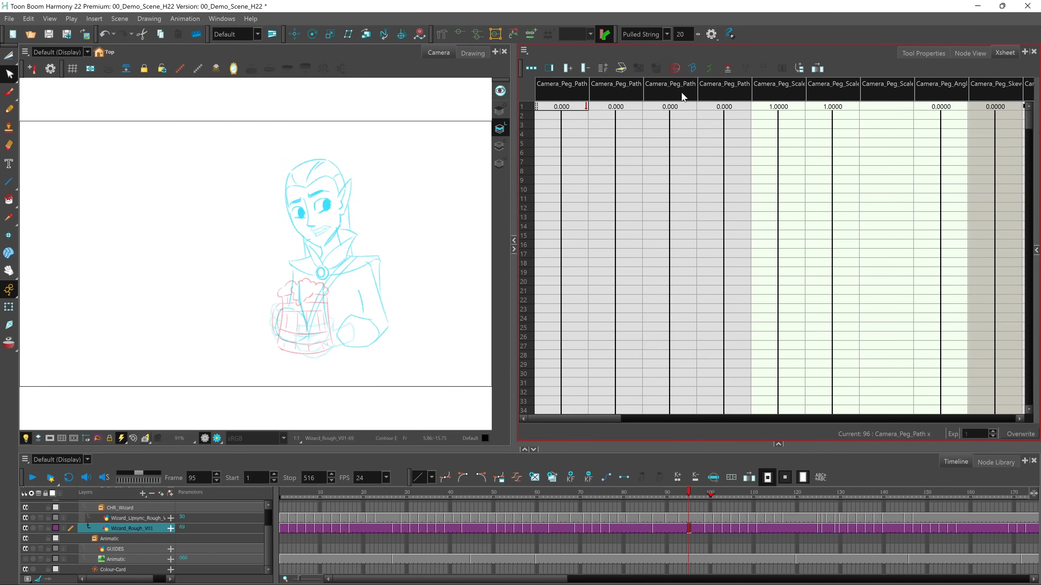
Mark the Wizard_Rough_V01 drawings 51, 52 and 54 at frames 3, 7 and 11 as key drawings in the Xsheet
left_click(283, 527)
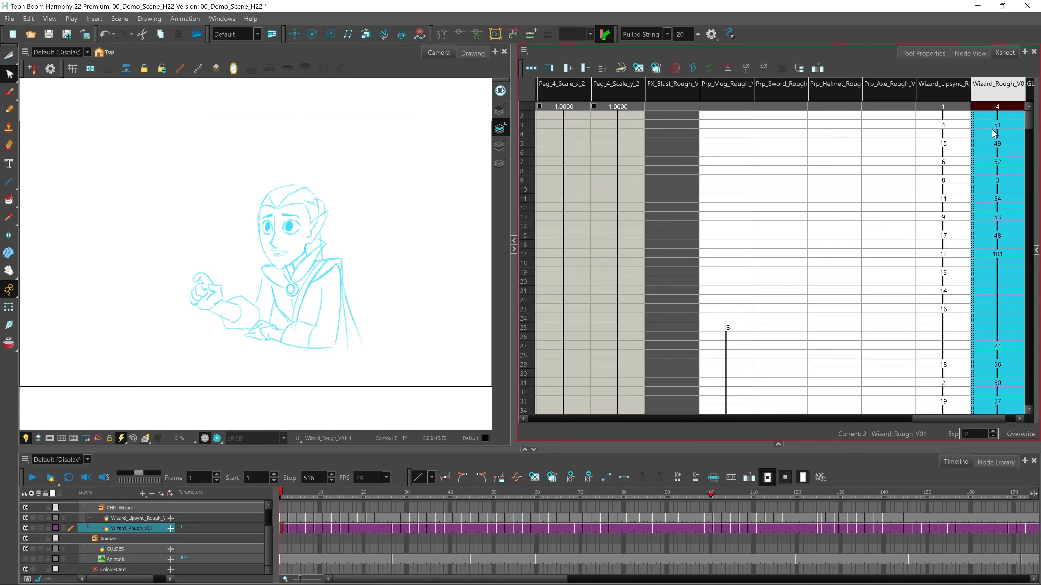
left_click(1000, 127)
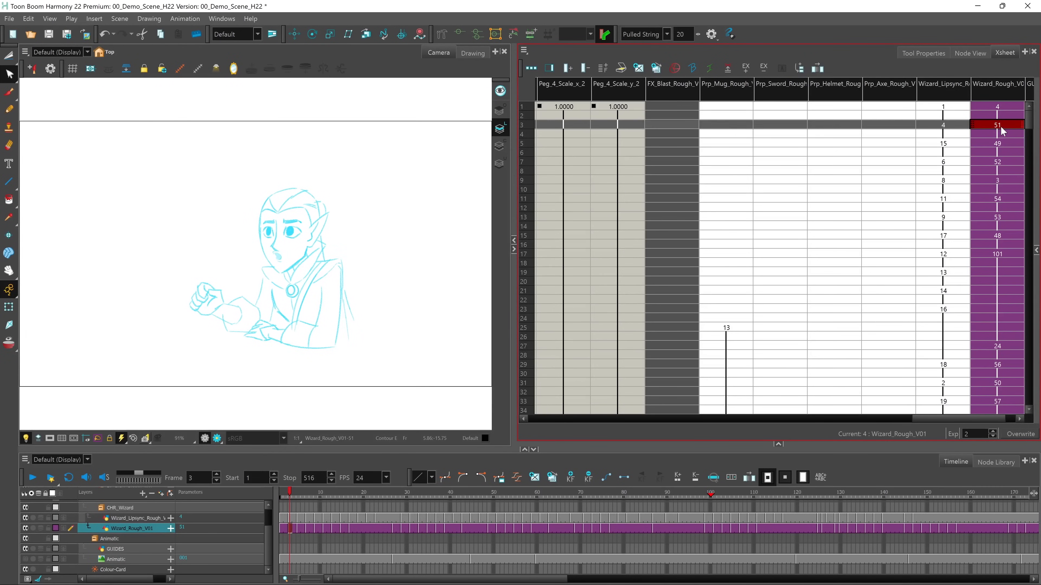
left_click(675, 68)
left_click(1000, 161)
left_click(675, 68)
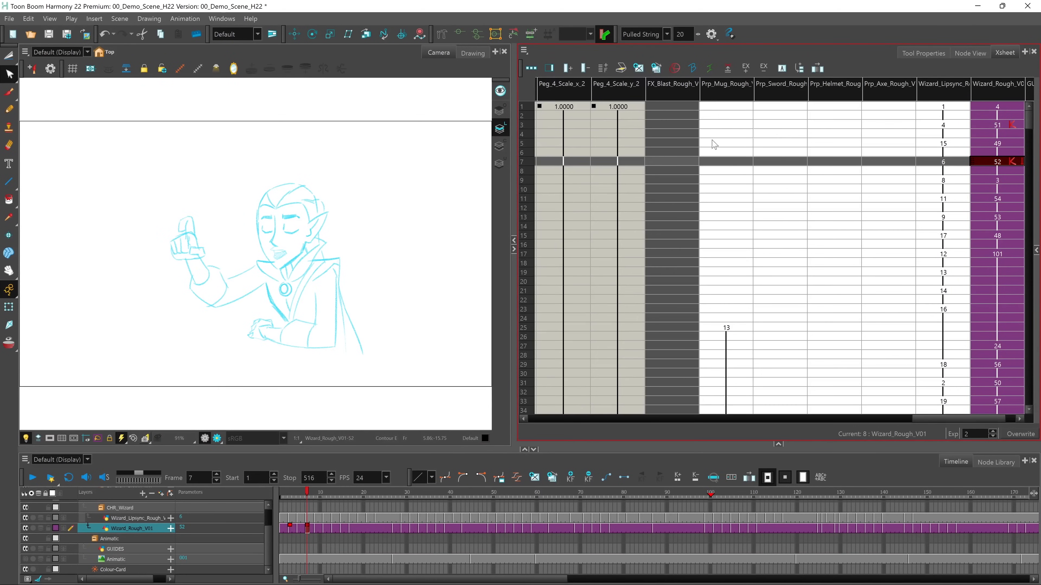
left_click(1001, 196)
left_click(675, 68)
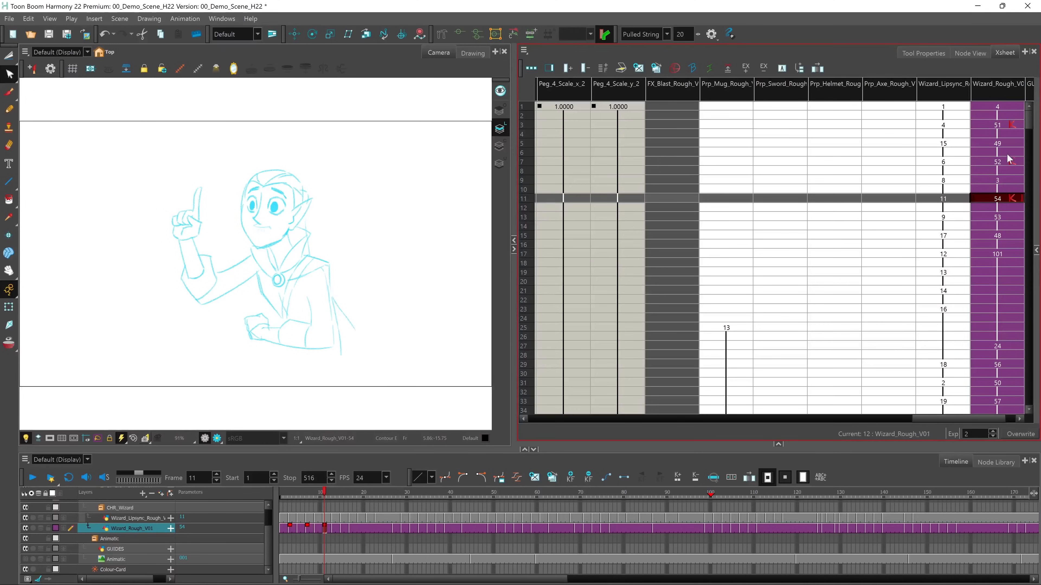
Mark the Wizard_Rough_V01 drawings 49 and 3 at frames 5 and 9 as breakdown drawings
left_click(1000, 144)
left_click(692, 68)
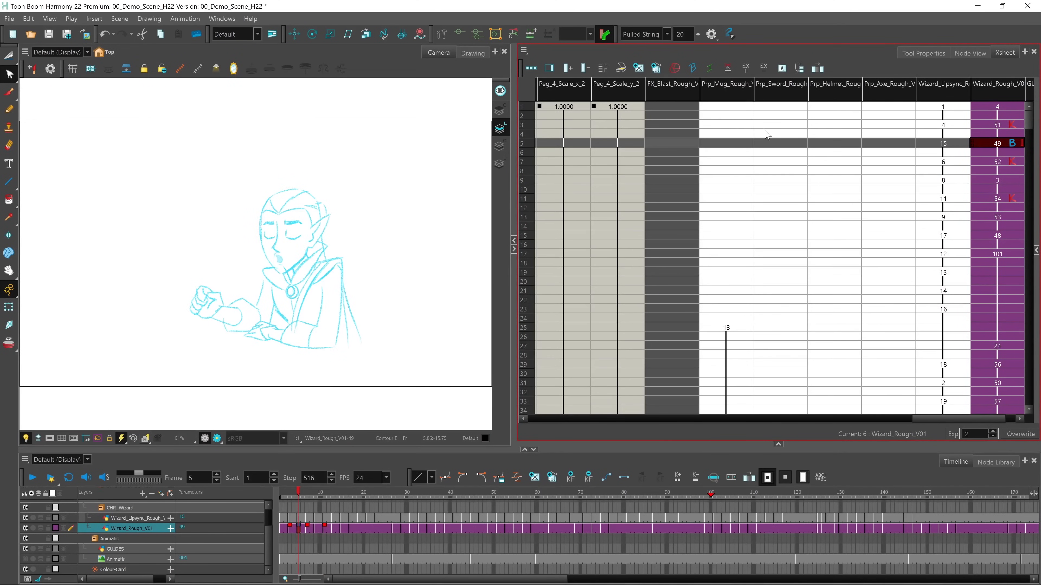
left_click(1002, 180)
left_click(692, 68)
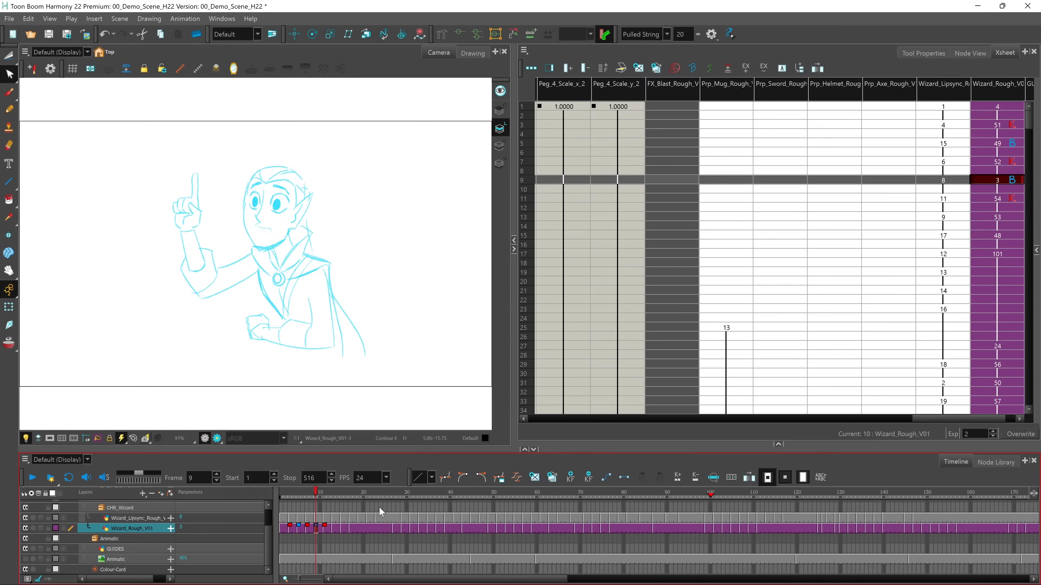
Show drawing thumbnails for the Wizard_Rough_V01 layer in the Timeline, and enlarge the Timeline view to read them
left_click(63, 528)
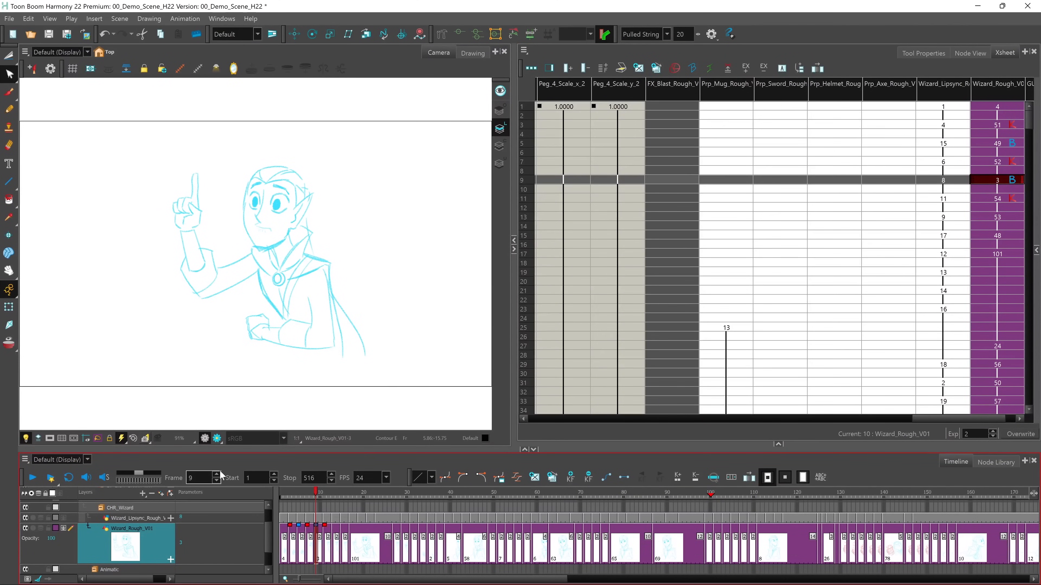
left_click_drag(366, 453, 368, 415)
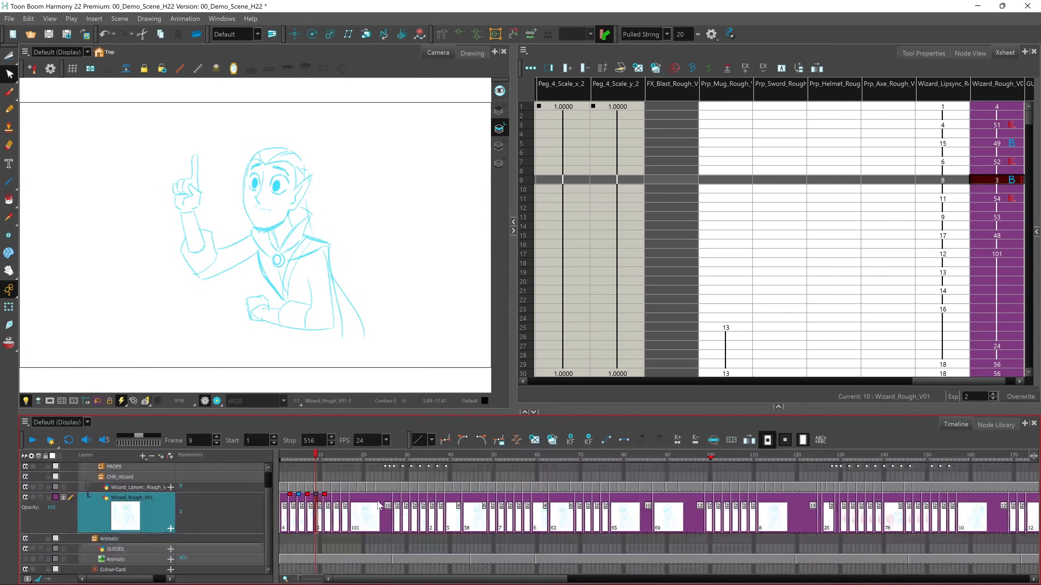
key("2")
key("2")
key("2")
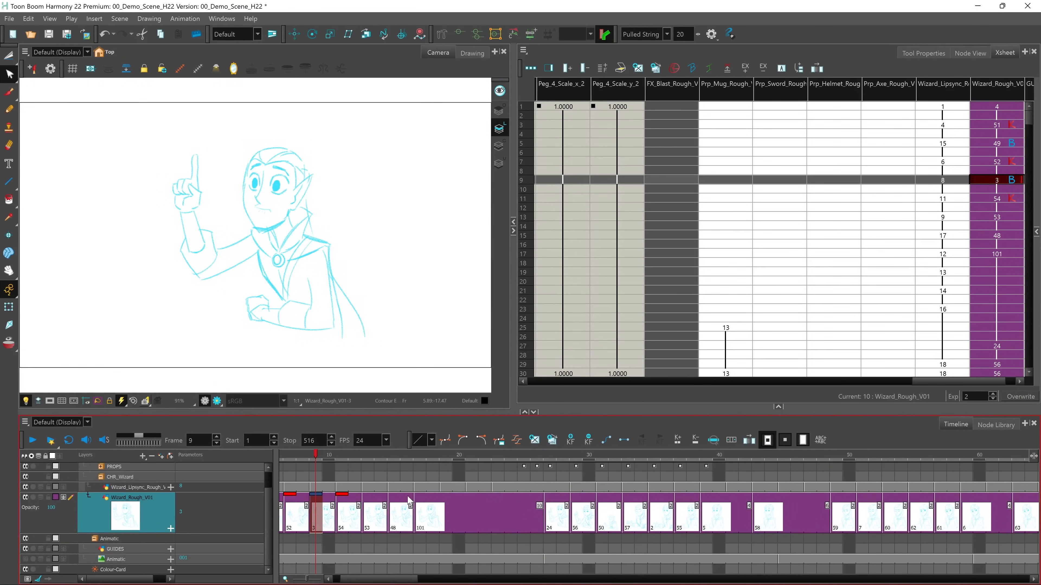
Show the Mark Drawing tools in the Timeline and mark Wizard_Rough_V01 drawings 53 and 101 as keys and 48 as a breakdown
right_click(861, 442)
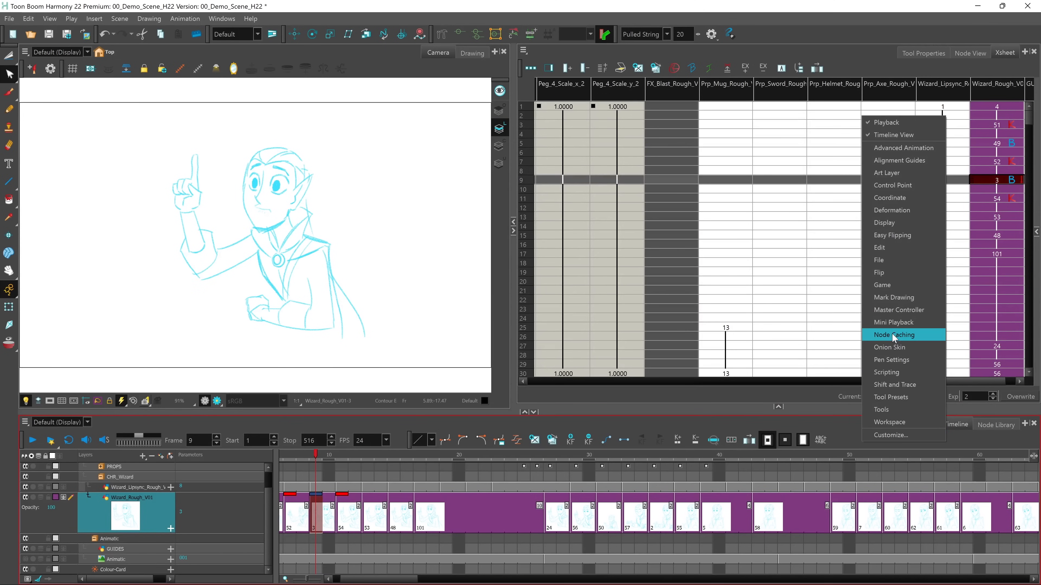
left_click(904, 297)
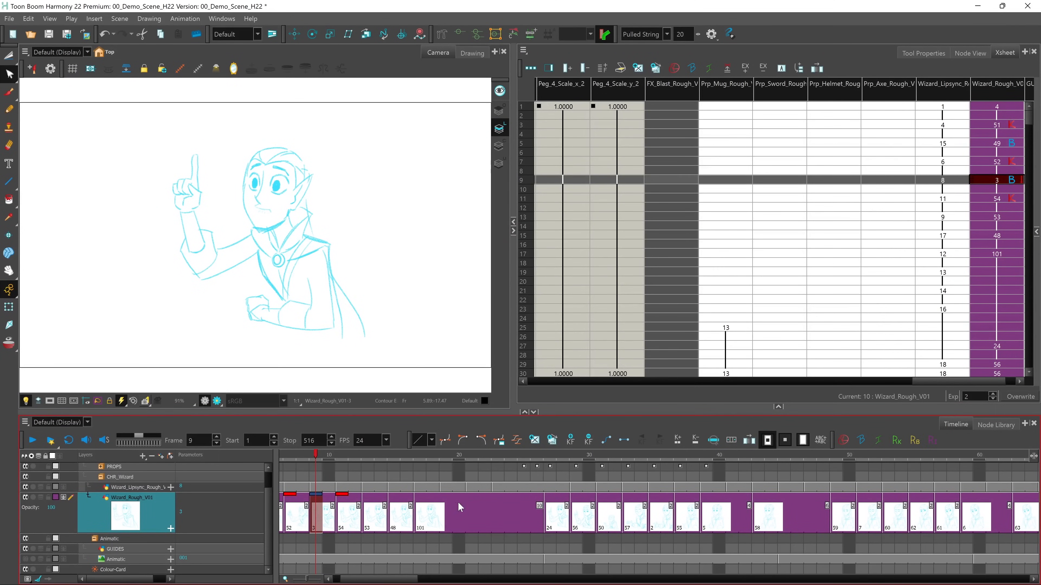
left_click(370, 503)
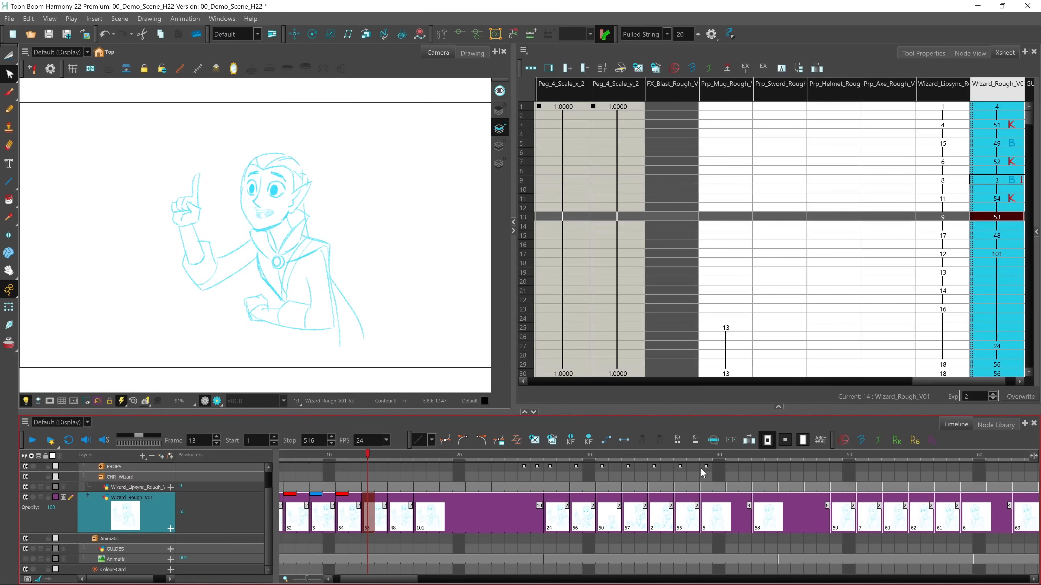
left_click(846, 442)
left_click(420, 504)
left_click(847, 440)
left_click(400, 506)
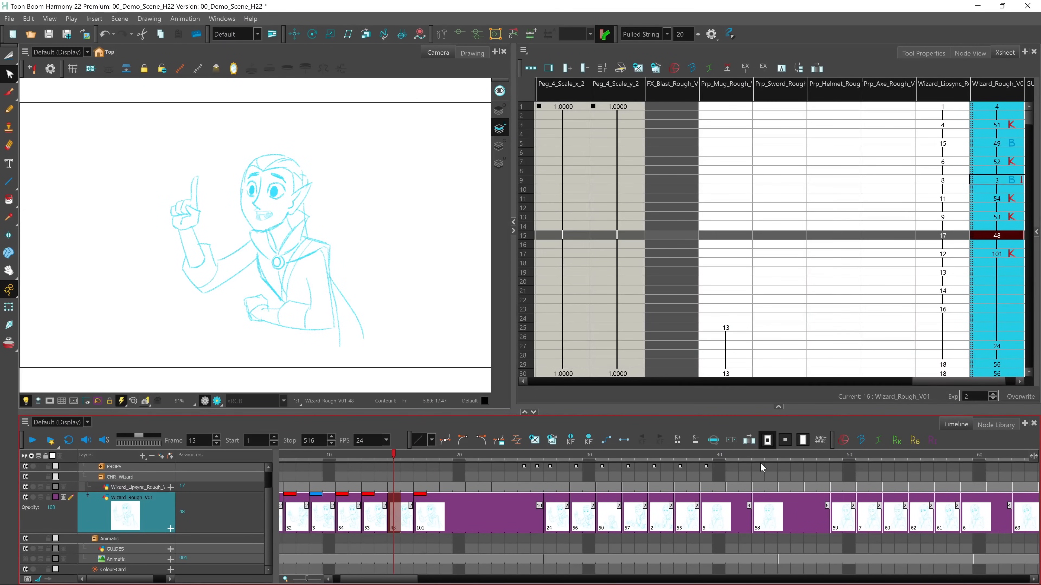
Create an empty Wizard_Rough_V01 drawing at frame 21 and show onion skin from about frame 9 to about frame 30
left_click(472, 503)
left_click(535, 441)
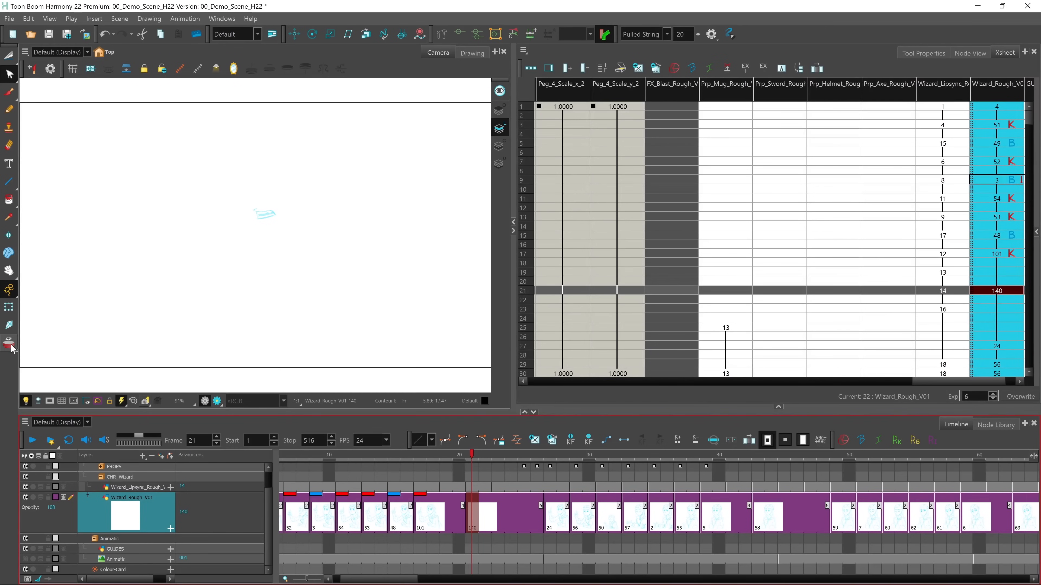
left_click(9, 345)
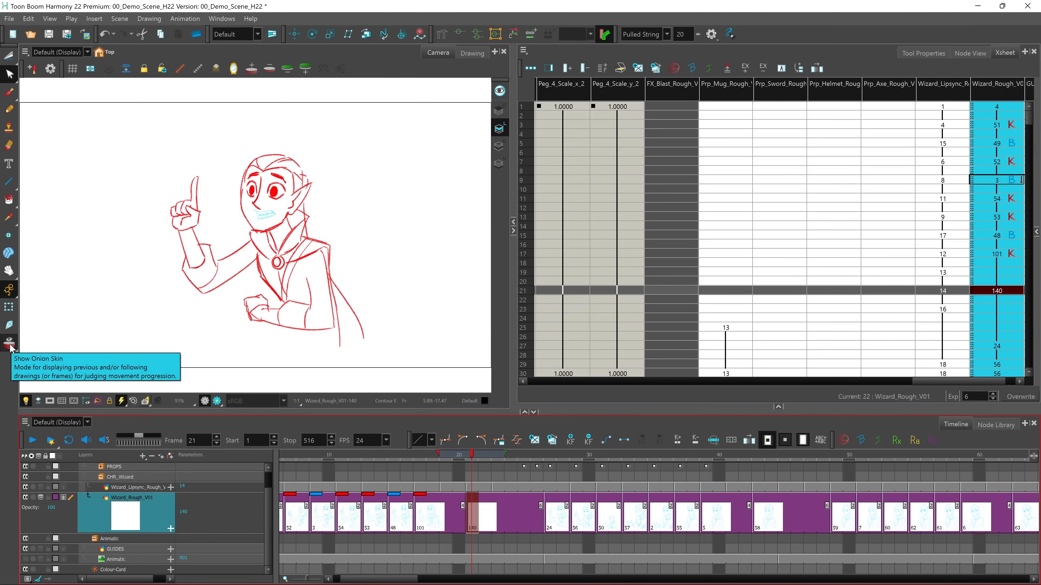
left_click_drag(425, 453, 383, 456)
left_click_drag(509, 456, 589, 463)
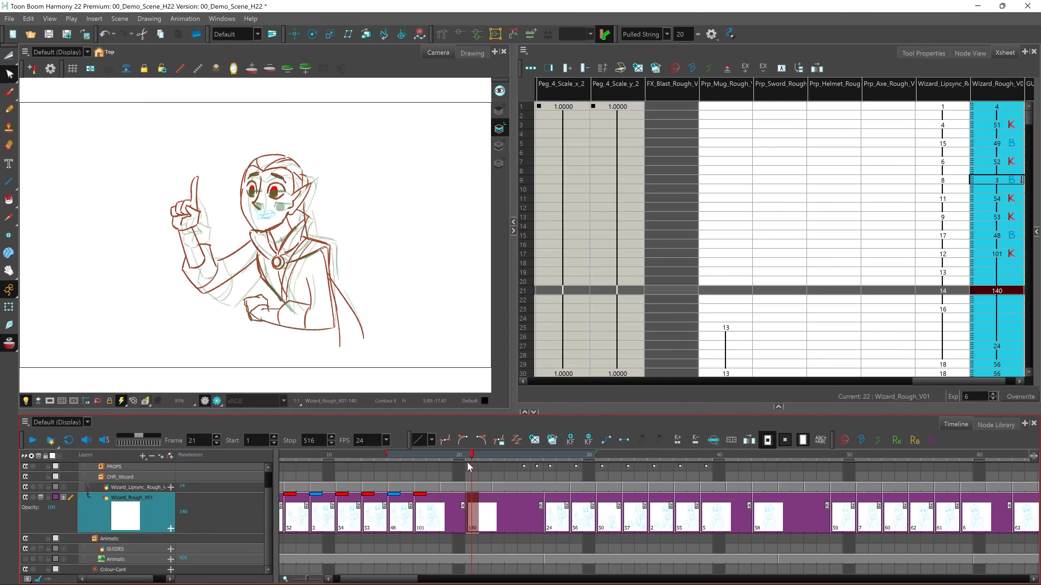
left_click_drag(387, 455, 307, 454)
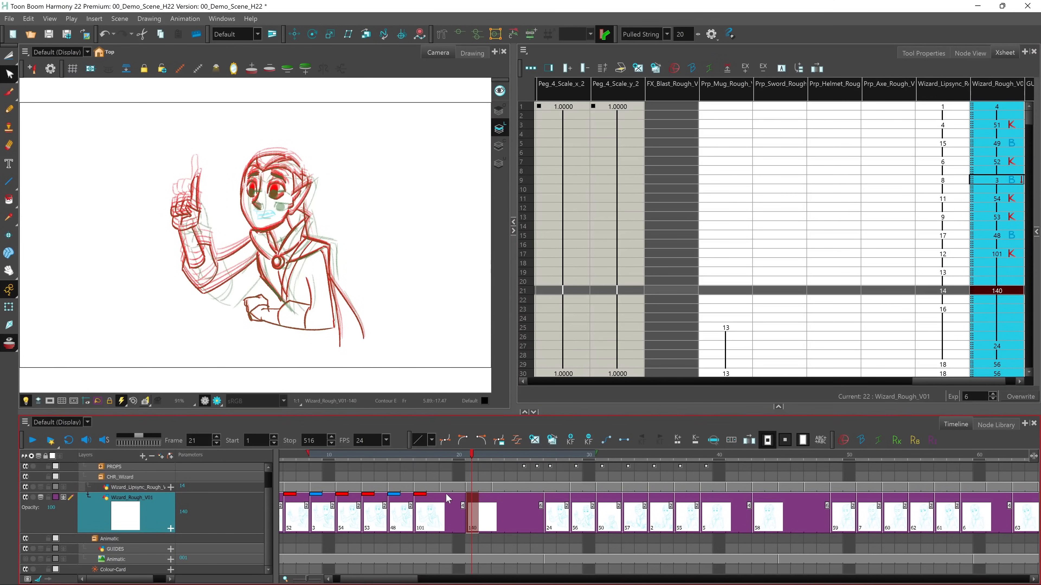
Restore the library area, add an Onion Skin view to it, and set the onion skin to By Drawings
left_click(777, 404)
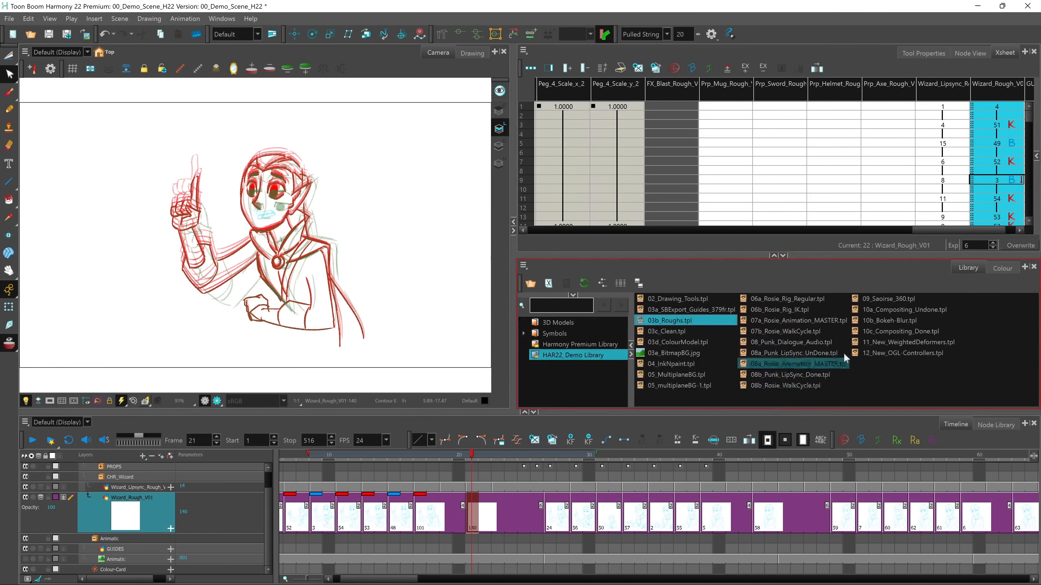
left_click(1024, 268)
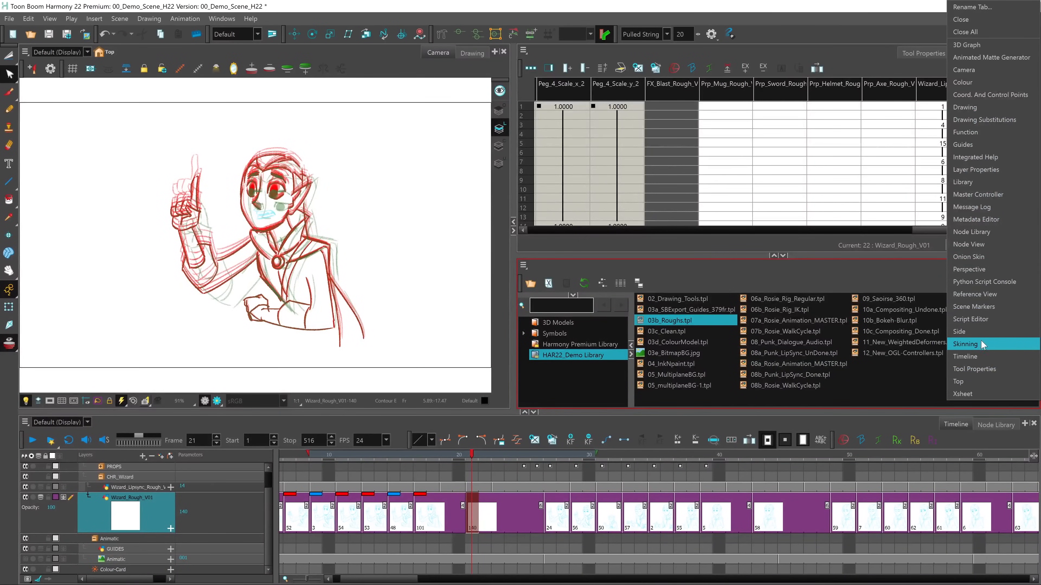
left_click(983, 256)
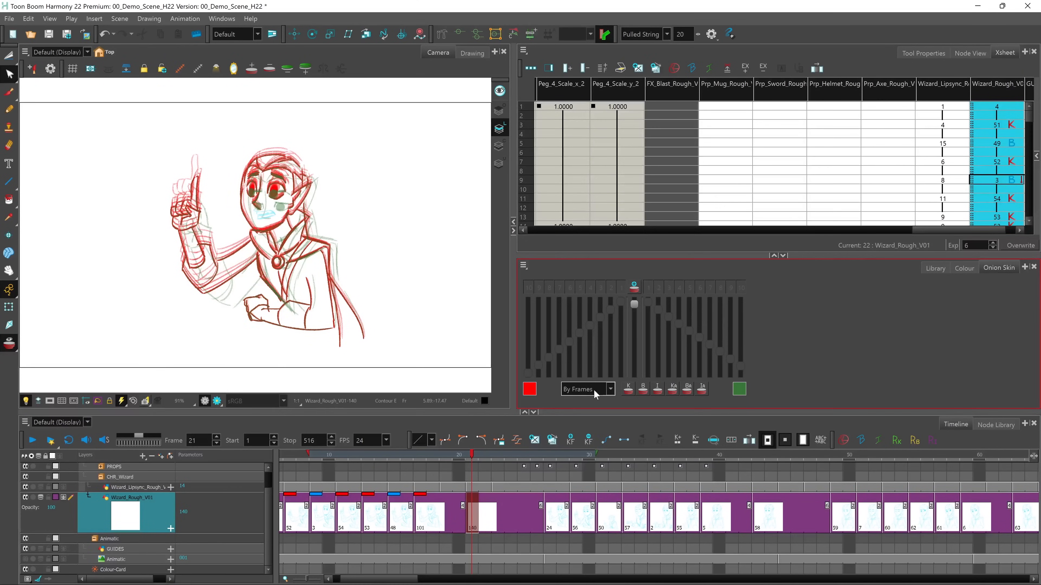
left_click(612, 390)
left_click(587, 411)
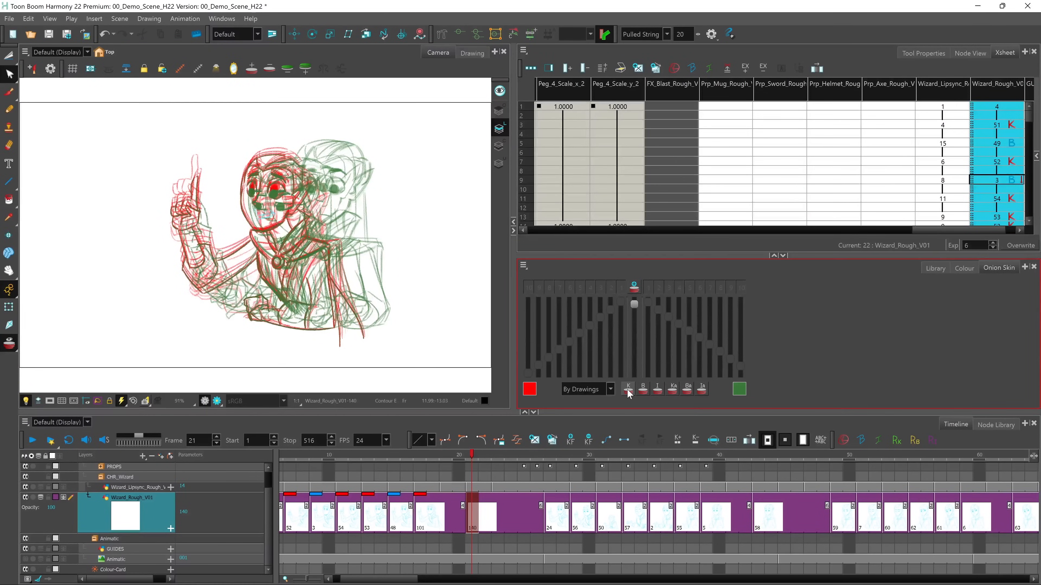
Limit the onion skin to key and breakdown drawings and lower its overall opacity
left_click(629, 392)
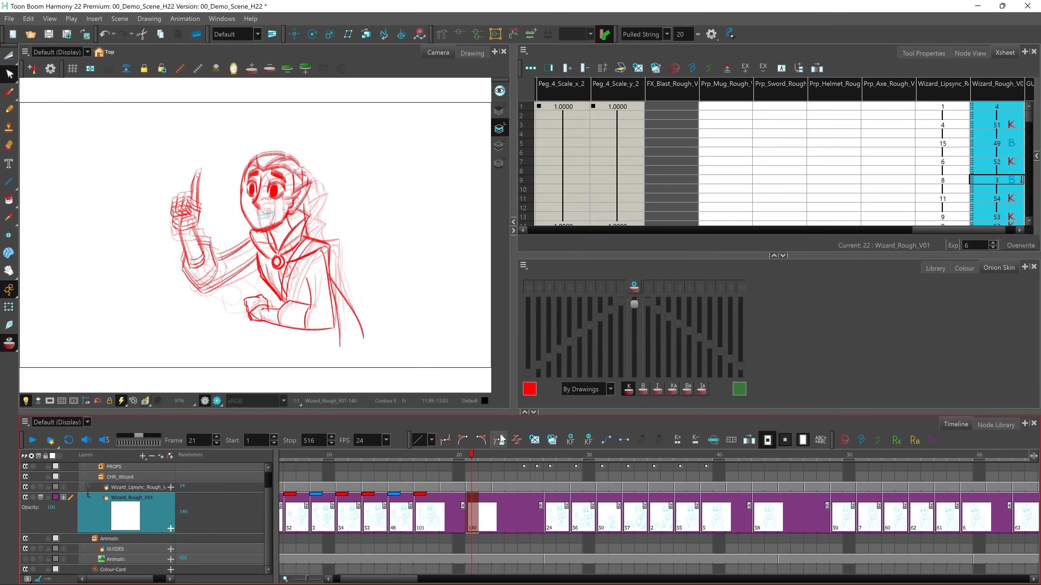
left_click(636, 307)
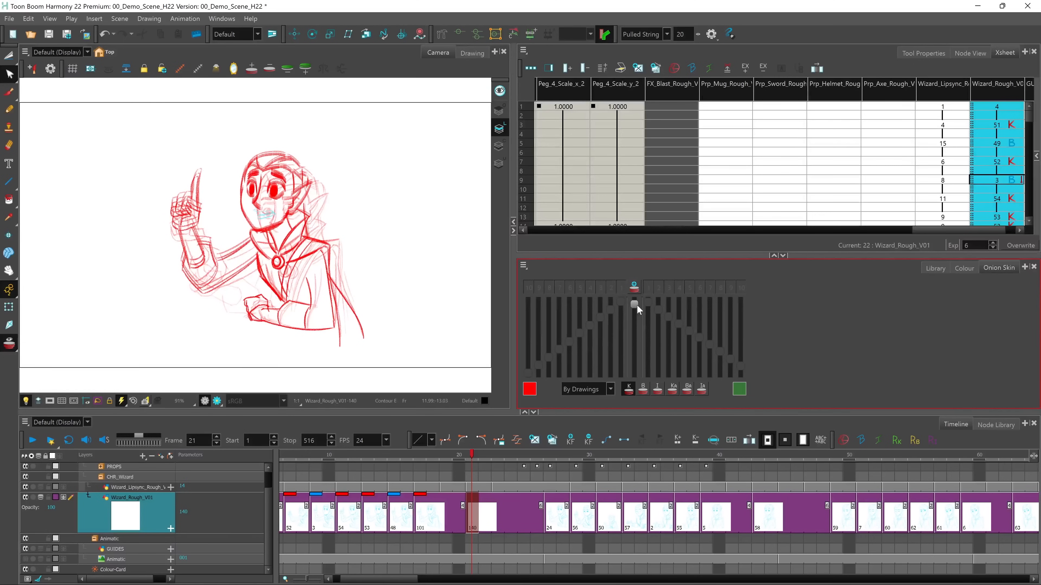
mouse_move(634, 314)
left_mouse_down()
mouse_move(634, 371)
mouse_move(635, 309)
mouse_move(634, 353)
left_mouse_up()
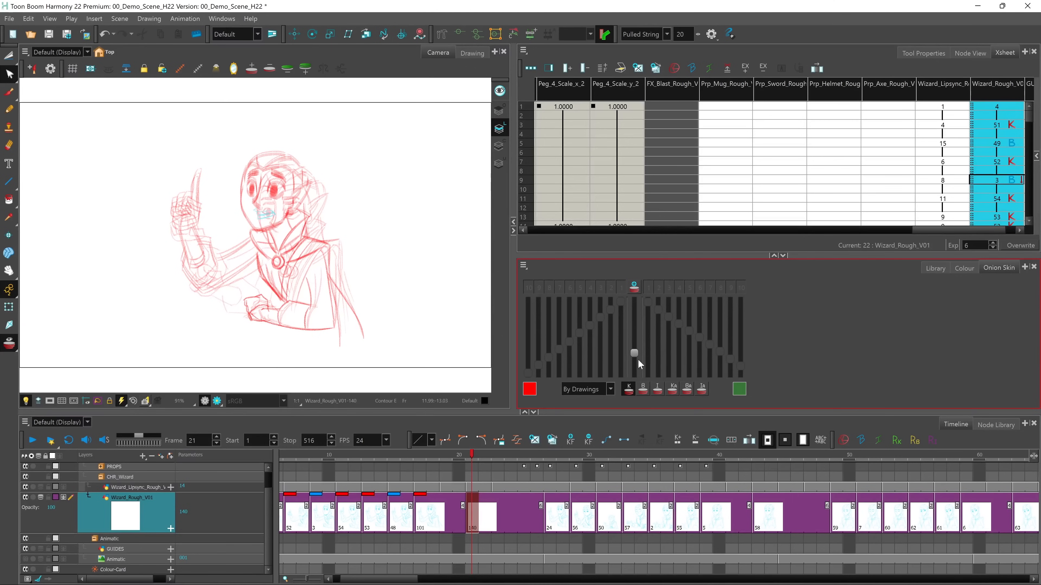
left_click(642, 390)
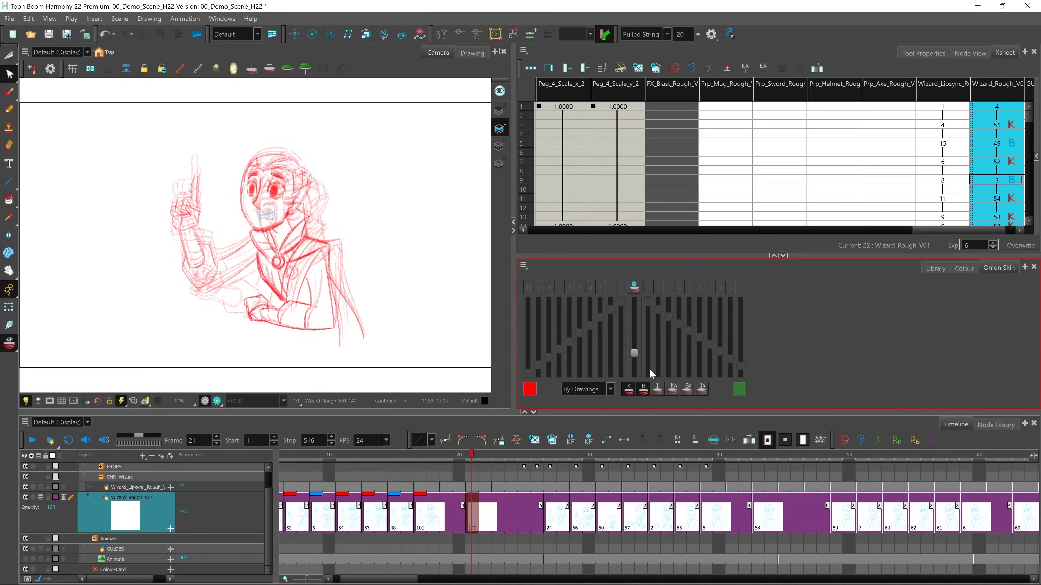
Go to frame 10 and set the onion skin back to By Frames
left_click_drag(473, 458, 332, 470)
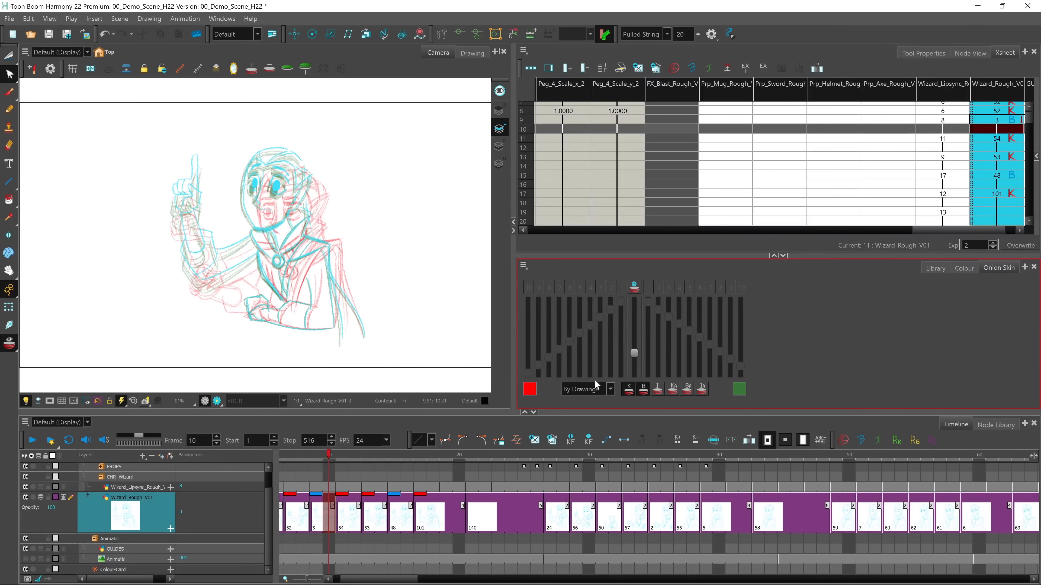
left_click(611, 388)
left_click(592, 401)
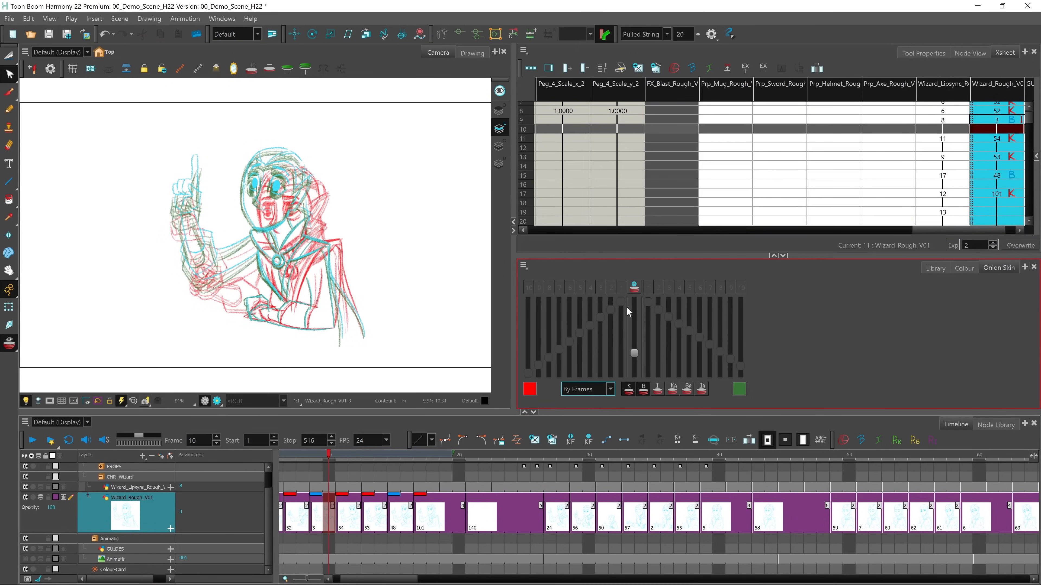
Enable advanced onion skin, keep only the first previous frame, and reduce the opacity levels of the nearest following frames
left_click(634, 287)
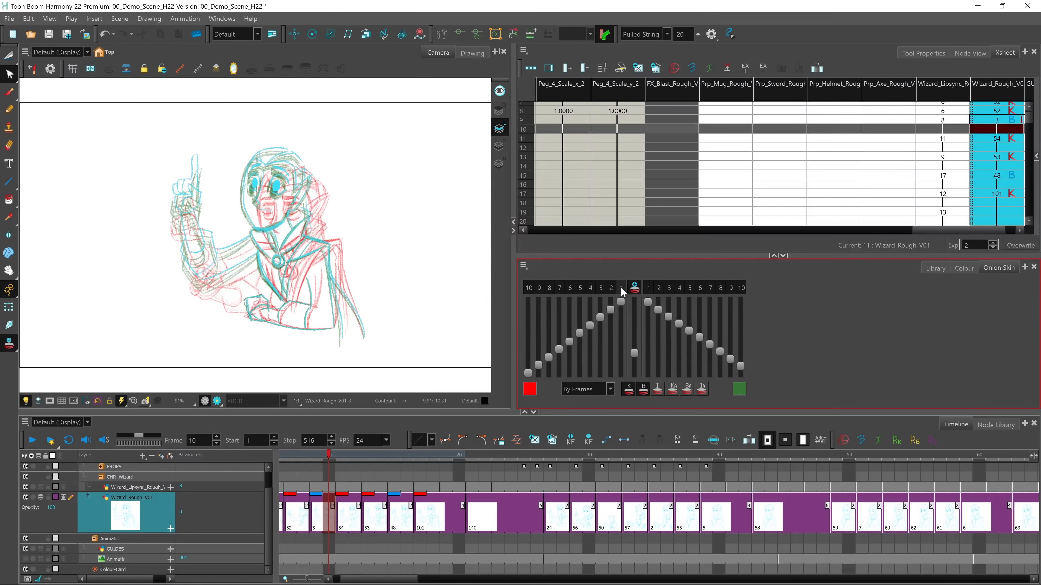
left_click(609, 288)
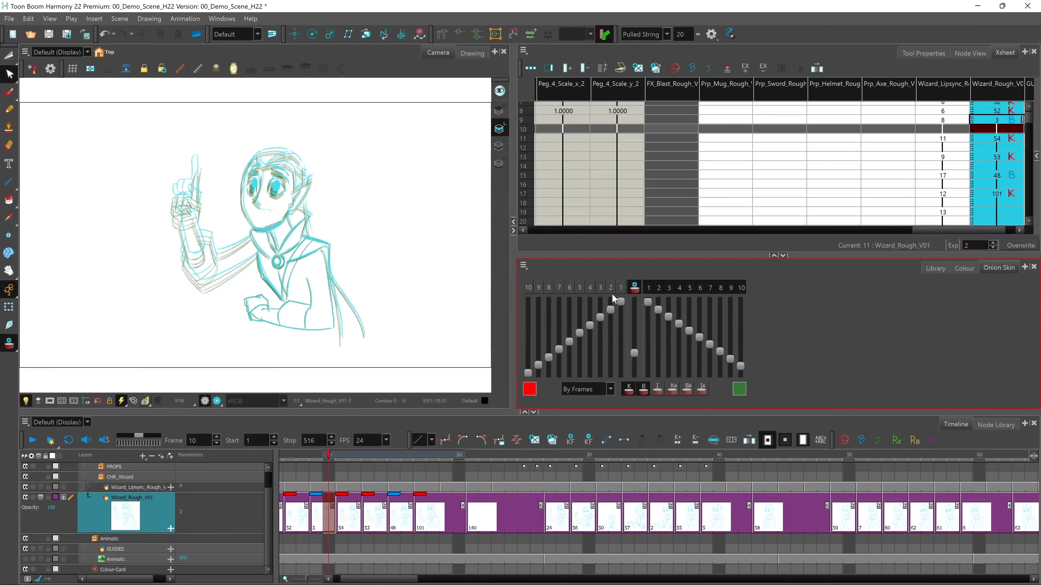
left_click_drag(648, 301, 692, 362)
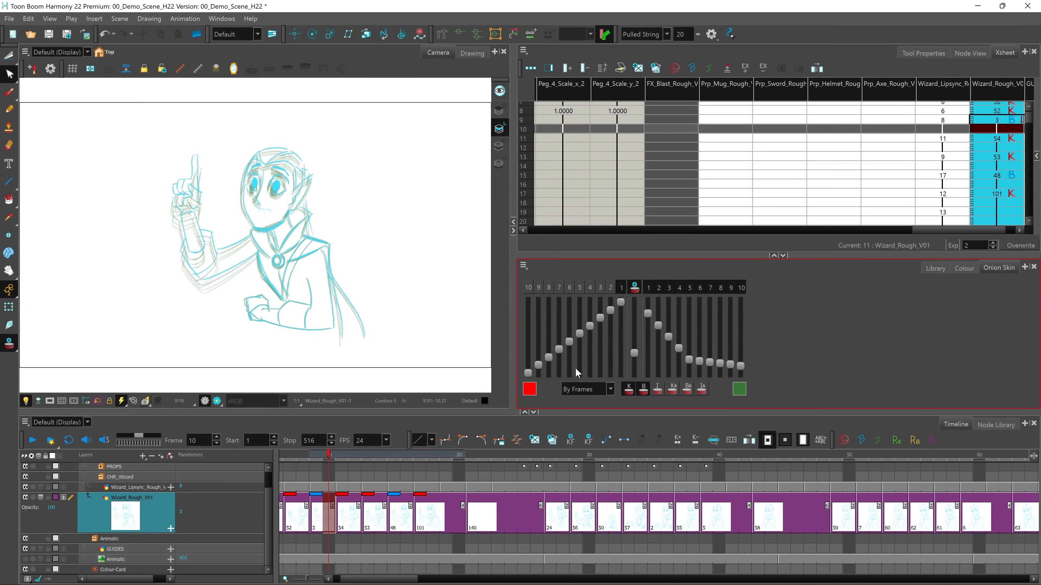
Import the 03c_Clean.tpl template from the HAR22_Demo Library into the scene
left_click(934, 266)
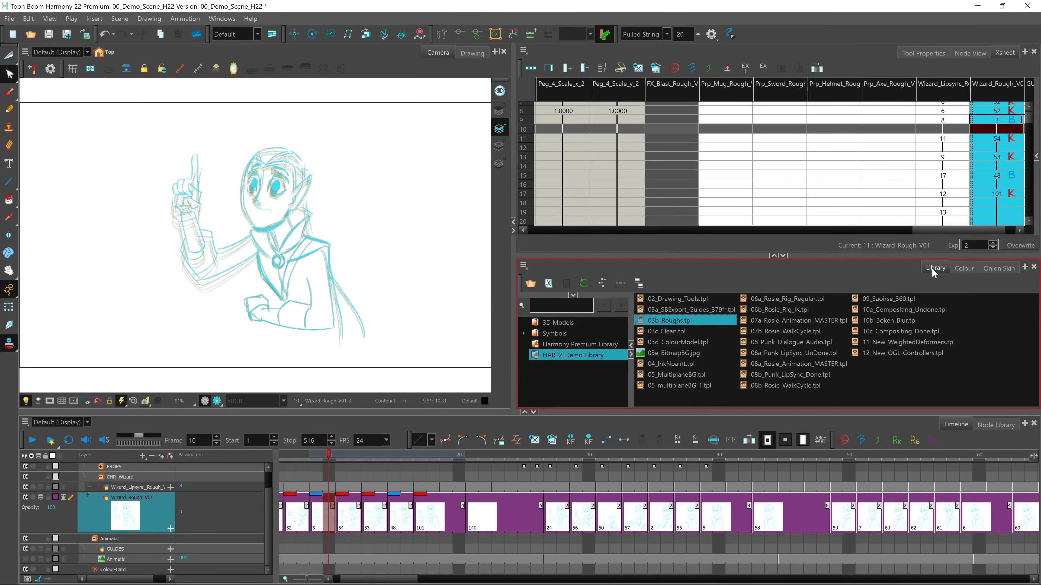
left_click(670, 332)
mouse_move(672, 332)
left_mouse_down()
mouse_move(526, 314)
mouse_move(274, 247)
mouse_move(282, 244)
left_mouse_up()
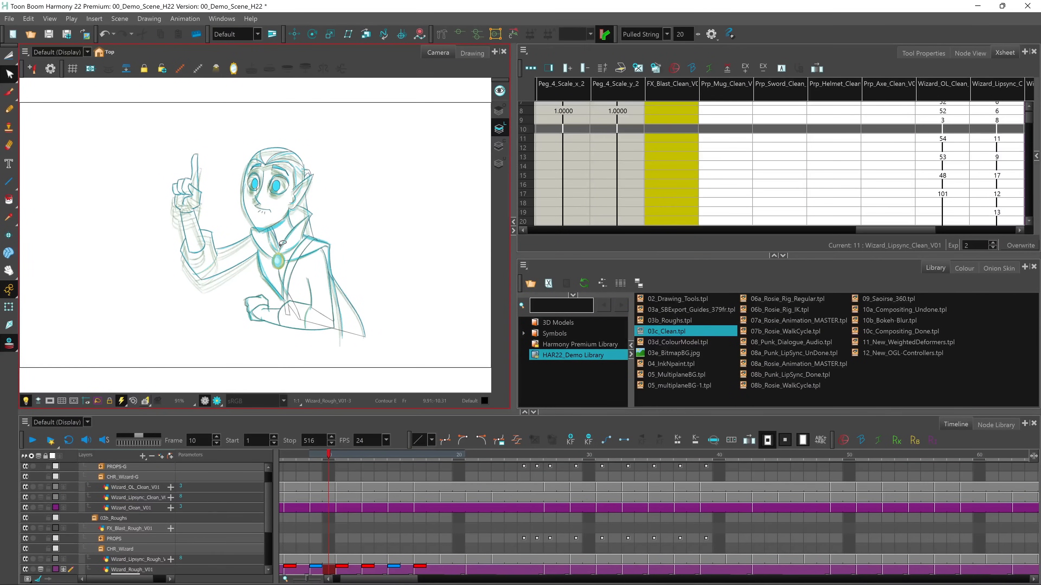
Collapse the 03c_Clean and 03b_Roughs groups in the Timeline and hide 03b_Roughs
left_click_drag(268, 496, 267, 472)
left_click(94, 468)
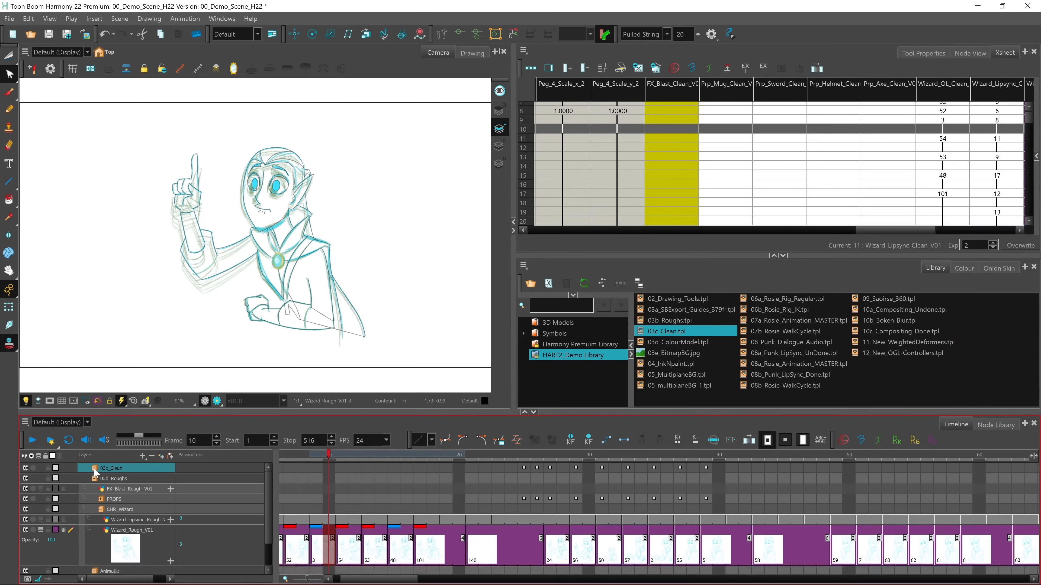
left_click(95, 479)
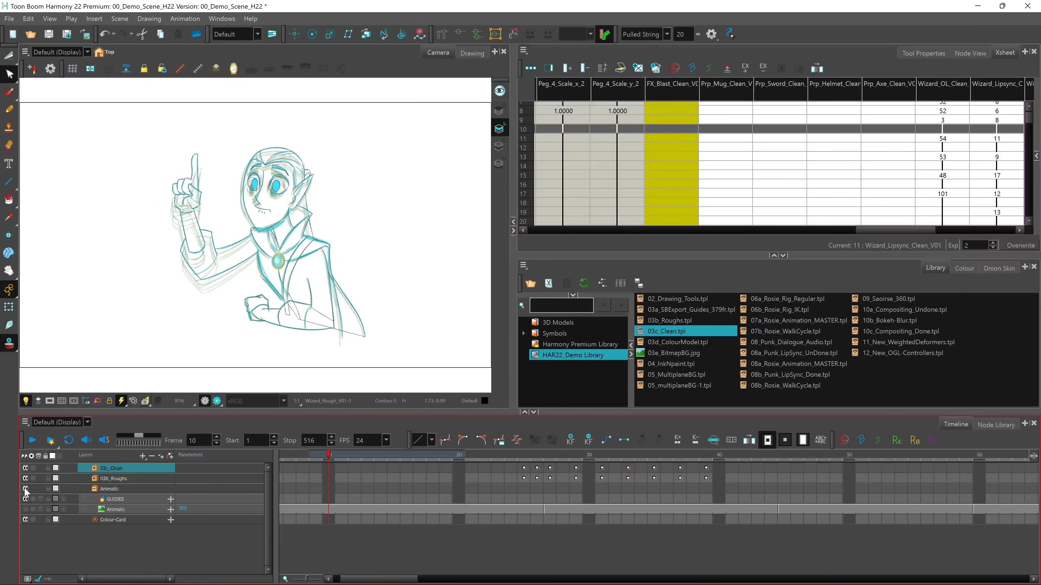
left_click(26, 479)
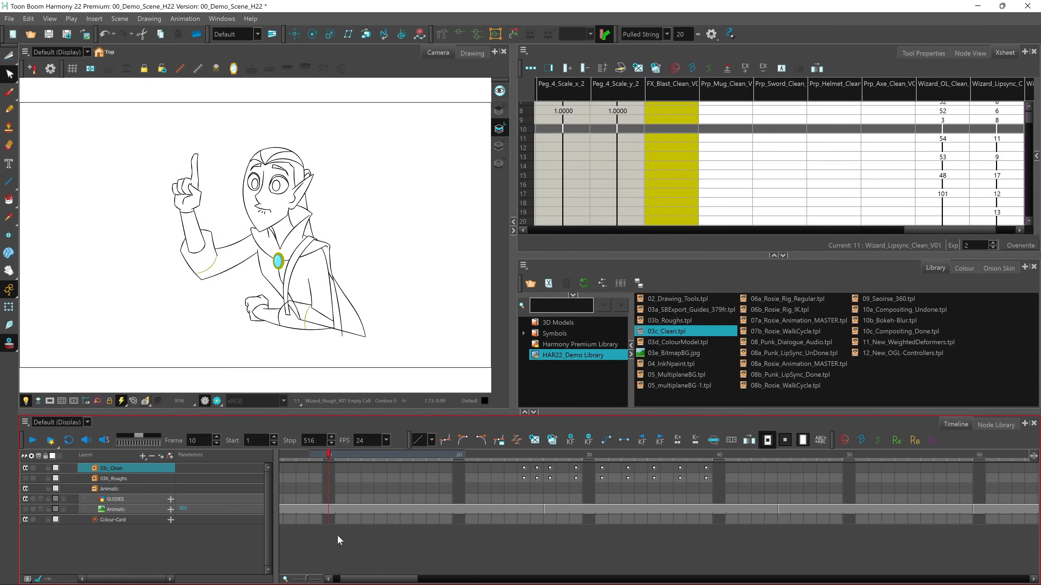
Play the cleaned-up animation from frame 1, stop it, and return to the first frame
left_click_drag(357, 579, 346, 578)
left_click(286, 457)
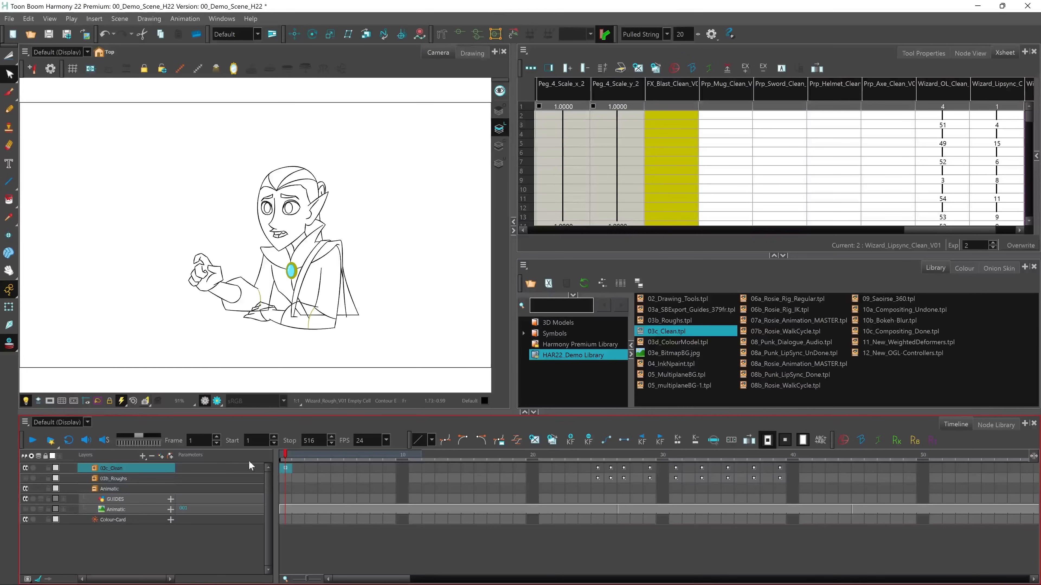
left_click(32, 439)
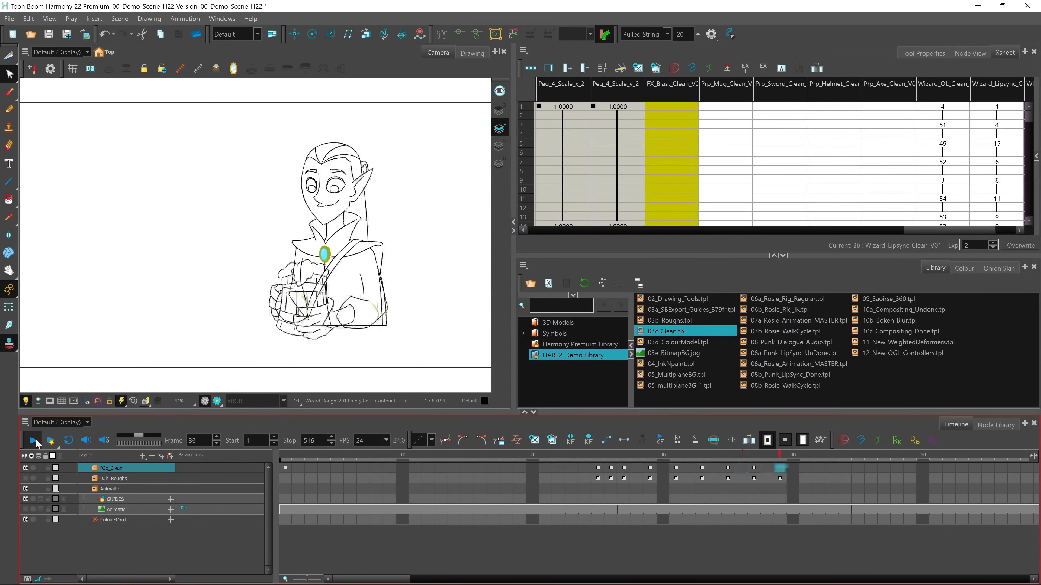
left_click(35, 440)
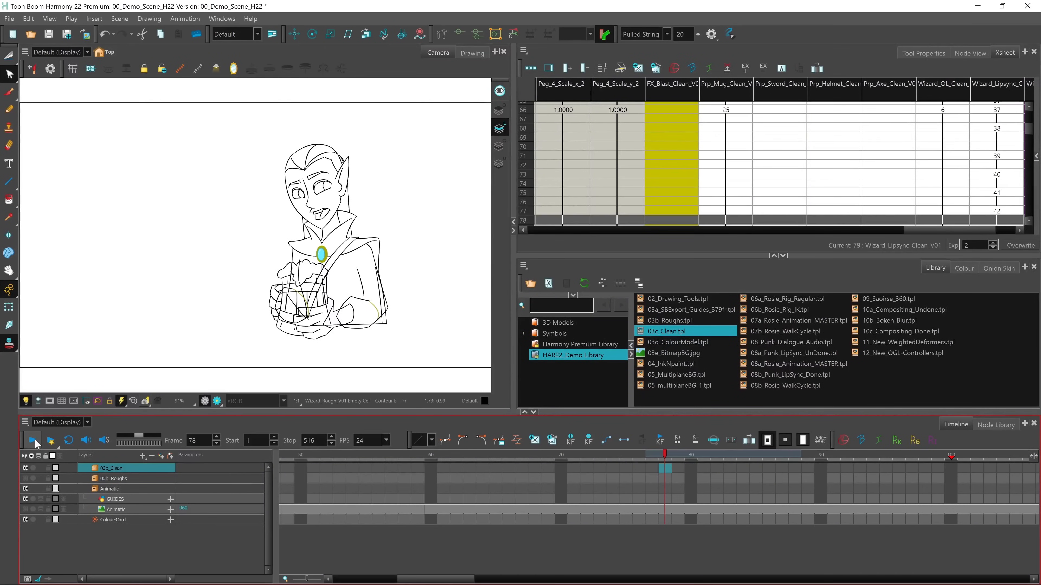
left_click_drag(409, 578, 344, 579)
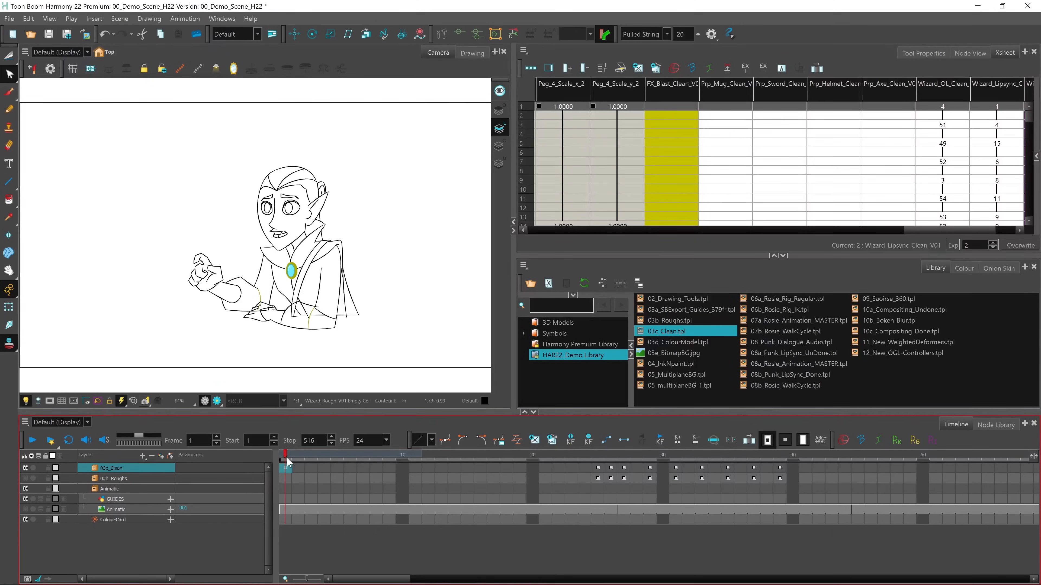
Enlarge the Colour view, select the WizardAtTheInn palette, and collapse the palette list to show its colours
left_click(964, 271)
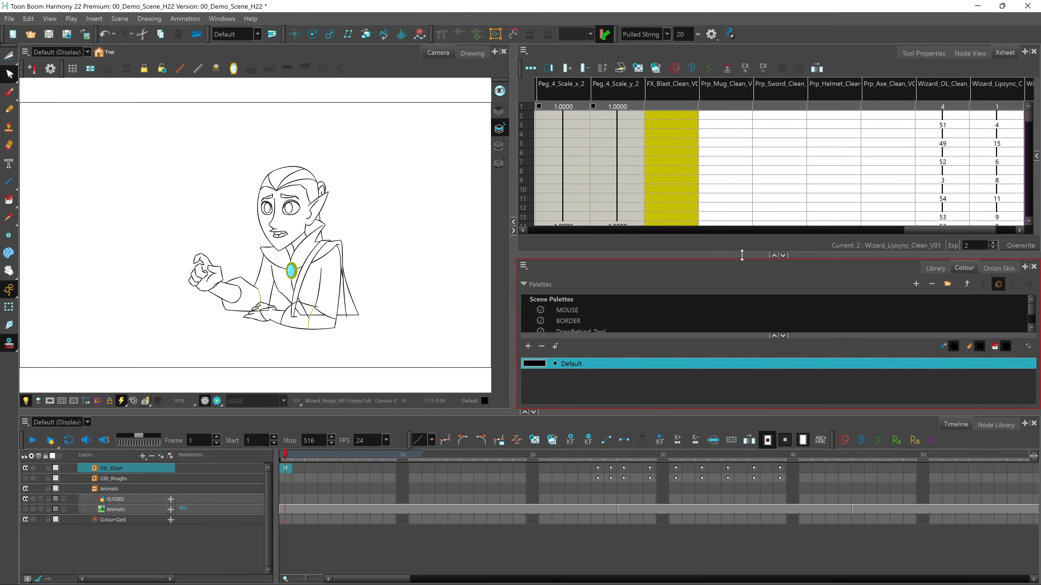
left_click_drag(744, 258, 746, 204)
left_click_drag(1031, 255, 1030, 267)
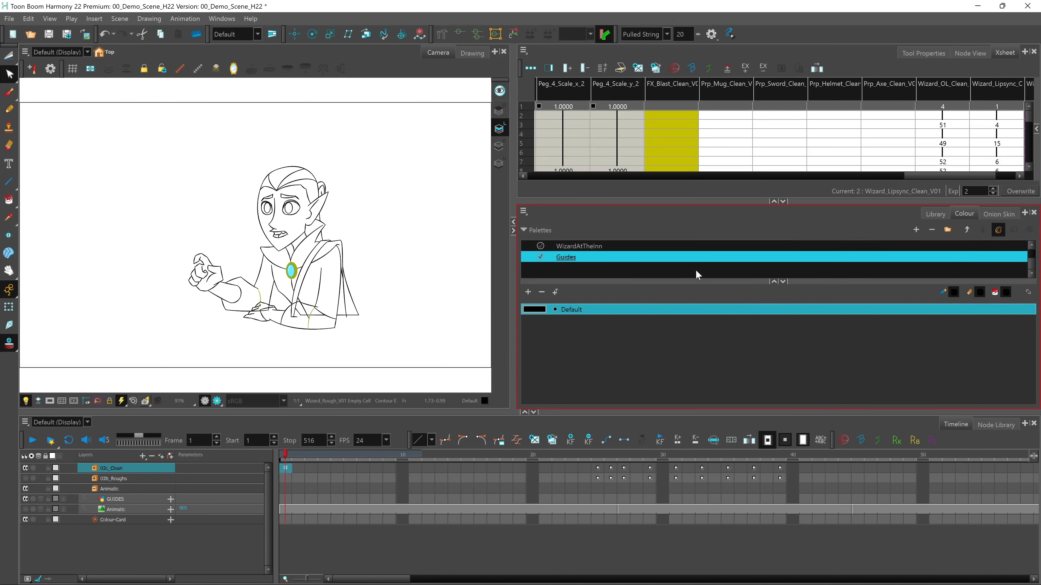
left_click(593, 246)
left_click(773, 282)
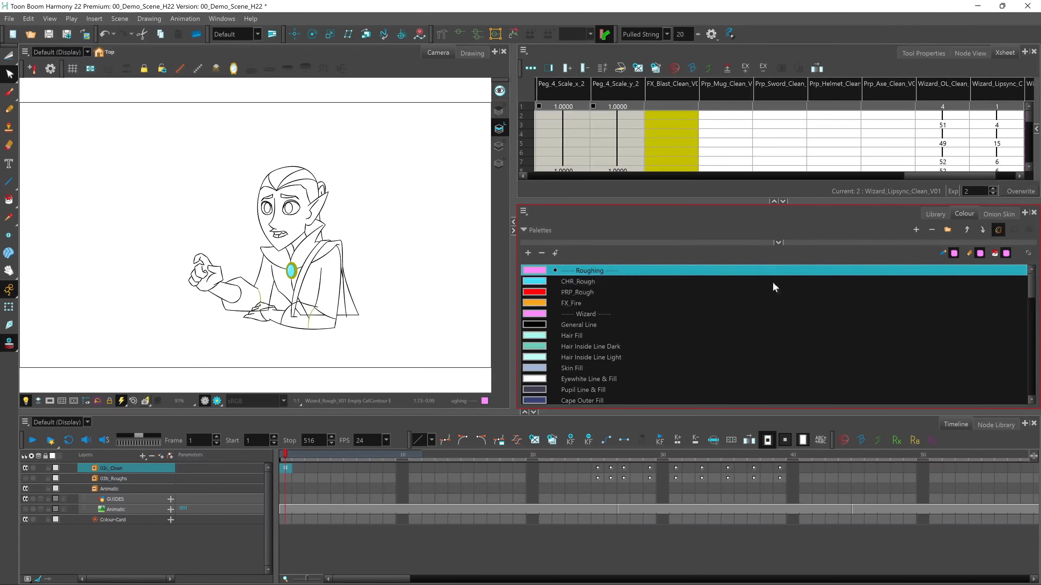
mouse_move(1033, 289)
left_mouse_down()
mouse_move(1031, 375)
mouse_move(1032, 288)
left_mouse_up()
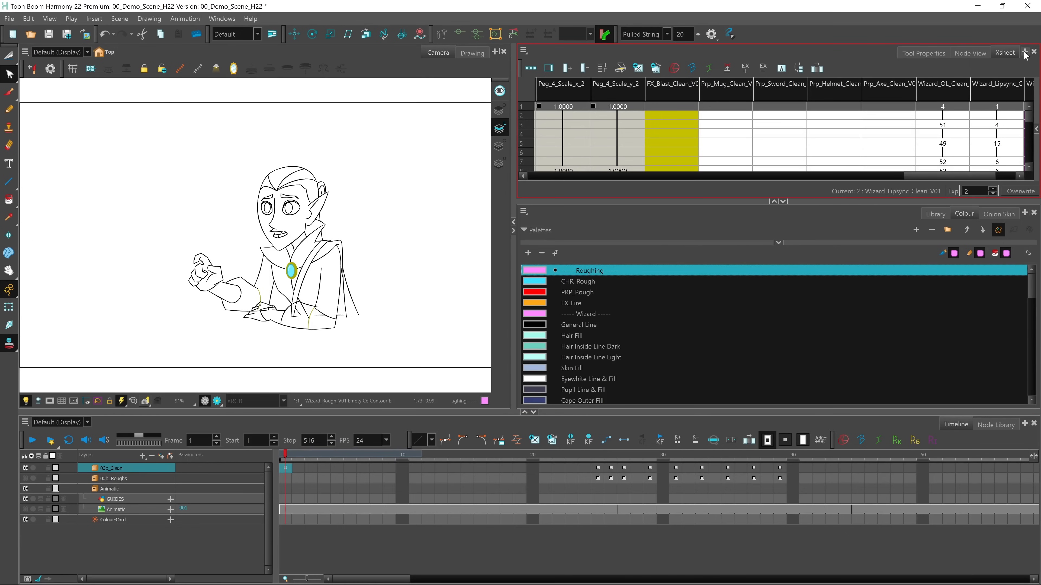
Add a Reference View to the workspace and load the 03d_ColourModel.tpl template from the HAR22_Demo Library into it
left_click(1024, 54)
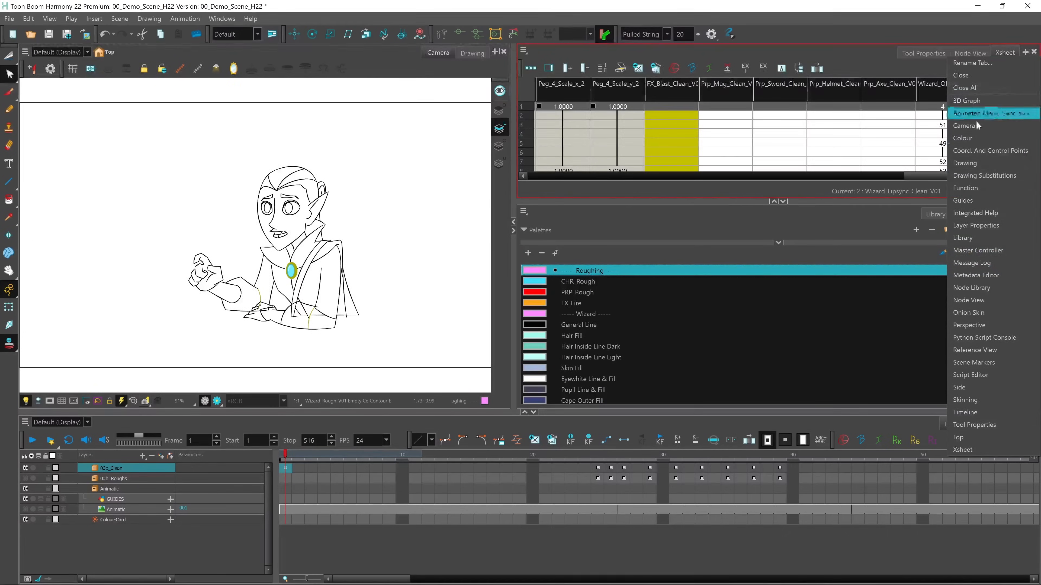
left_click(980, 350)
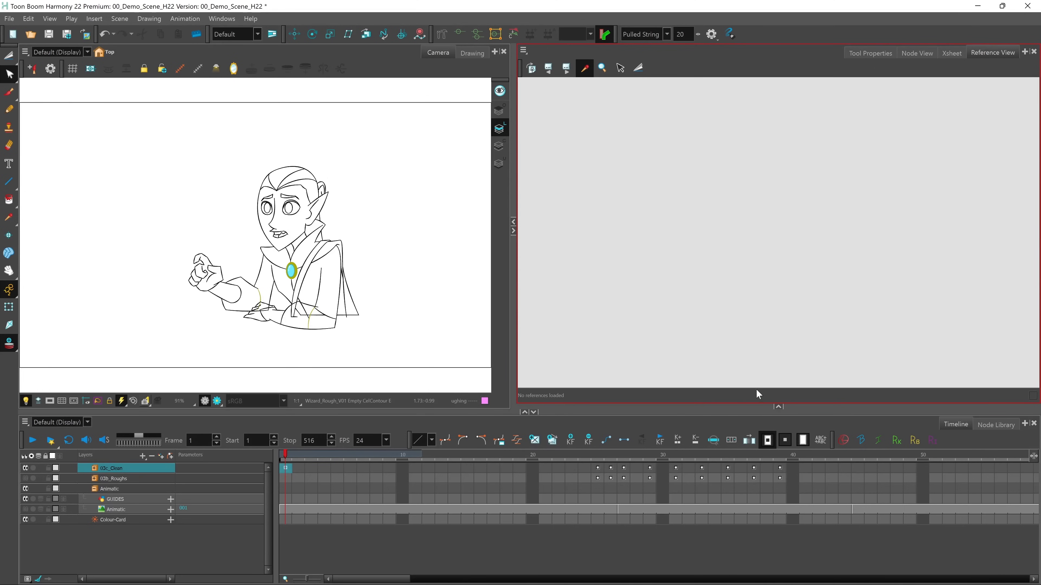
left_click(778, 407)
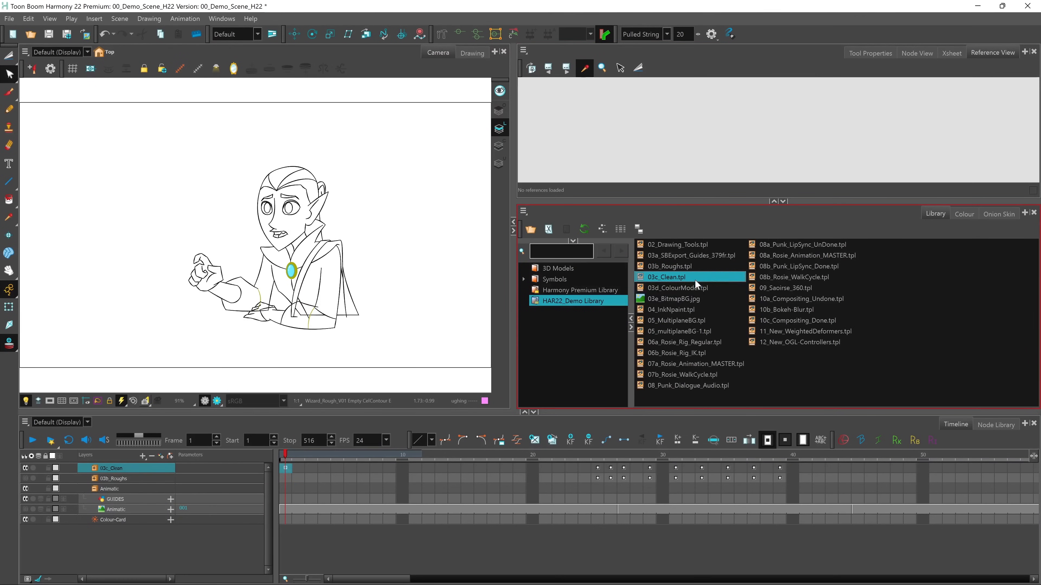
left_click_drag(685, 289, 738, 133)
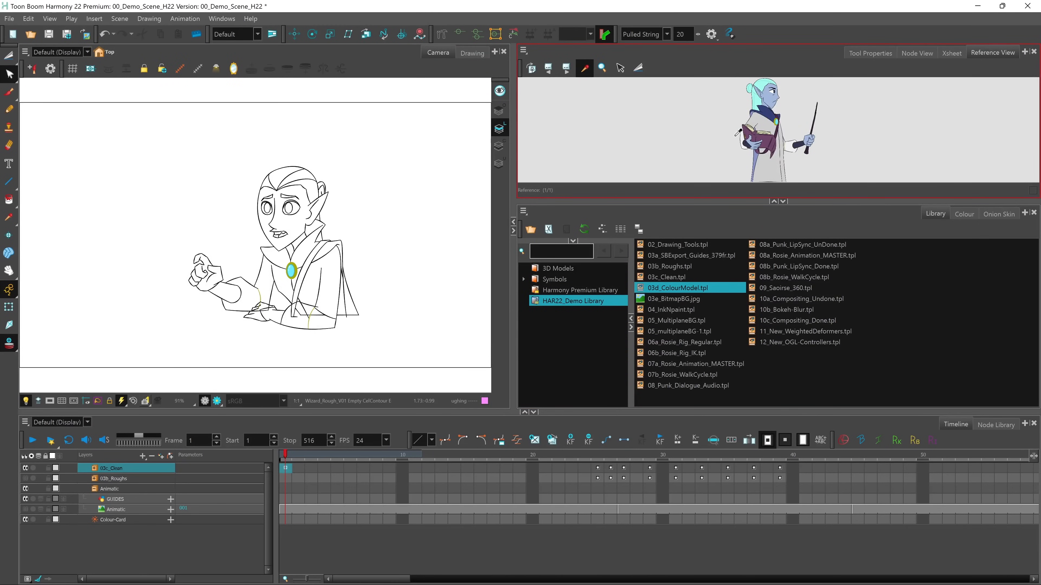
Inspect the colour model in an enlarged Reference View, restore the view's size, and check the available reference options
left_click(786, 207)
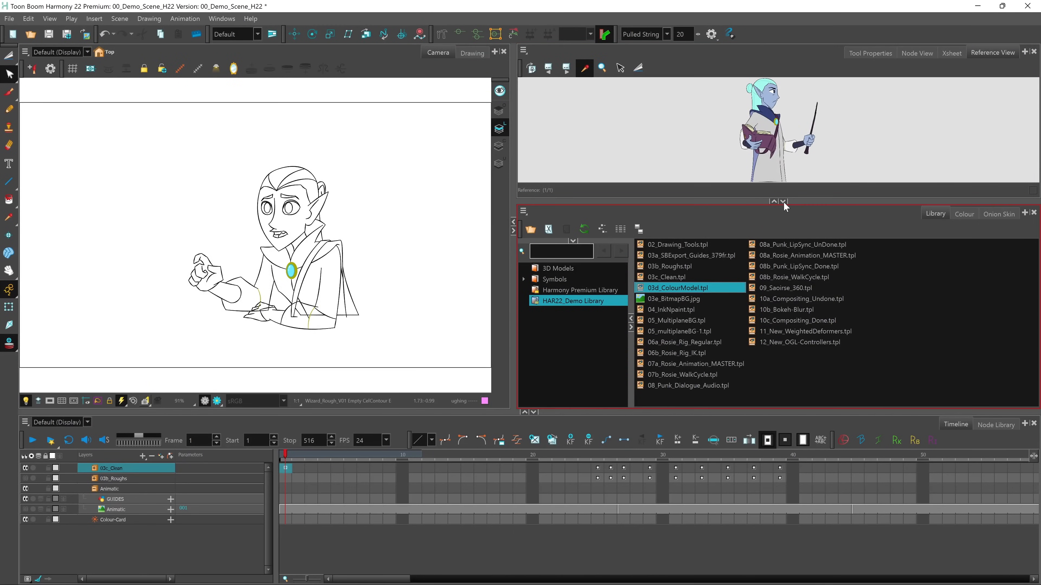
left_click(783, 202)
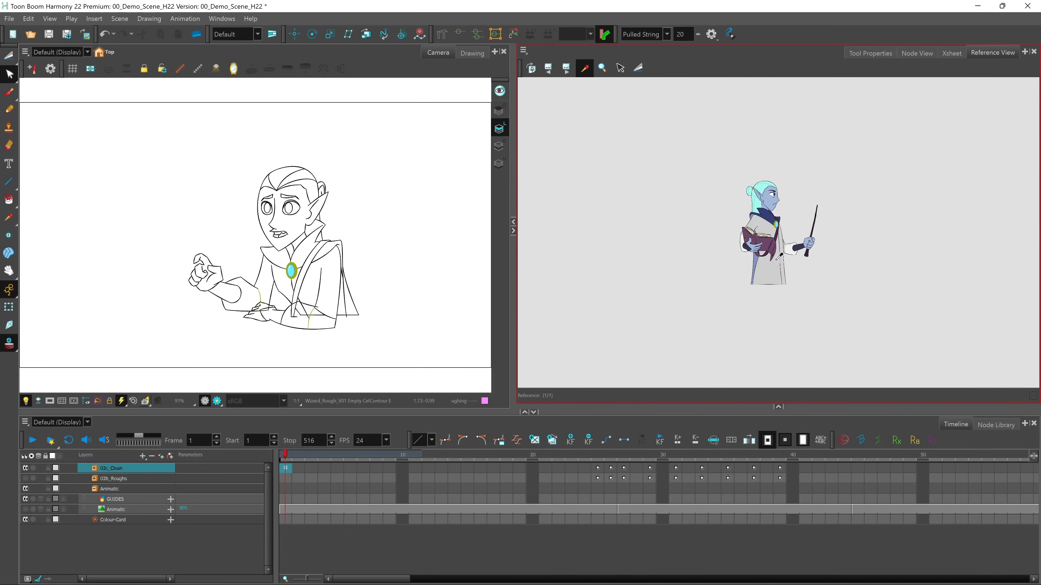
scroll(778, 256, "up", 6)
left_click_drag(796, 224, 807, 259)
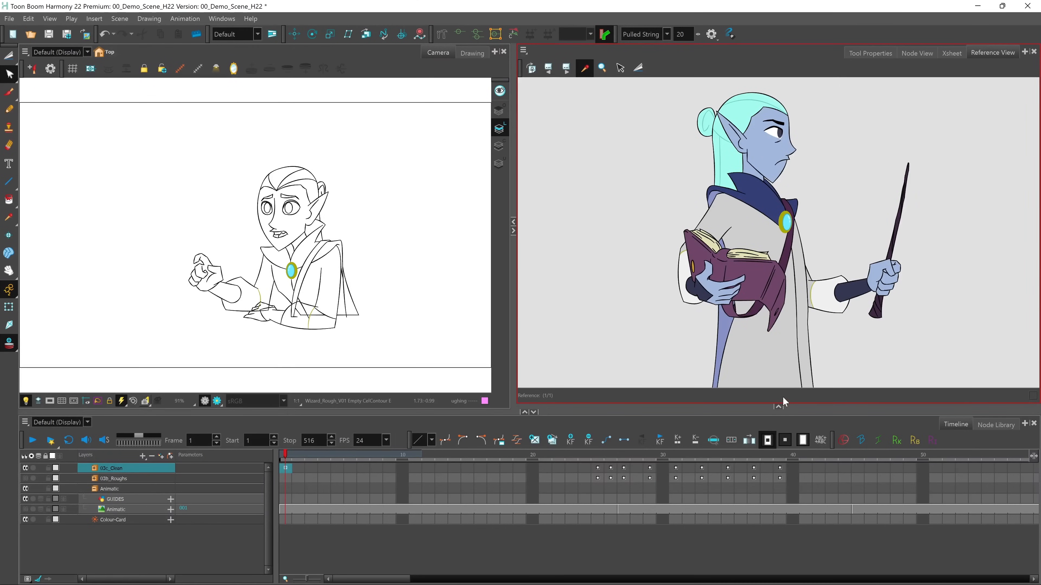
left_click(779, 407)
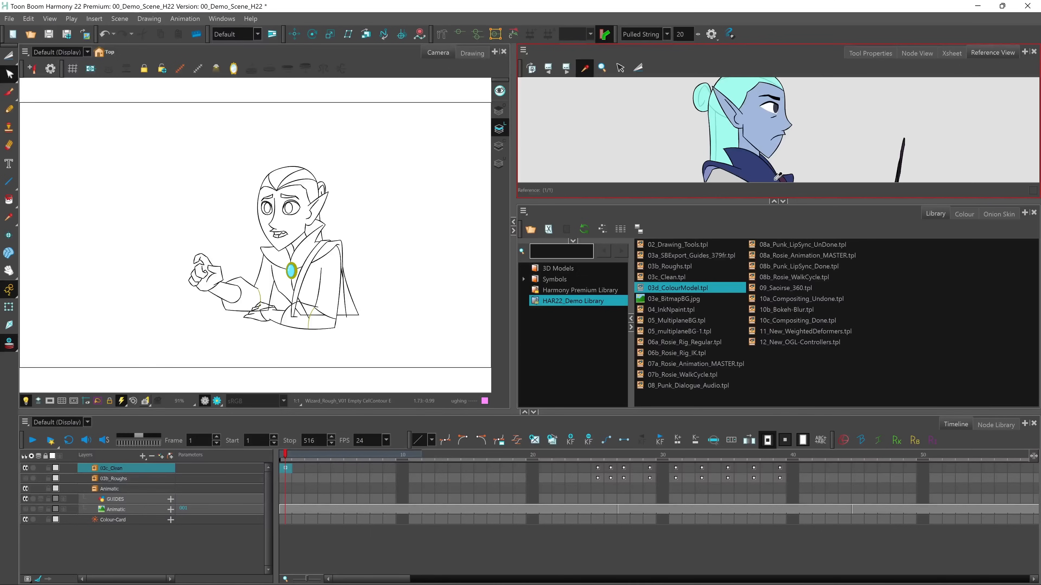
right_click(644, 135)
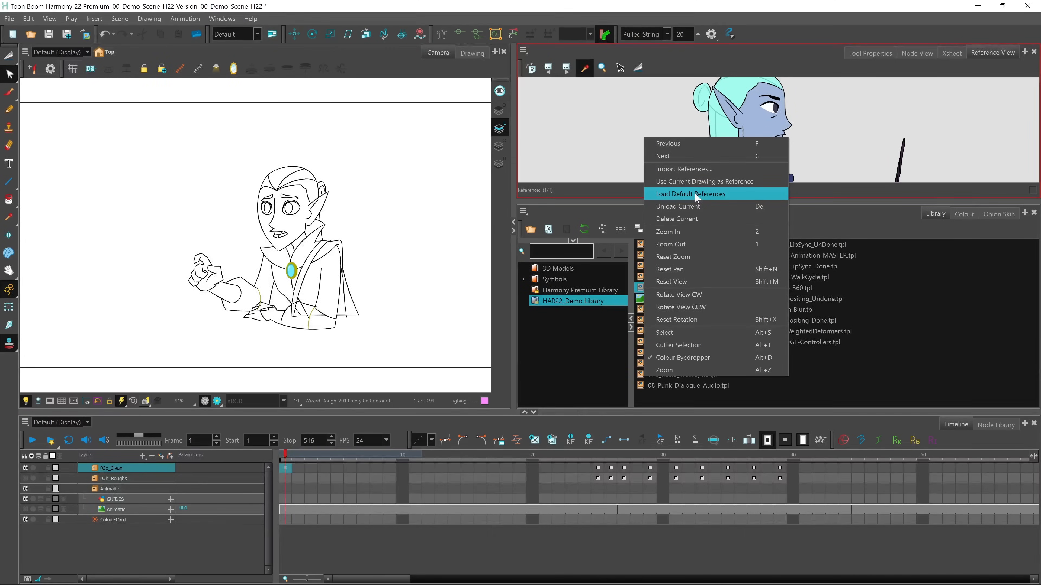
left_click(820, 127)
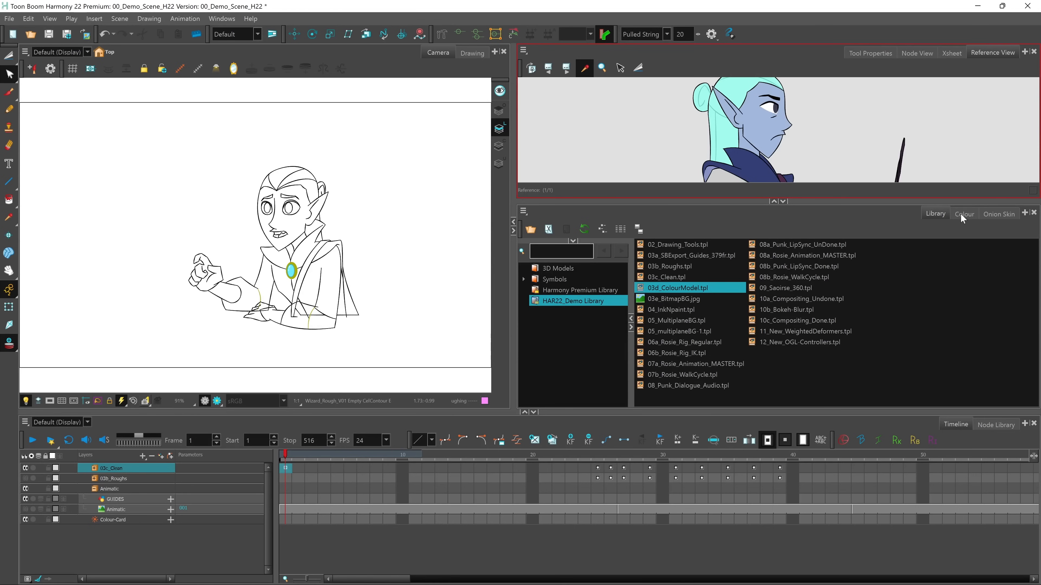
Show the Colour view and sample Skin Fill, Hair Fill, and Skin Fill again from the colour model
left_click(962, 214)
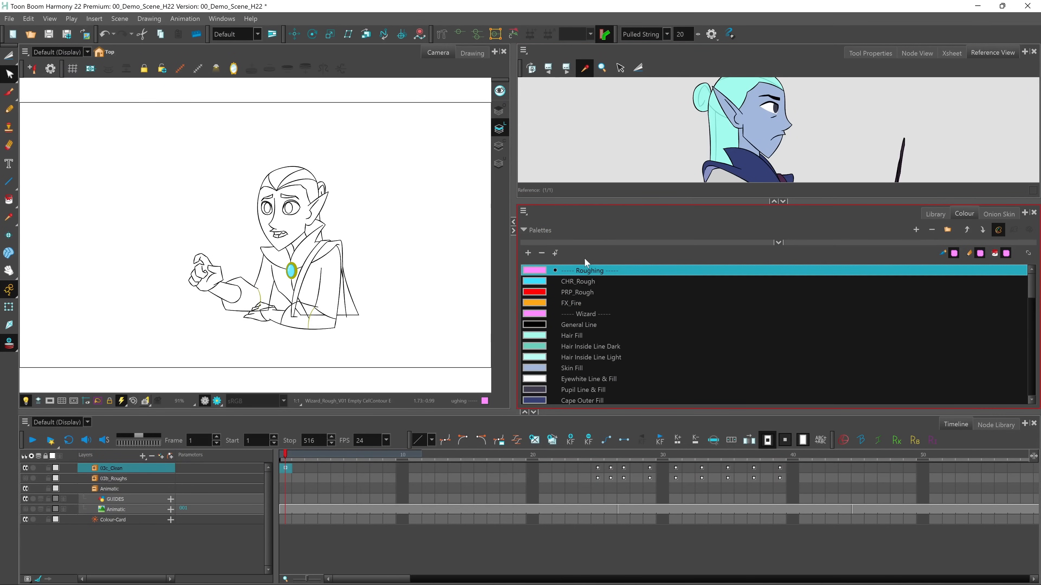
left_click(763, 123)
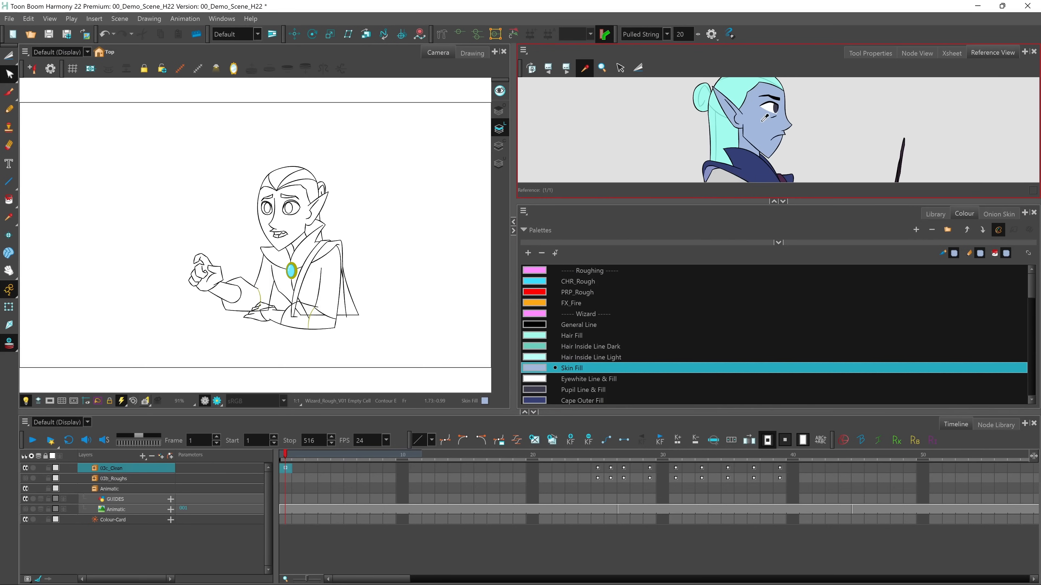
left_click(727, 129)
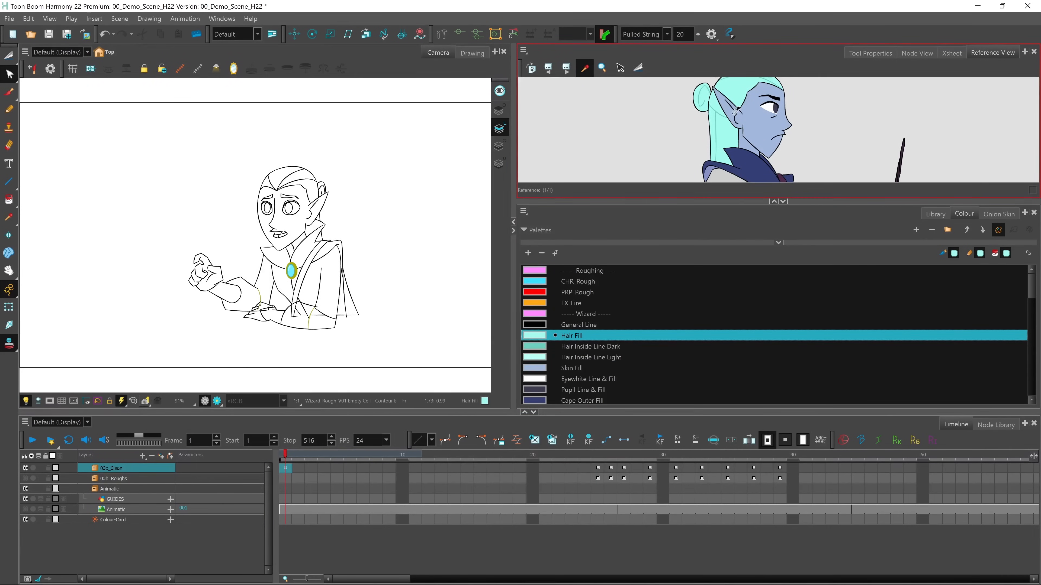
left_click(757, 116)
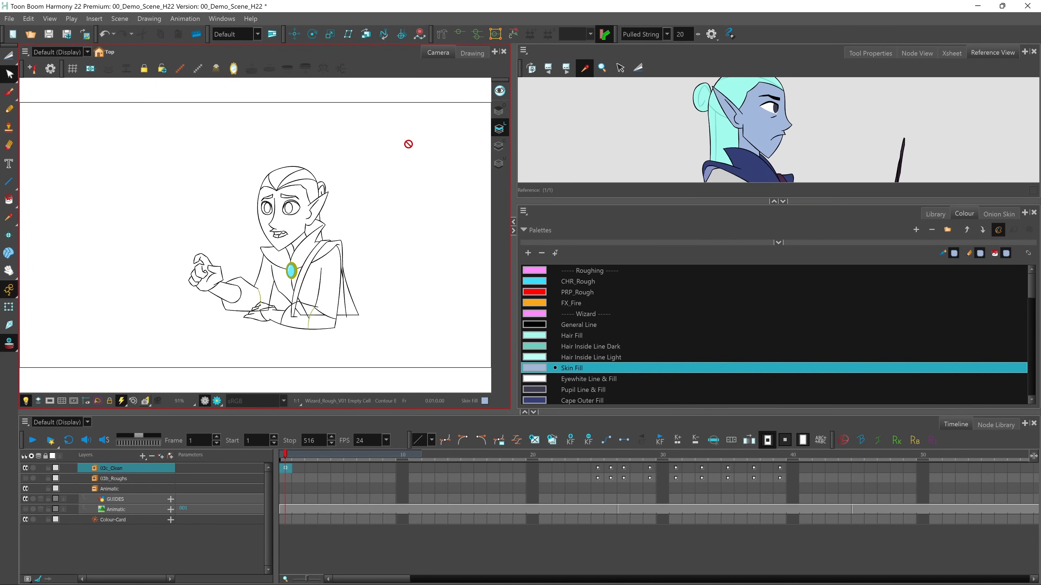
Switch to the Drawing view, expand the 03c_Clean group, and select the Wizard_Clean_V01 drawing at frame 1
left_click(472, 53)
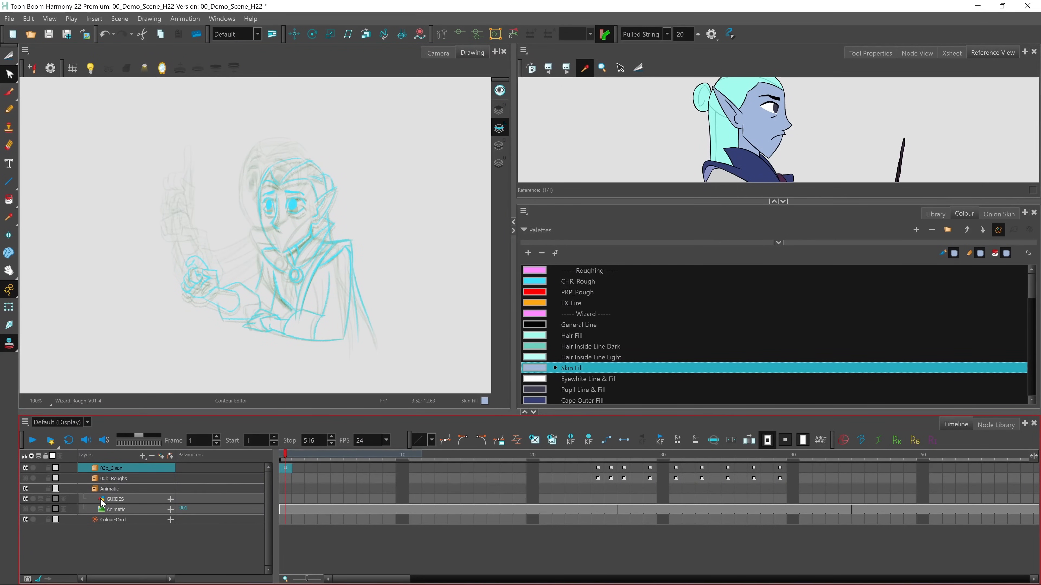
left_click(94, 468)
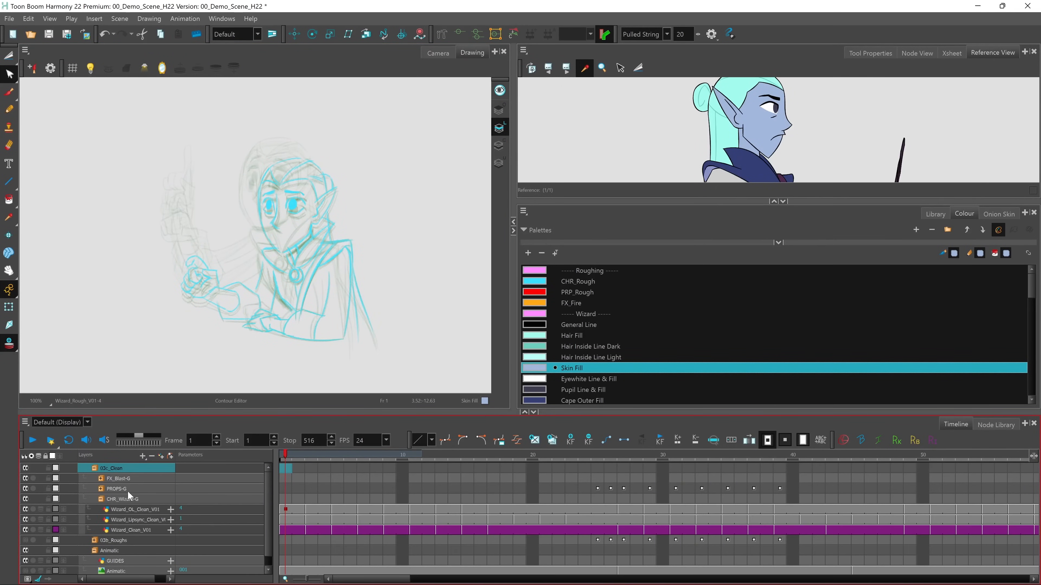
left_click(285, 529)
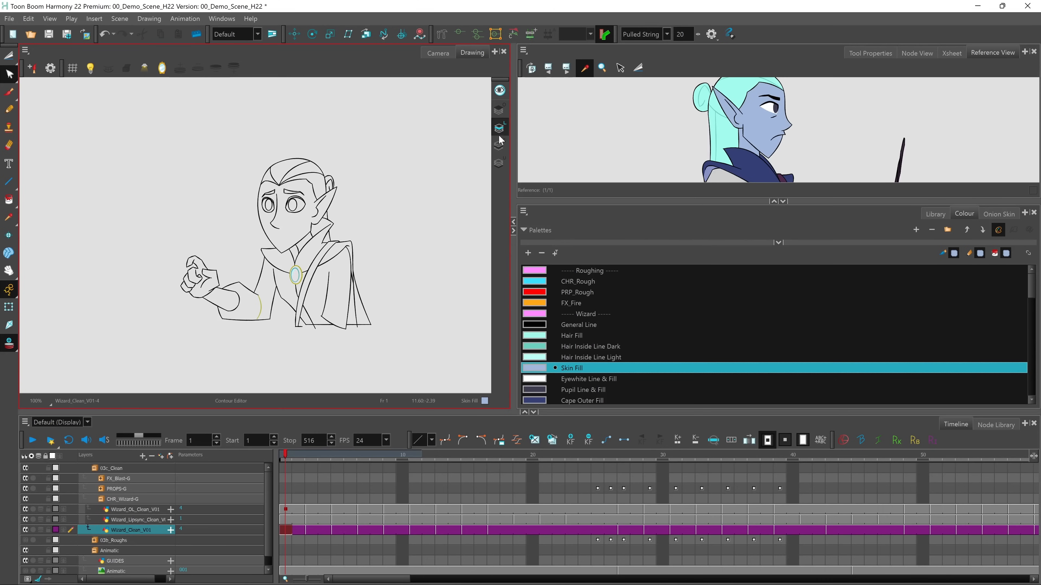
Delete the frame 1 drawing's Colour Art, create new Colour Art from its Line Art, and compare the two layers
left_click(499, 146)
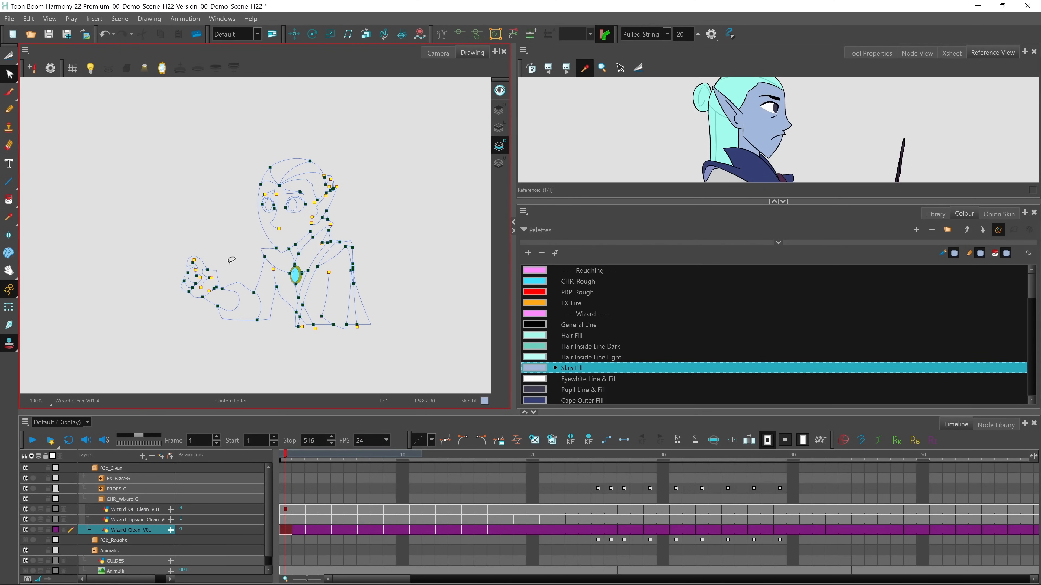
left_click(11, 58)
mouse_move(325, 138)
left_mouse_down()
mouse_move(264, 124)
mouse_move(297, 366)
mouse_move(345, 131)
mouse_move(317, 134)
left_mouse_up()
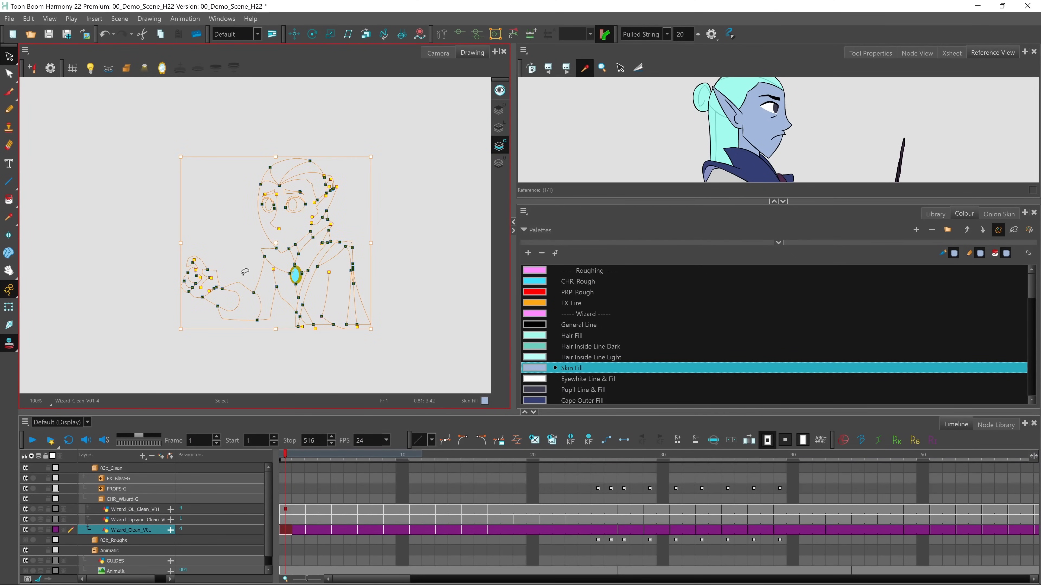
key("Delete")
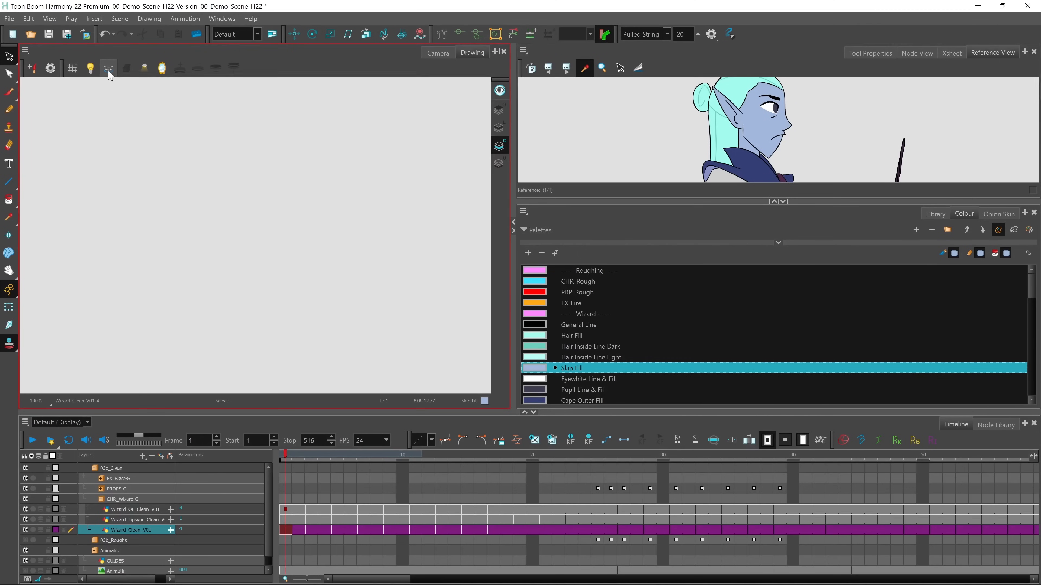
left_click(108, 71)
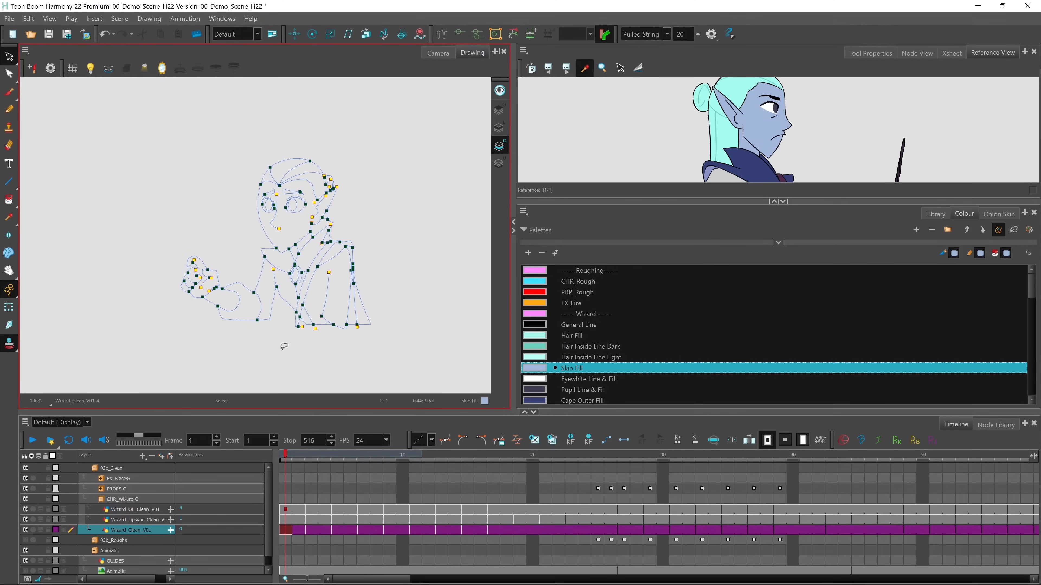
left_click(500, 129)
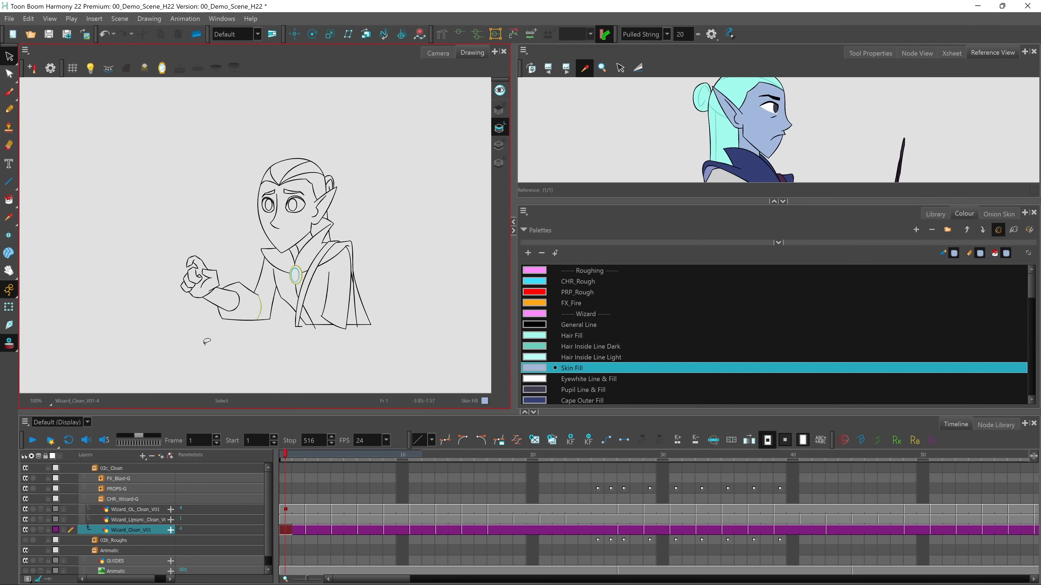
left_click(500, 147)
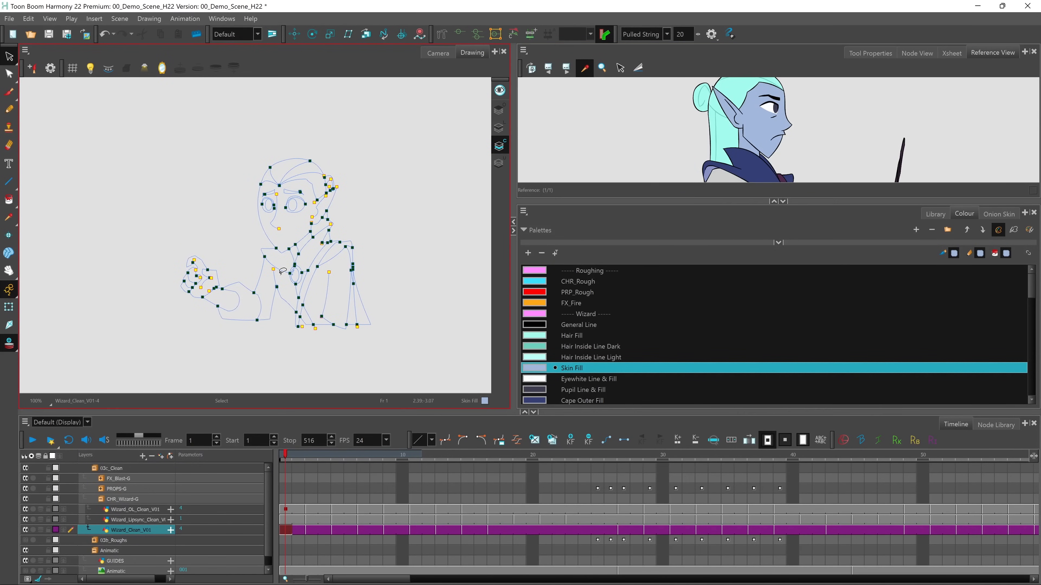
Paint the wizard's face, ear and neck with Skin Fill and the hair with Hair Fill sampled from the colour model
left_click(9, 200)
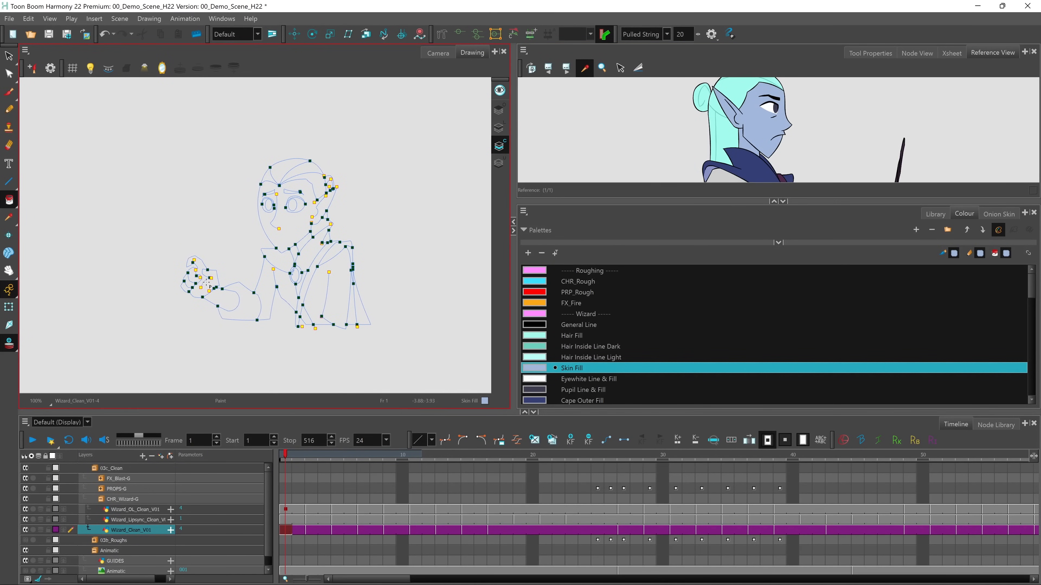
left_click(296, 228)
left_click(304, 243)
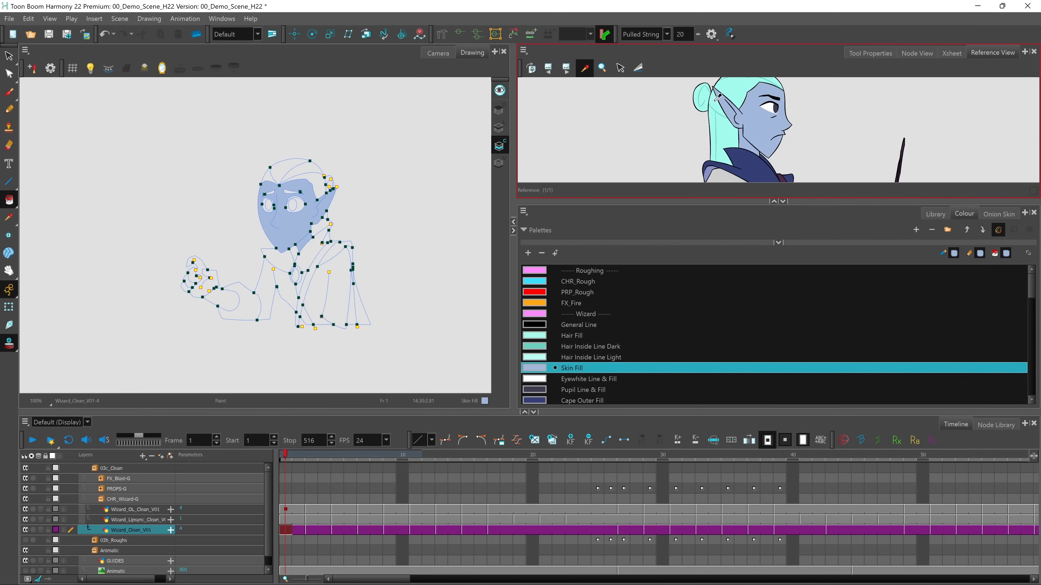
left_click(733, 89)
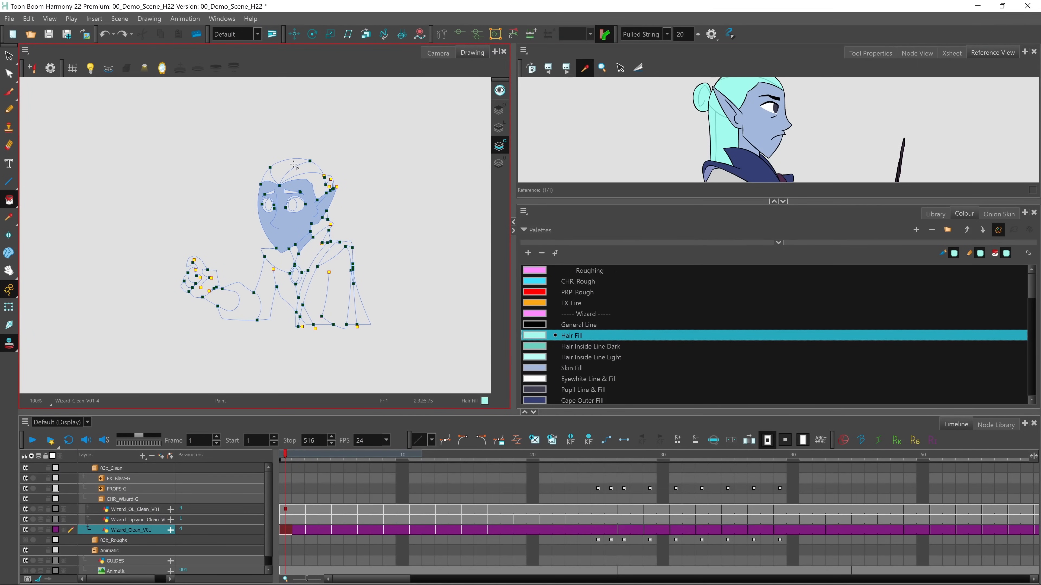
left_click(320, 182)
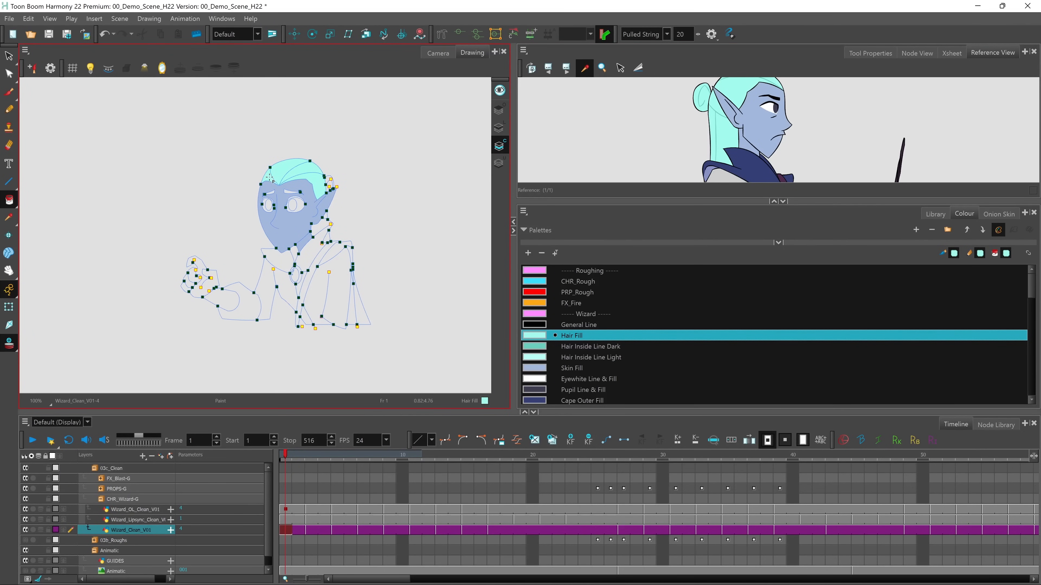
Fill the wizard's collar and shoulder cape with Cape Outer Fill using the Paint Unpainted tool
left_click(9, 201)
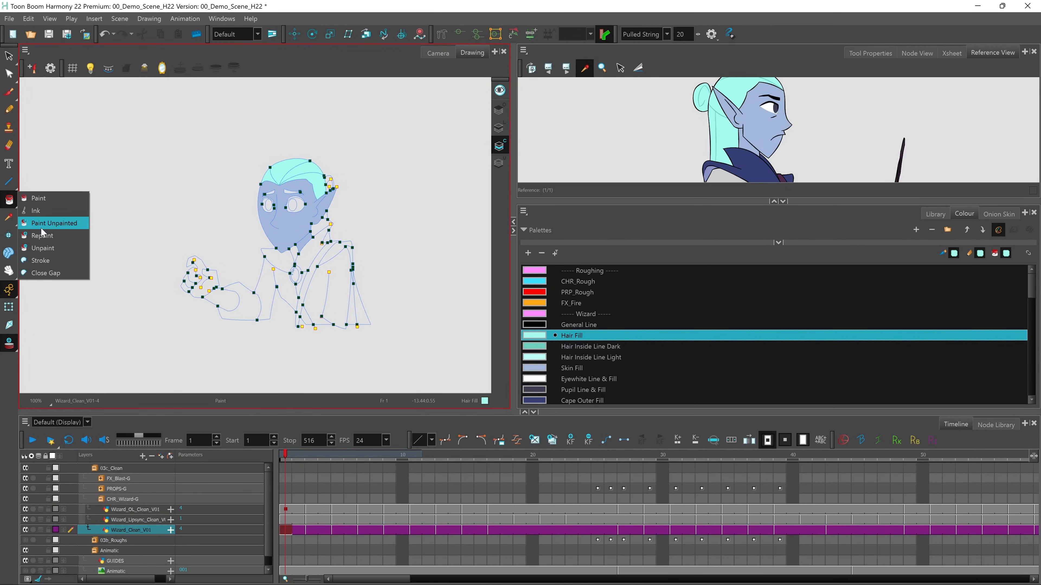
left_click(58, 224)
left_click(582, 400)
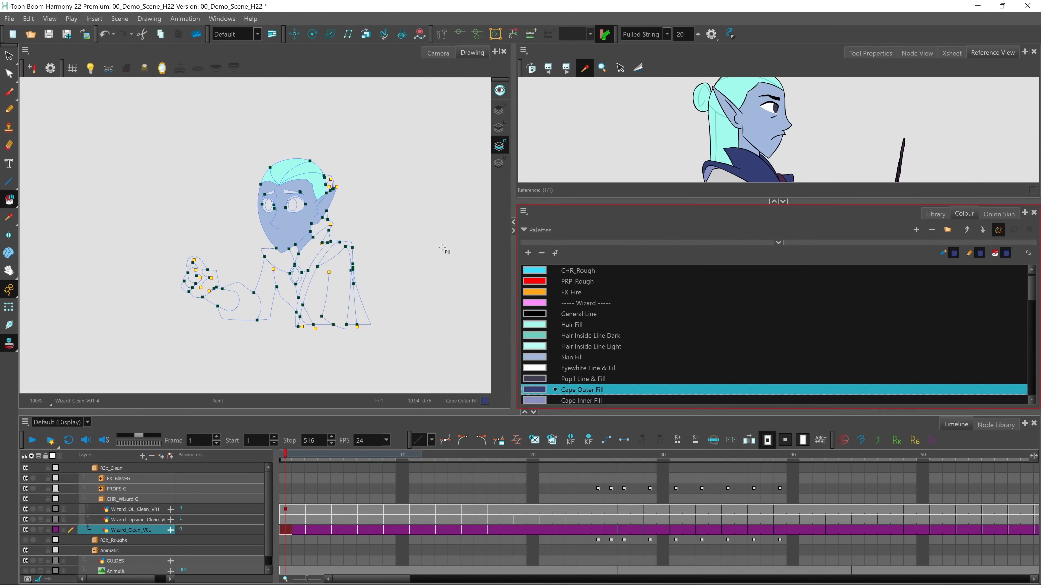
left_click(299, 254)
left_click(289, 260)
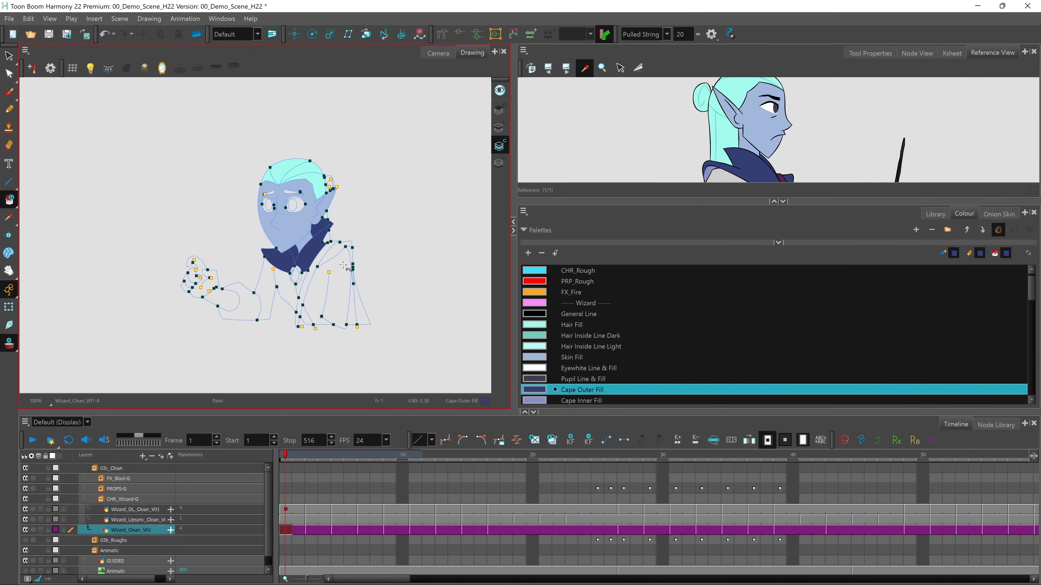
left_click(337, 251)
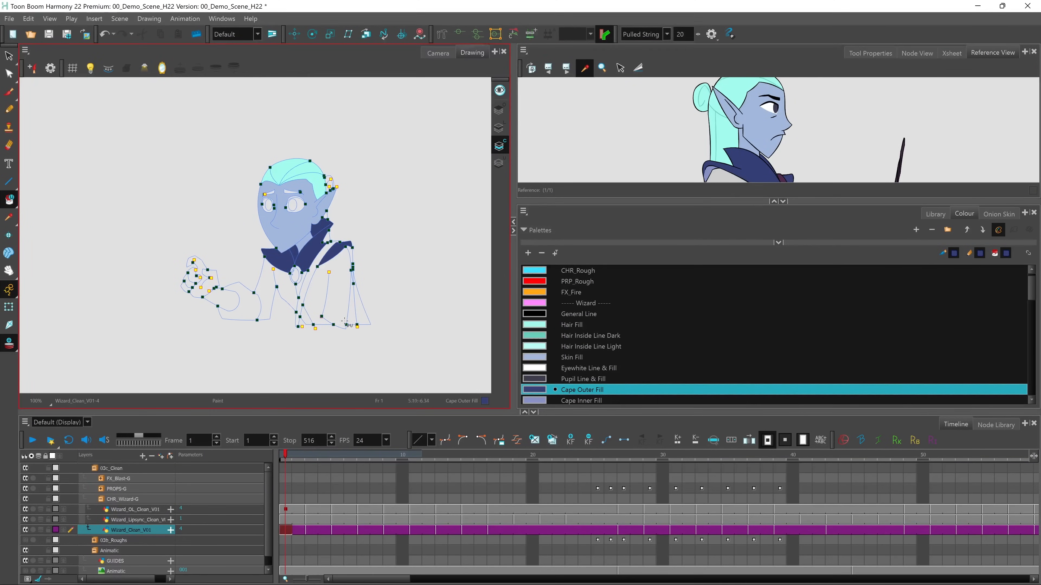
Sample Robe Dark Fill from the colour model and paint both sides of the wizard's robe with it
left_click(720, 176)
left_click(286, 288)
left_click(326, 284)
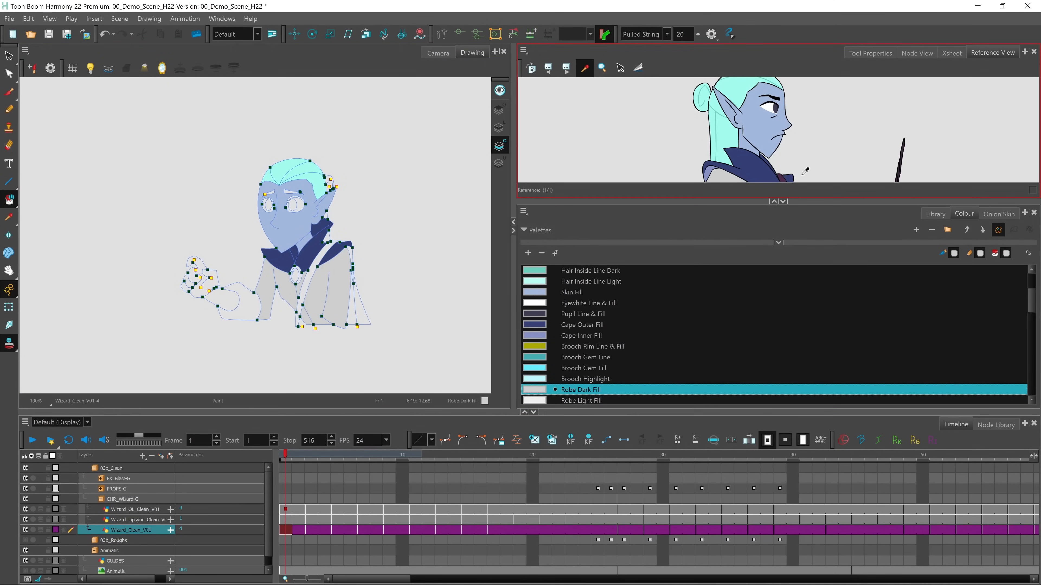
Paint the strap across the robe with Book Strap Dark sampled from the colour model, and go to frame 9 of Wizard_Clean_V01
scroll(795, 155, "down", 5)
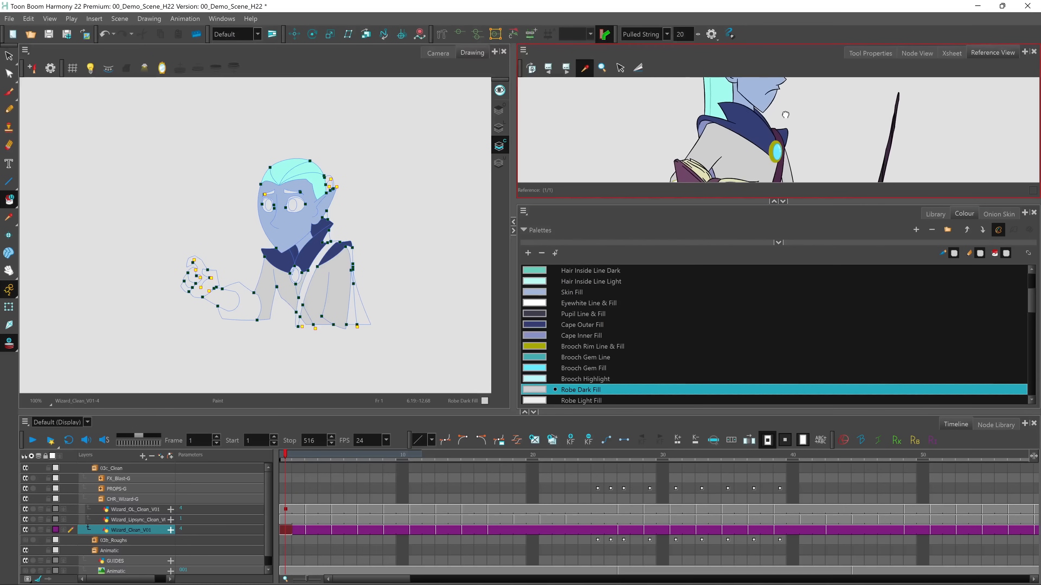
left_click(781, 168)
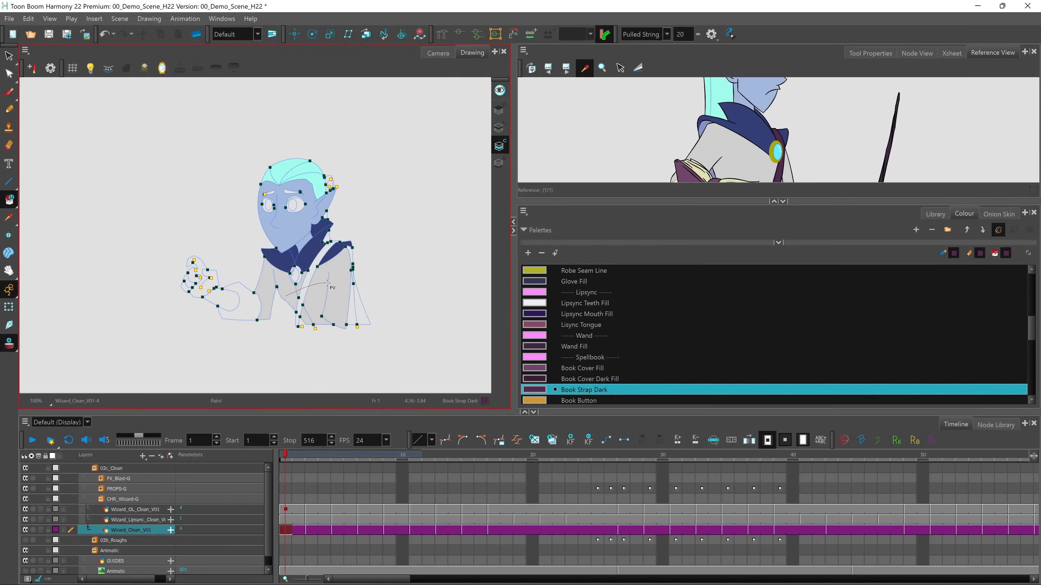
left_click_drag(327, 283, 328, 280)
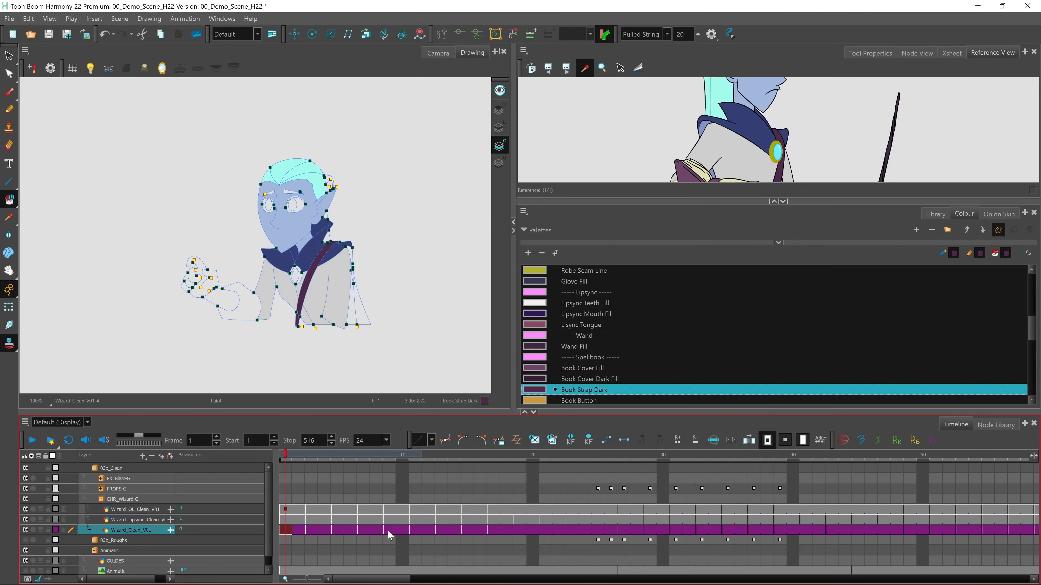
left_click(389, 530)
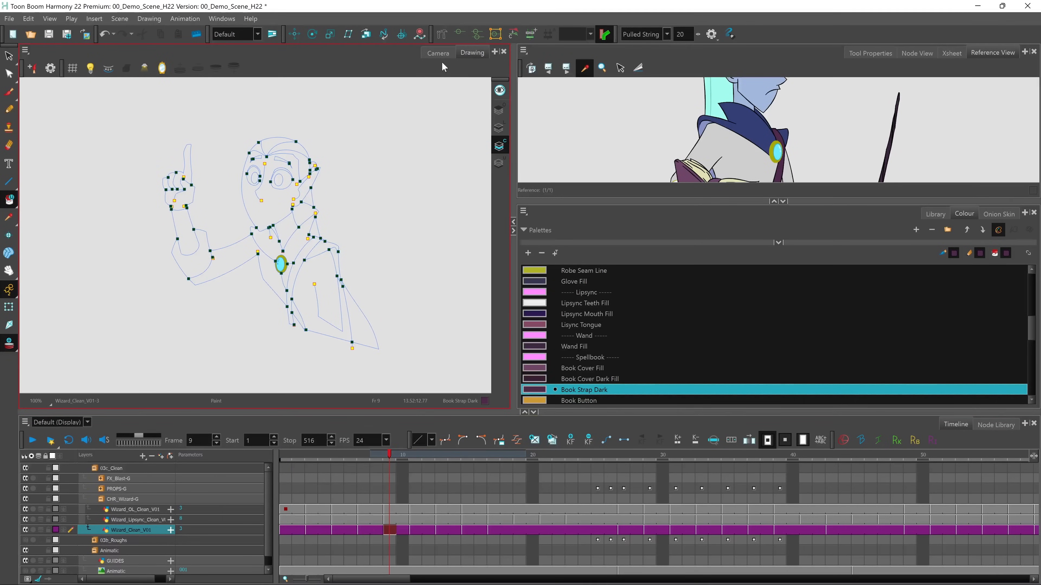
Enable Apply to All Frames for the Paint tool and fill the wizard's raised sleeve and robe front with Robe Dark Fill from the colour model
left_click(439, 54)
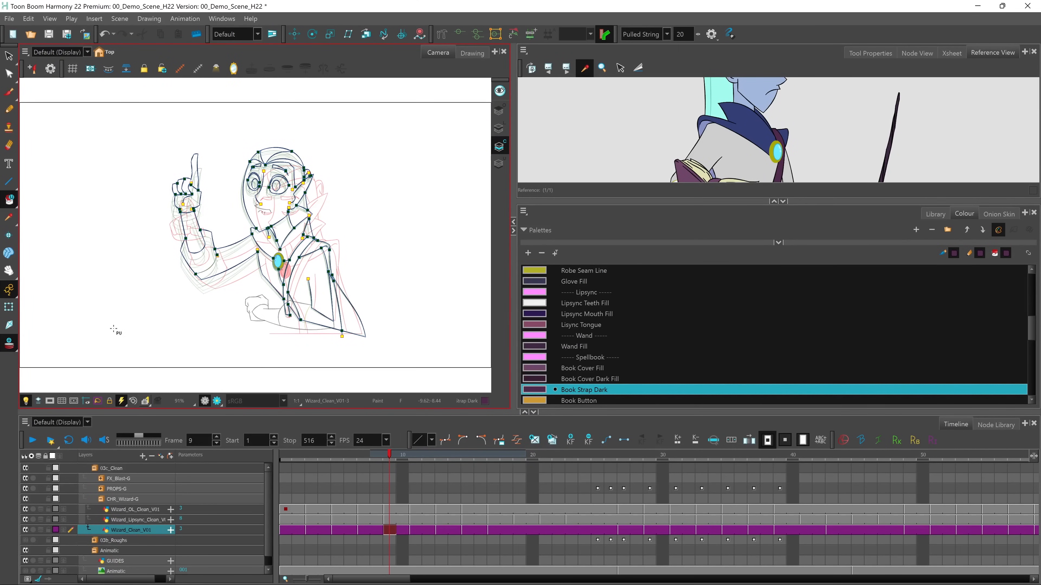
left_click(865, 53)
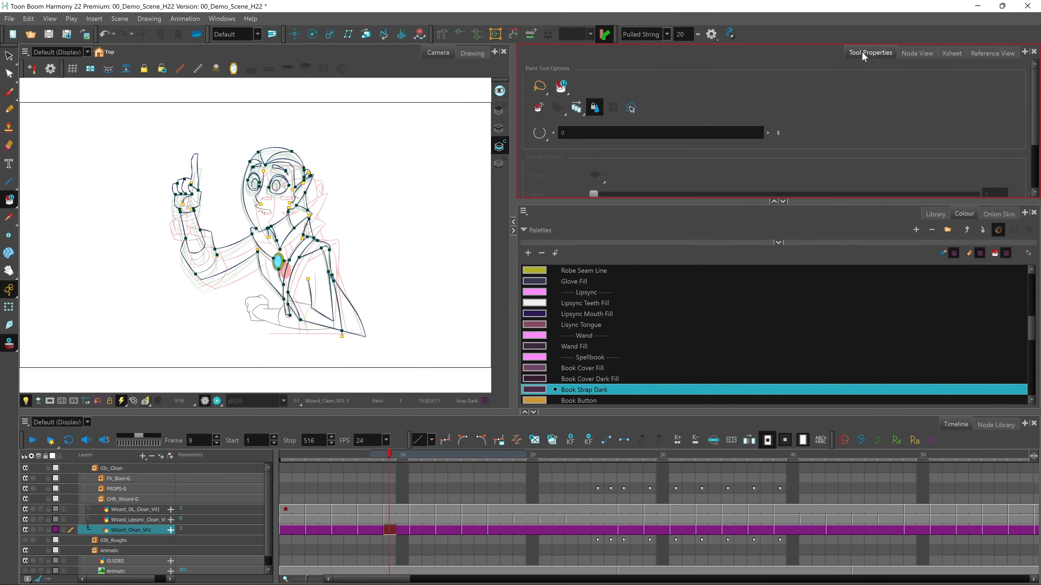
left_click(577, 108)
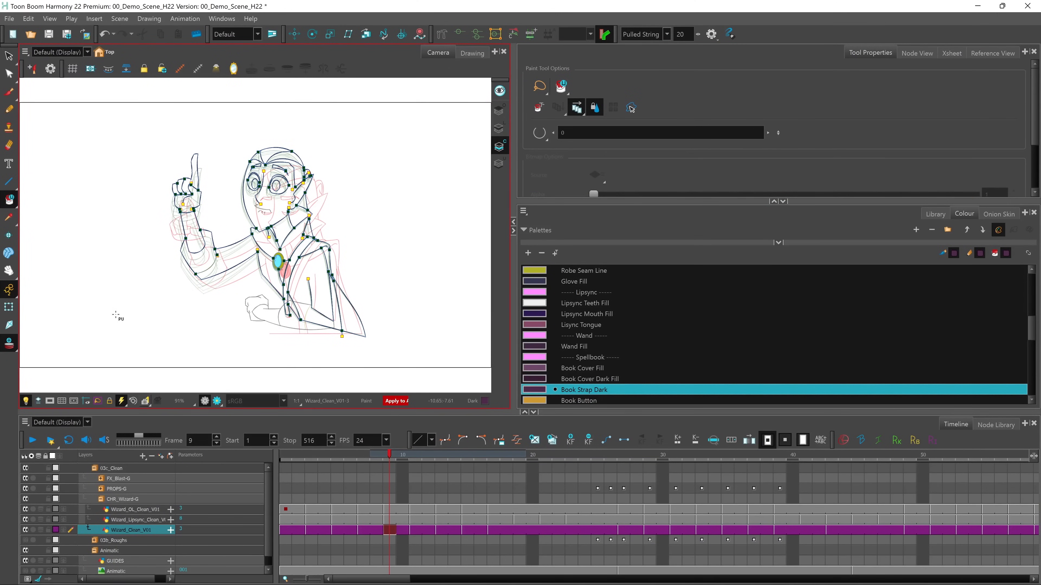
left_click(985, 53)
left_click(715, 146)
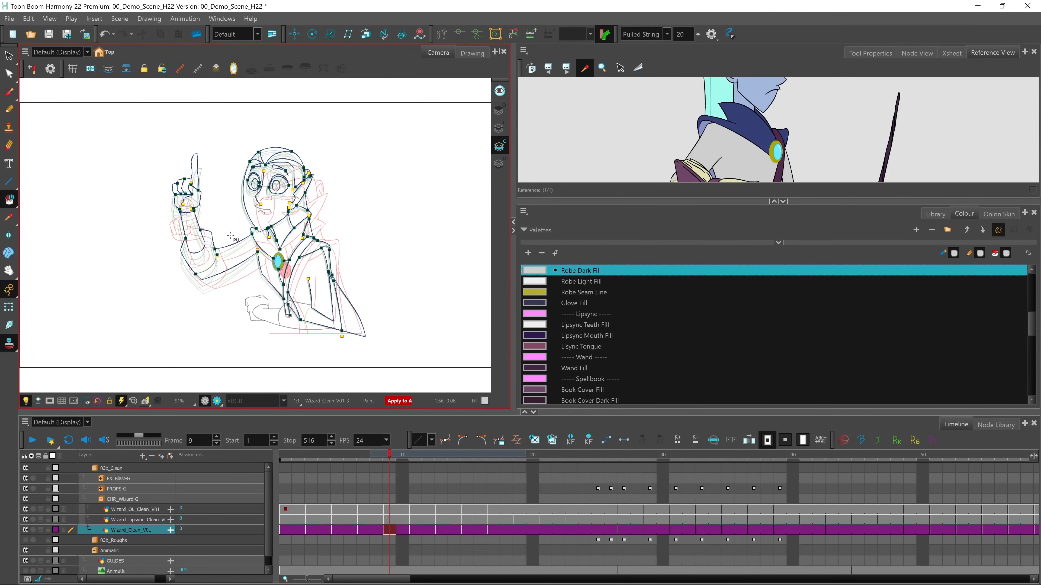
left_click_drag(226, 227, 266, 289)
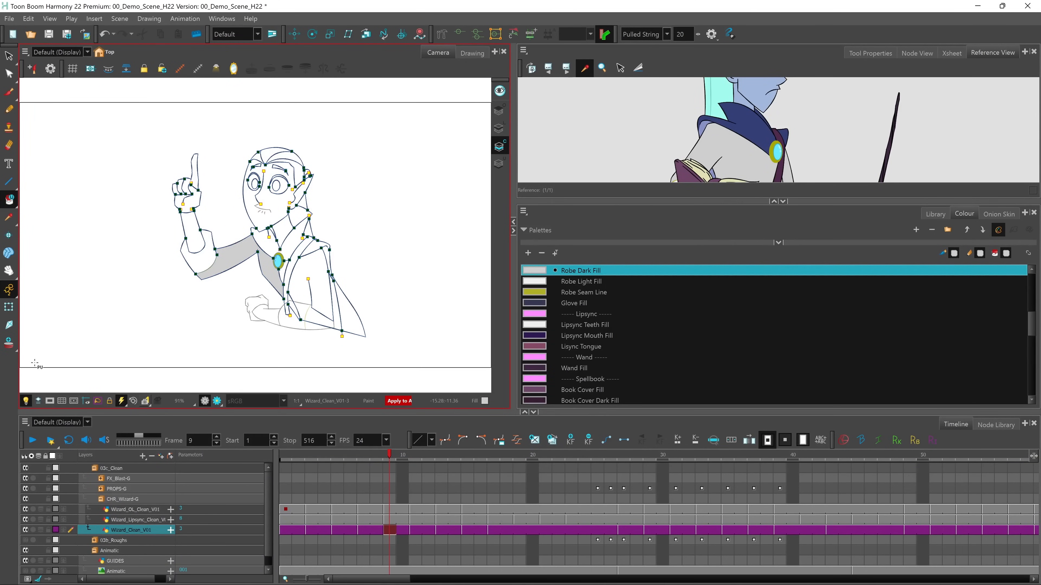
mouse_move(390, 458)
left_mouse_down()
mouse_move(333, 456)
mouse_move(470, 475)
mouse_move(360, 476)
left_mouse_up()
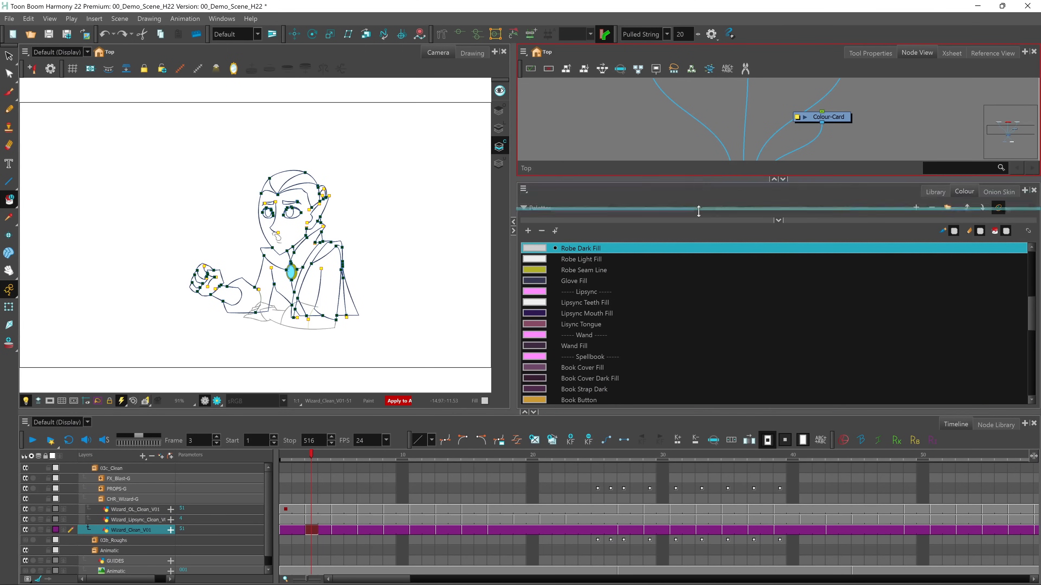
Delete the 03c_Clean and 03b_Roughs groups from the node network, including their drawing files and element folders
left_click_drag(698, 195, 698, 296)
left_click_drag(754, 115, 770, 141)
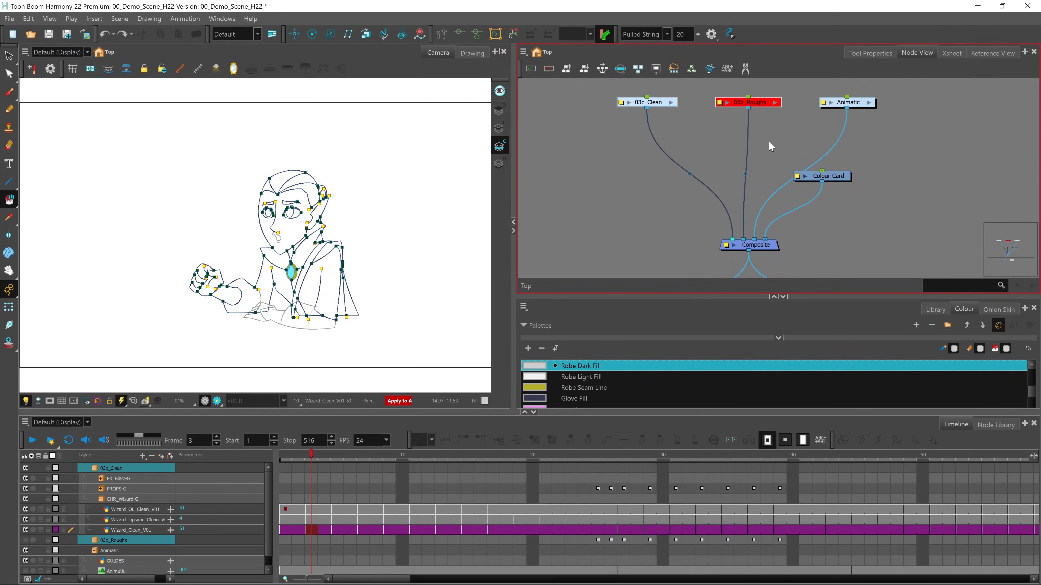
key("Delete")
left_click(536, 319)
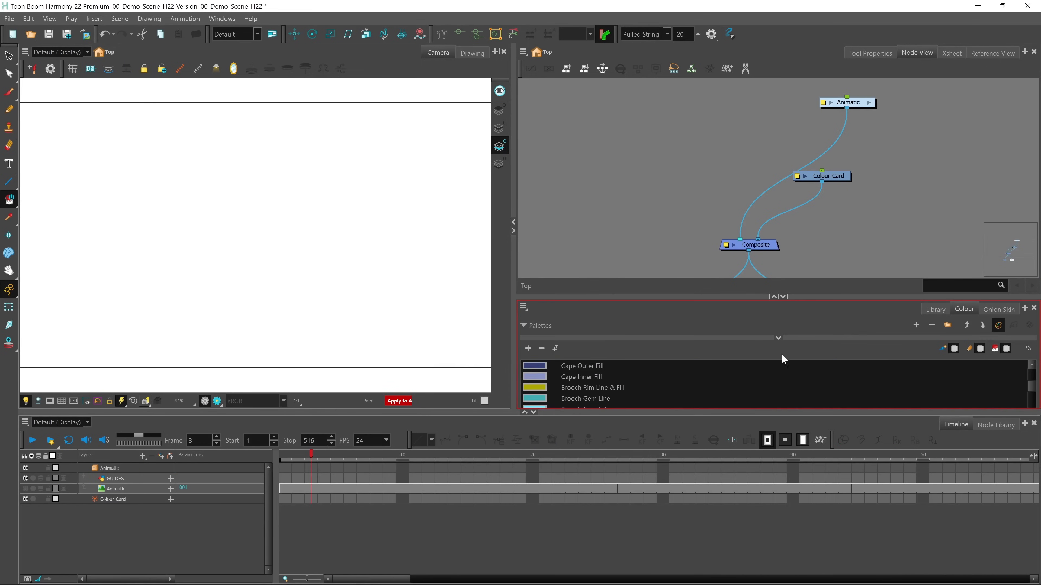
Import the 04_InkNpaint.tpl template from the HAR22_Demo Library into the scene and play the painted animation from frame 1
left_click(934, 308)
left_click_drag(786, 351, 498, 274)
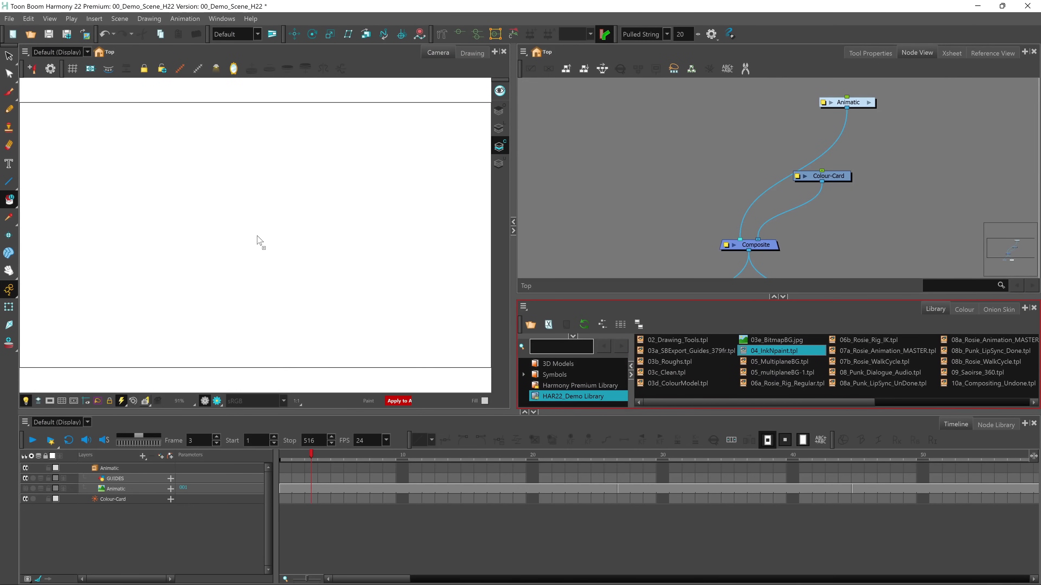
left_click_drag(259, 242, 260, 243)
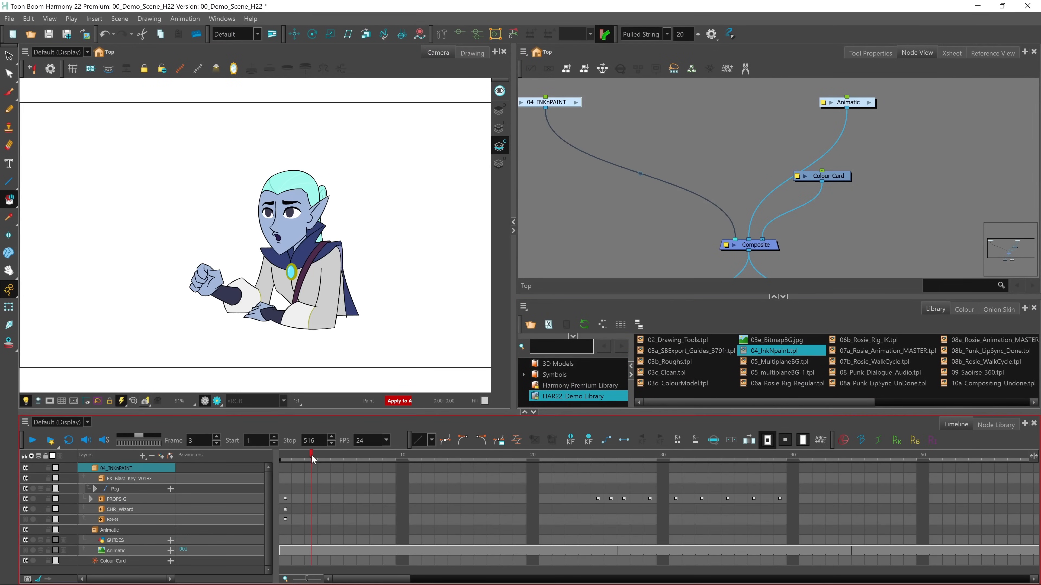
left_click_drag(313, 458, 285, 461)
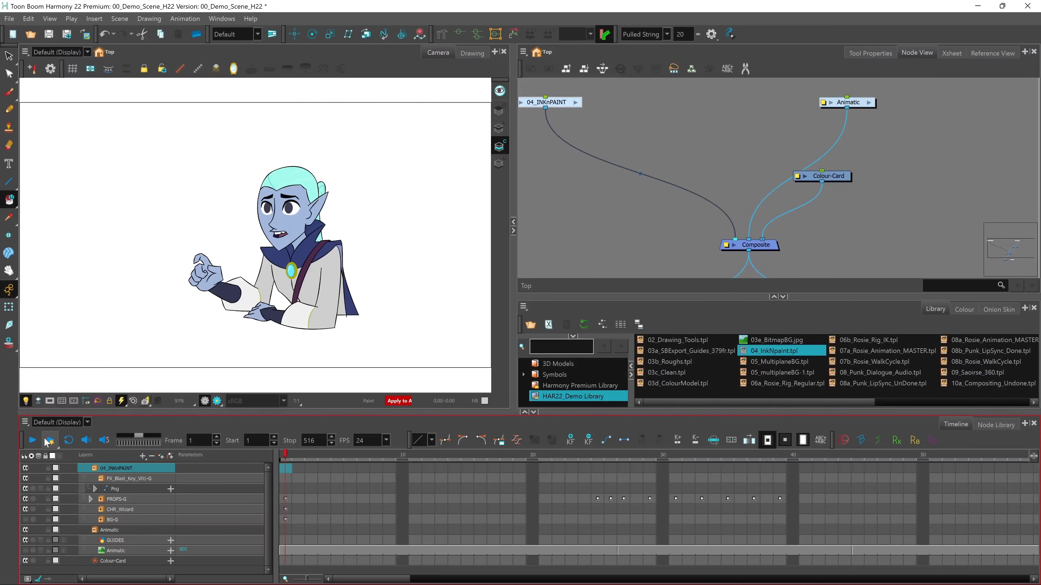
left_click(33, 439)
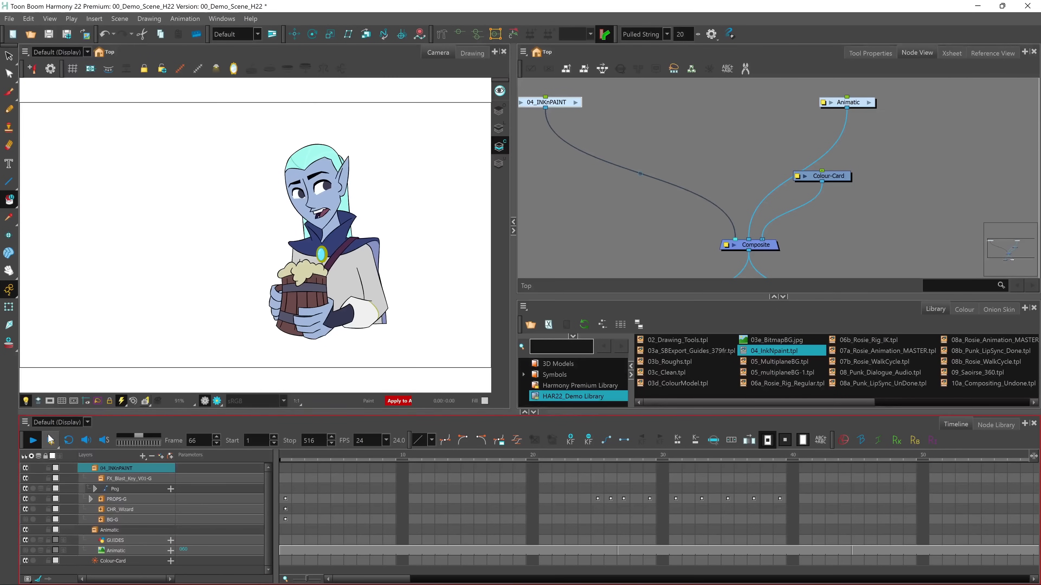
Set the playback stop frame to 20 and play frames 1 to 20 in a loop
left_click_drag(435, 577, 312, 575)
left_click(288, 460)
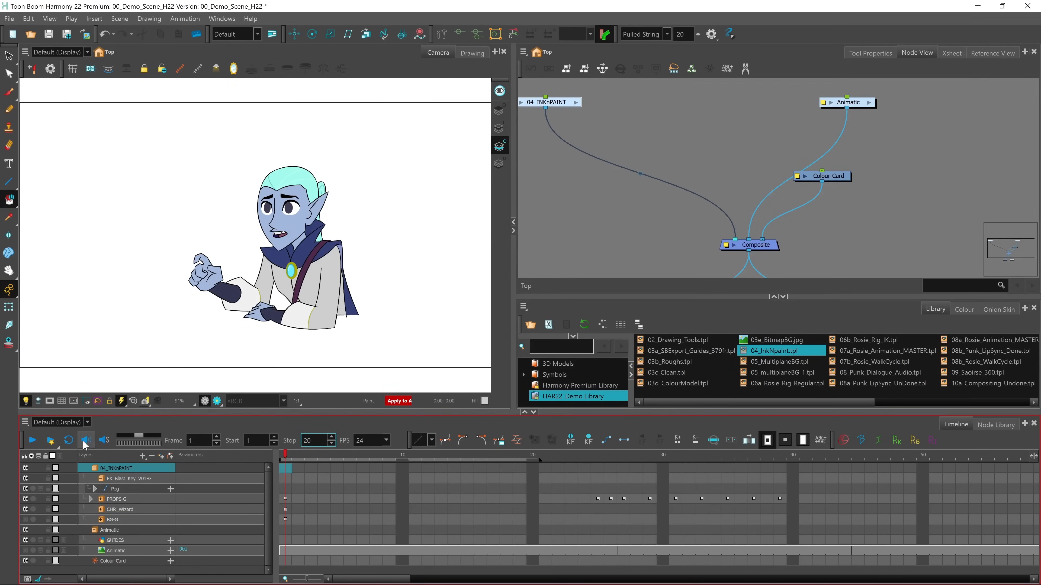
left_click(33, 440)
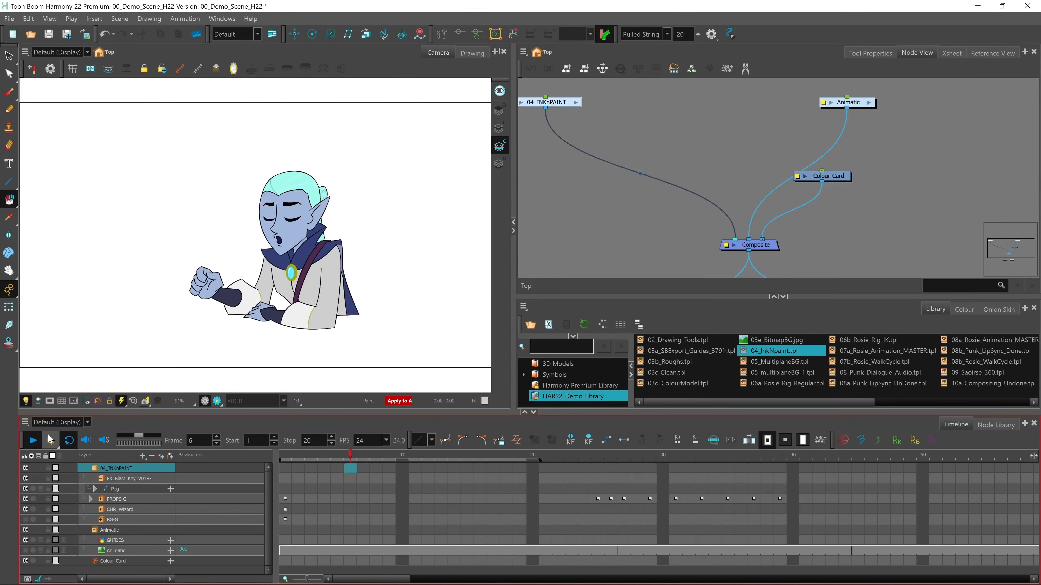
Recolour the wizard palette's Hair Fill swatch while the animation loops, trying red and green and ending on purple
left_click(965, 309)
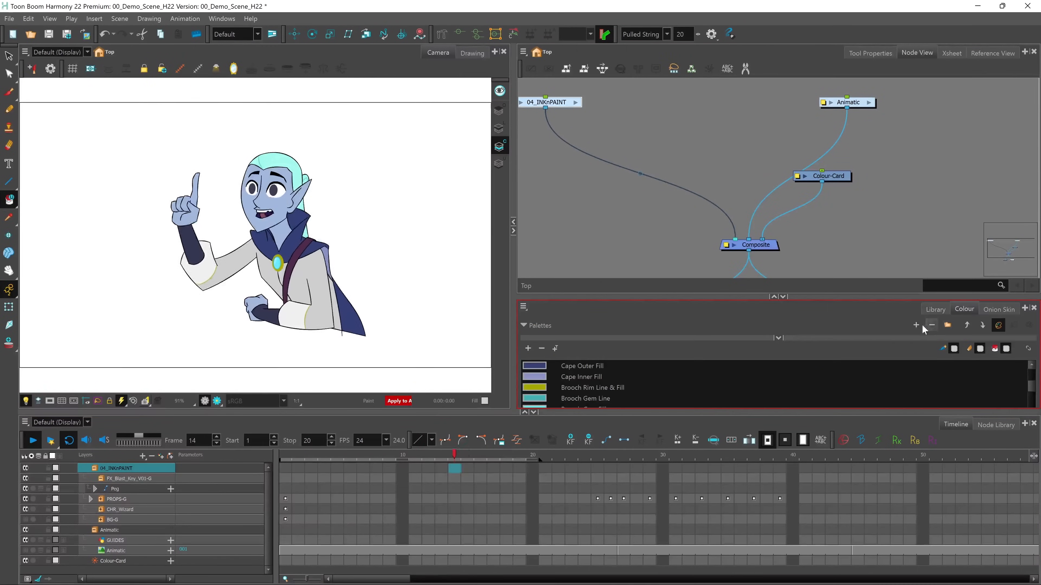
left_click_drag(803, 266, 800, 172)
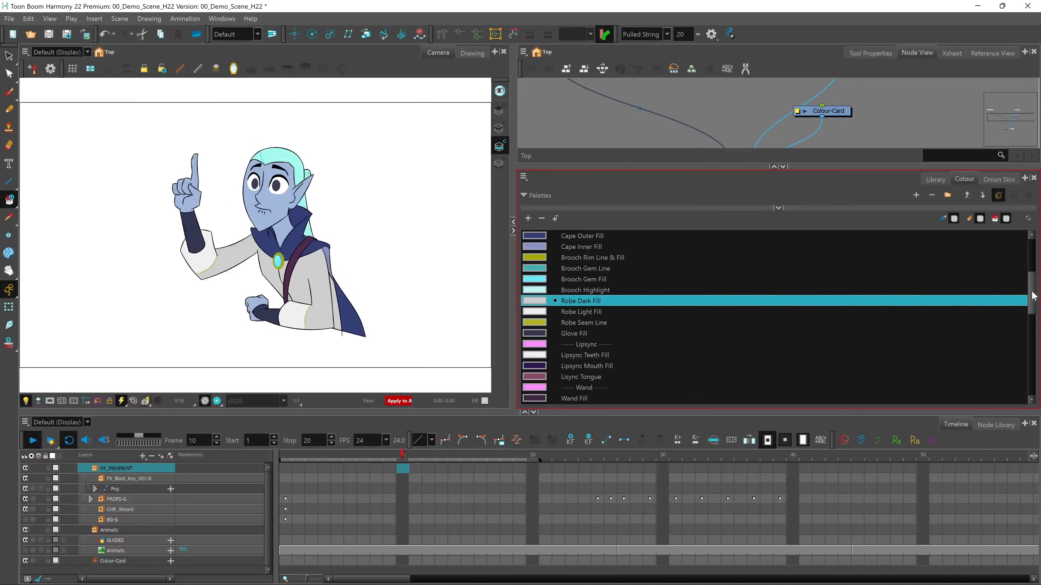
scroll(663, 302, "up", 3)
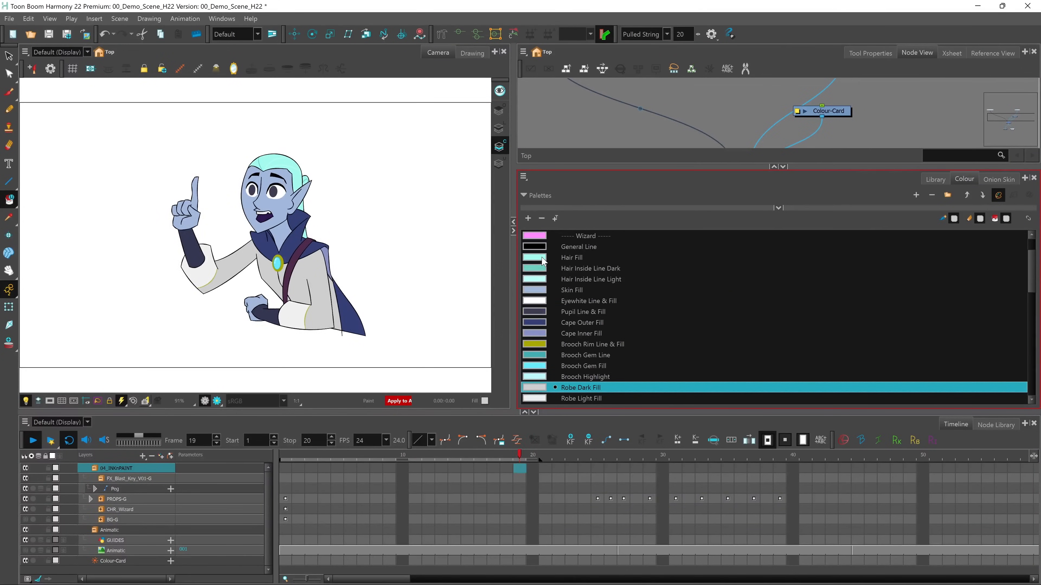
double_click(542, 261)
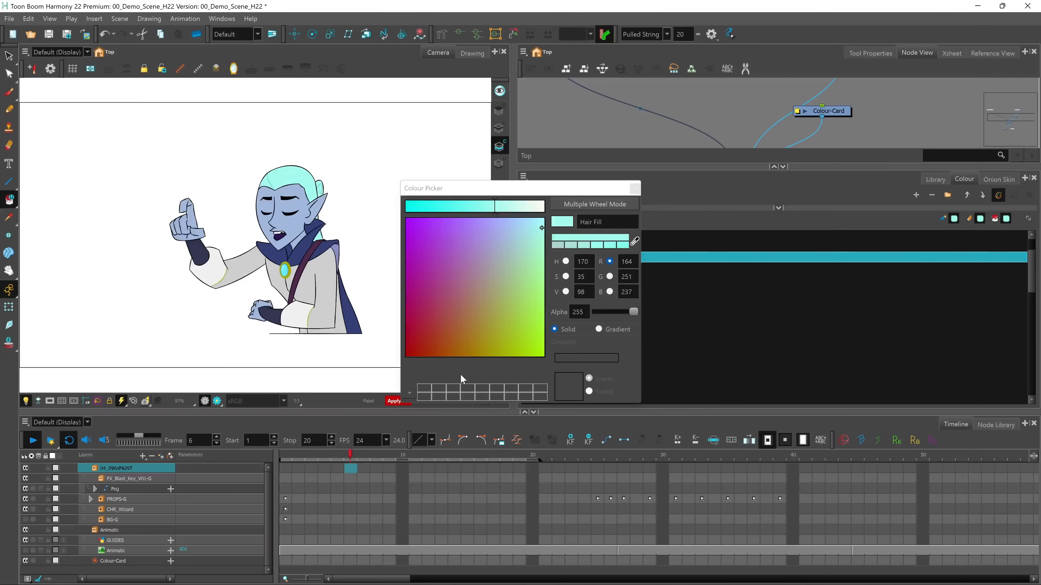
left_click(511, 235)
left_click_drag(511, 235, 431, 336)
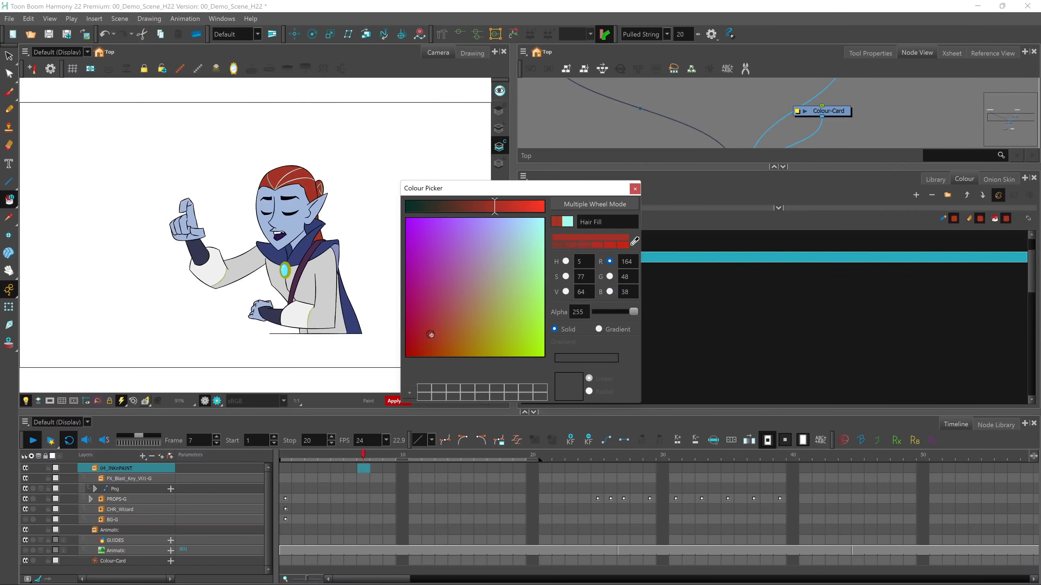
left_click_drag(436, 245, 466, 240)
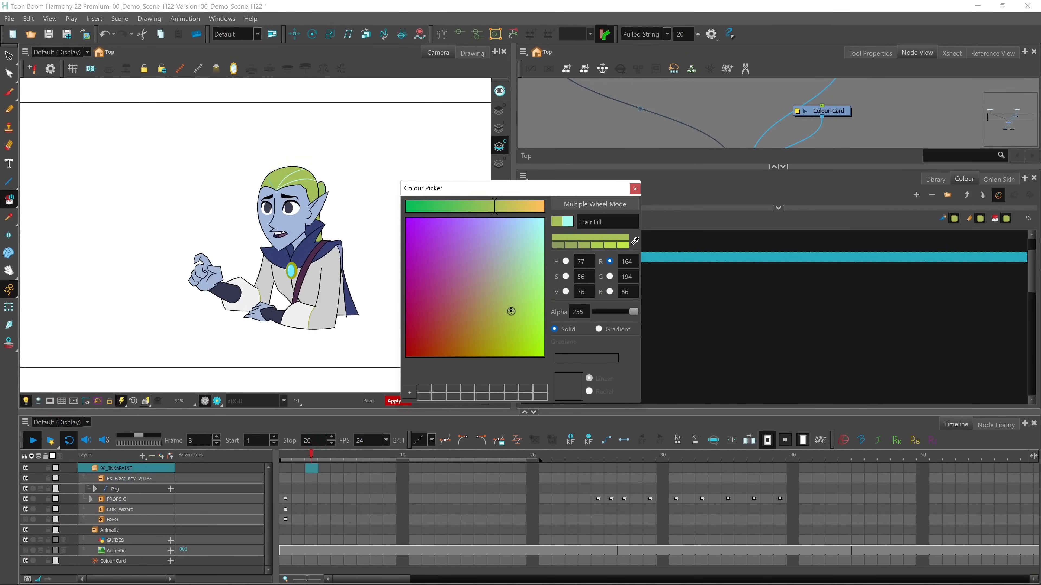
left_click_drag(508, 332, 471, 347)
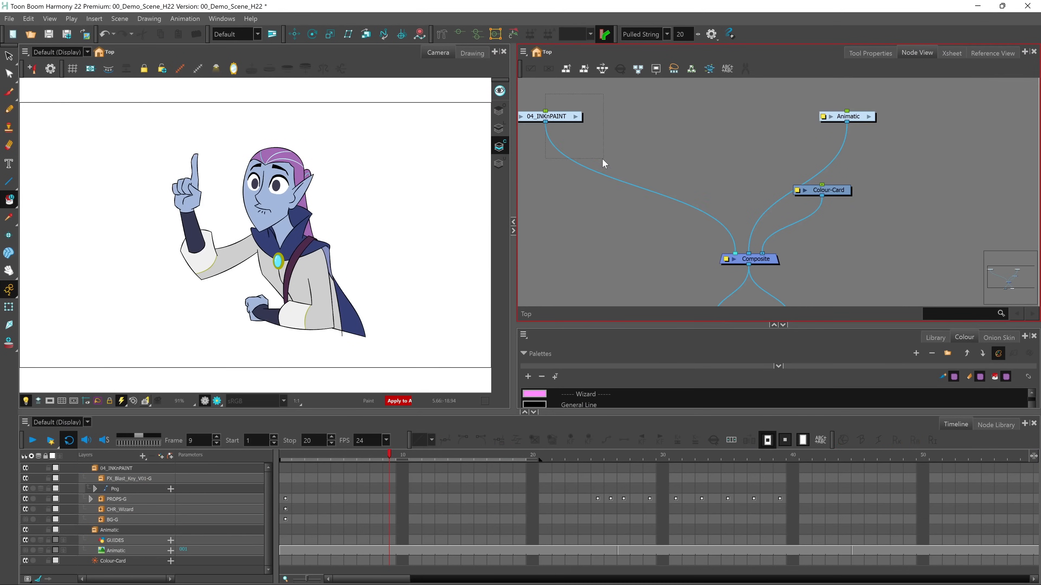
Delete the 04_INKnPAINT group with its drawing files and import the 03a_SBExport_Guides_379fr.tpl template from the library in its place
key("Delete")
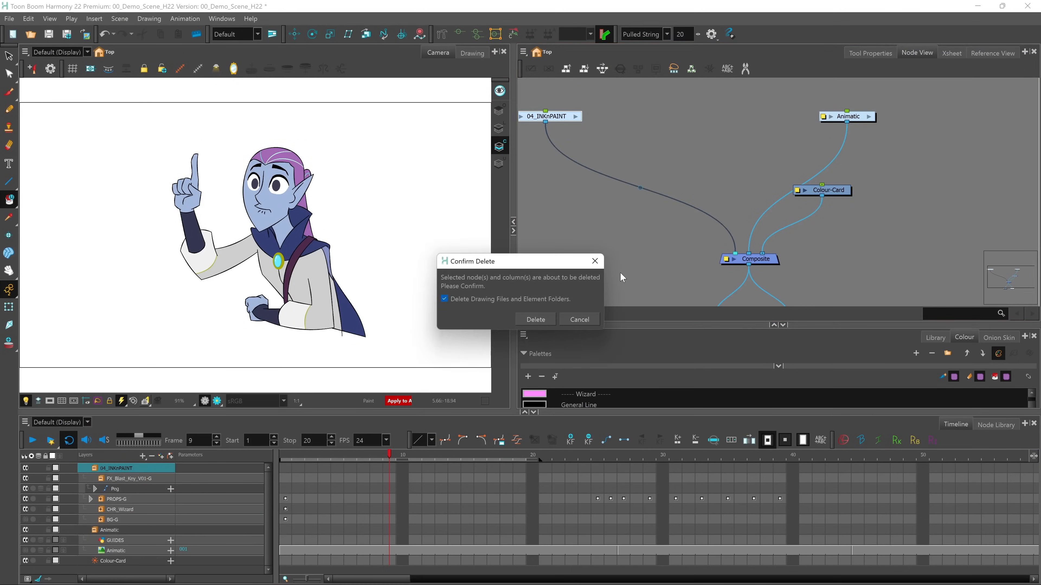
left_click(541, 321)
left_click(934, 336)
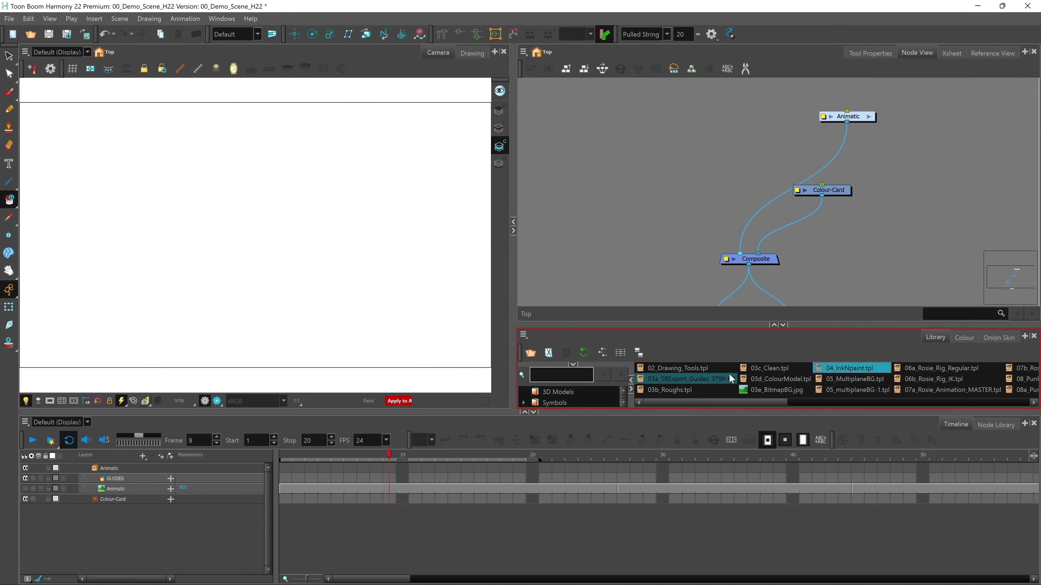
left_click_drag(723, 302, 723, 244)
left_click_drag(691, 324, 386, 291)
left_click_drag(281, 262, 280, 259)
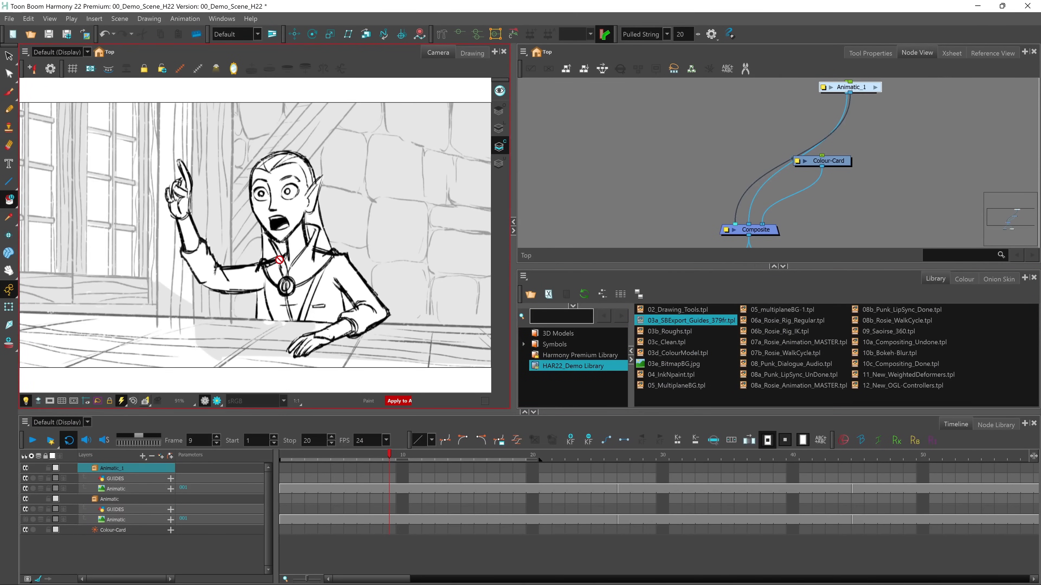
left_click(279, 484)
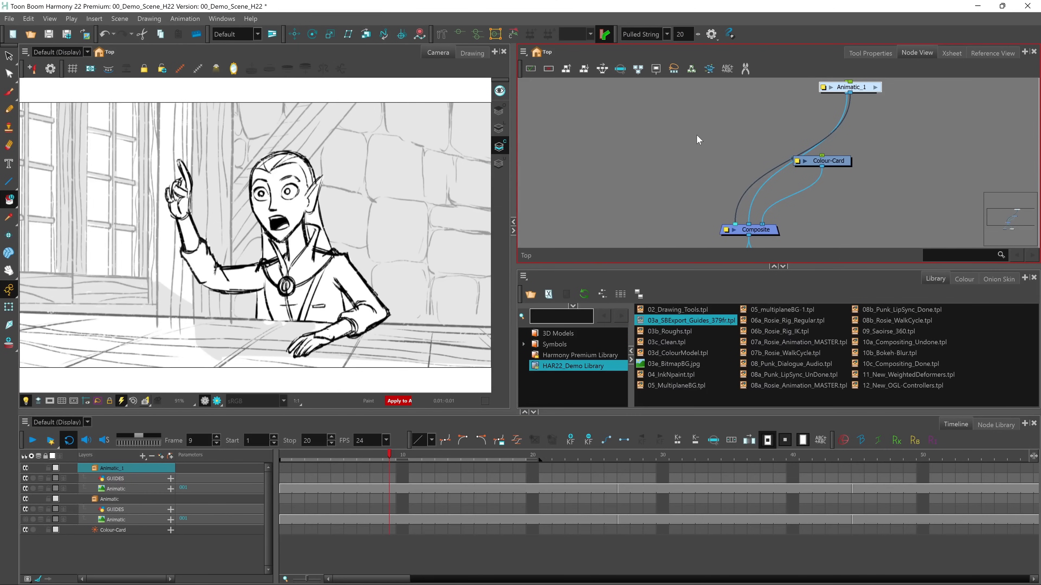
Add a new drawing layer and connect its node to the Composite in front of the animatic
key("ctrl+r")
left_click(483, 348)
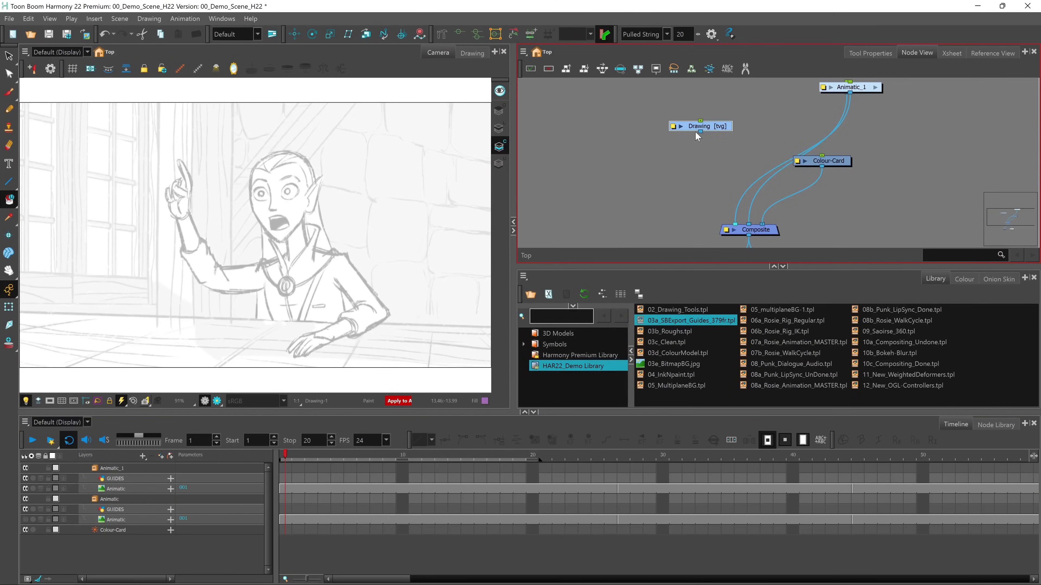
left_click_drag(735, 205, 731, 224)
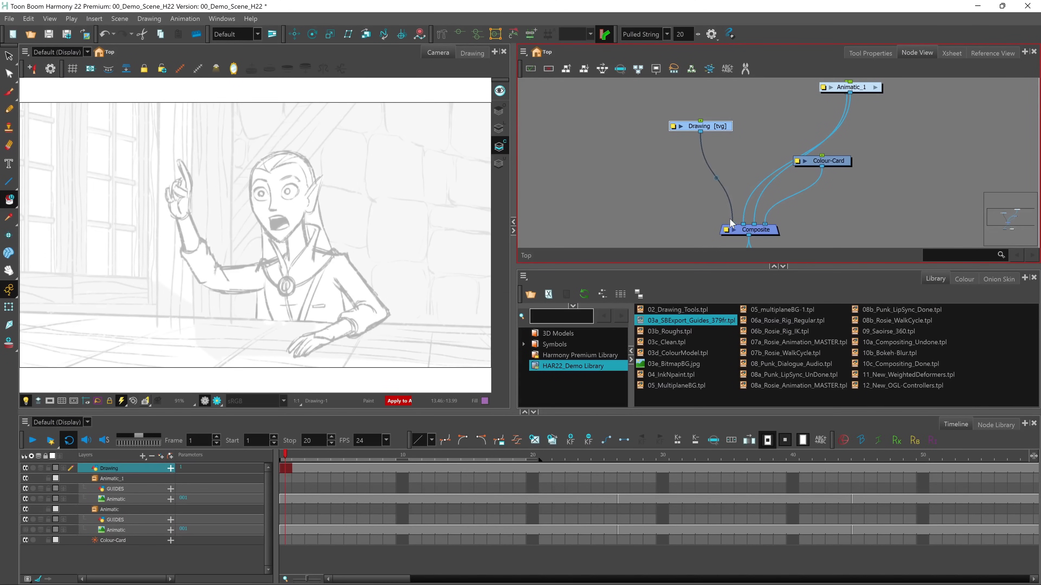
Add the Guides view to the workspace, enlarge it, and look through the guide types that can be created
left_click(1024, 277)
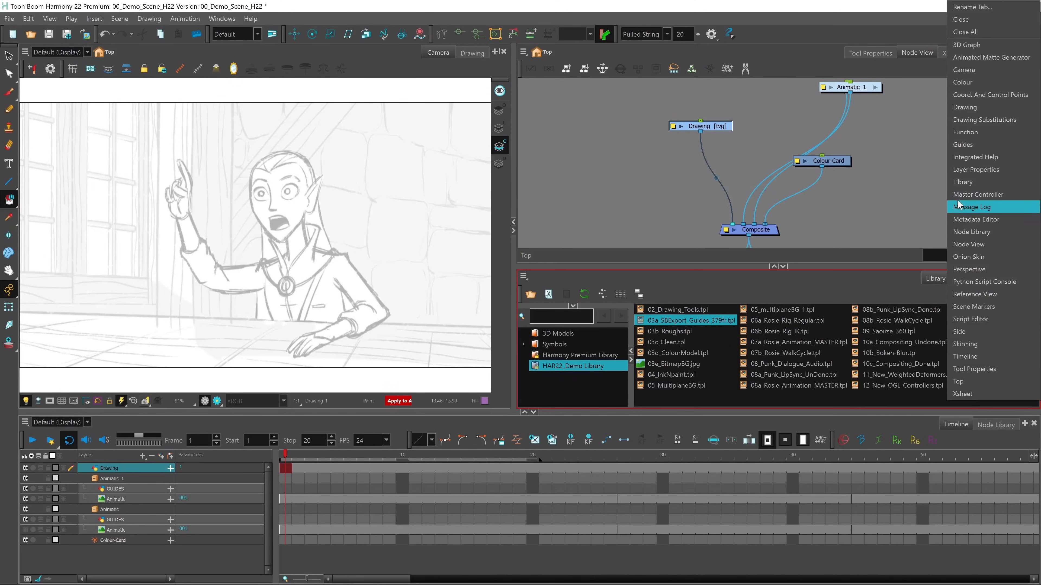
left_click(972, 144)
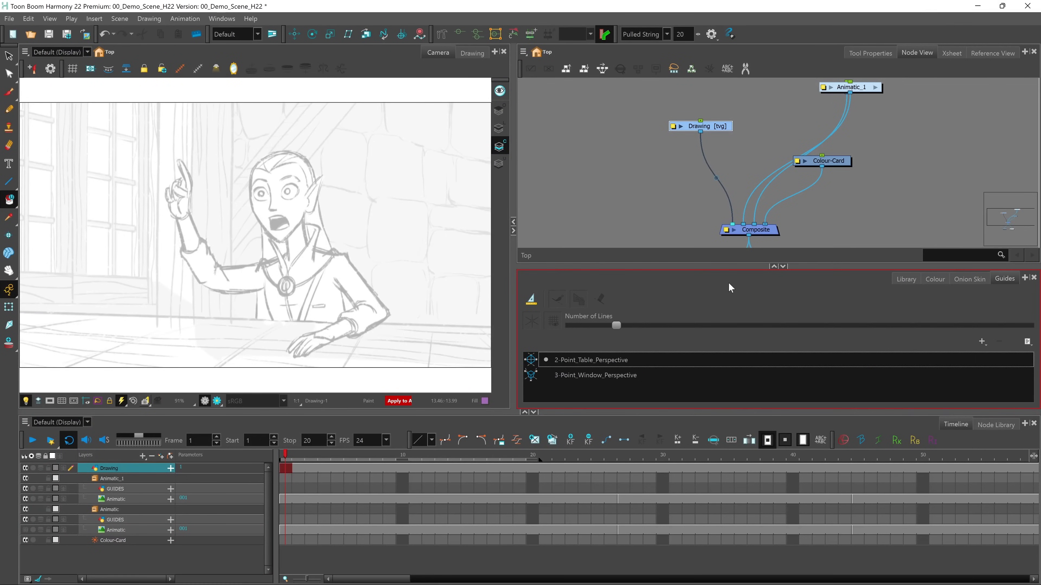
left_click_drag(728, 266, 728, 204)
left_click(708, 243)
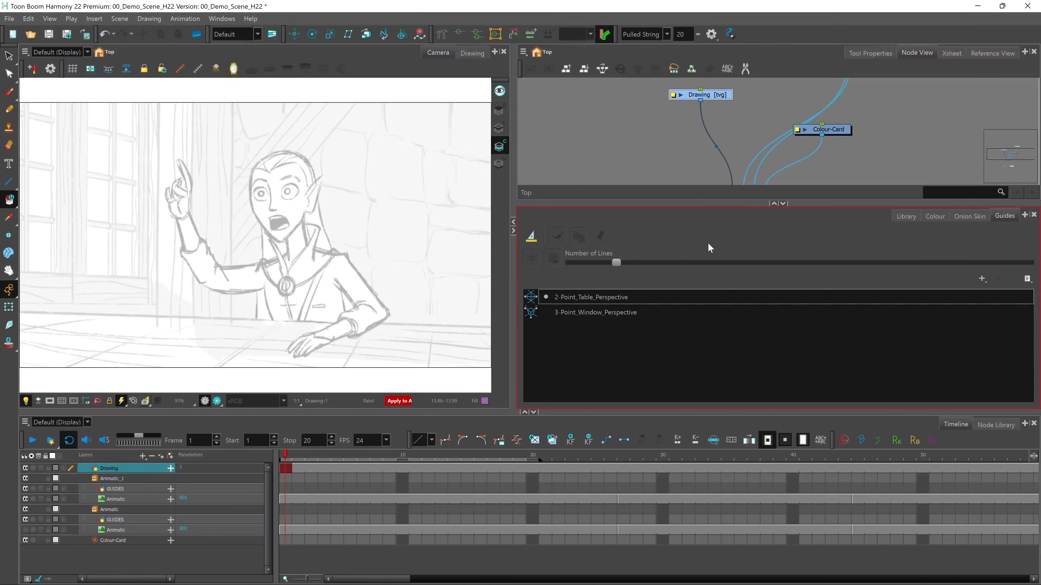
left_click(983, 280)
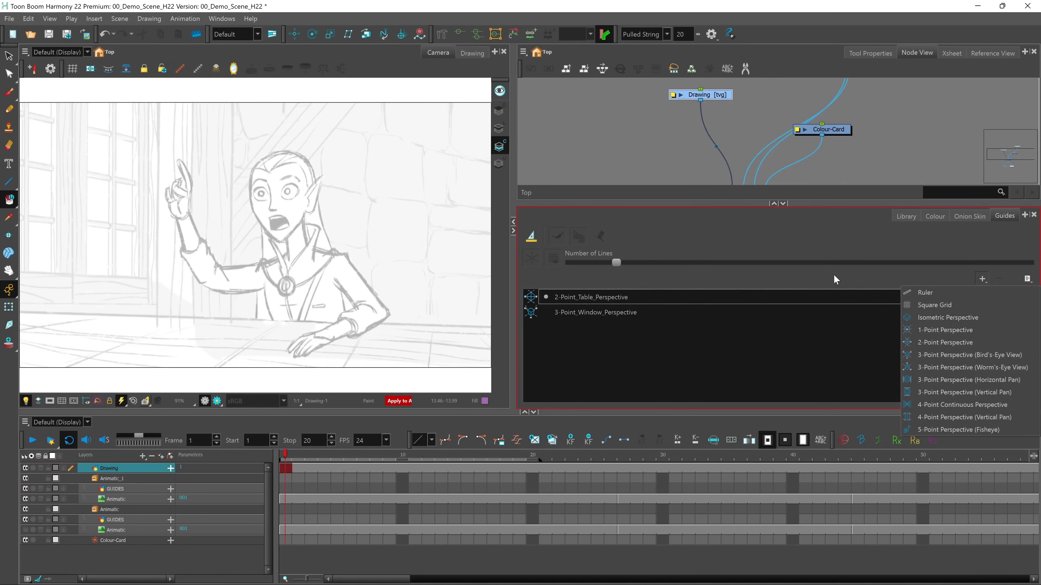
left_click(618, 348)
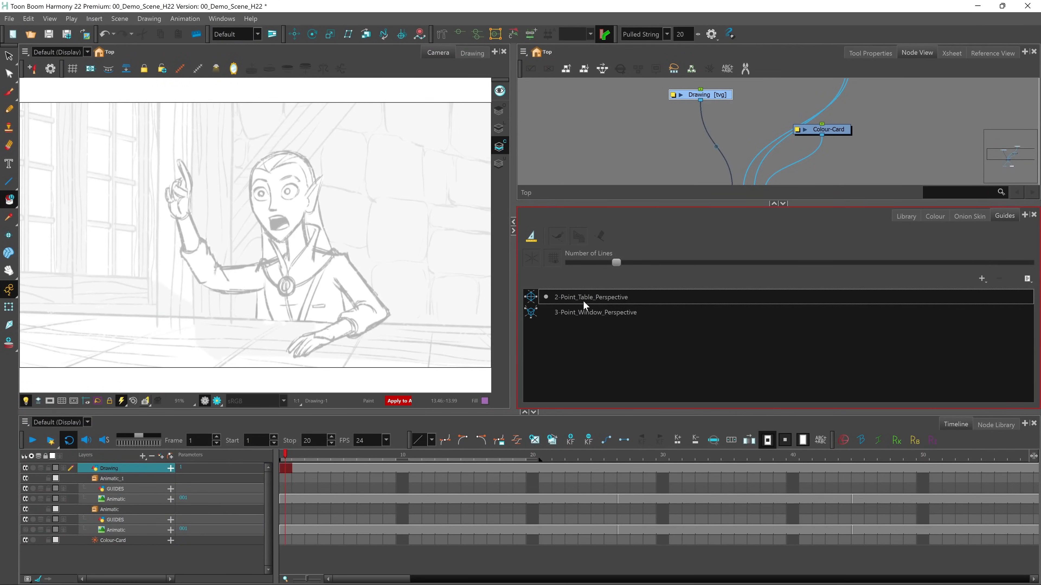
Activate the 2-Point_Table_Perspective guide with the Pencil tool and widen the Camera view to show both of its vanishing points
left_click(571, 299)
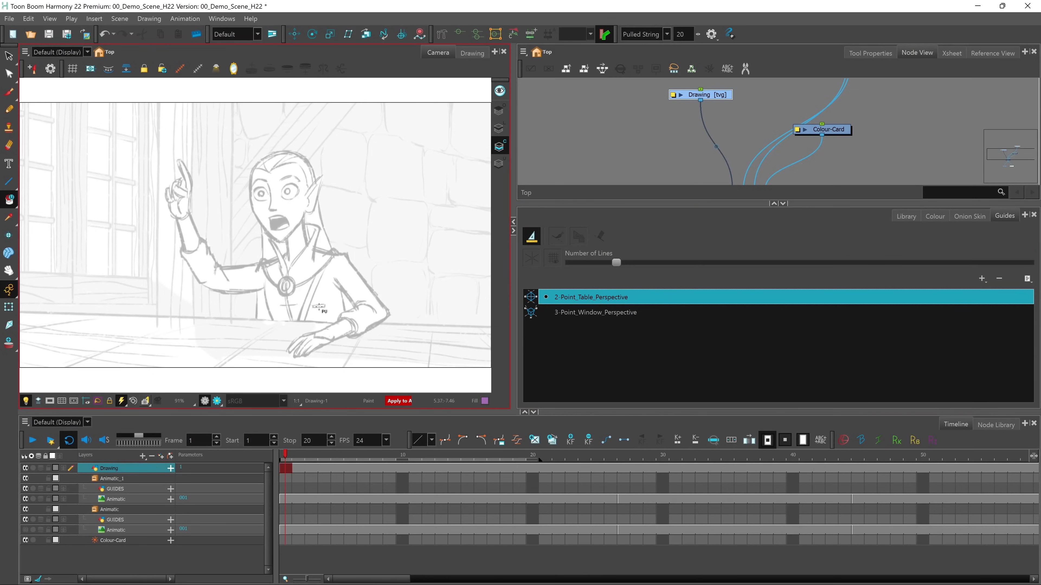
left_click(11, 114)
left_click_drag(513, 175, 756, 181)
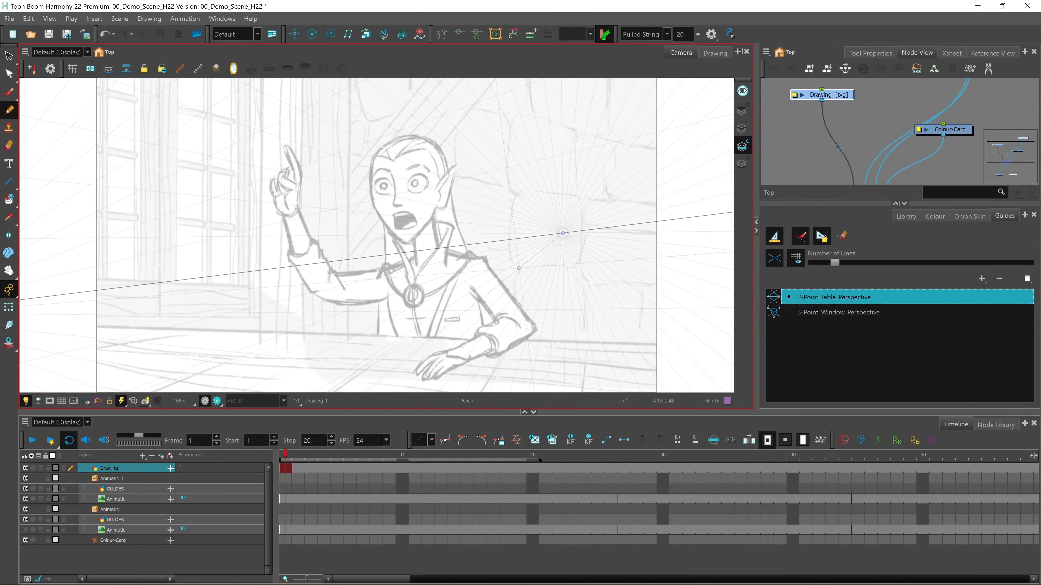
key("1")
key("1")
key("1")
key("1")
key("1")
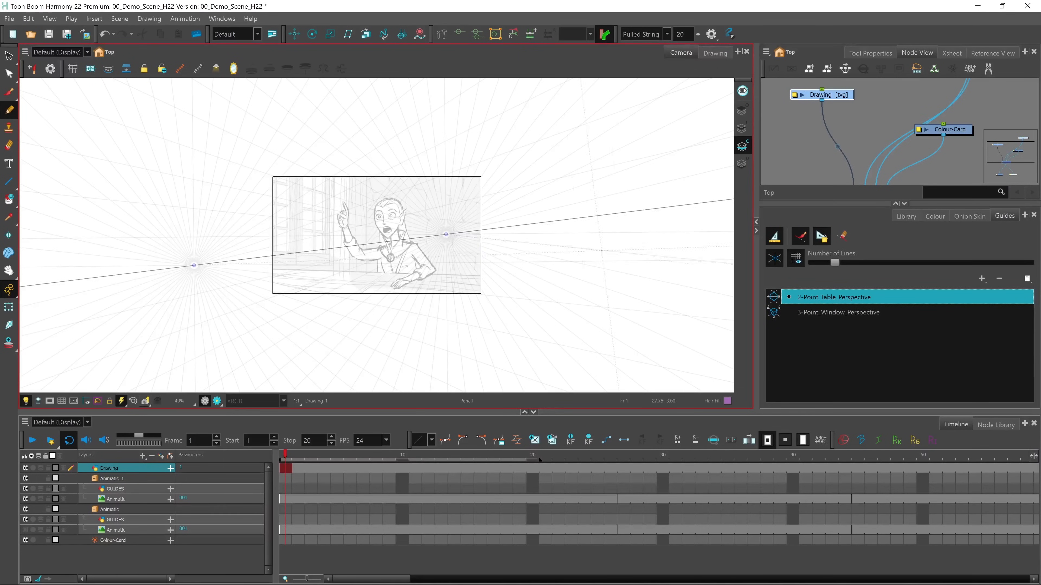
Try moving a vanishing point and the whole unlocked 2-Point_Table_Perspective guide, undoing each move and locking the guide again
left_click(821, 240)
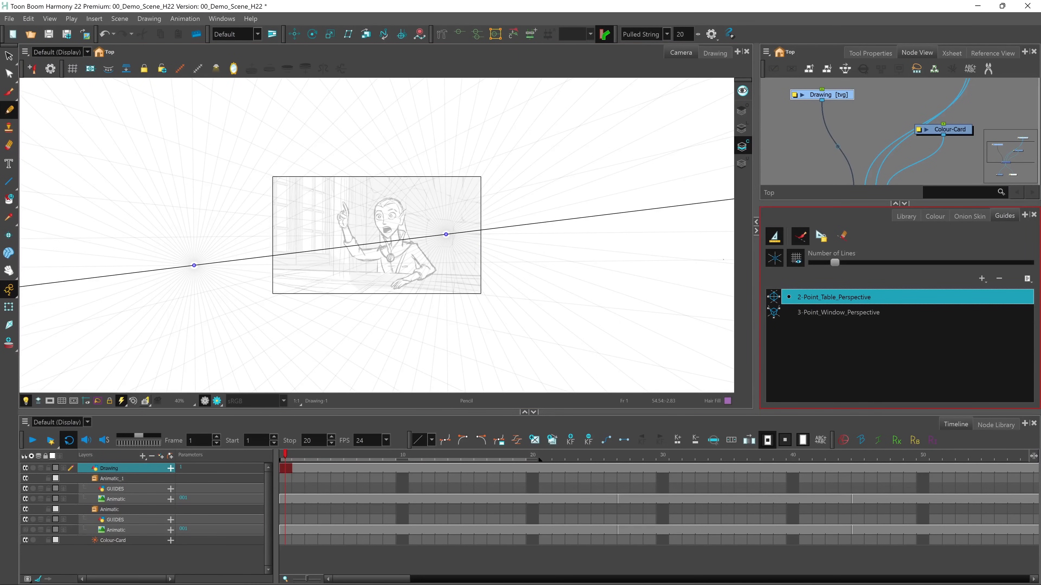
left_click_drag(445, 234, 446, 292)
key("ctrl+z")
left_click_drag(345, 248, 337, 178)
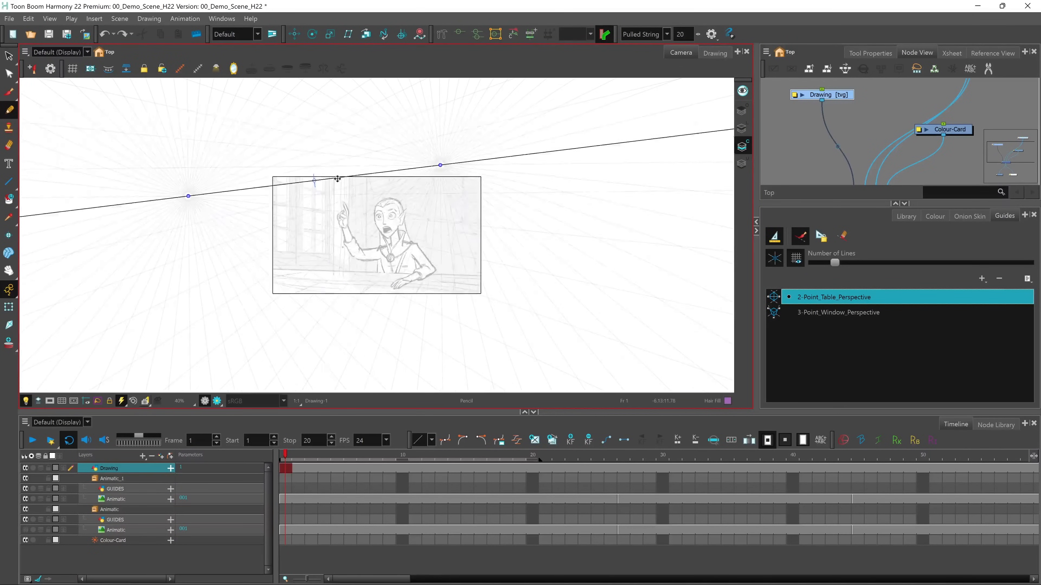
key("ctrl+z")
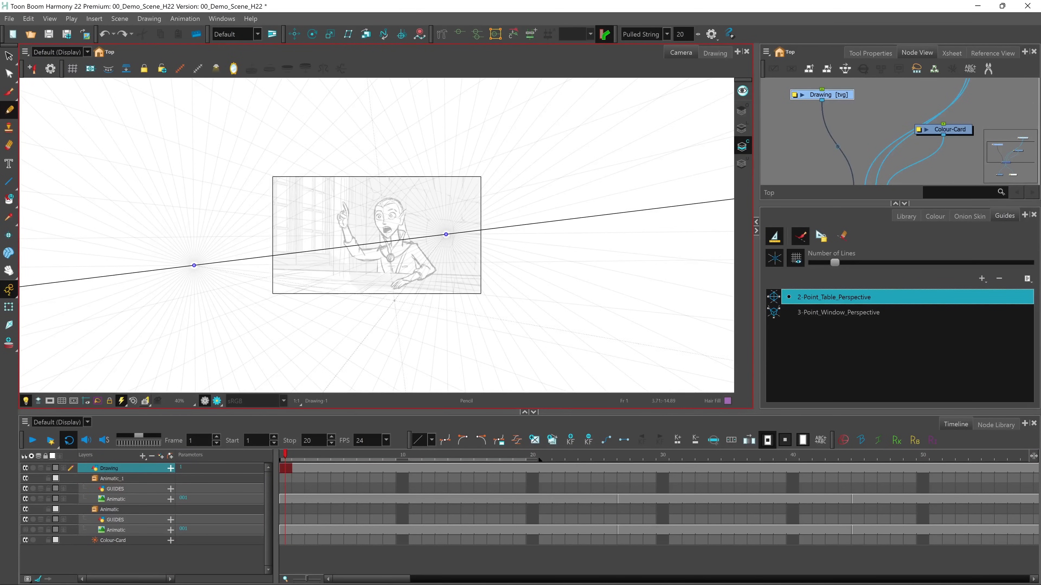
left_click(820, 239)
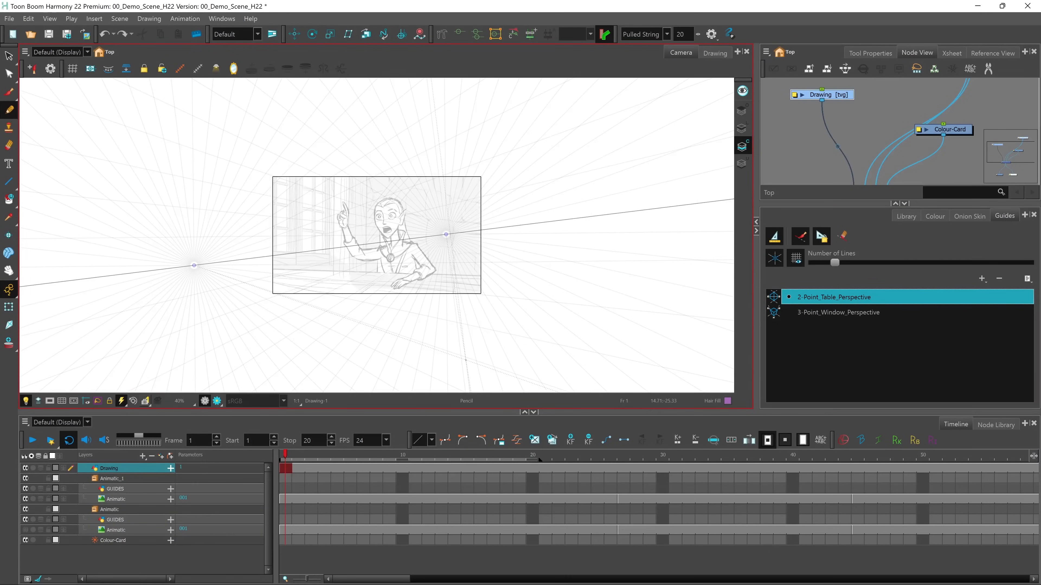
Switch the Pencil tool to the Pencil 1 preset, size 5, and bring the Guides view back below the tool properties
left_click(870, 53)
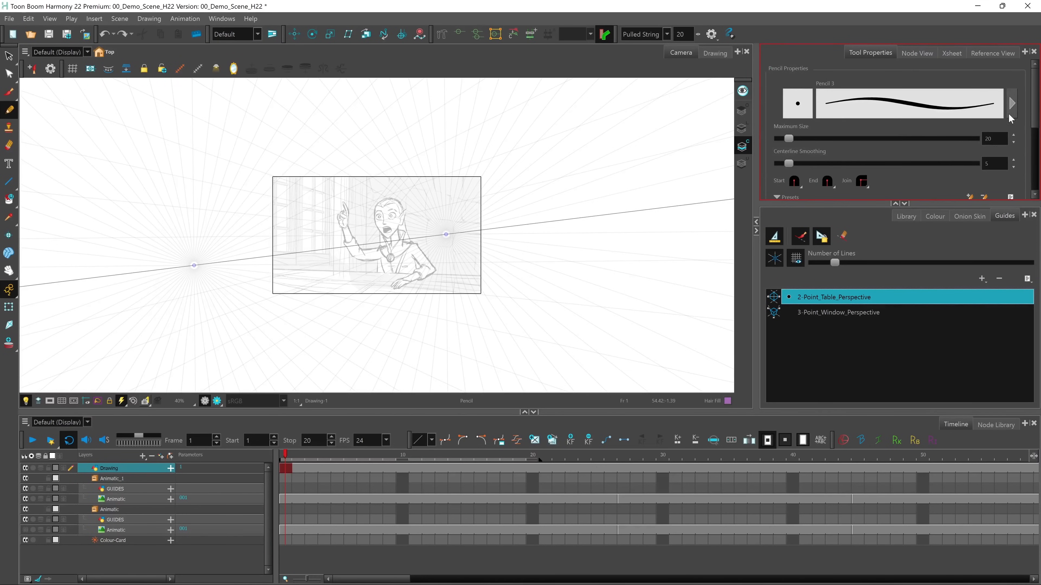
left_click(904, 203)
left_click(841, 219)
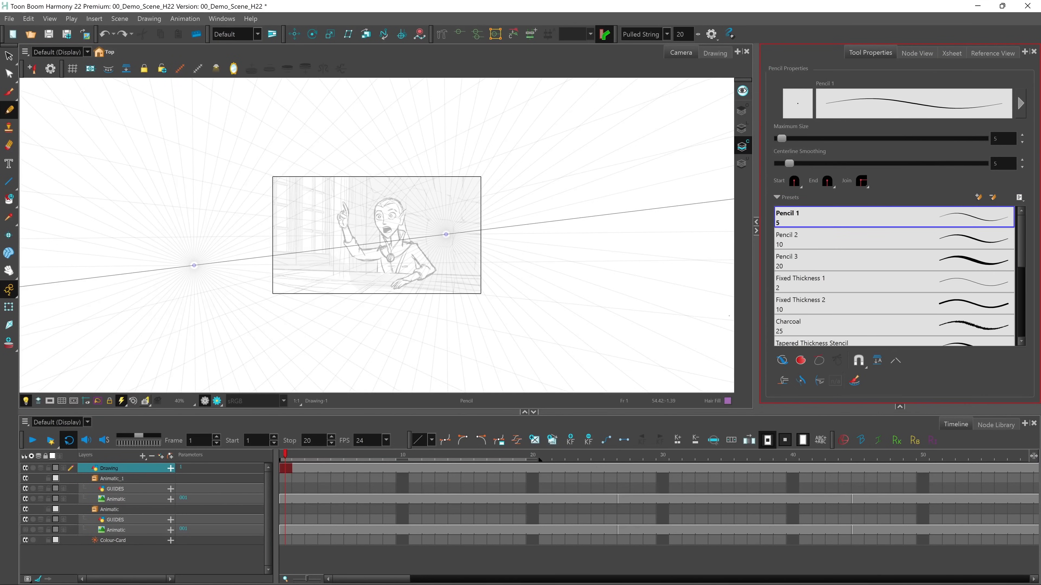
key("2")
key("2")
key("2")
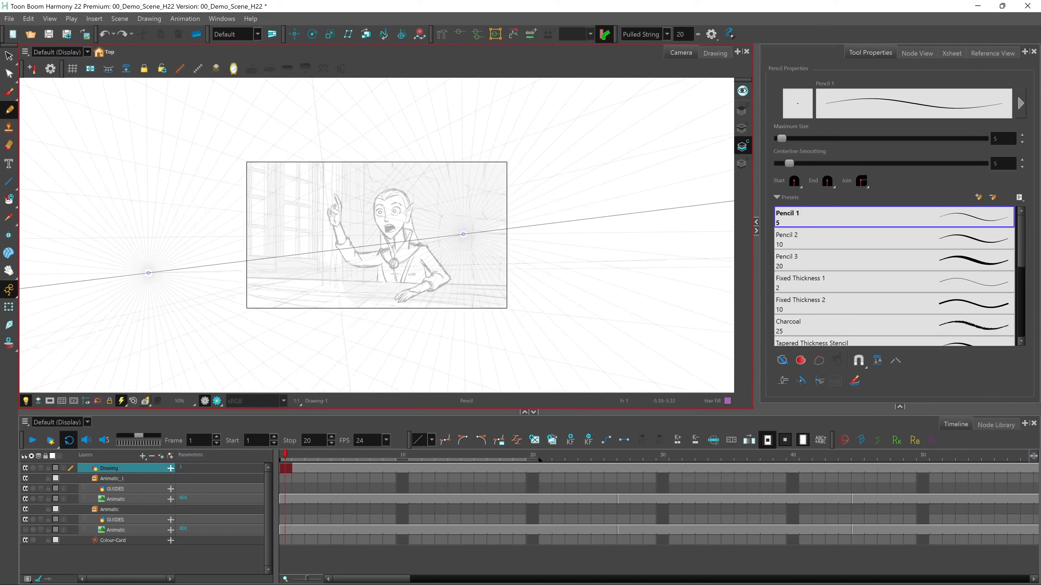
key("space")
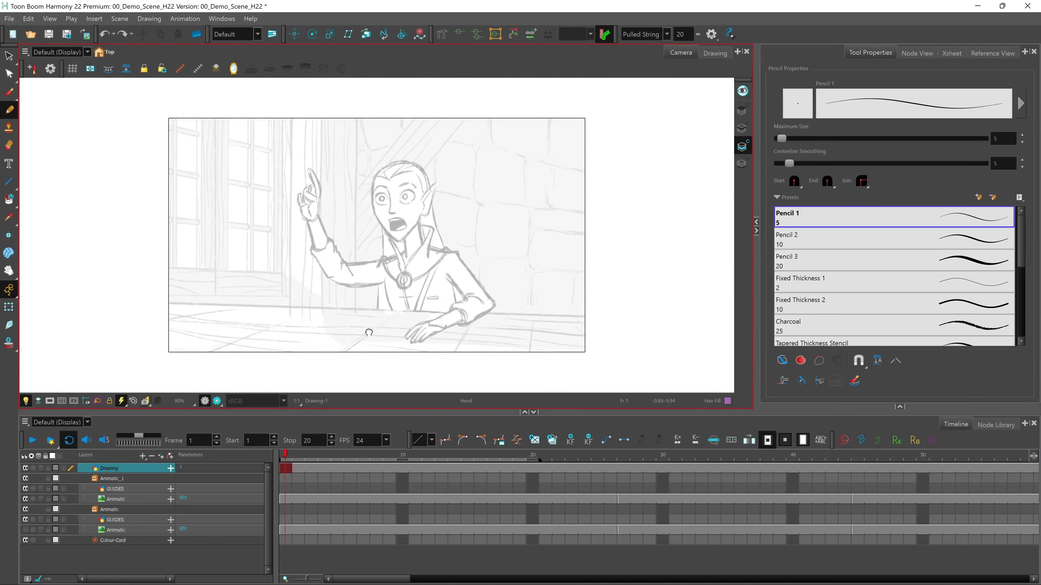
left_click_drag(369, 332, 386, 322)
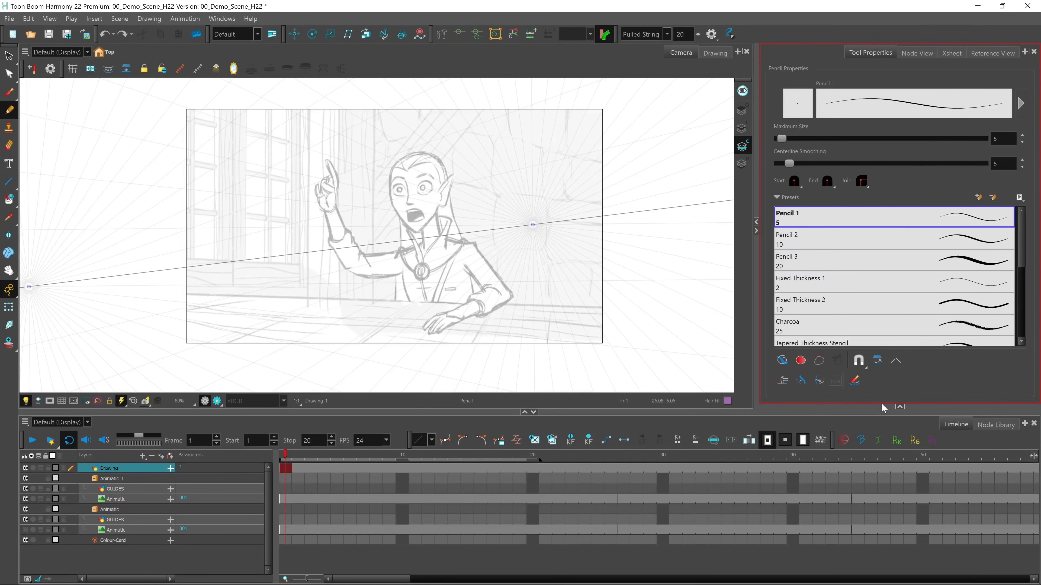
left_click(898, 406)
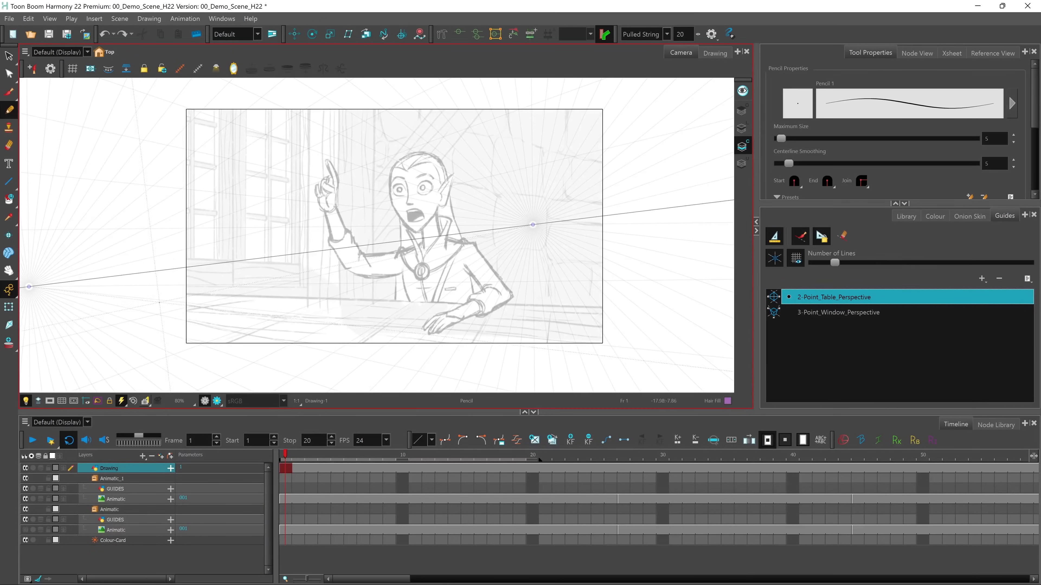
Draw the table's two long edge lines and two crossing lines along the two-point perspective guide
left_click_drag(179, 303, 615, 345)
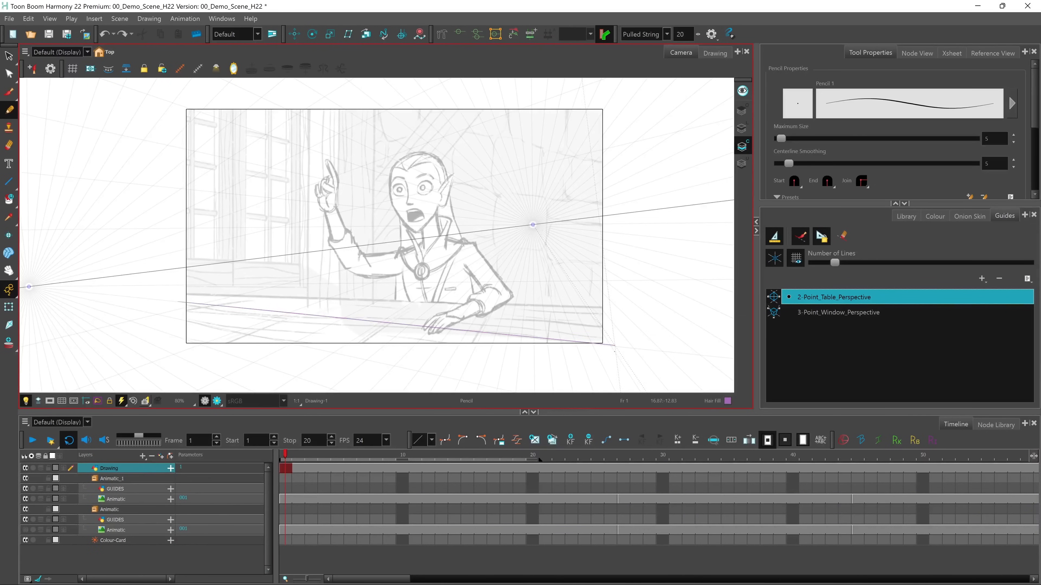
left_click_drag(182, 294, 637, 319)
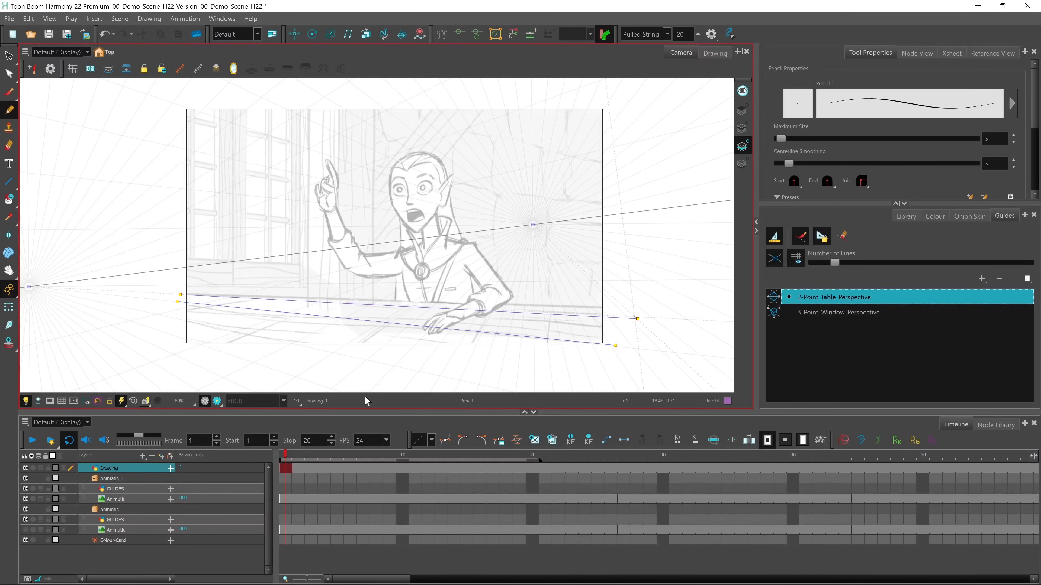
left_click_drag(197, 356, 351, 295)
left_click_drag(286, 382, 396, 313)
Activate the 3-Point_Window_Perspective guide and draw the window's two vertical sides, its bottom edge and a short crossbar along it
left_click(852, 312)
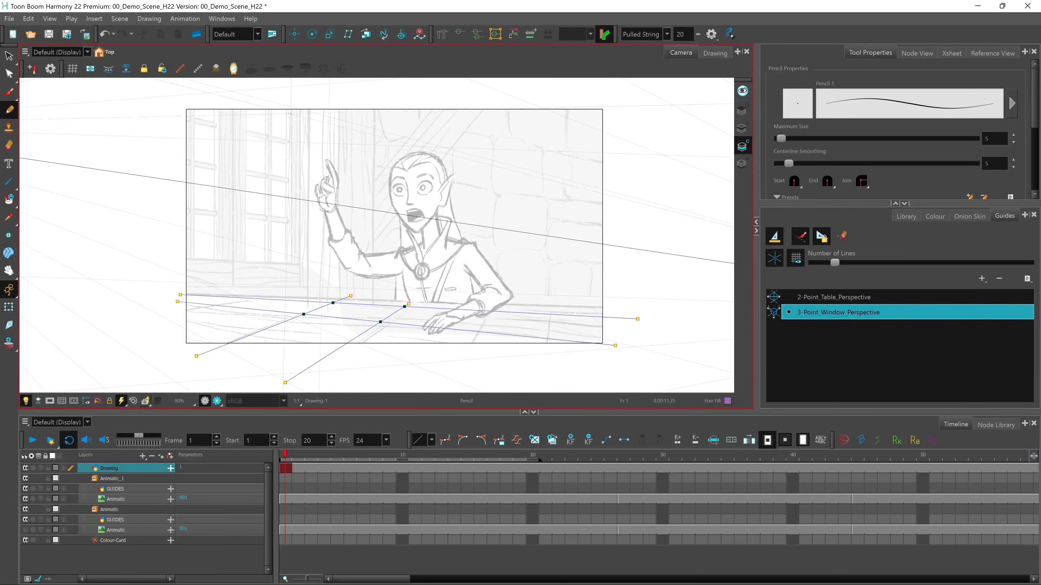
key("space")
left_click_drag(293, 178, 306, 221)
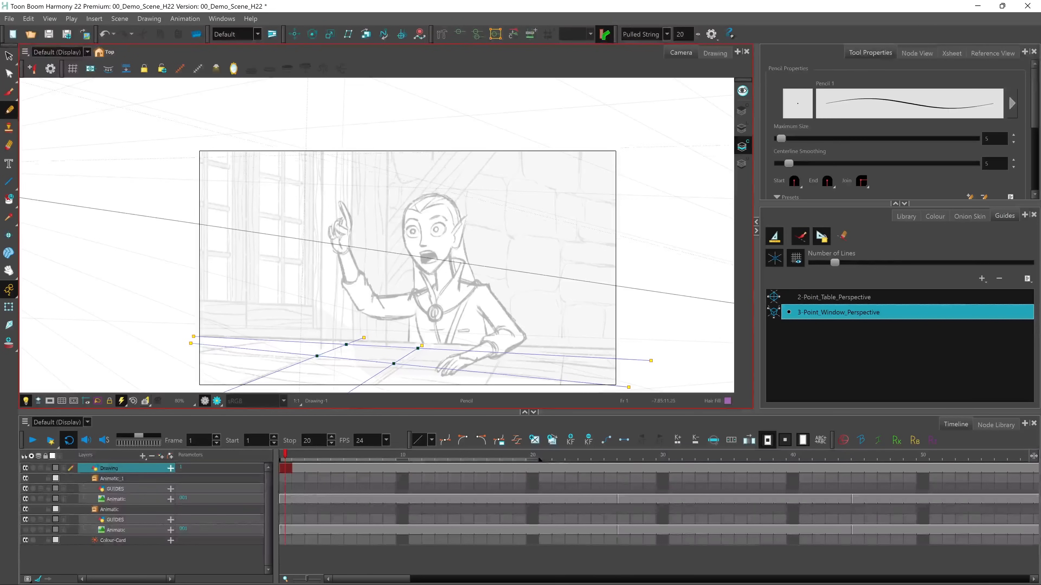
left_click_drag(305, 149, 301, 309)
left_click_drag(258, 148, 257, 292)
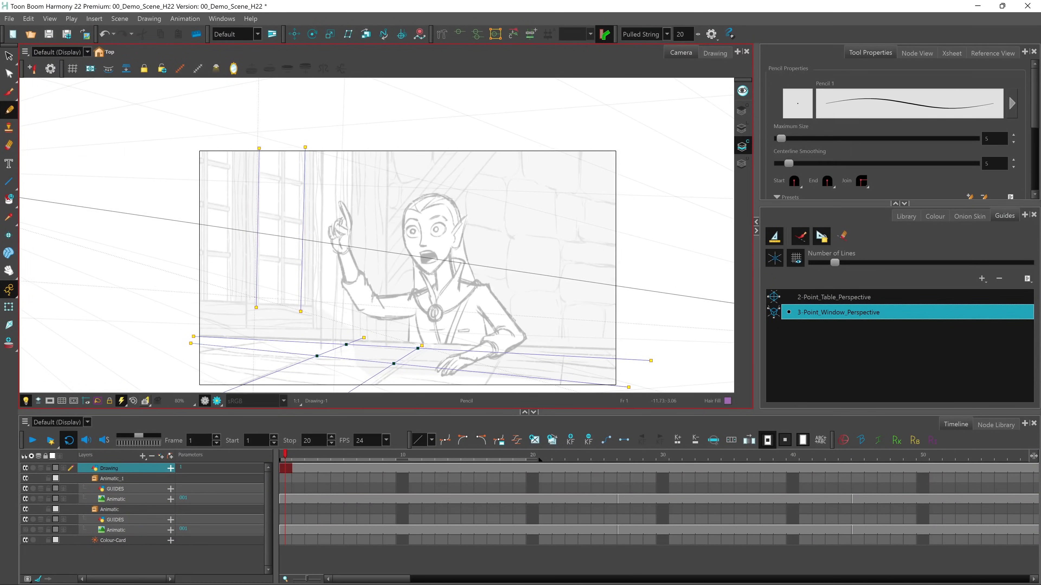
left_click_drag(182, 301, 304, 310)
left_click_drag(256, 210, 280, 216)
Turn the guides off and trace the outline of the character's raised finger freehand
left_click(775, 241)
scroll(349, 216, "up", 4)
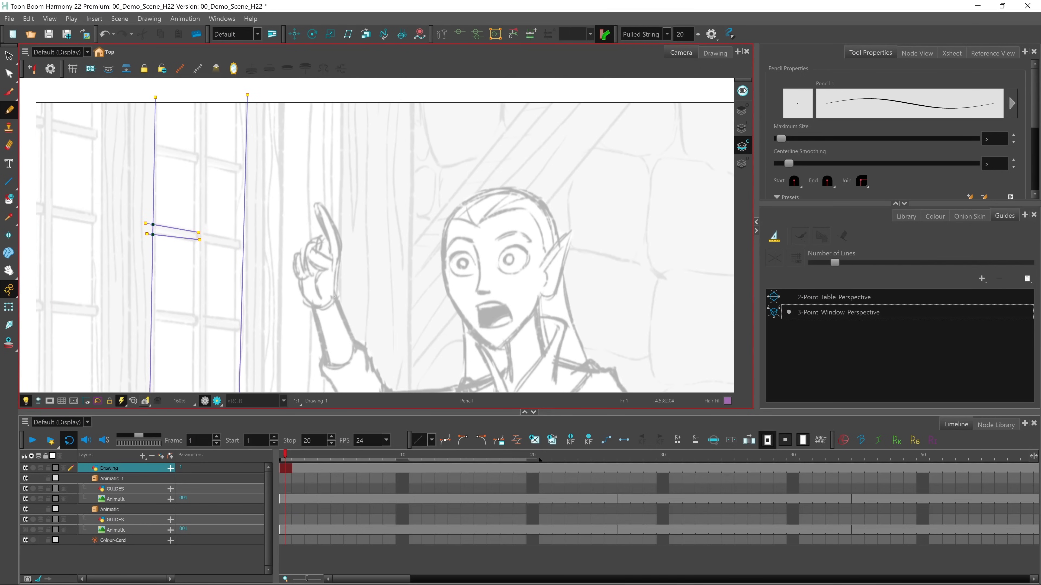
left_click_drag(335, 297, 339, 268)
mouse_move(325, 209)
left_mouse_down()
mouse_move(317, 204)
mouse_move(321, 228)
left_mouse_up()
Reactivate the 3-Point_Window_Perspective guide and draw the two vertical lines of the window's central bar down to the crossbar
left_click(815, 313)
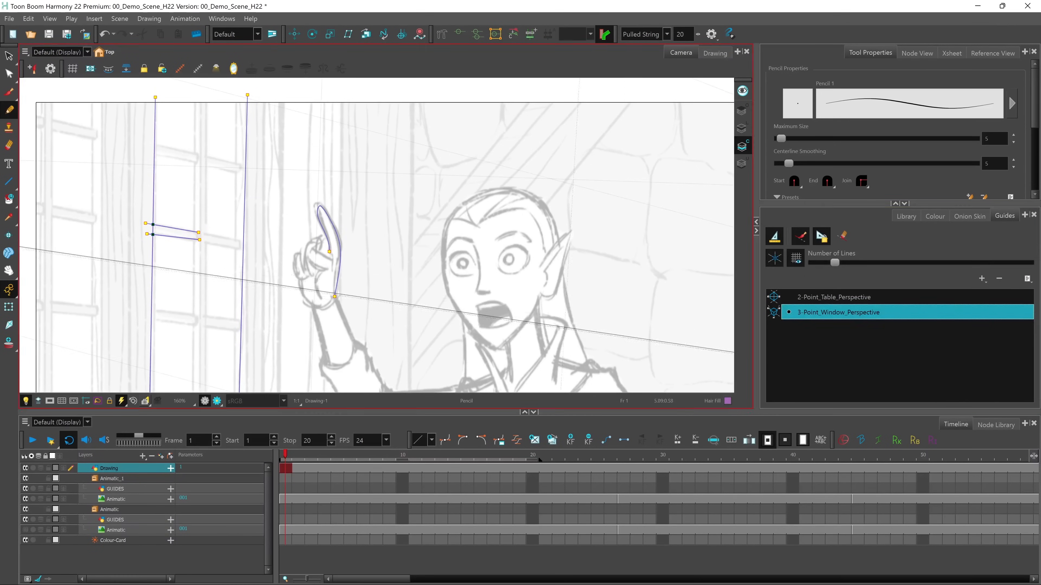
left_click_drag(197, 104, 194, 230)
left_click_drag(208, 100, 205, 232)
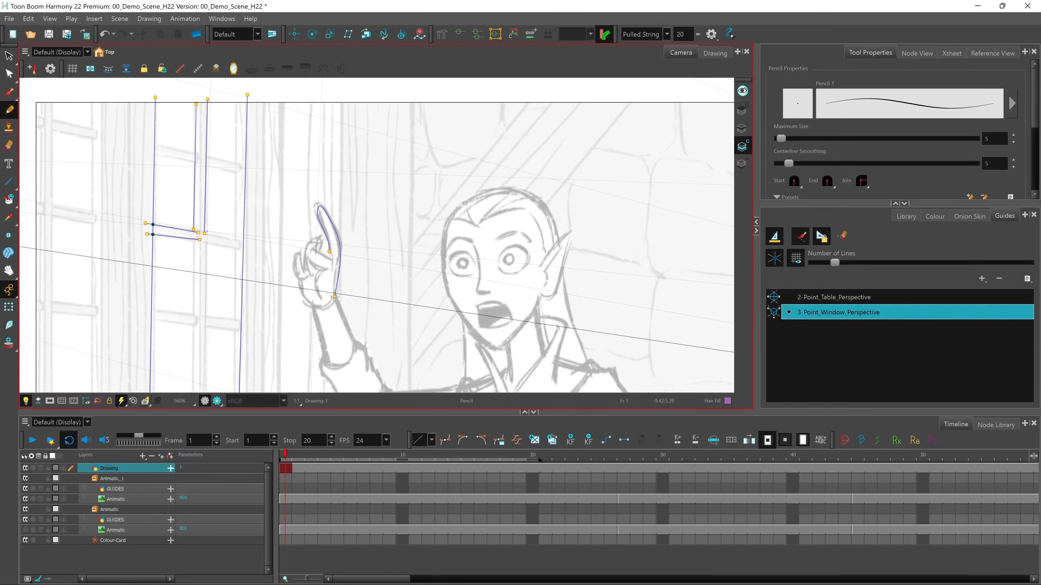
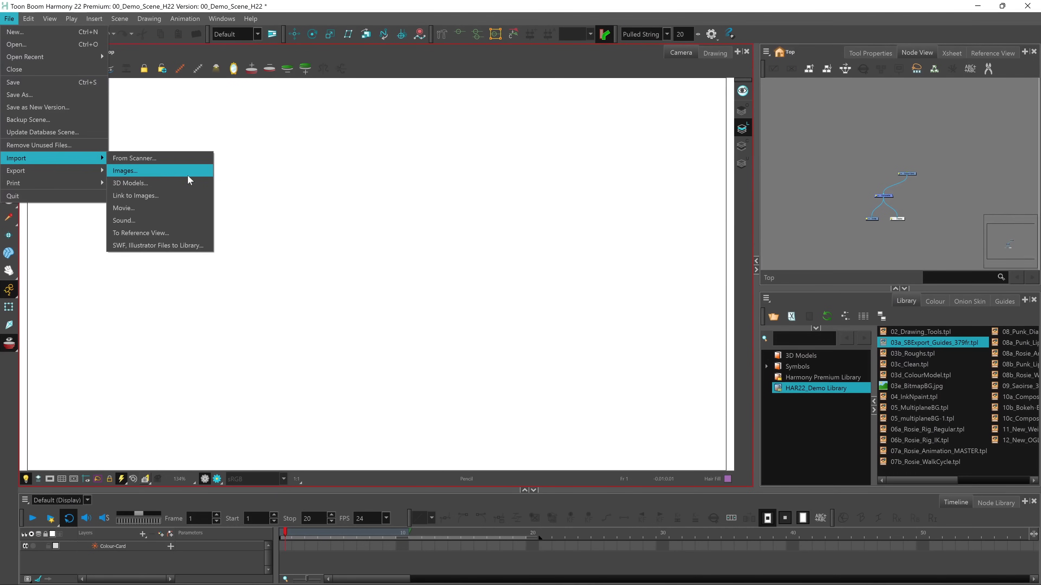
left_click(289, 152)
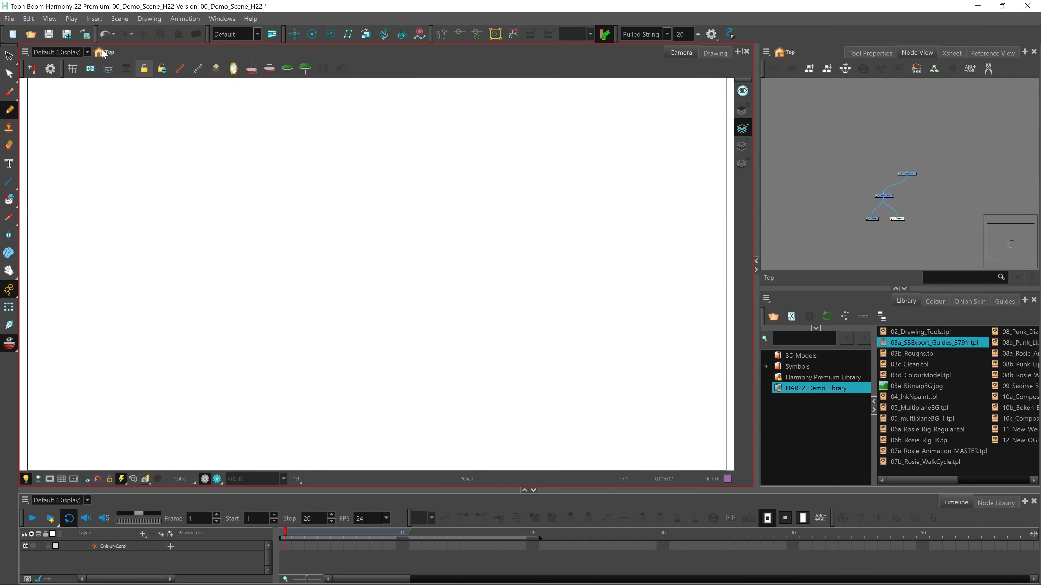
Examine the new-layer colour space options in the image import settings and leave without importing turnaround_v6.jpg
left_click(88, 37)
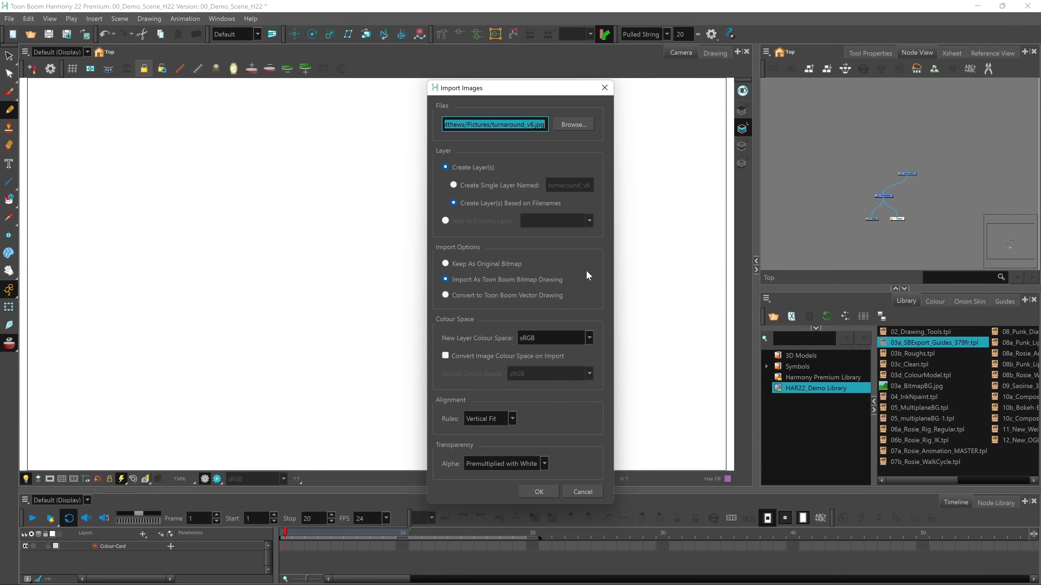
left_click(590, 338)
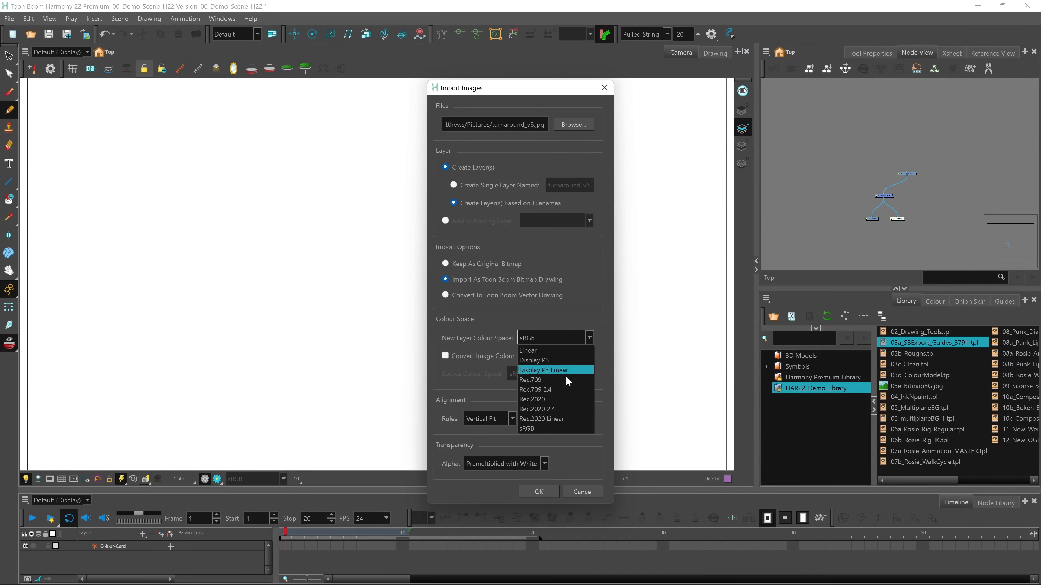
left_click(599, 360)
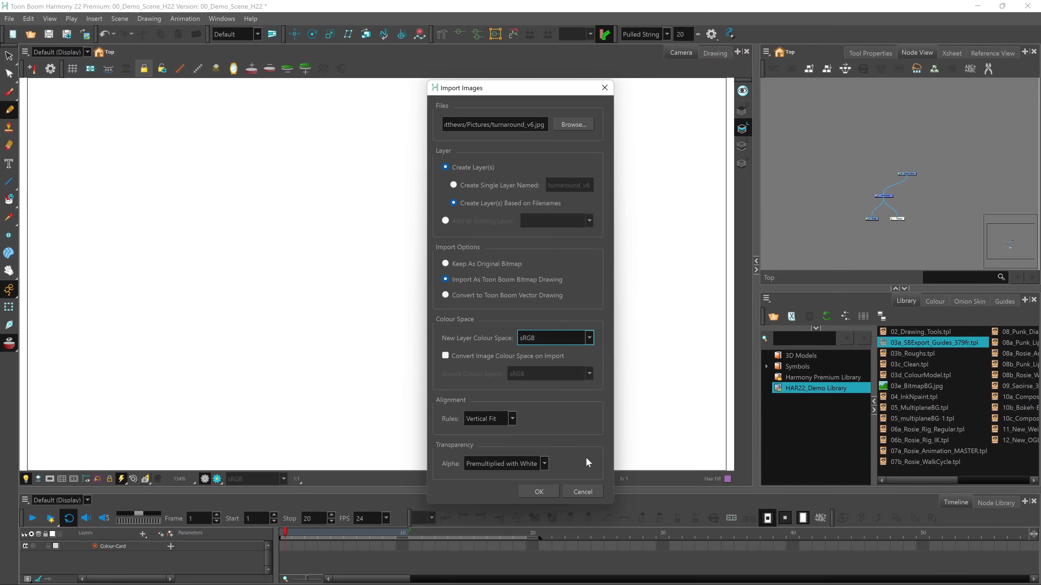
left_click(582, 491)
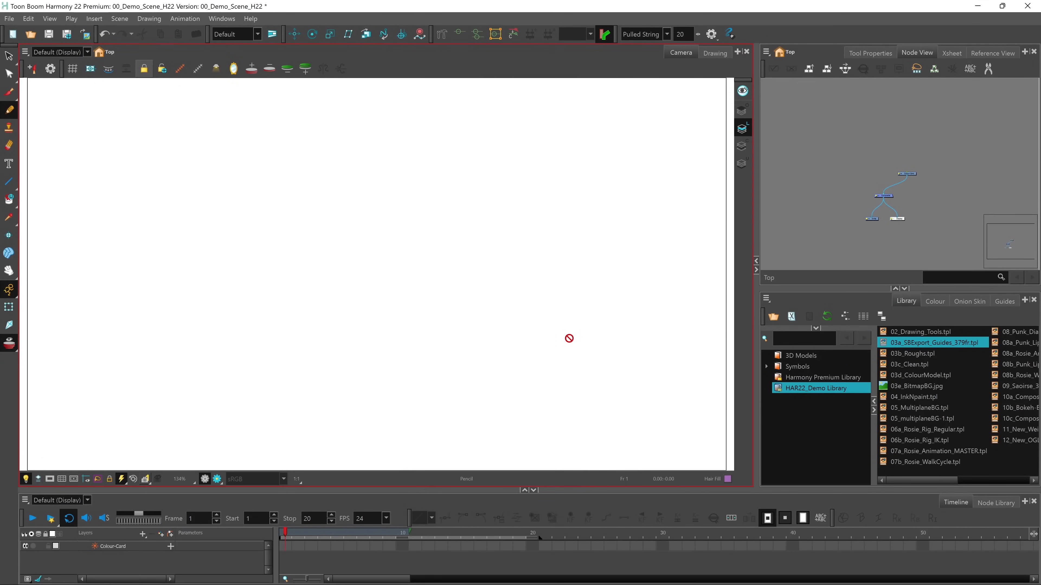
Add the 05_MultiplaneBG.tpl template from the HAR22_Demo Library to the scene
left_click(936, 409)
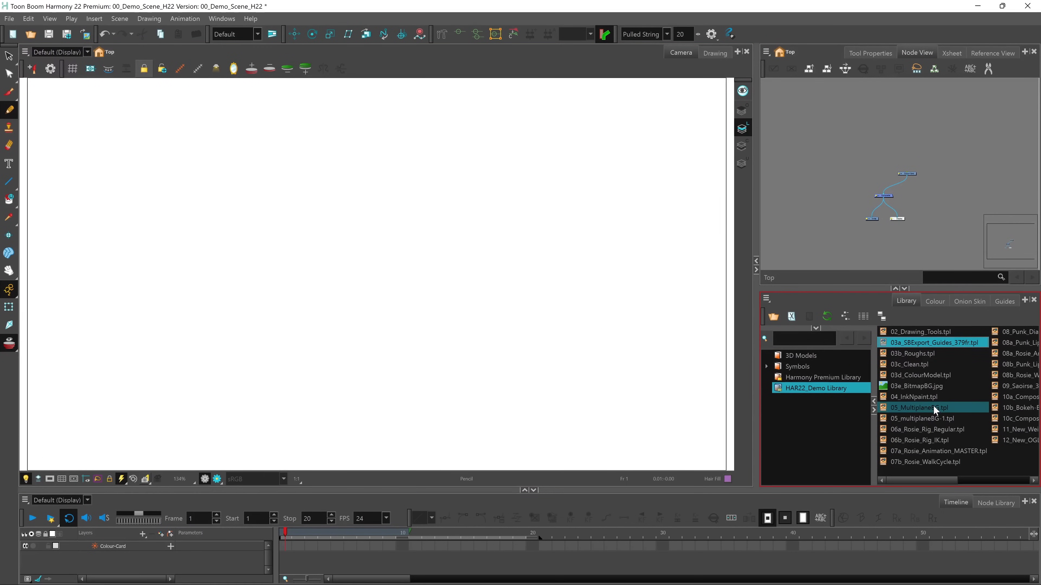
left_click_drag(936, 407, 384, 301)
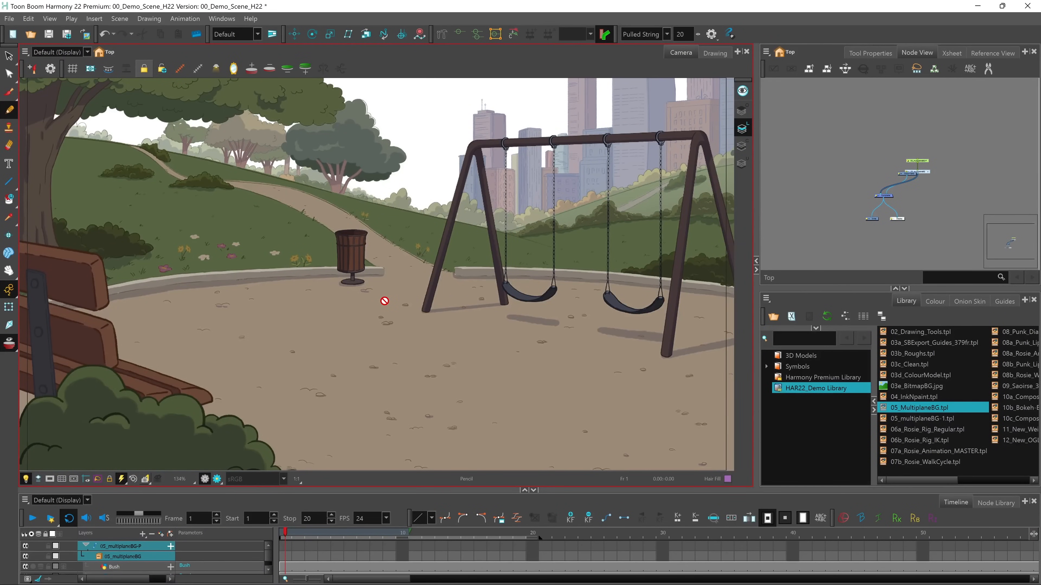
Enter the 05_multiplaneBG group and inspect its Bush, Bench, Front_Park_Clean, Back_hill, City and Sky layers one by one
left_click(929, 173)
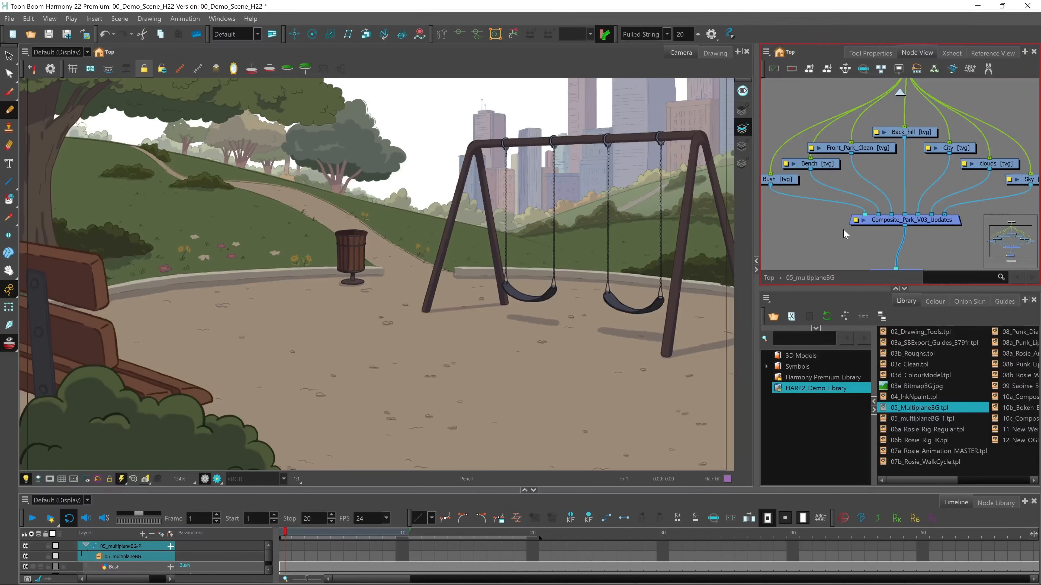
left_click(784, 183)
left_click(830, 162)
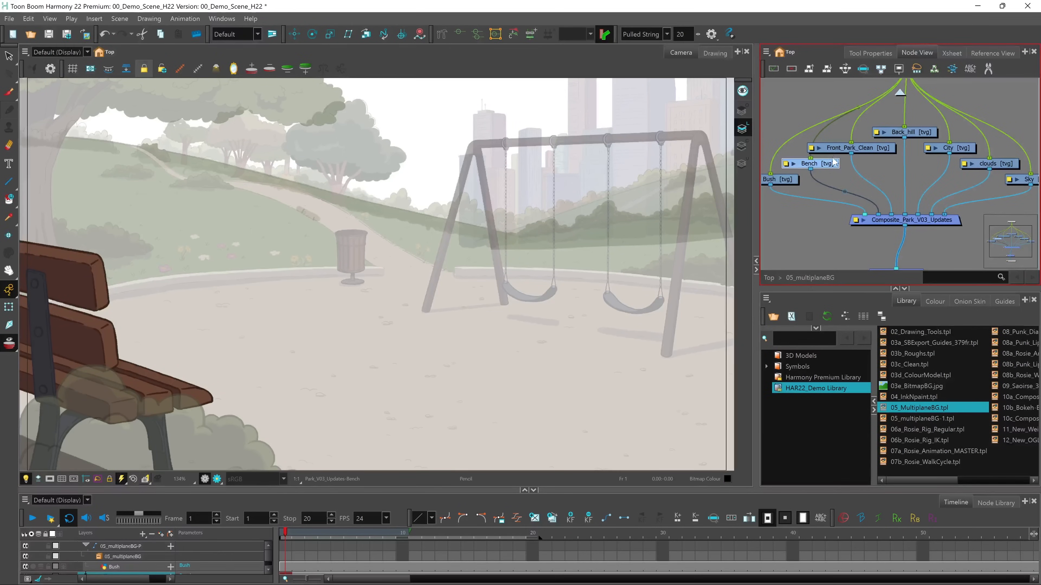
left_click(888, 148)
left_click(915, 132)
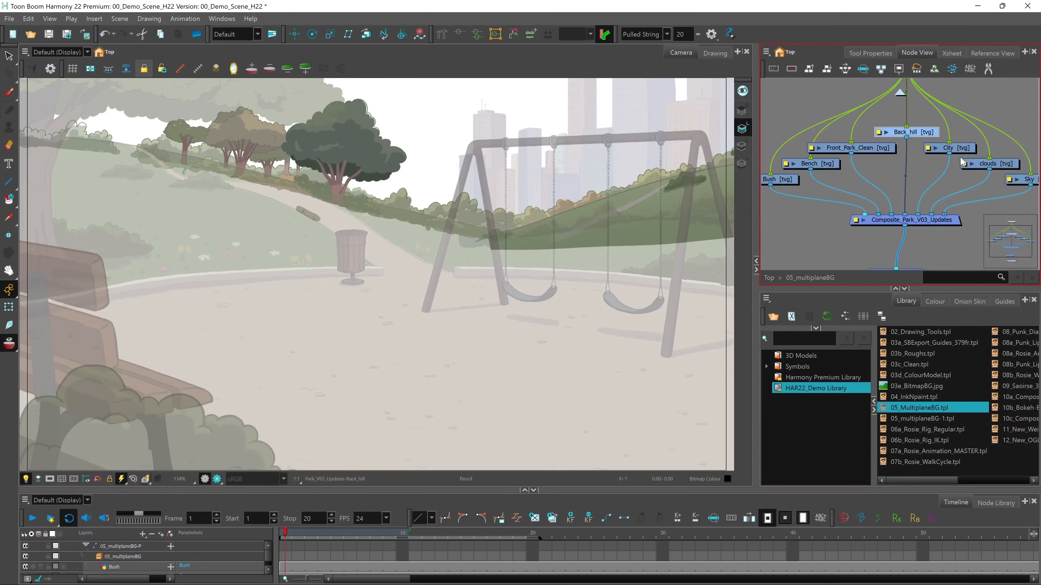
left_click(963, 149)
left_click(1020, 180)
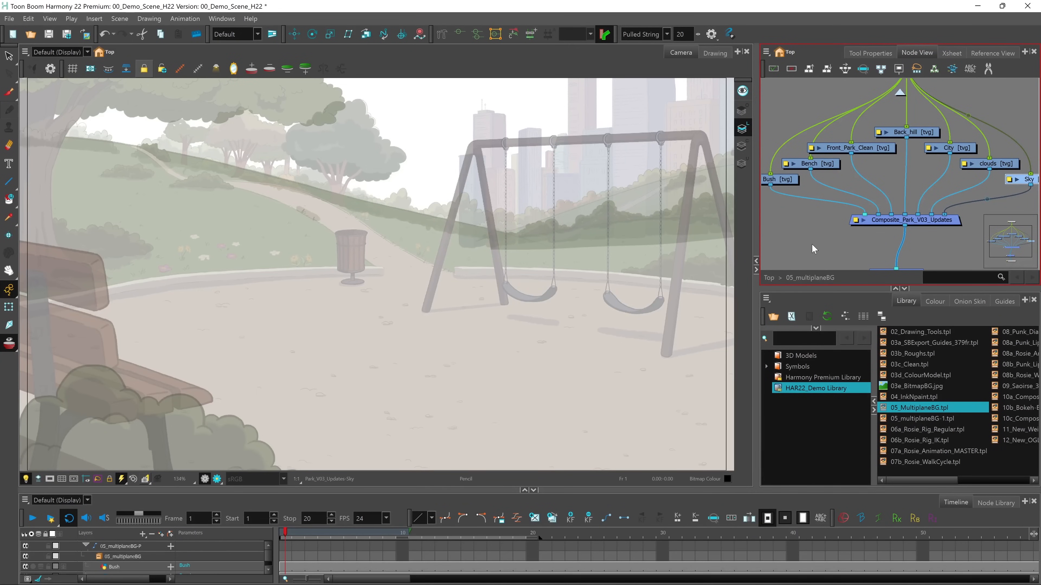
Examine the depth spacing of the park layers by orbiting the Perspective view, and return to the Camera view
left_click(8, 307)
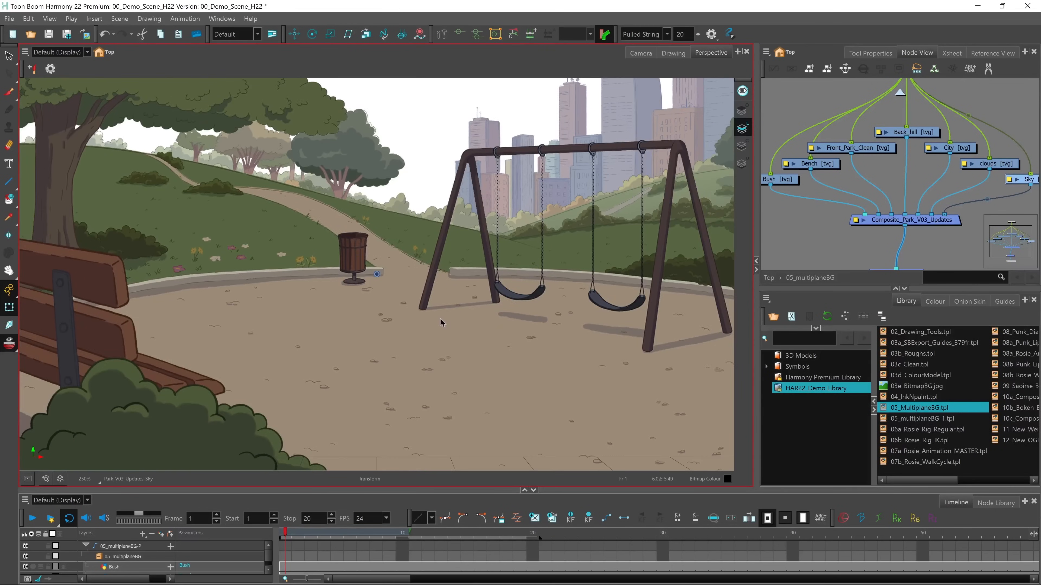
scroll(438, 323, "down", 3)
key("ctrl+shift+space")
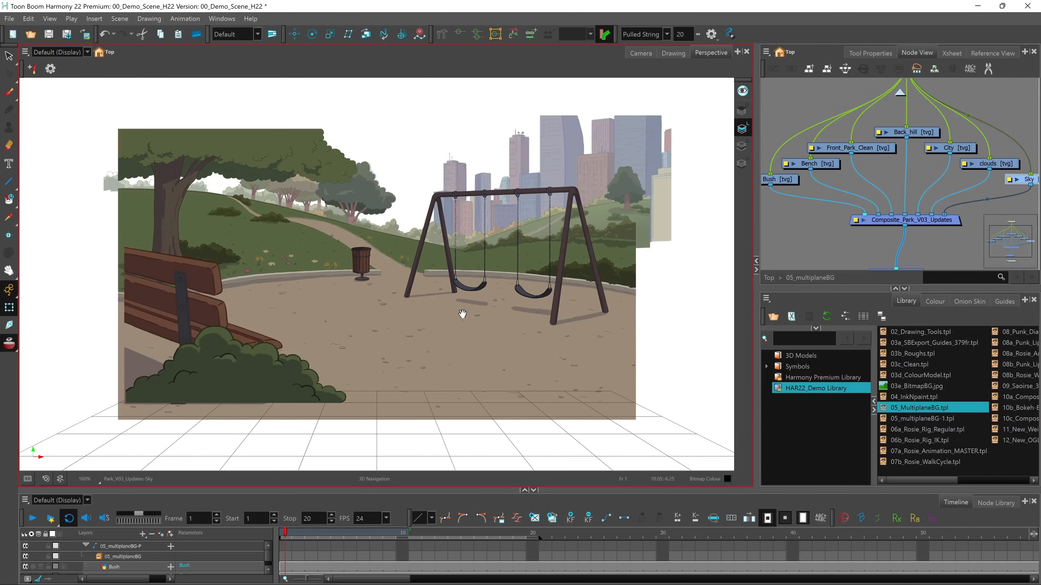
left_click_drag(485, 306, 464, 334)
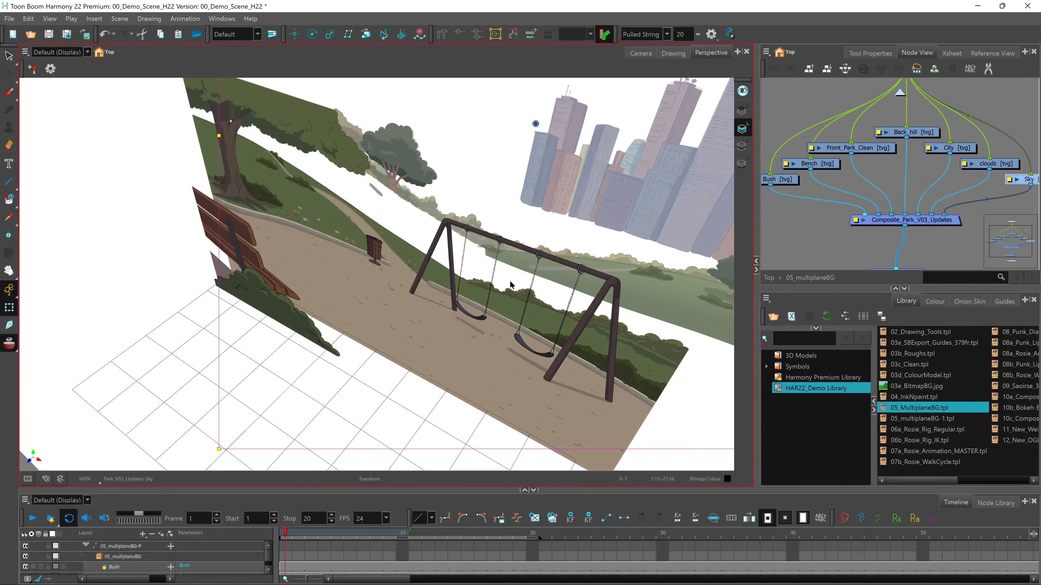
key("space")
left_click_drag(498, 369, 515, 354)
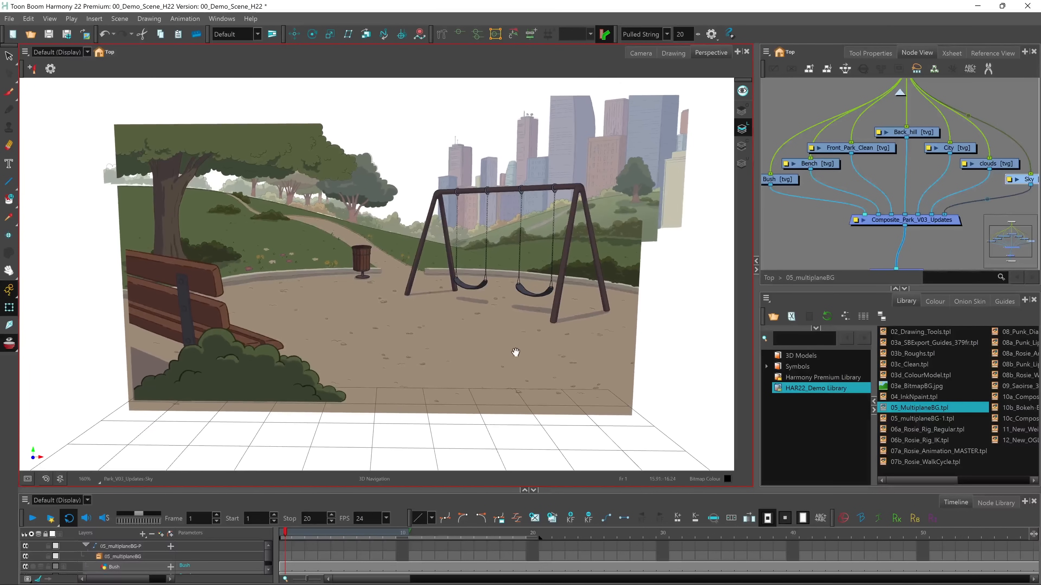
left_click(641, 54)
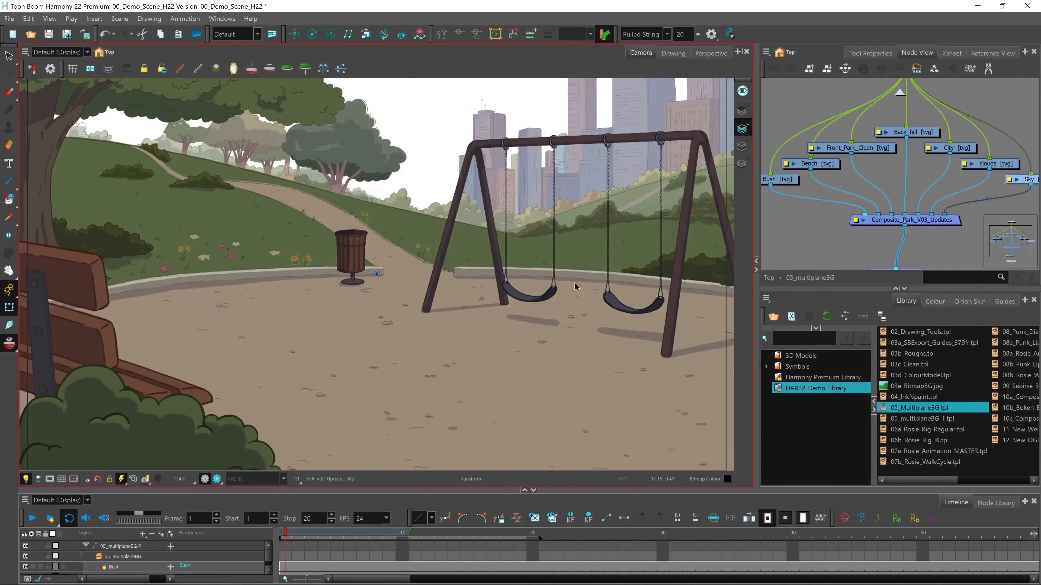
Switch the timeline display to Display All and add a camera with a peg controlling it
left_click_drag(341, 492, 341, 441)
left_click(85, 450)
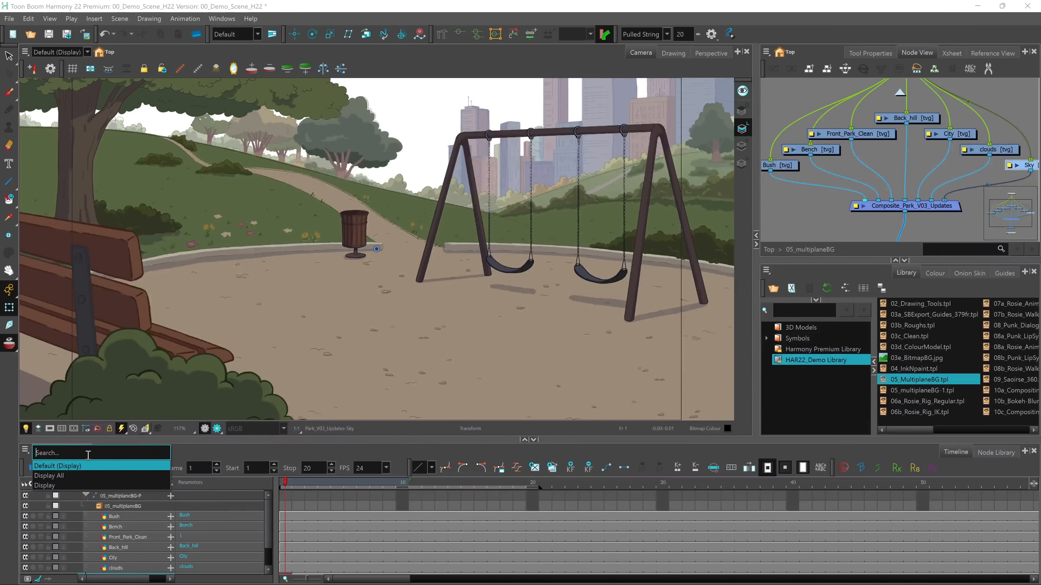
left_click(78, 474)
left_click(143, 483)
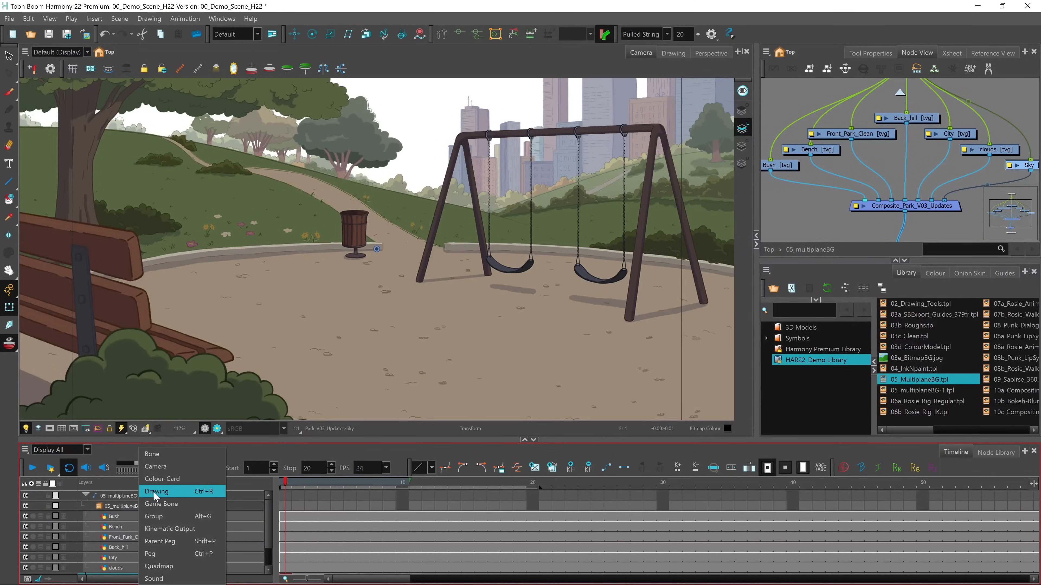
left_click(168, 467)
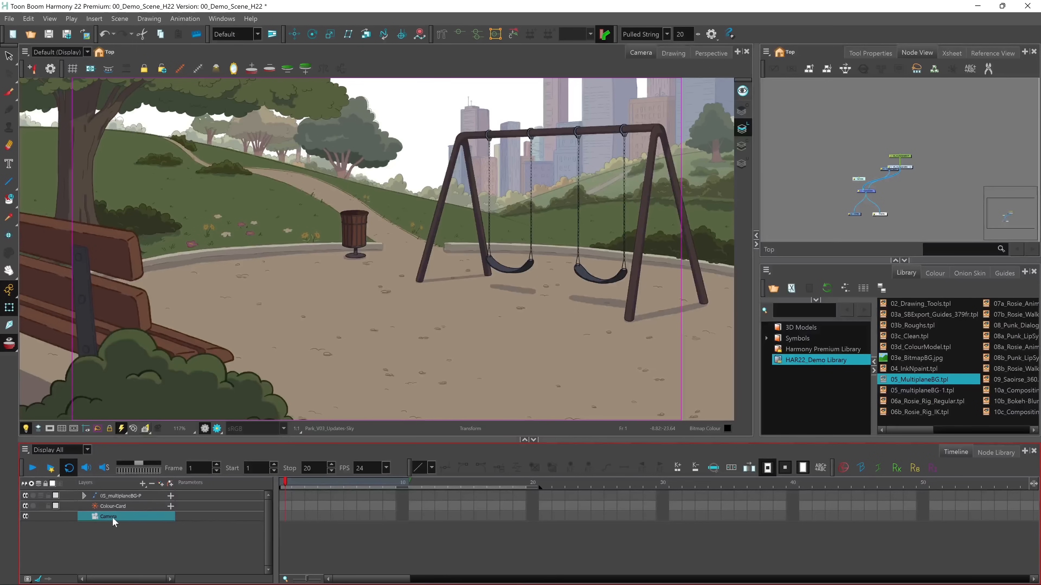
left_click(143, 483)
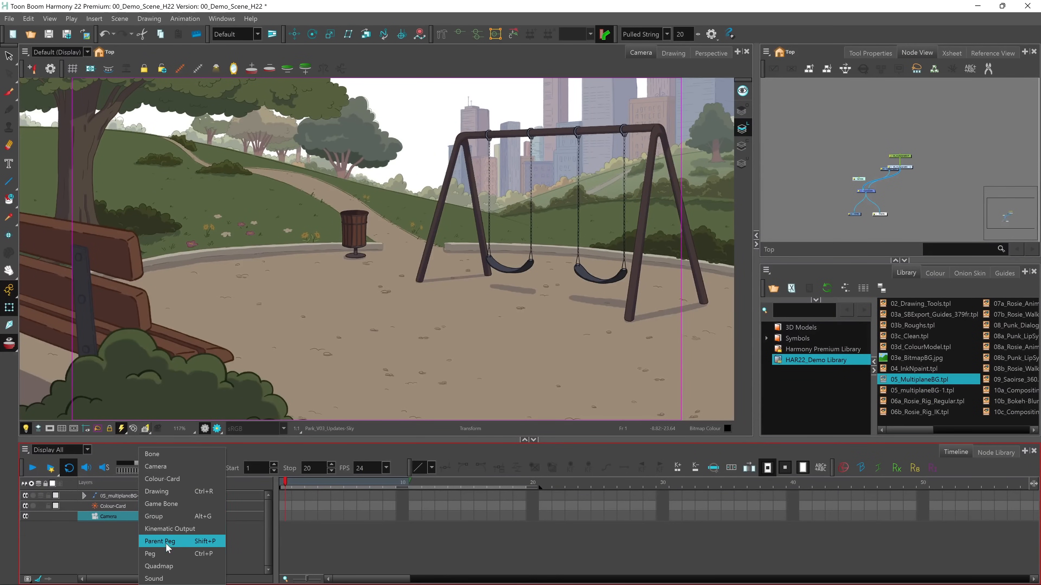
left_click(163, 553)
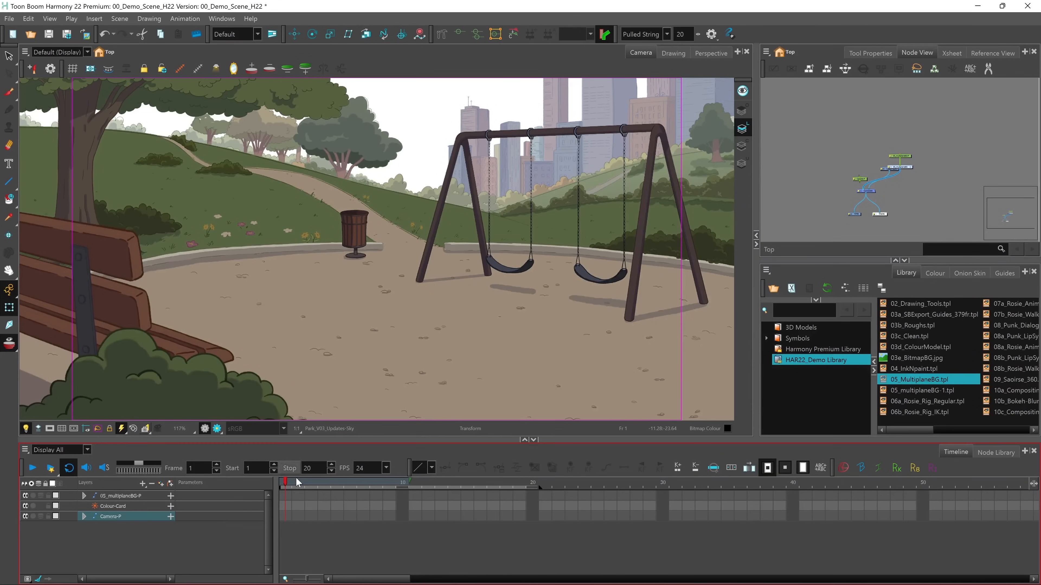
Keyframe the camera peg at frames 1 and 30, with the scene's stop frame at 30
left_click(285, 517)
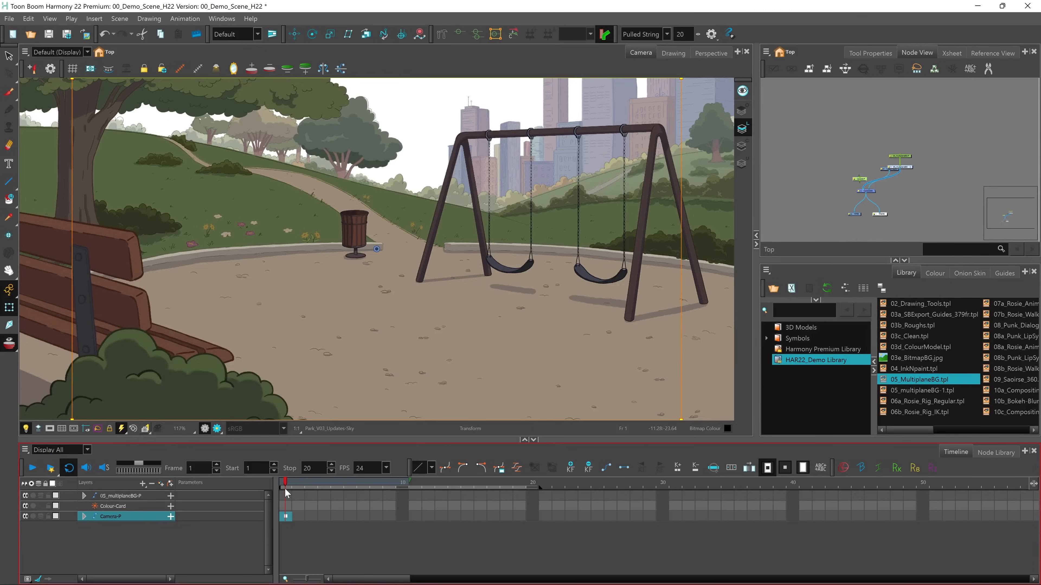
left_click(384, 484)
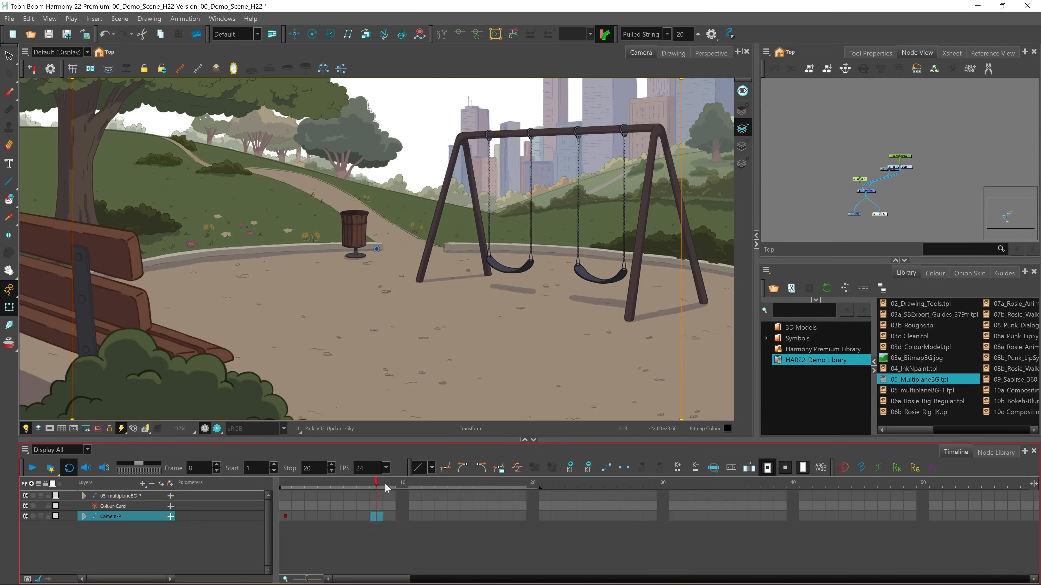
left_click(663, 517)
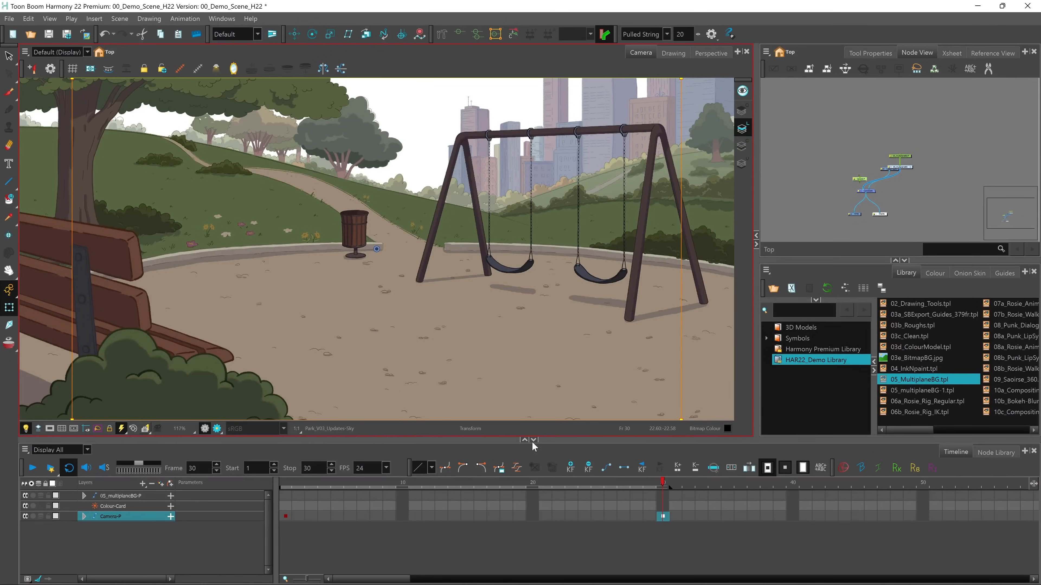
Enlarge the camera frame slightly at frame 1, and at frame 30 shrink it and shift it upward for a closer framing
left_click(286, 517)
left_click_drag(680, 79, 744, 57)
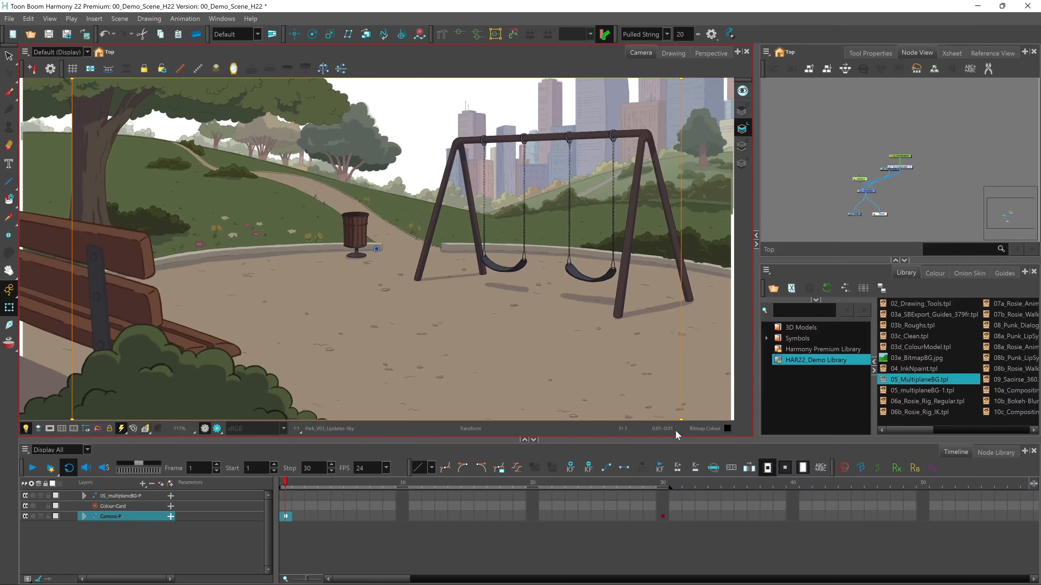
left_click(662, 515)
left_click_drag(681, 79, 524, 204)
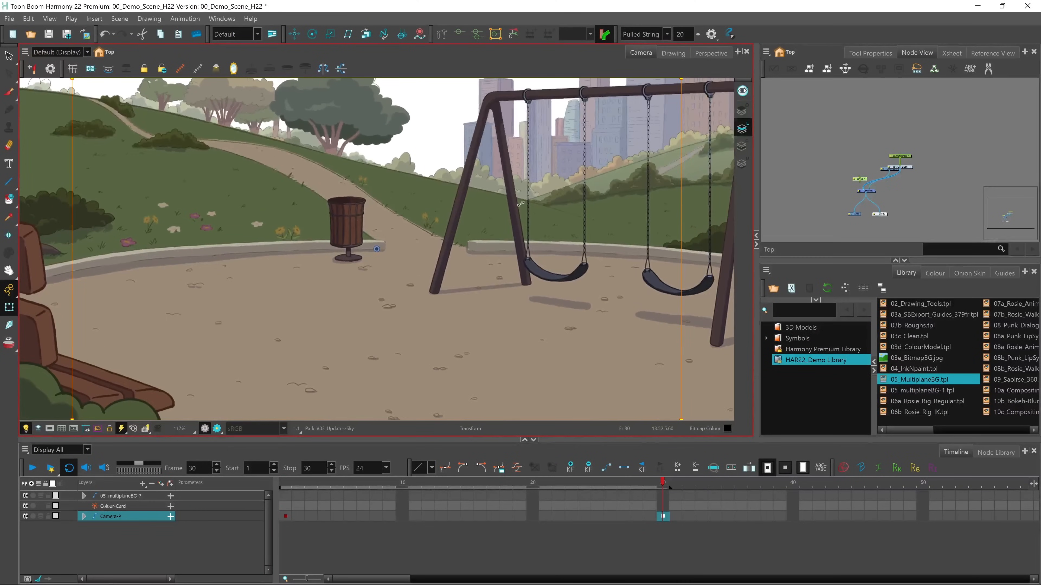
left_click_drag(382, 255, 396, 224)
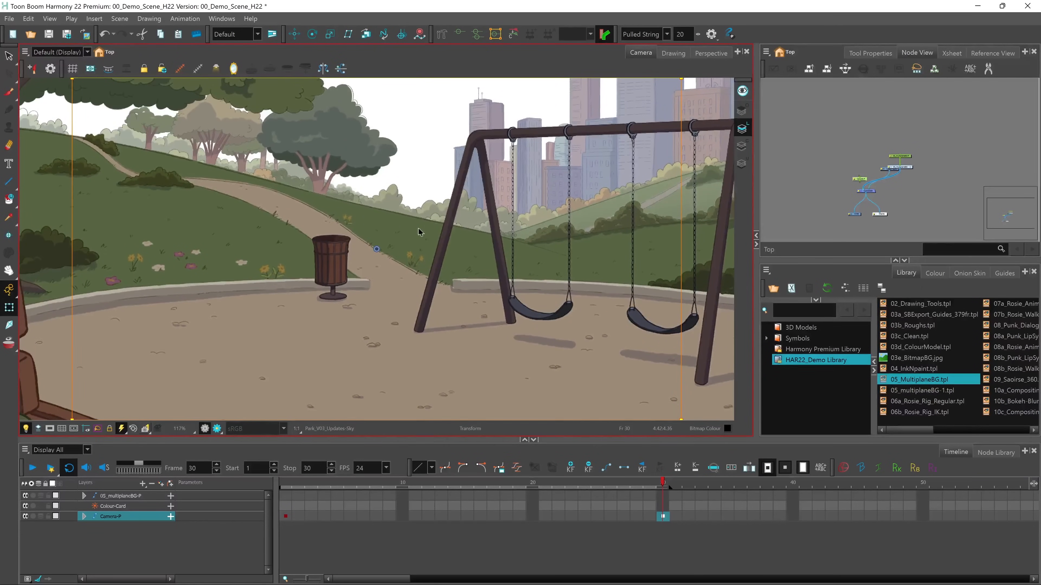
left_click_drag(681, 78, 622, 130)
Turn the span between the camera peg's two keyframes into a motion segment and scrub the first frames
left_click(286, 517)
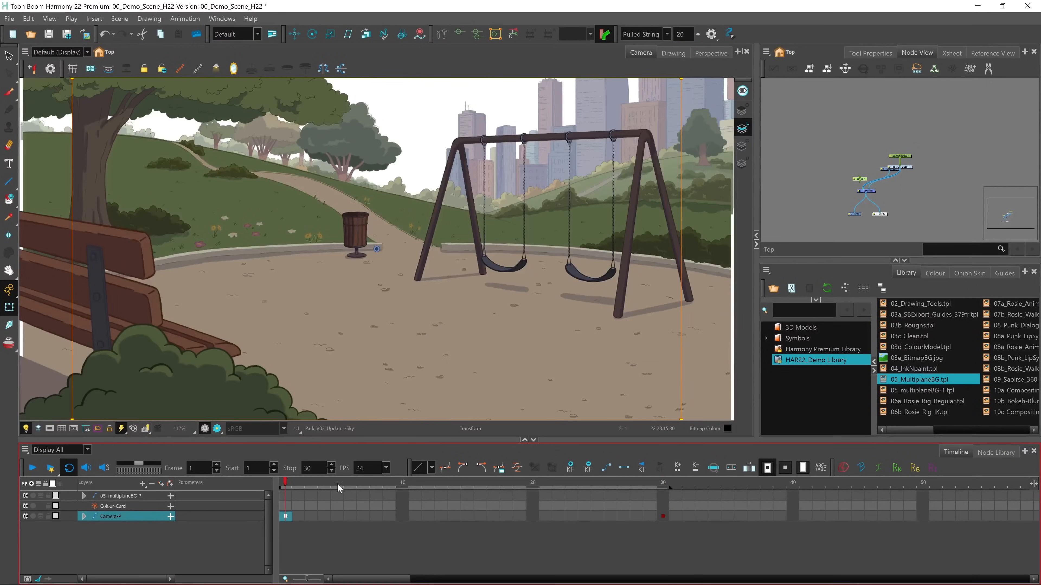
left_click(608, 470)
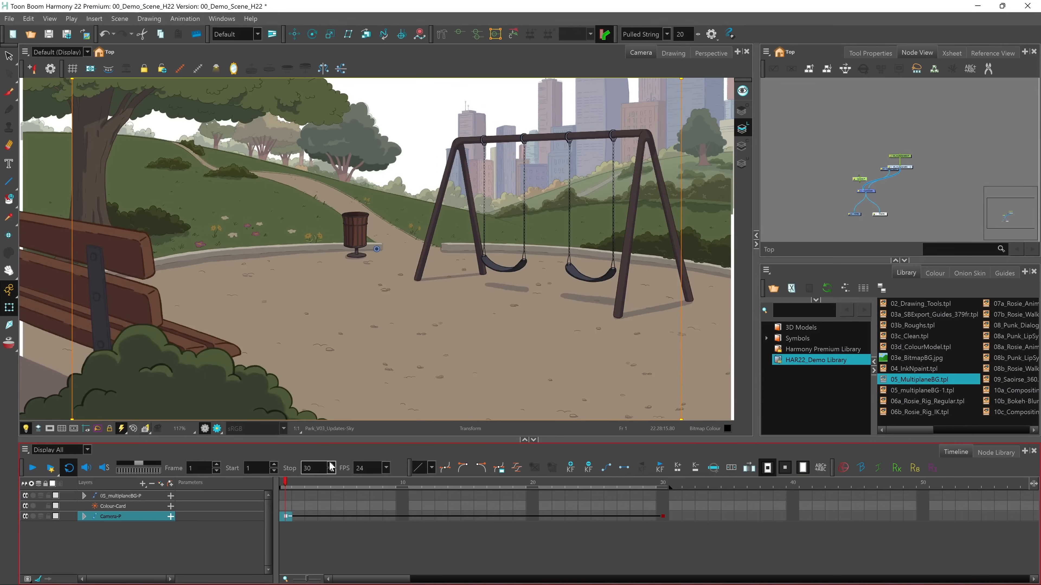
mouse_move(291, 483)
left_mouse_down()
mouse_move(637, 493)
mouse_move(472, 480)
mouse_move(284, 493)
left_mouse_up()
Refine the camera's closing pose at frame 30 by shrinking its frame a little more and moving it higher
left_click(663, 517)
left_click_drag(681, 78, 665, 88)
left_click_drag(382, 254, 400, 222)
left_click(285, 516)
Play the camera move and scrub back to frame 1 to examine the parallax between the park layers
left_click(33, 468)
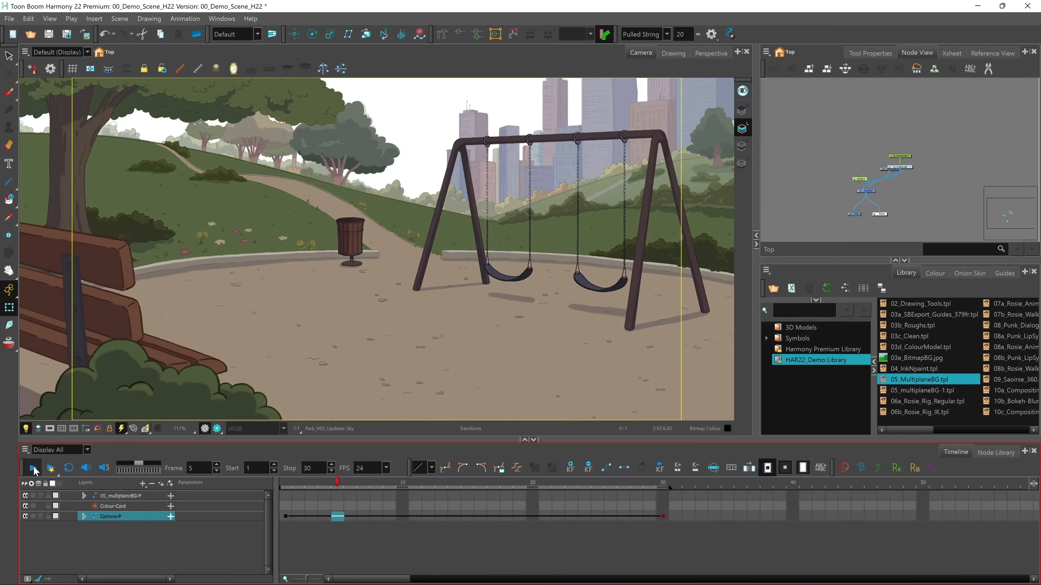
left_click(36, 467)
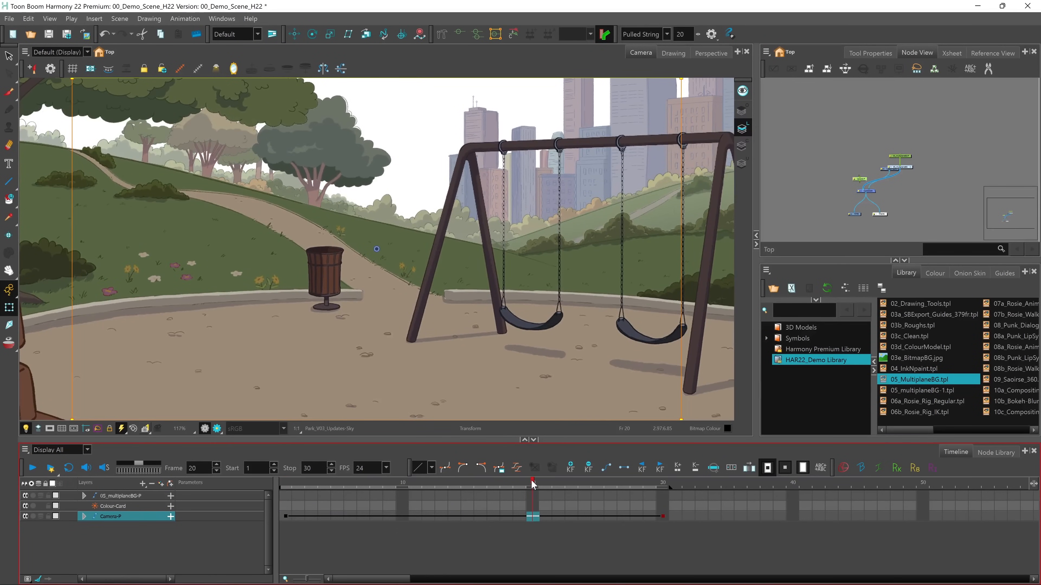
left_click_drag(529, 484, 288, 485)
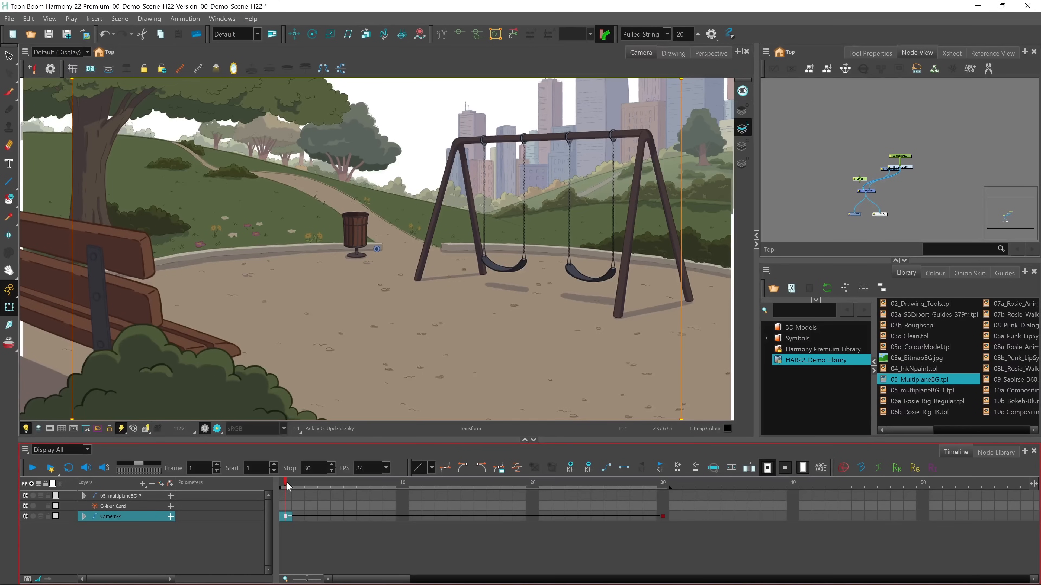
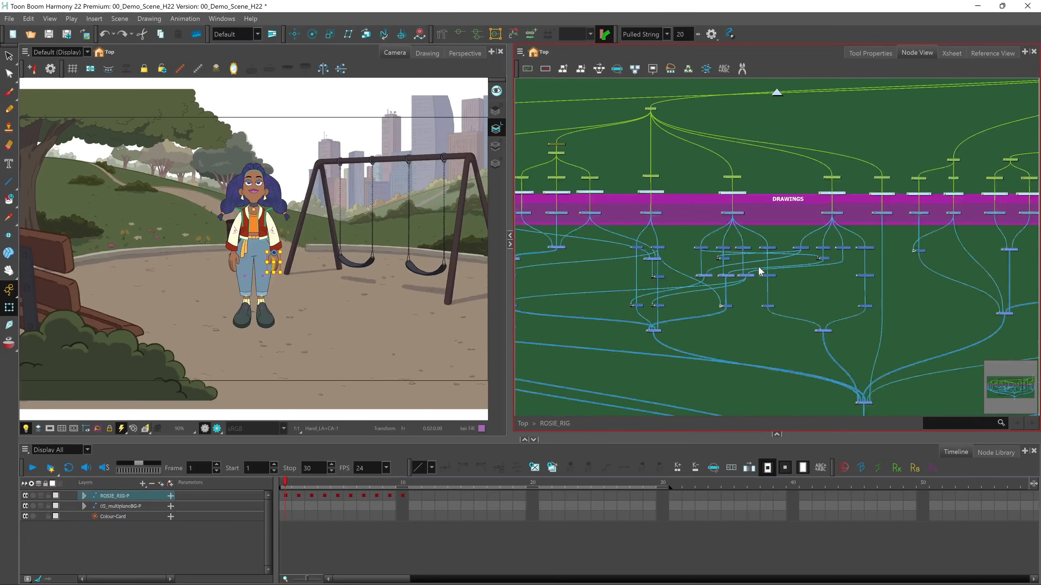
scroll(759, 267, "down", 1)
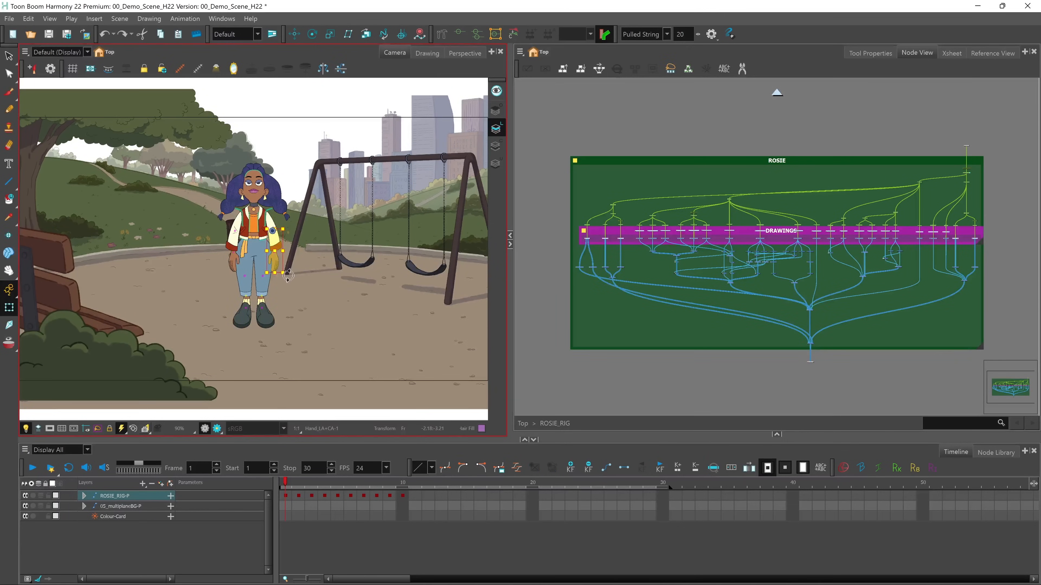
Rotate both of the Rosie rig's arms outward from her sides, undoing the first trial rotation
mouse_move(286, 279)
left_mouse_down()
mouse_move(254, 280)
mouse_move(310, 267)
mouse_move(335, 225)
left_mouse_up()
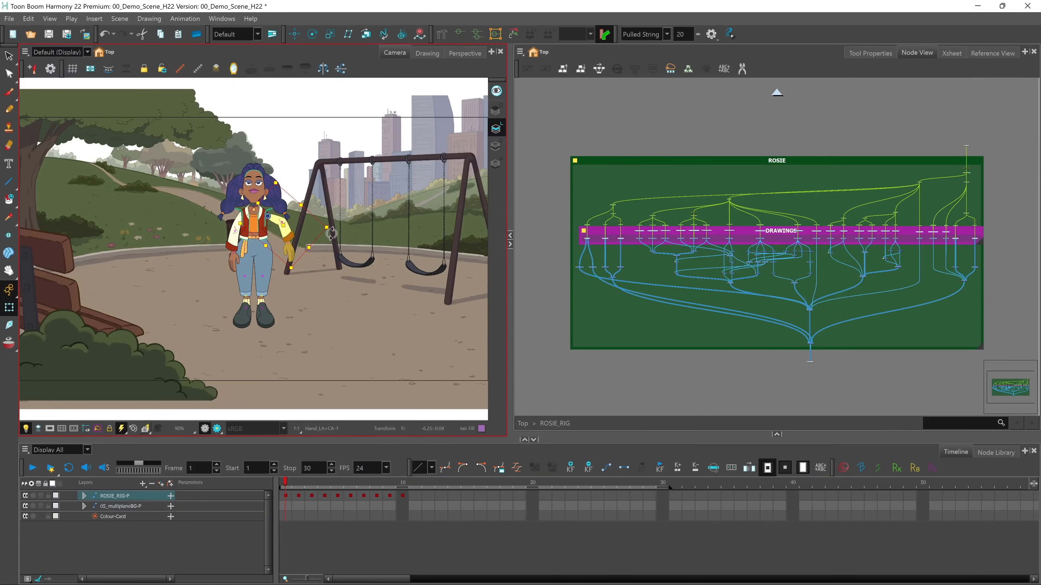
key("ctrl+z")
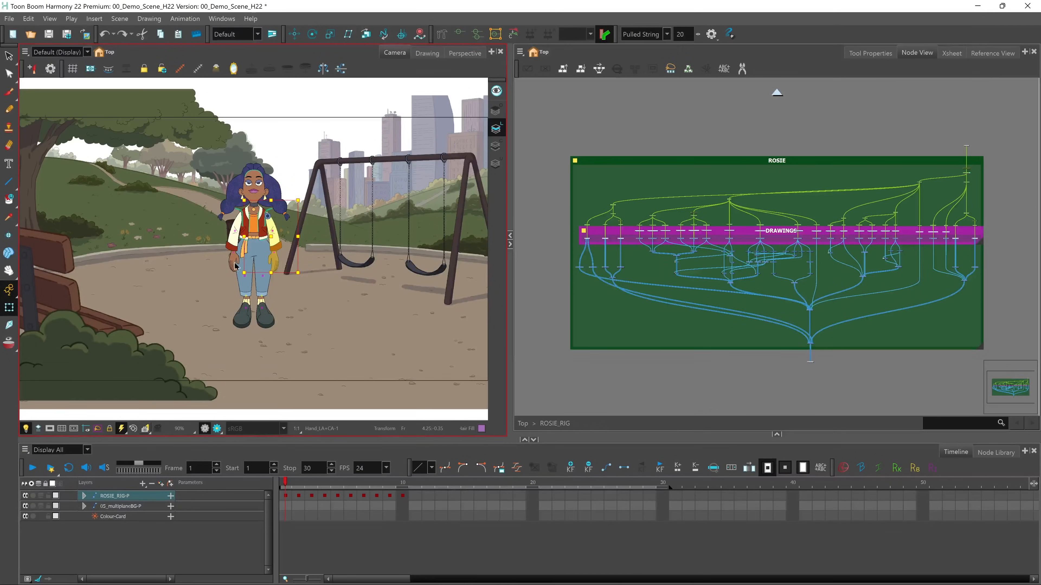
left_click(233, 265)
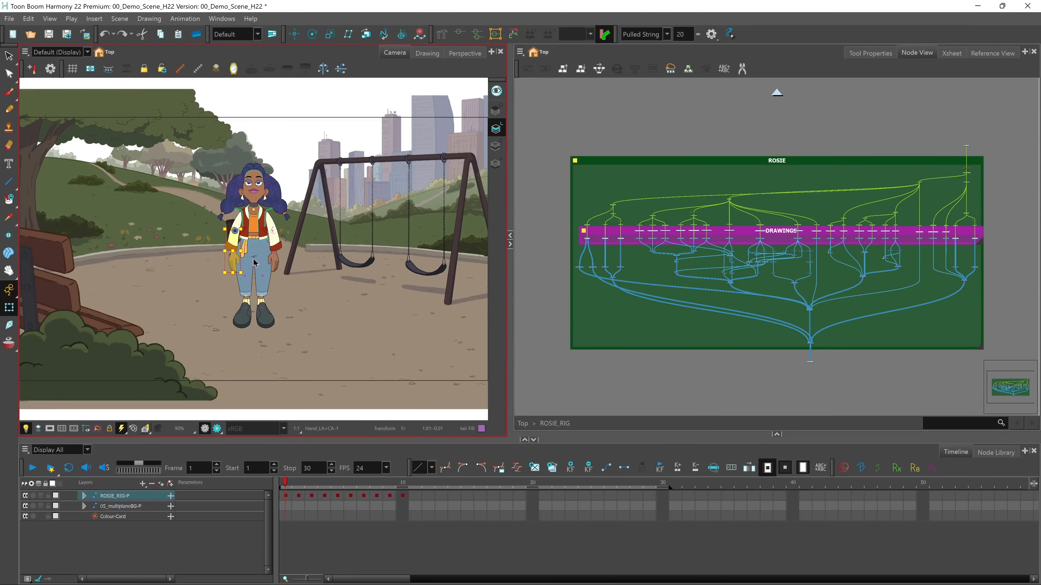
left_click_drag(268, 274, 226, 228)
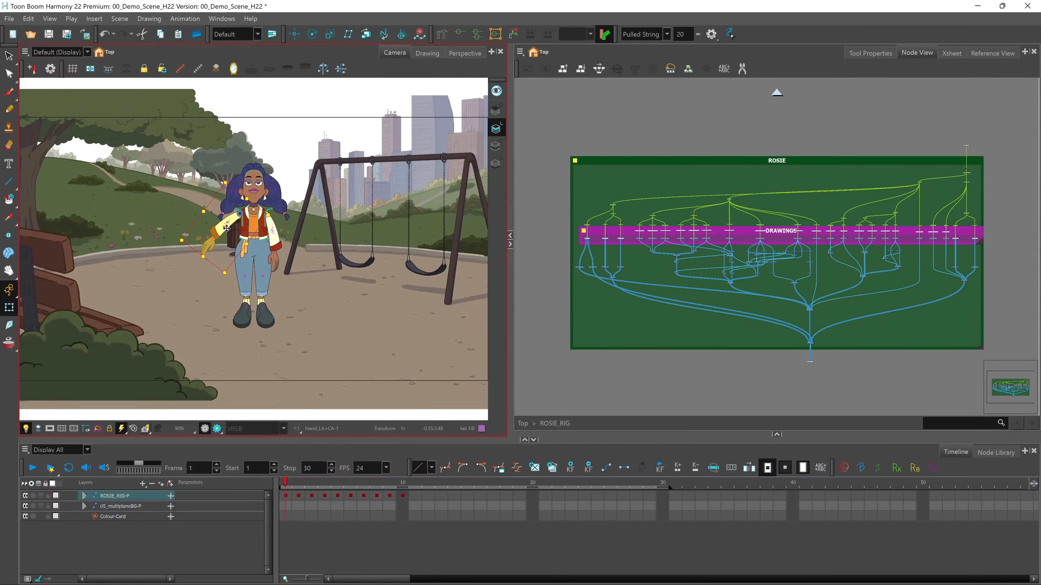
left_click(275, 263)
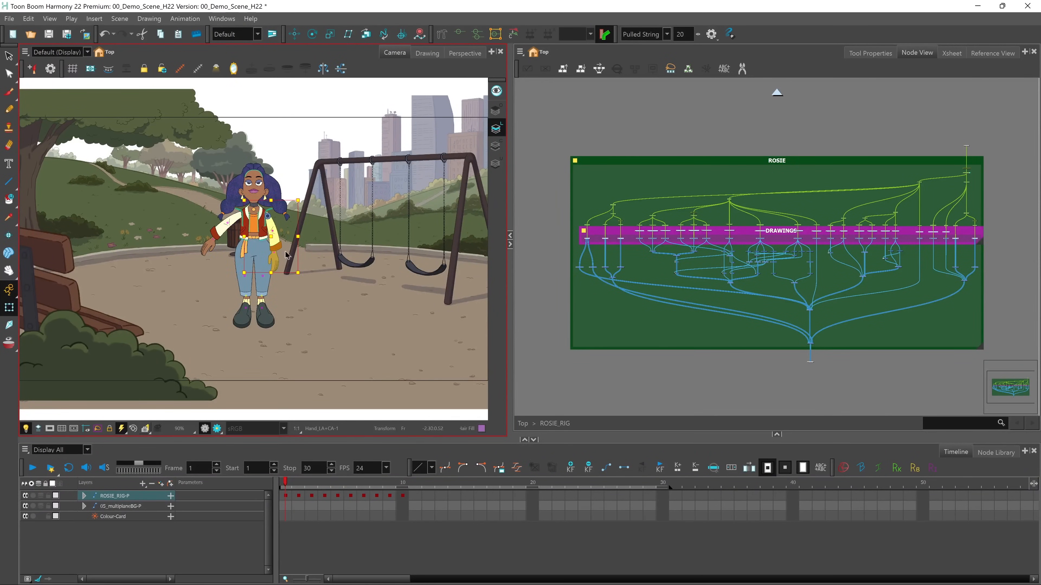
left_click_drag(304, 270, 282, 231)
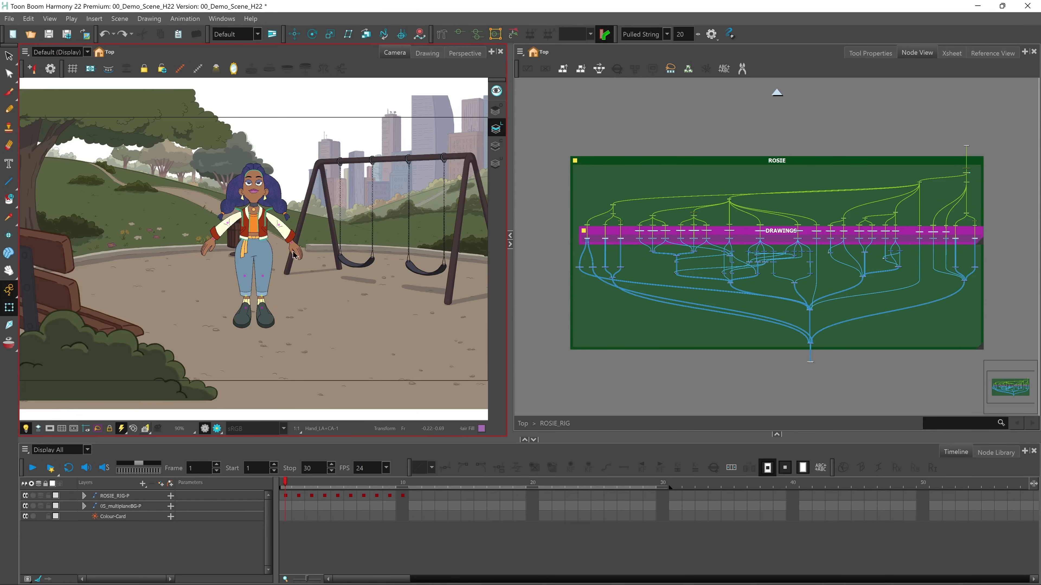
Show the deformation controls of the hand by the swing set and curl its index finger inward at the tip
left_click(298, 256)
scroll(298, 256, "up", 5)
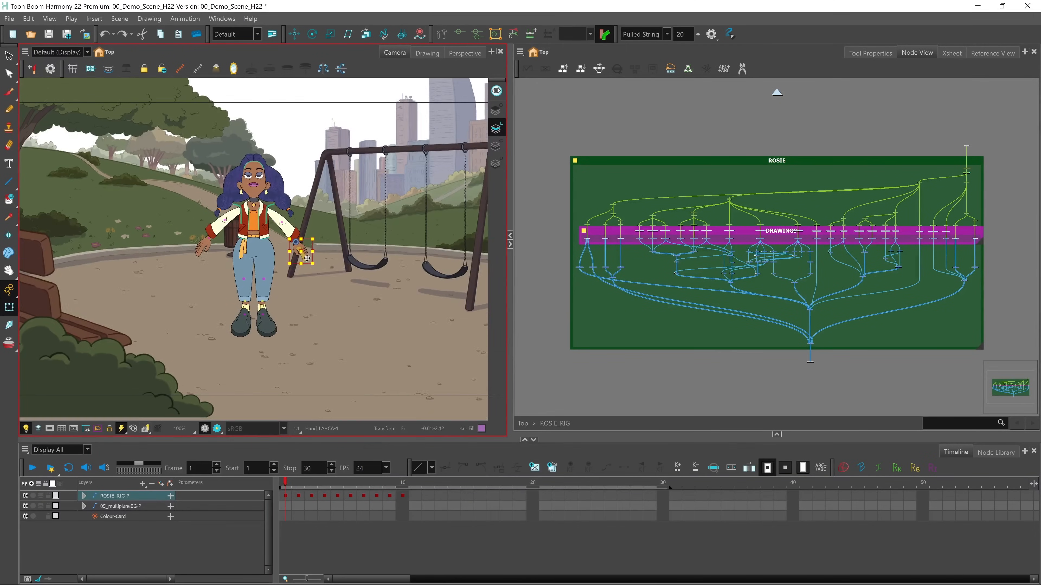
scroll(380, 284, "up", 4)
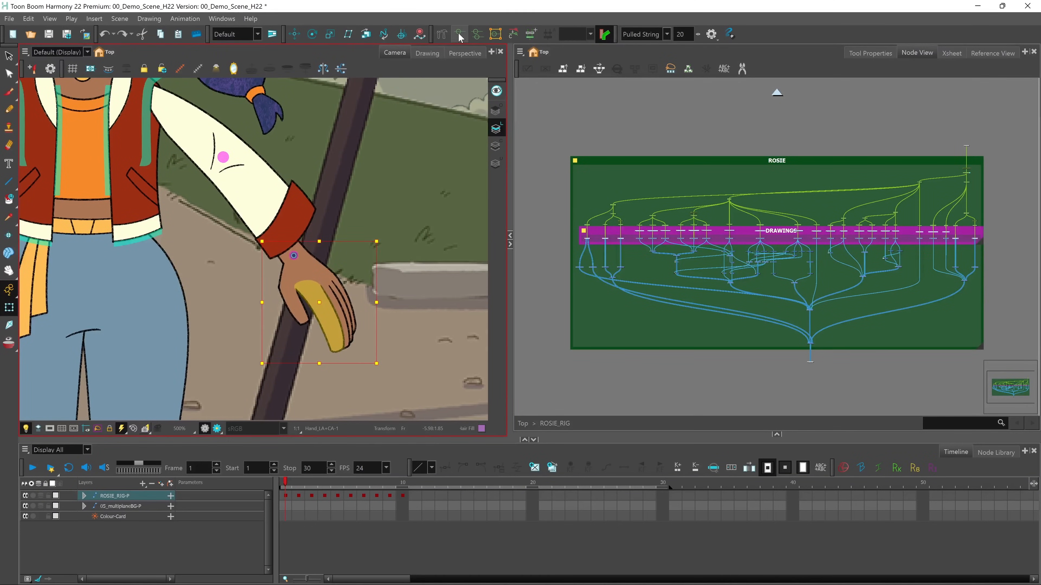
left_click(459, 35)
key("2")
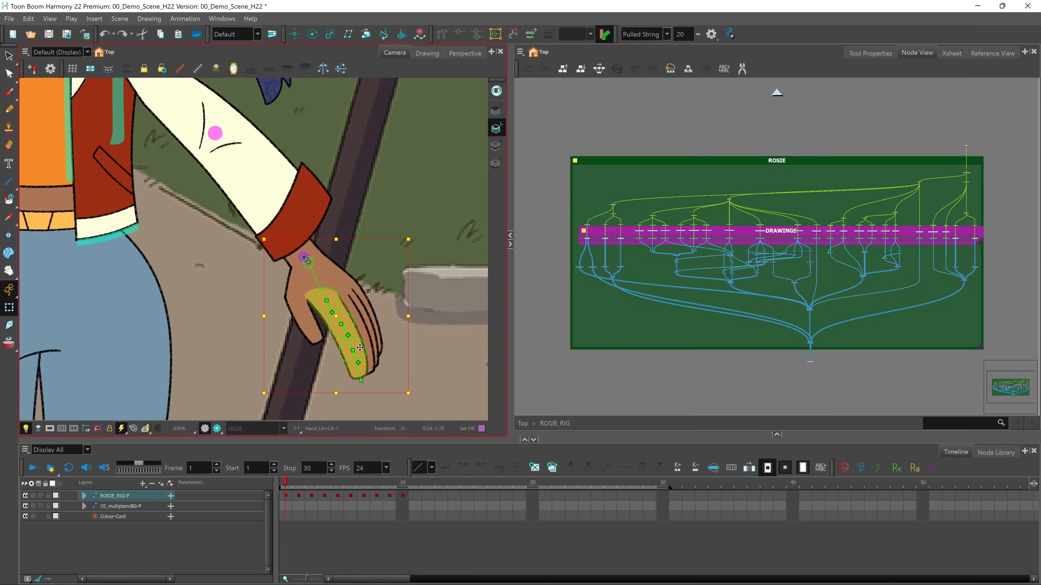
left_click_drag(362, 380, 342, 367)
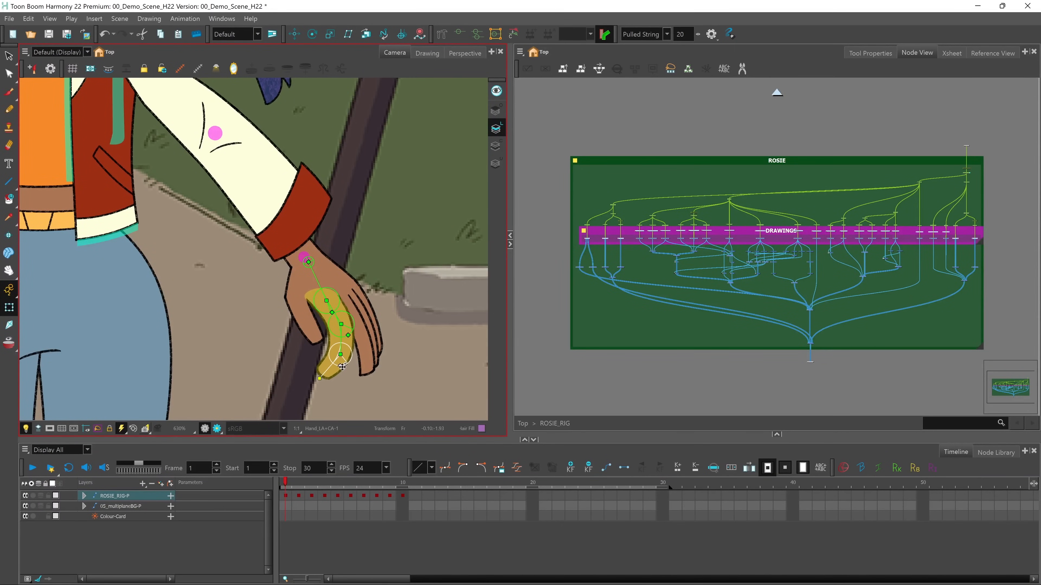
Show the deformation controls of the same hand's thumb and bend the thumb into a curve
left_click(305, 319)
left_click(460, 35)
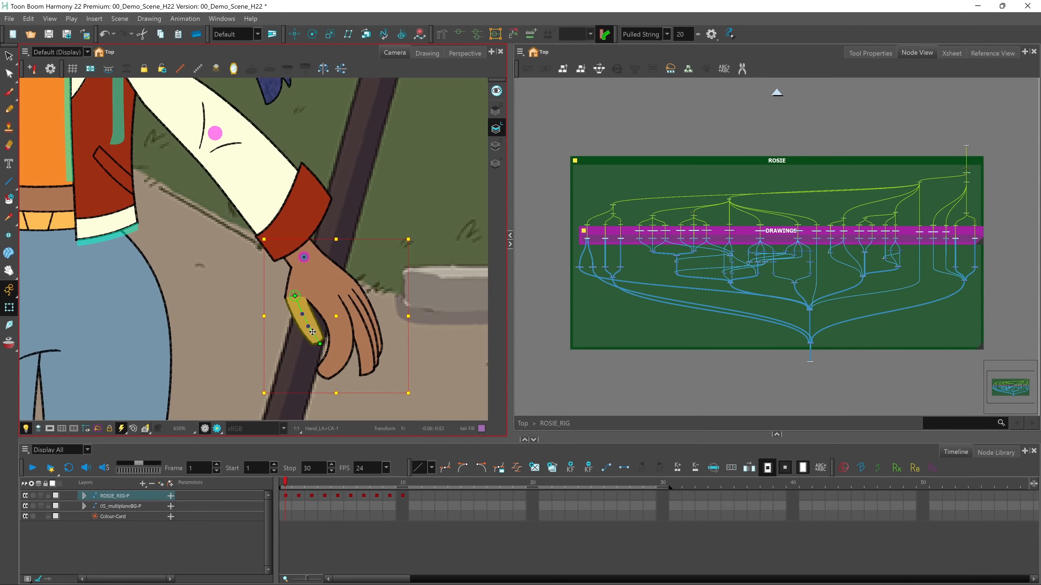
mouse_move(321, 344)
left_mouse_down()
mouse_move(328, 339)
mouse_move(302, 333)
mouse_move(298, 318)
mouse_move(322, 345)
mouse_move(313, 356)
mouse_move(296, 332)
left_mouse_up()
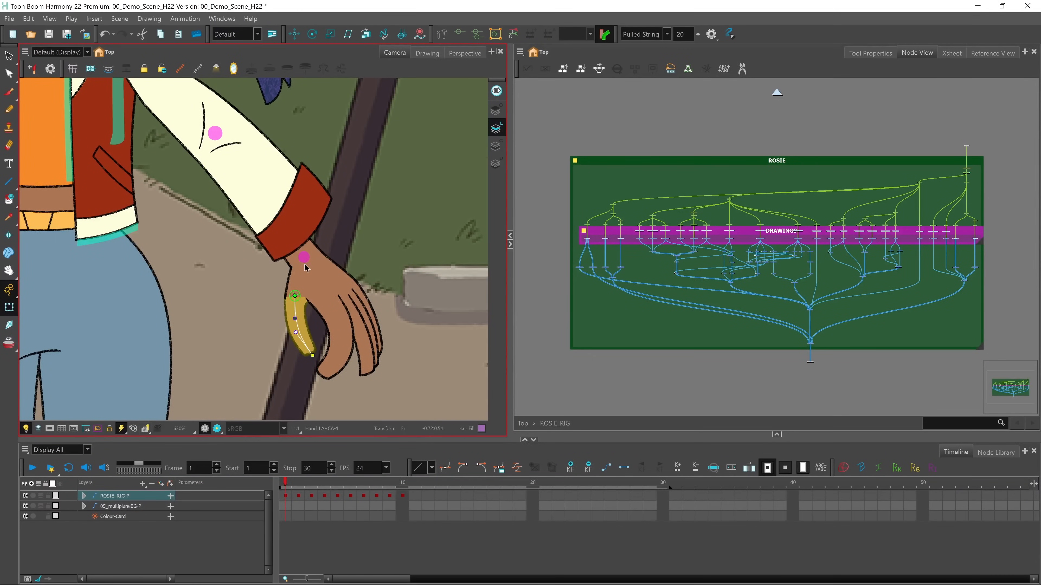
Display the deformation controls of the large hair piece on the tree side of the face
key("1")
key("1")
mouse_move(217, 230)
left_mouse_down()
mouse_move(239, 270)
mouse_move(405, 433)
mouse_move(392, 420)
left_mouse_up()
left_click(217, 262)
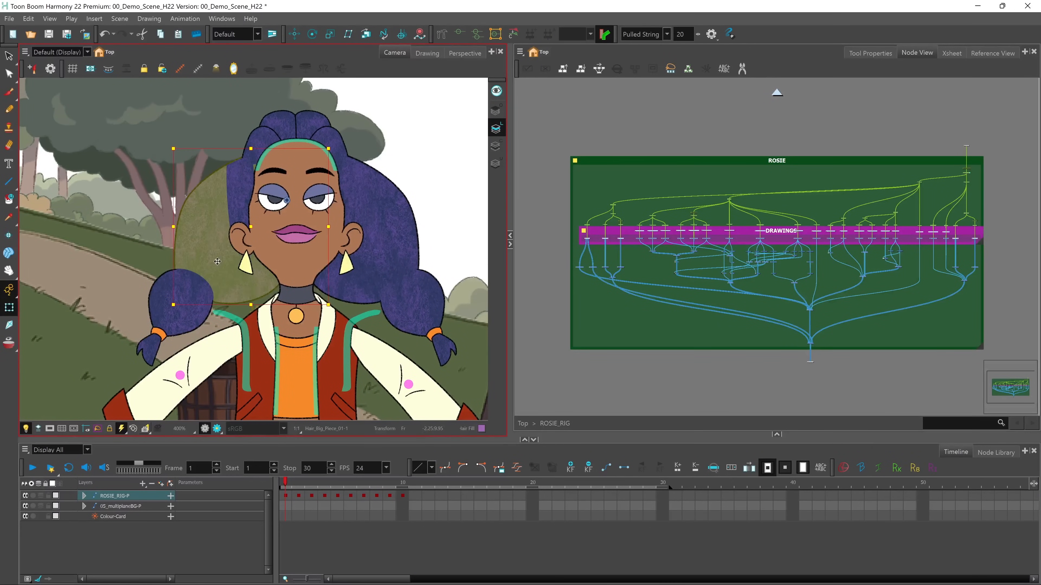
left_click(458, 32)
scroll(261, 258, "up", 2)
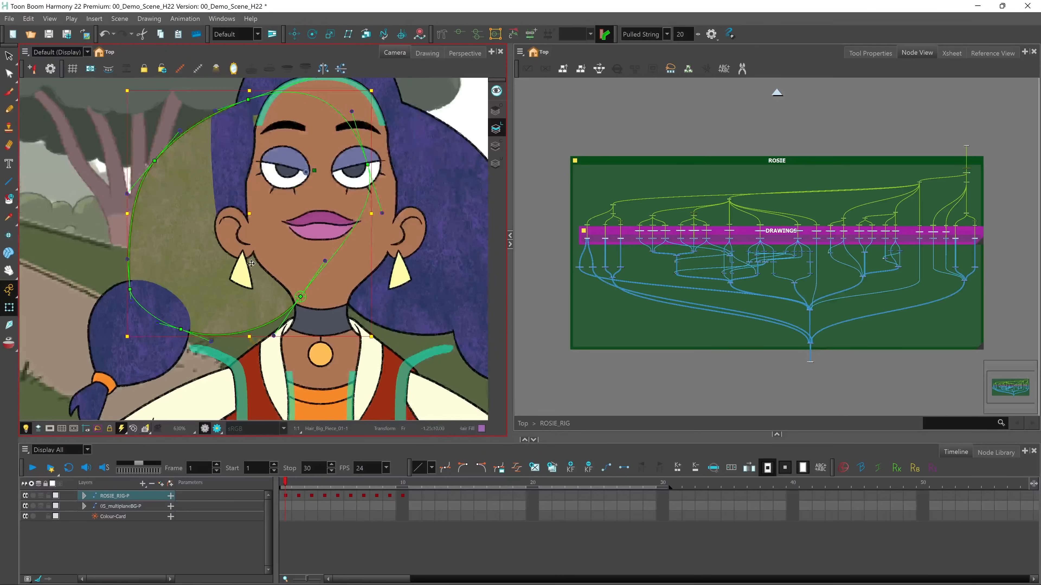
Reshape the outer edge of the large hair piece by moving its envelope point and the curve handles beside it
left_click_drag(218, 228, 269, 277)
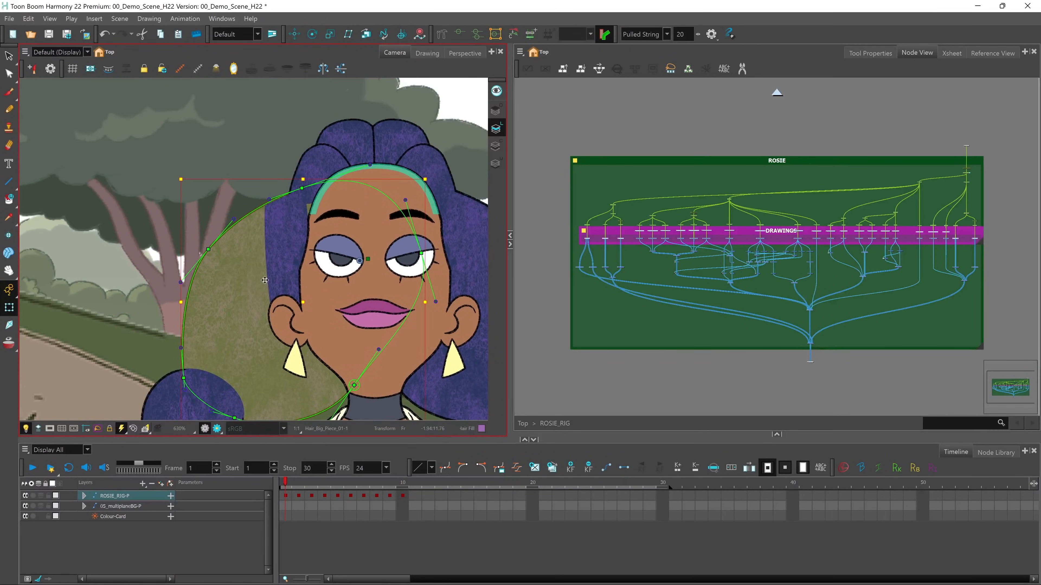
key("2")
key("2")
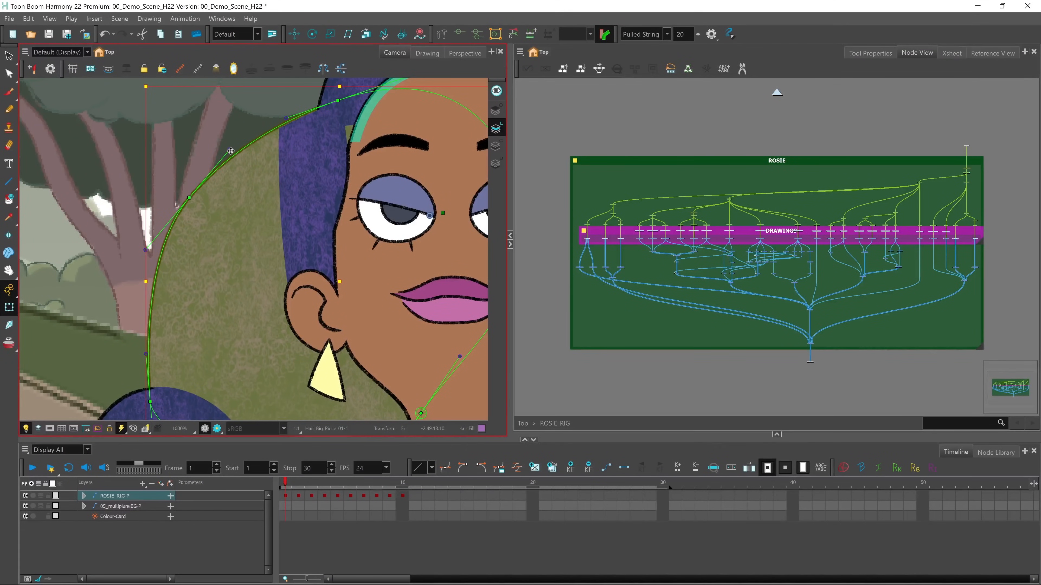
left_click_drag(230, 151, 240, 123)
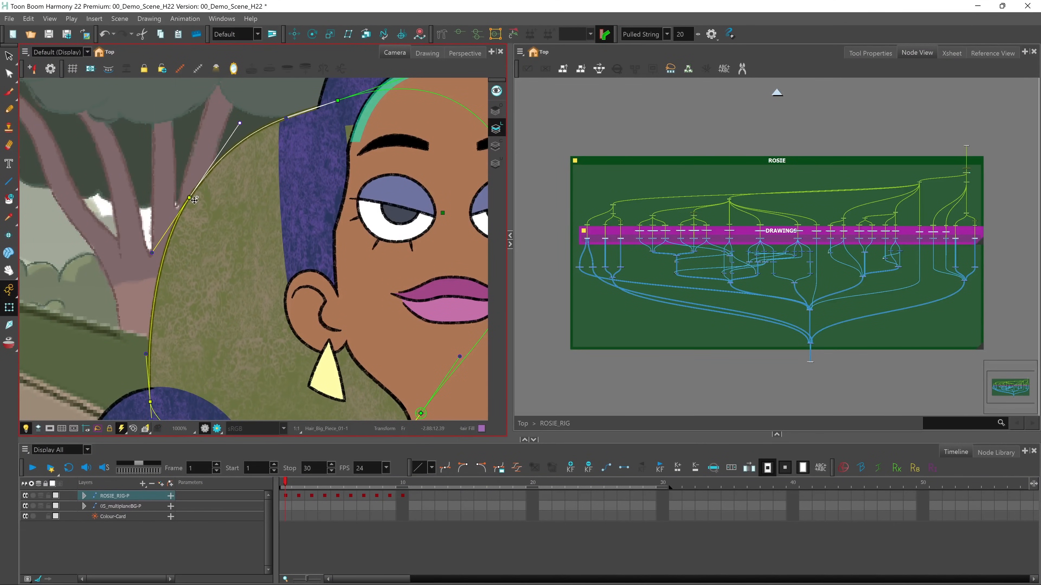
left_click_drag(189, 199, 215, 235)
left_click_drag(178, 290, 210, 311)
left_click_drag(147, 356, 177, 359)
left_click_drag(211, 312, 172, 304)
left_click_drag(219, 236, 174, 213)
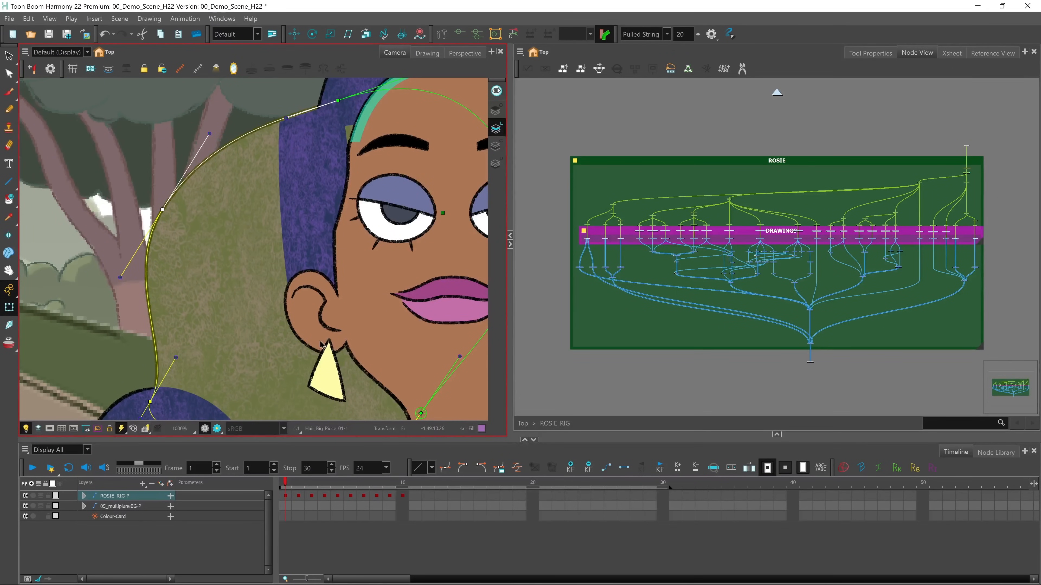
Show the deformation controls of the ear on the swing-set side and stretch its lower edge so the earring follows
left_click_drag(360, 343, 185, 286)
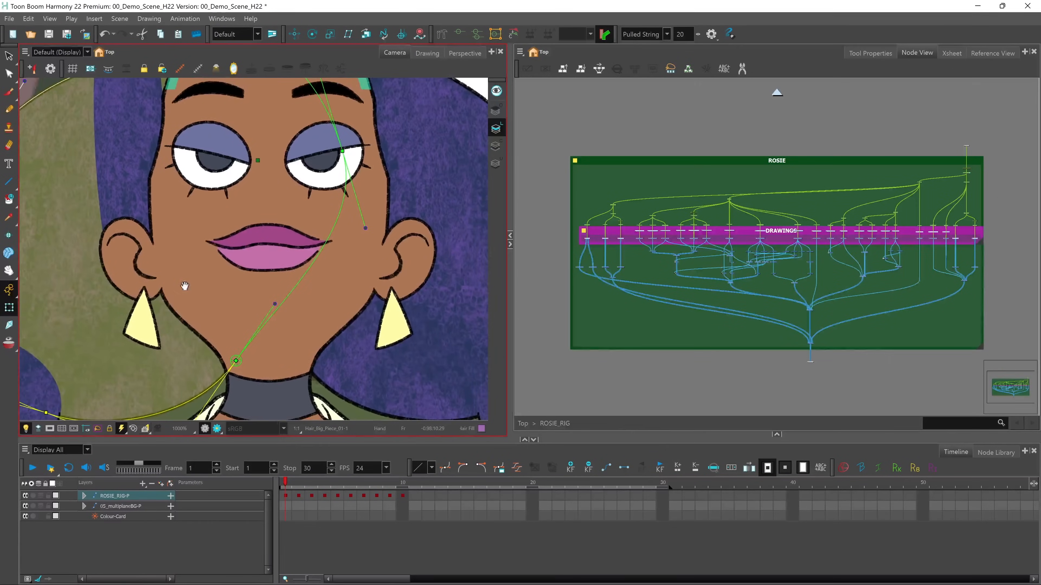
left_click(414, 287)
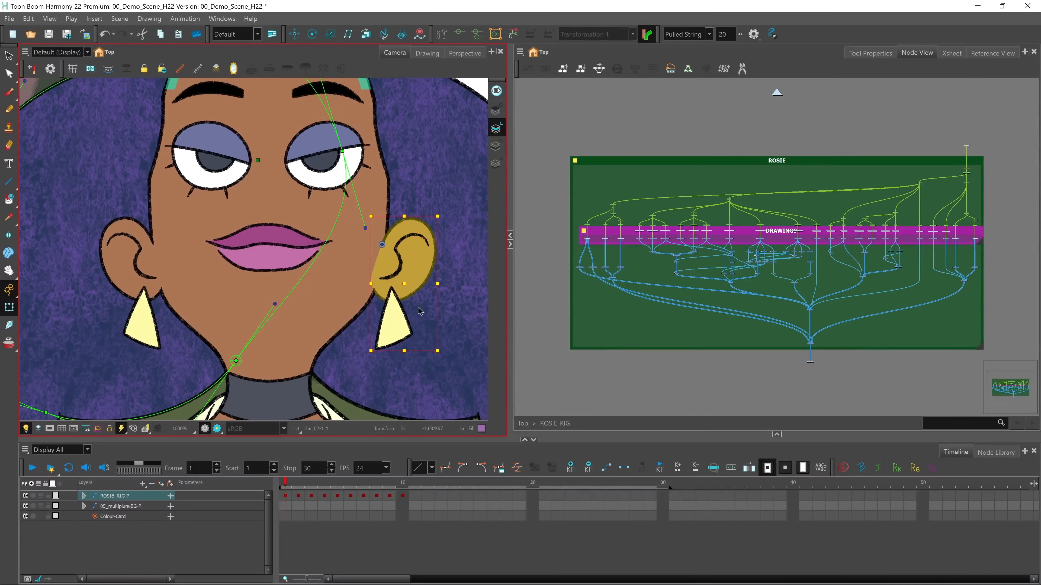
left_click(459, 32)
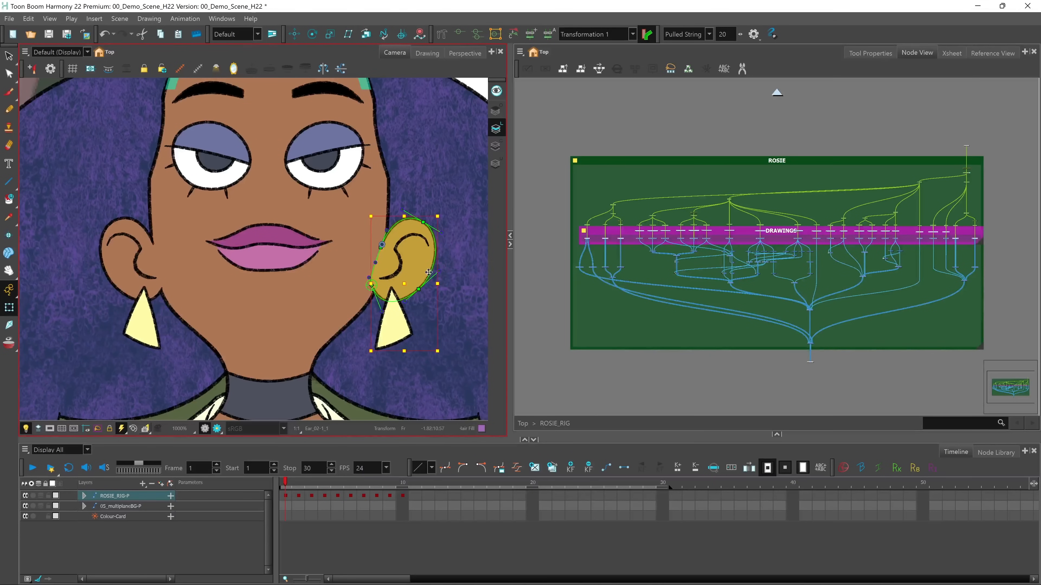
left_click_drag(420, 290, 385, 316)
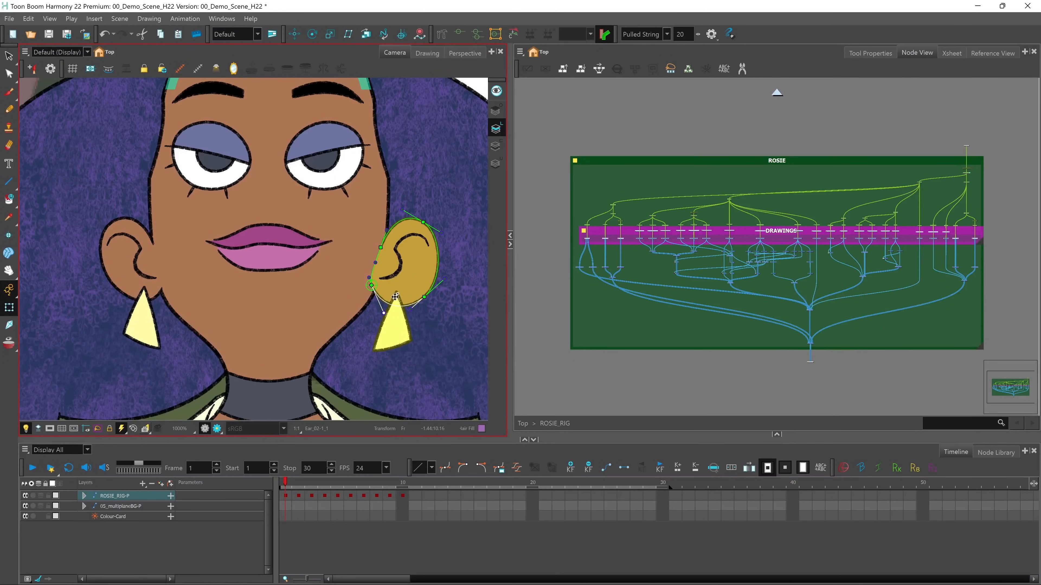
mouse_move(425, 298)
left_mouse_down()
mouse_move(429, 282)
mouse_move(416, 312)
left_mouse_up()
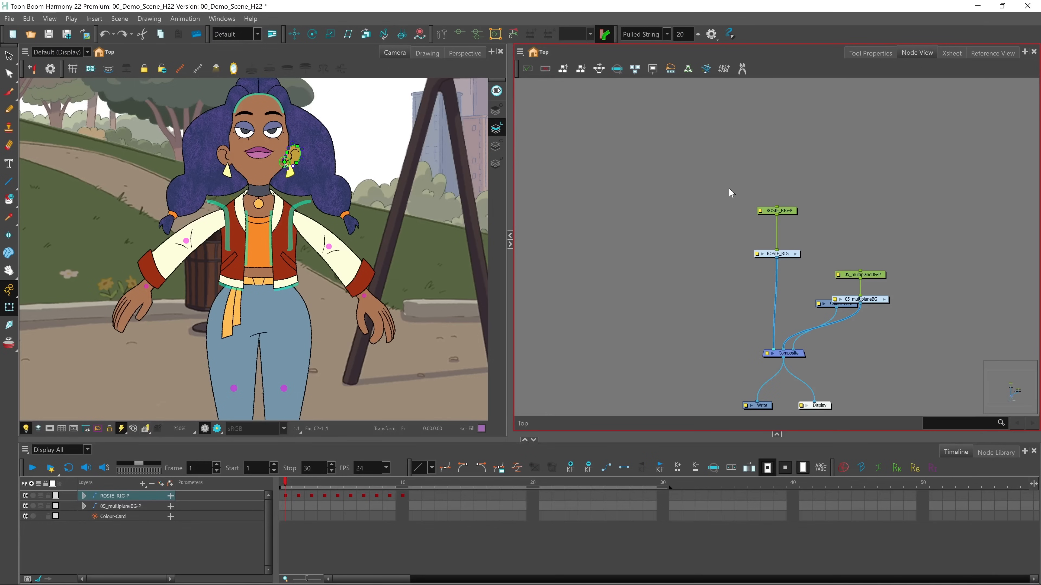
Delete the ROSIE_RIG group and its peg, including the drawing files and element folders
left_click_drag(729, 189, 798, 274)
key("Delete")
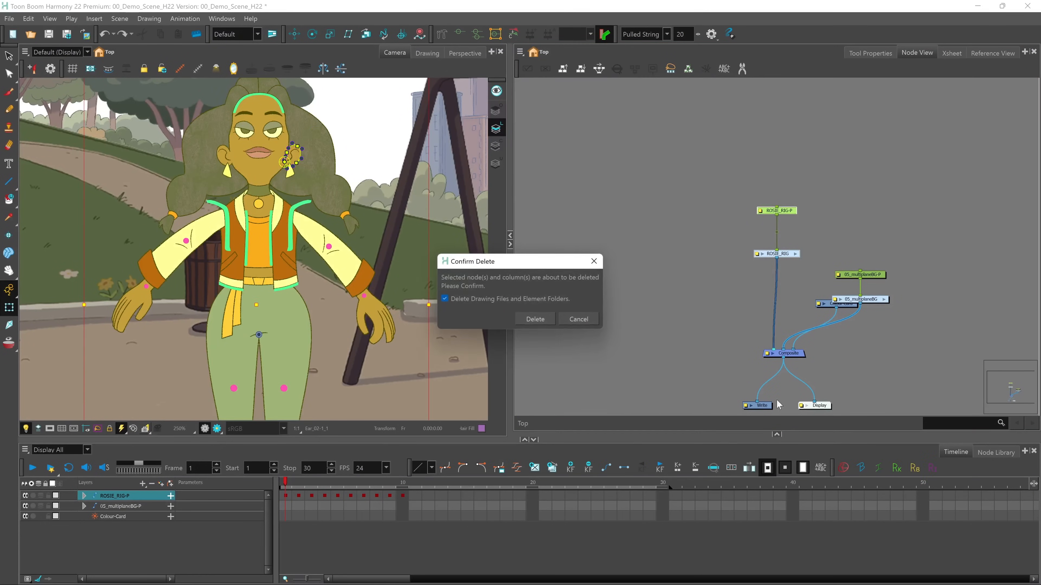
left_click(536, 321)
Import the 06b_Rosie_Rig_IK.tpl template from HAR22_Demo Library into the park scene
left_click(778, 435)
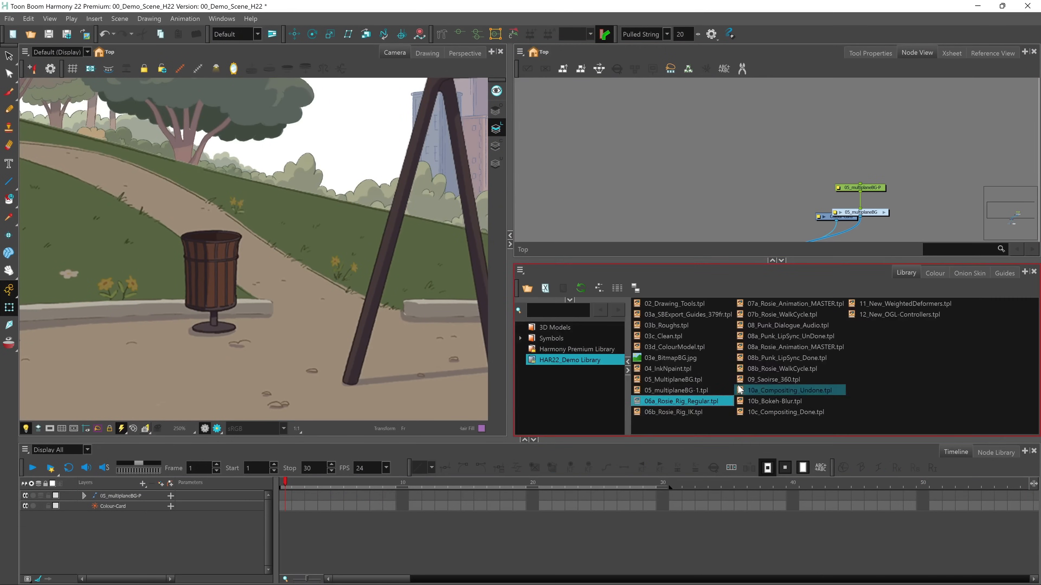
left_click_drag(685, 413, 409, 347)
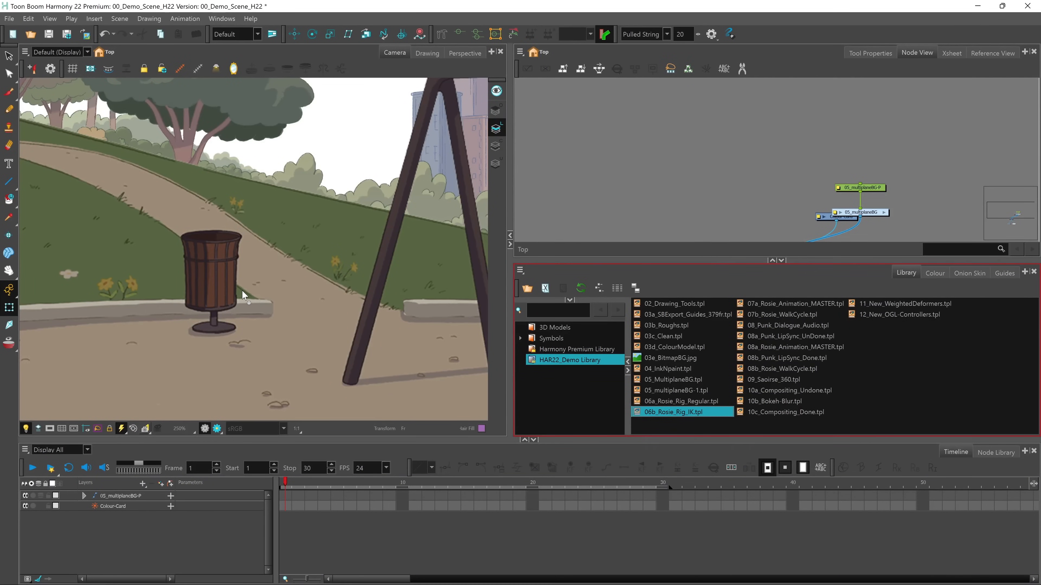
left_click_drag(241, 290, 241, 289)
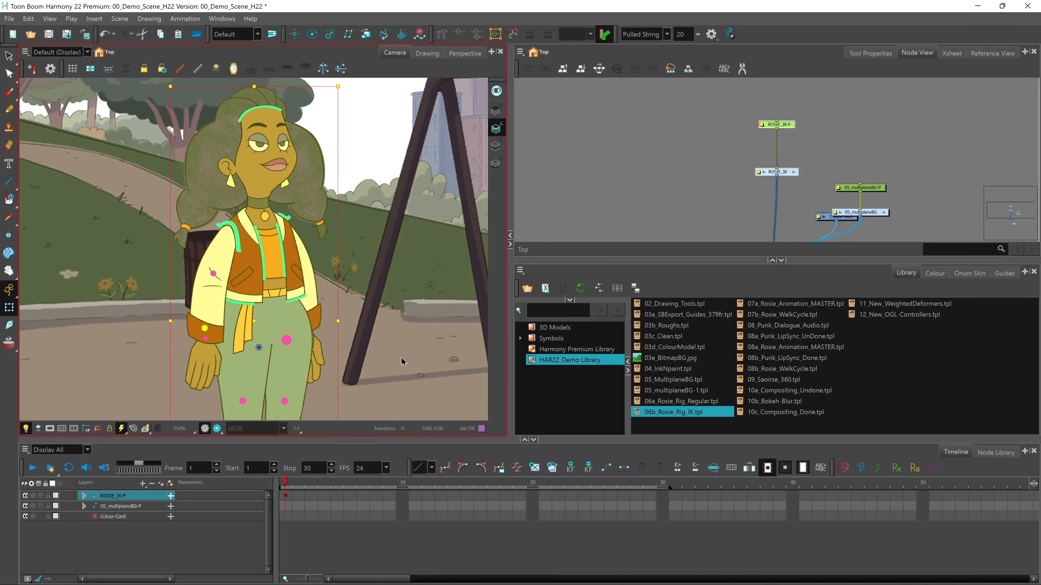
Pose the IK rig's leg nearest the swing set by moving its ankle and knee controls
scroll(376, 369, "down", 2)
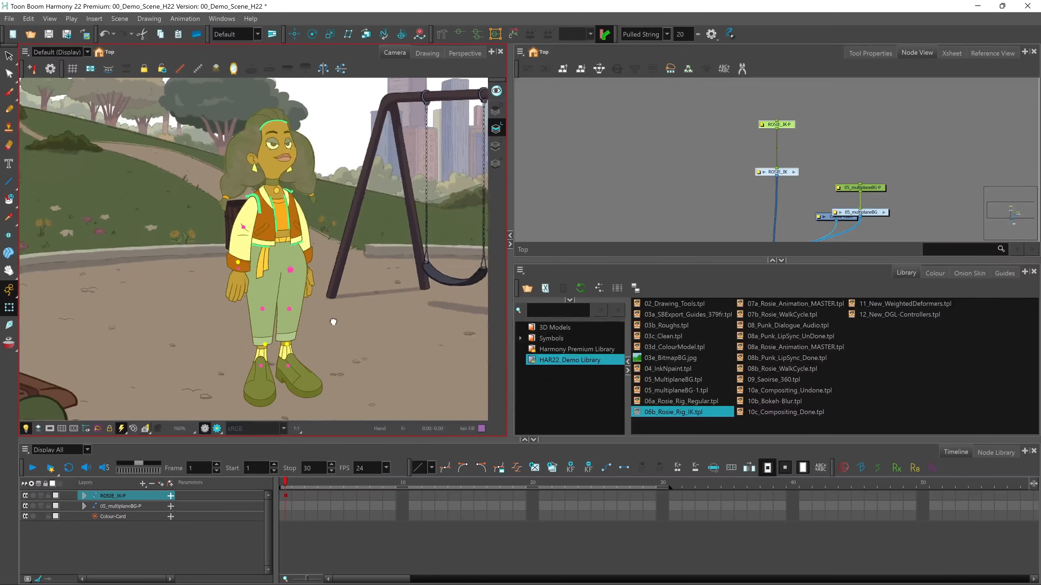
left_click(309, 344)
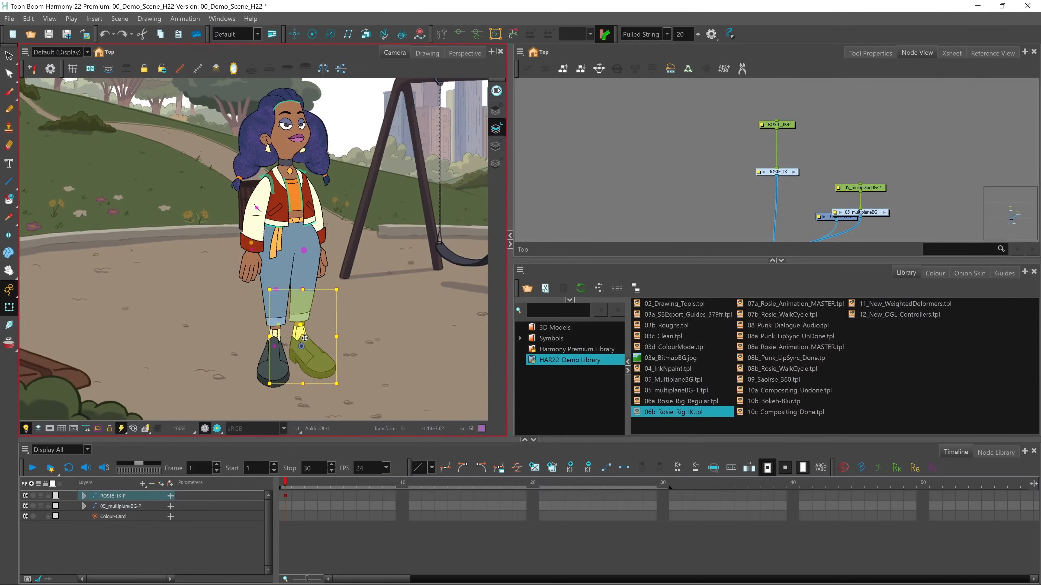
mouse_move(305, 337)
left_mouse_down()
mouse_move(315, 348)
mouse_move(293, 351)
mouse_move(317, 349)
mouse_move(299, 349)
left_mouse_up()
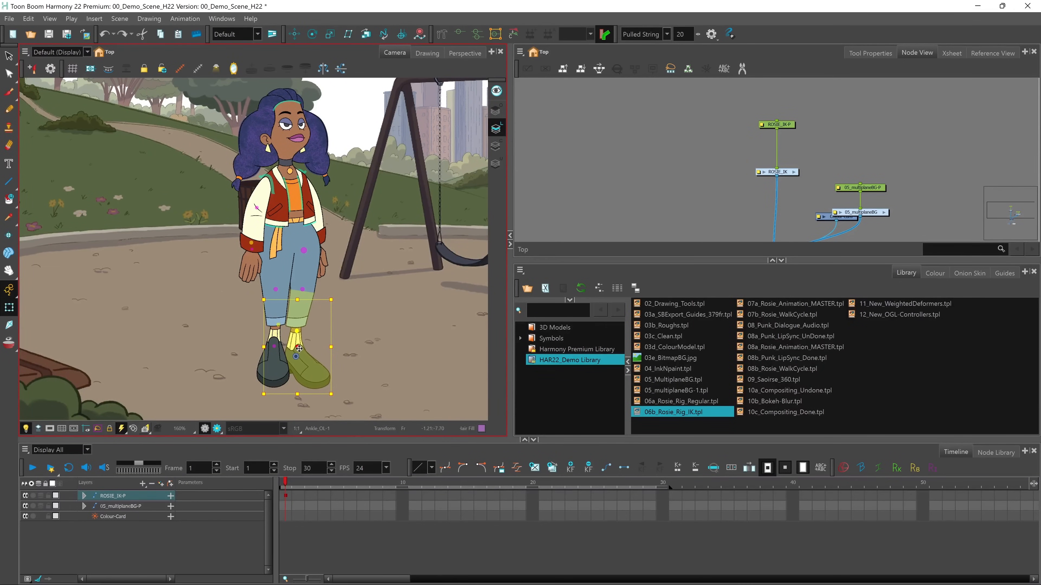
left_click(303, 290)
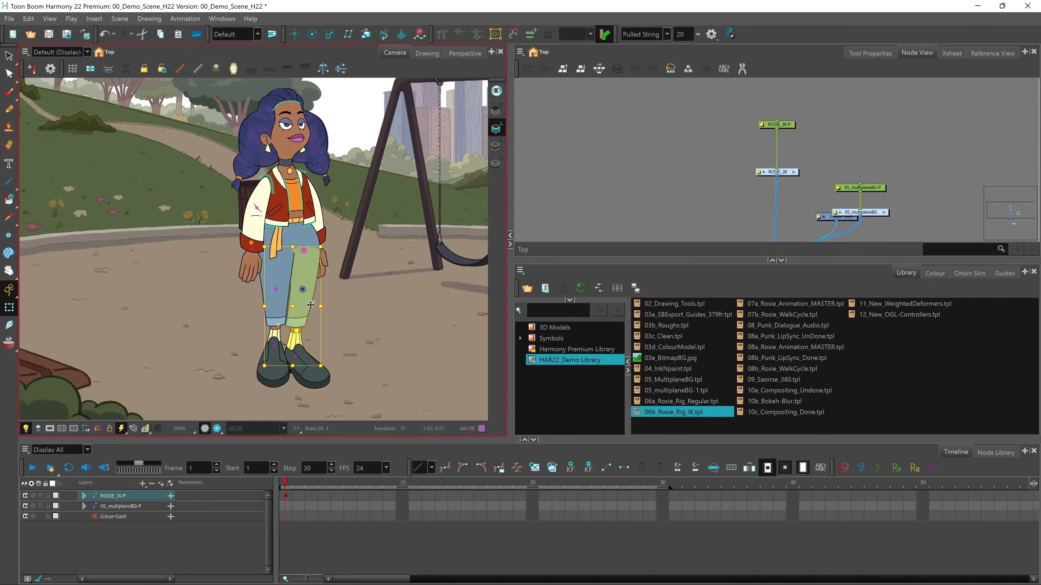
left_click_drag(295, 306, 315, 307)
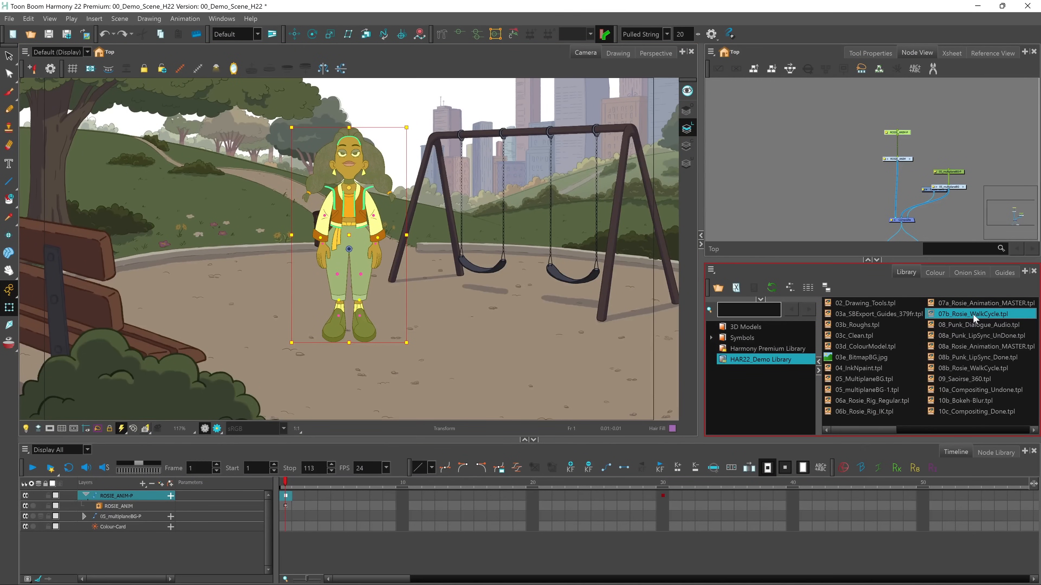
Apply the 07b_Rosie_WalkCycle.tpl template to the ROSIE_ANIM layer from frame 1 and play the walk
left_click_drag(974, 314, 685, 375)
left_click_drag(410, 468, 289, 509)
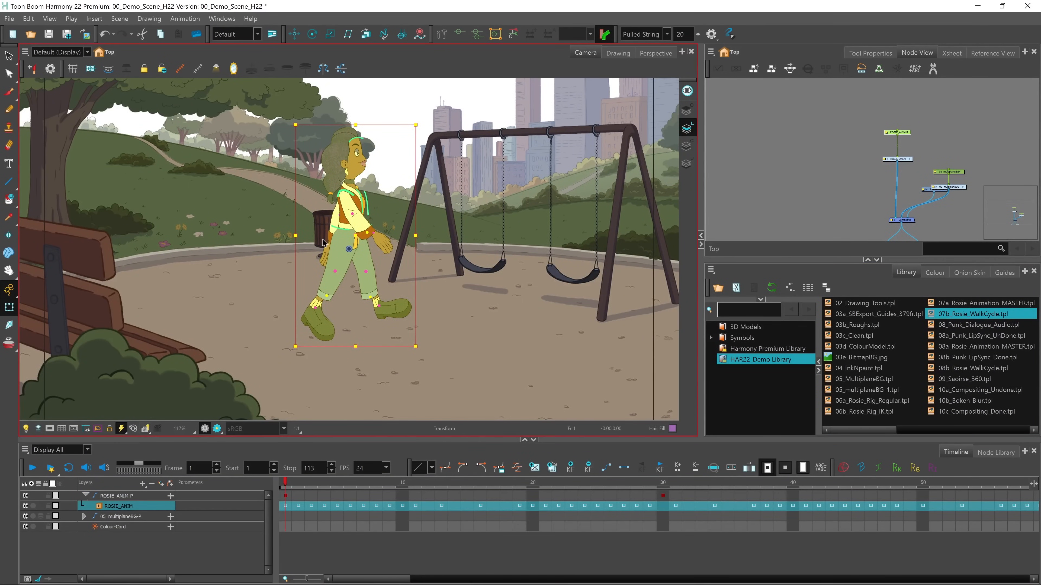
left_click(33, 469)
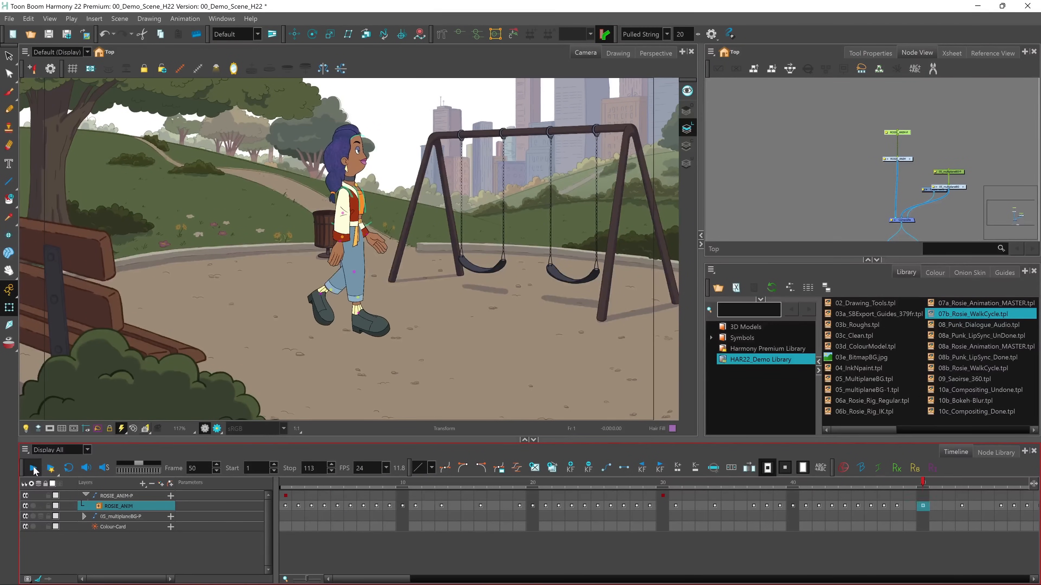
left_click(33, 469)
Add a keyframe at frame 60 on the ROSIE_ANIM-P peg and delete the one at frame 30
left_click(286, 497)
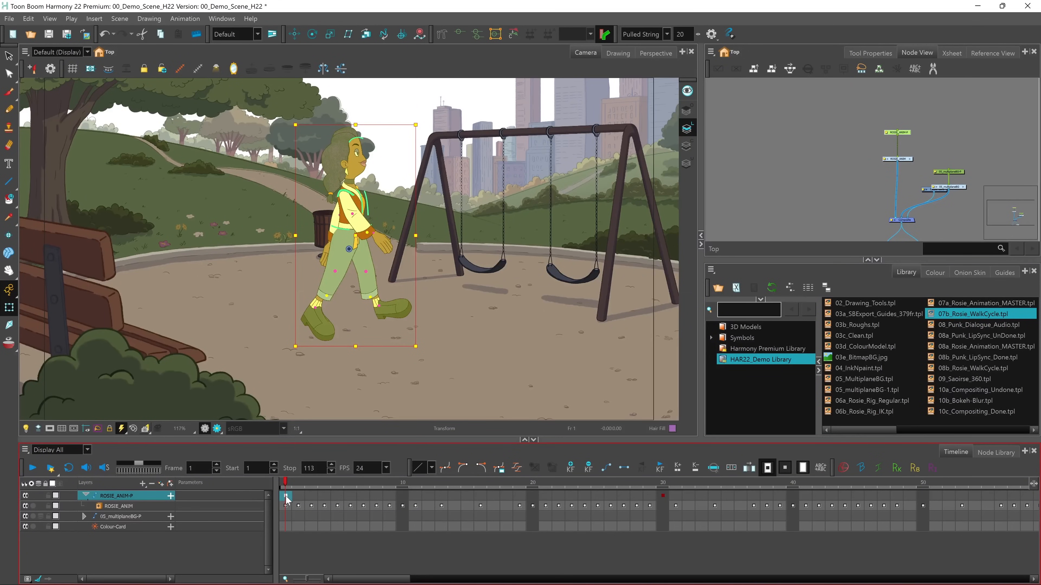
left_click_drag(397, 579, 449, 579)
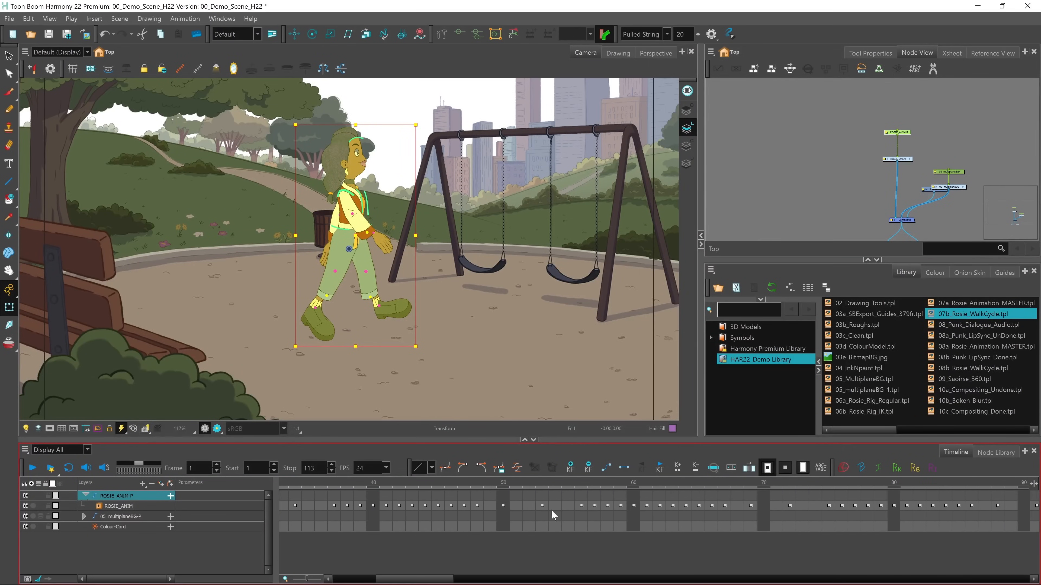
left_click(633, 497)
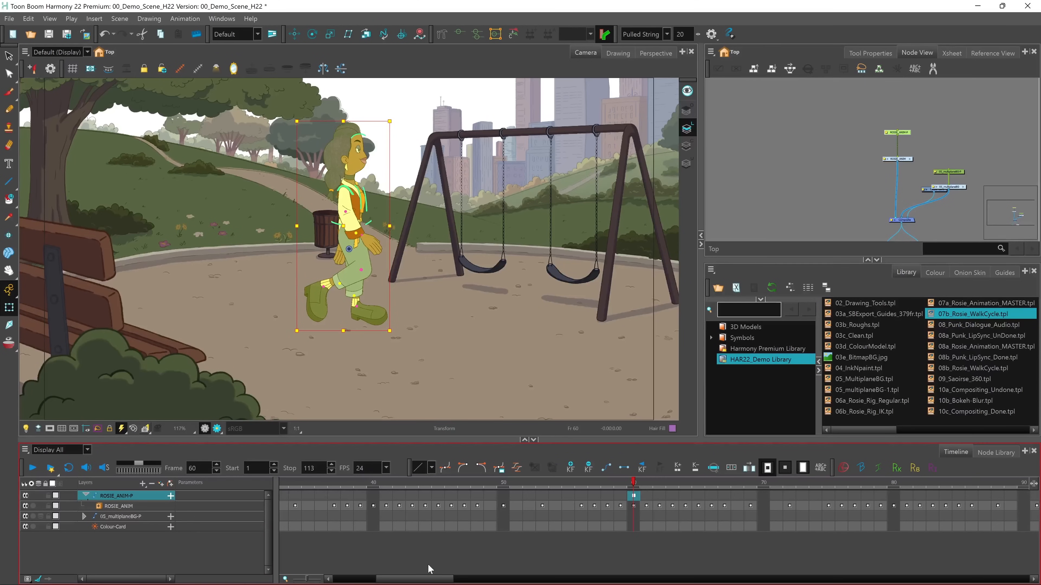
left_click_drag(429, 579, 402, 573)
left_click(543, 496)
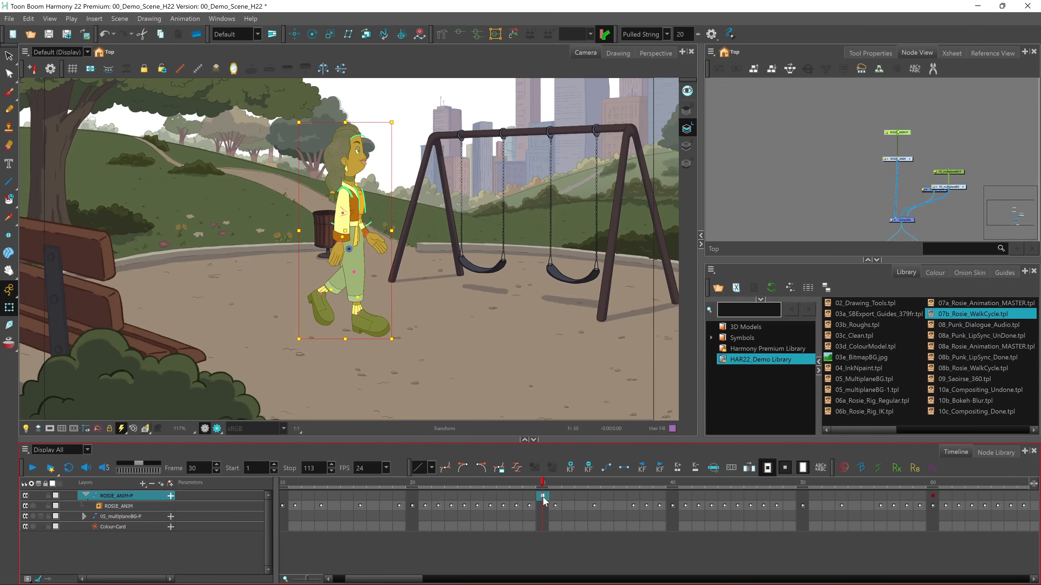
At frame 60, move the Rosie character horizontally past the swing set until she is outside the camera frame
left_click_drag(410, 577, 449, 572)
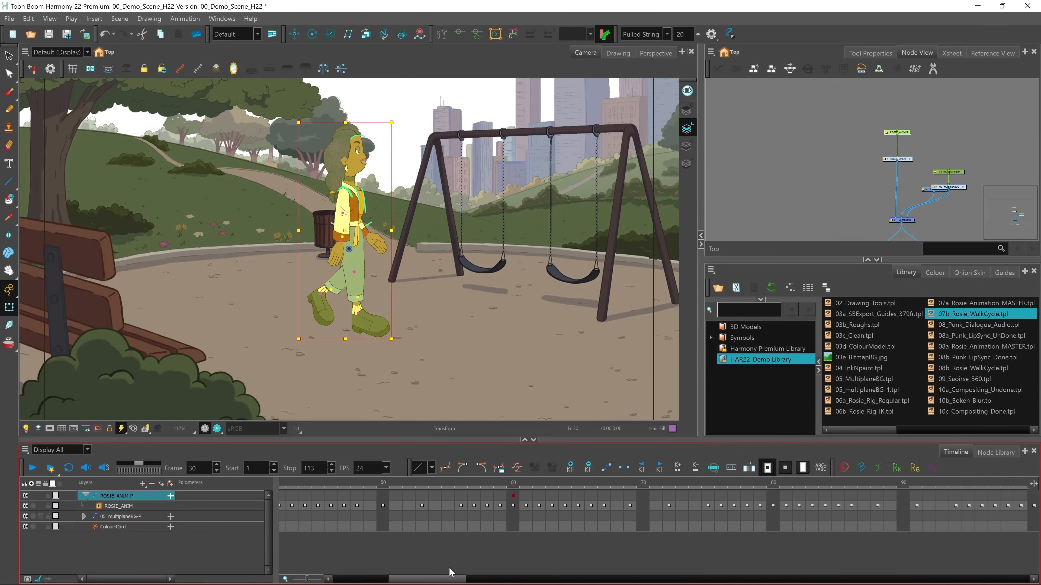
left_click(513, 496)
left_click_drag(344, 226, 714, 254)
Convert the ROSIE_ANIM-P keyframe at frame 1 to a motion keyframe and play the walk across the park
left_click_drag(428, 582, 370, 582)
left_click(286, 495)
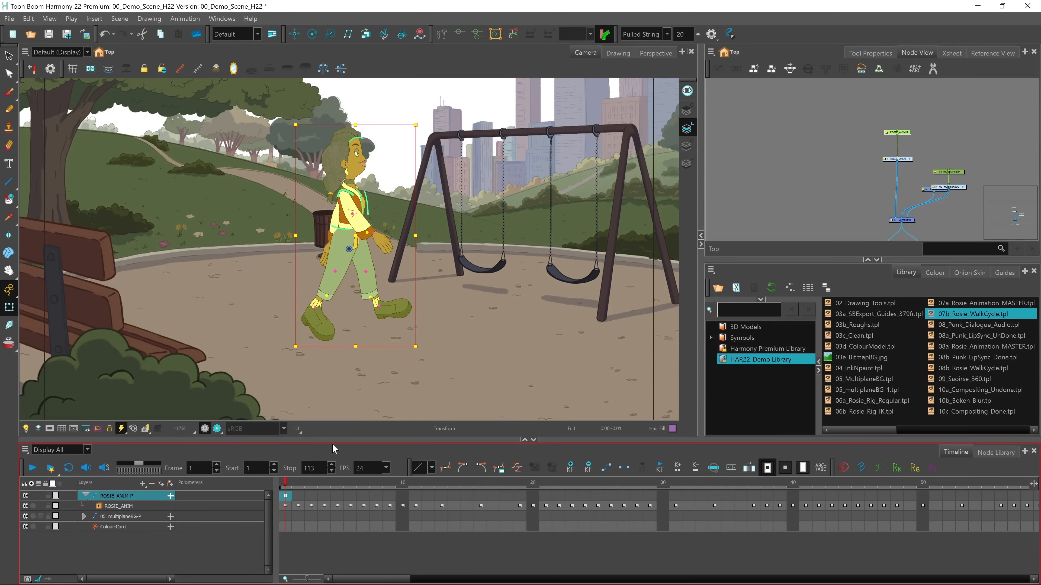
left_click(606, 468)
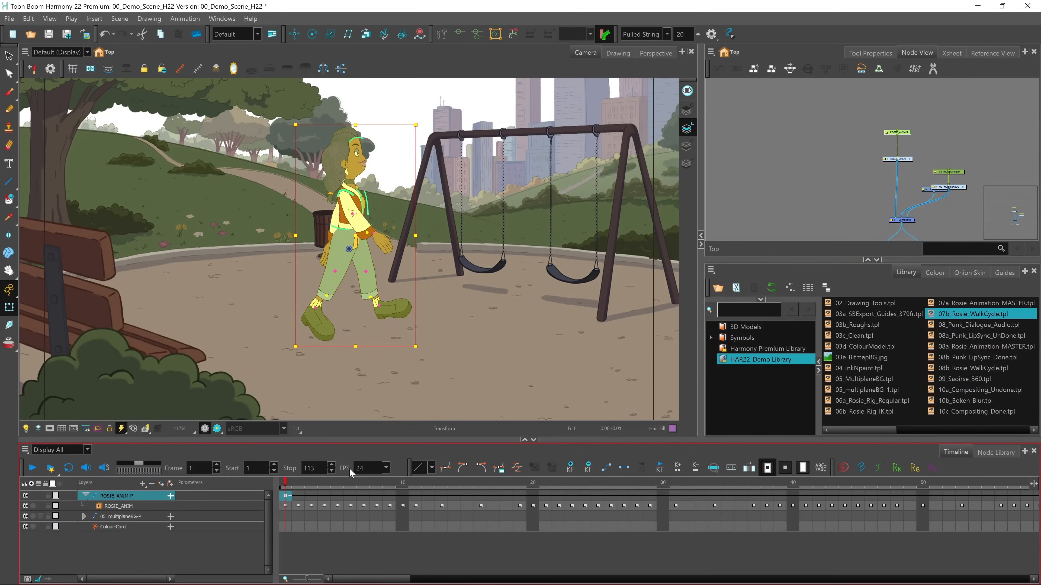
left_click(34, 471)
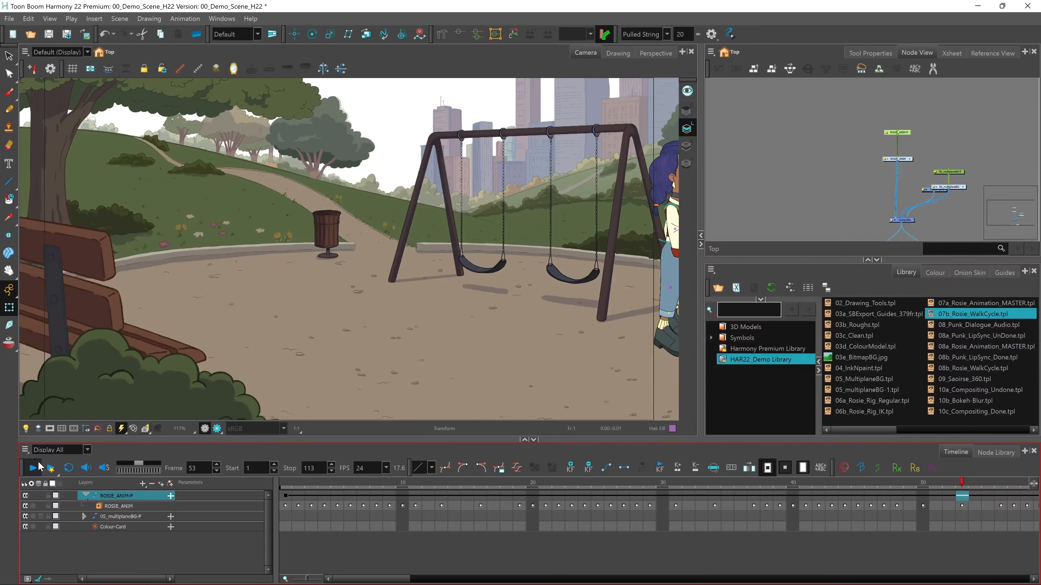
left_click(34, 468)
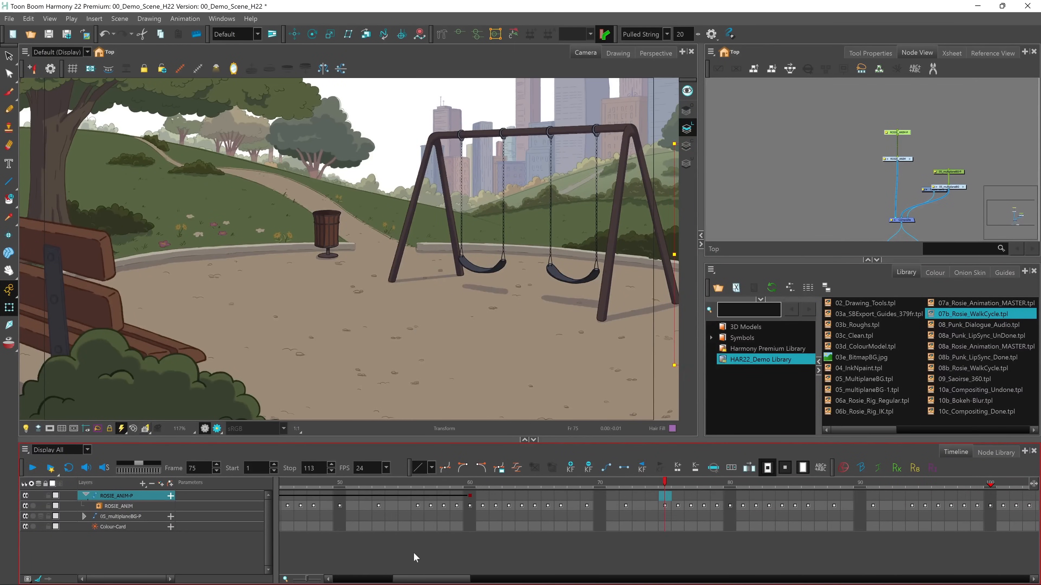
Add a control point midway along Rosie's motion path, pull it down into a curve, play the walk and return to frame 1
left_click_drag(348, 581, 312, 519)
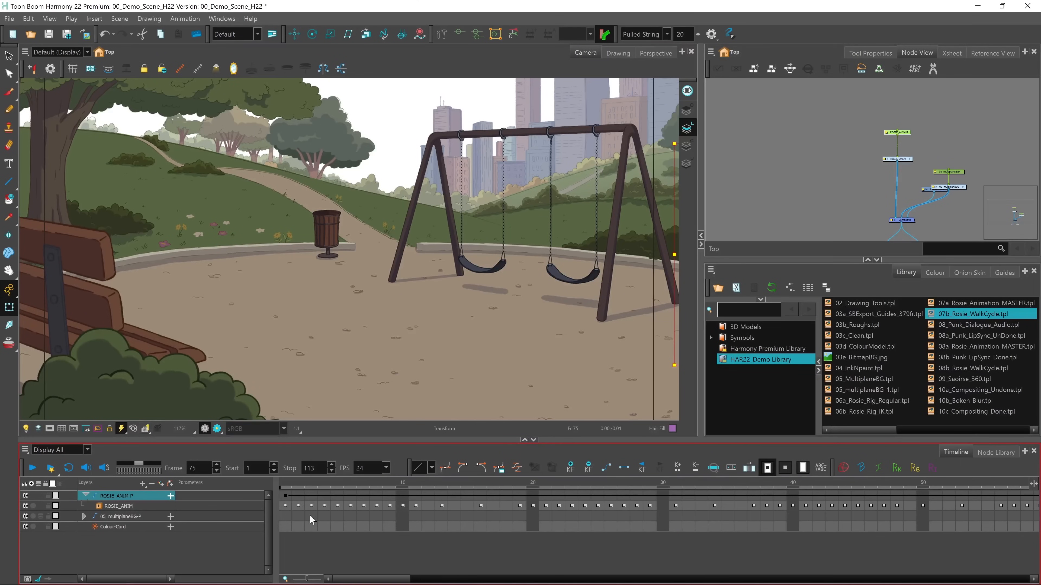
left_click(287, 496)
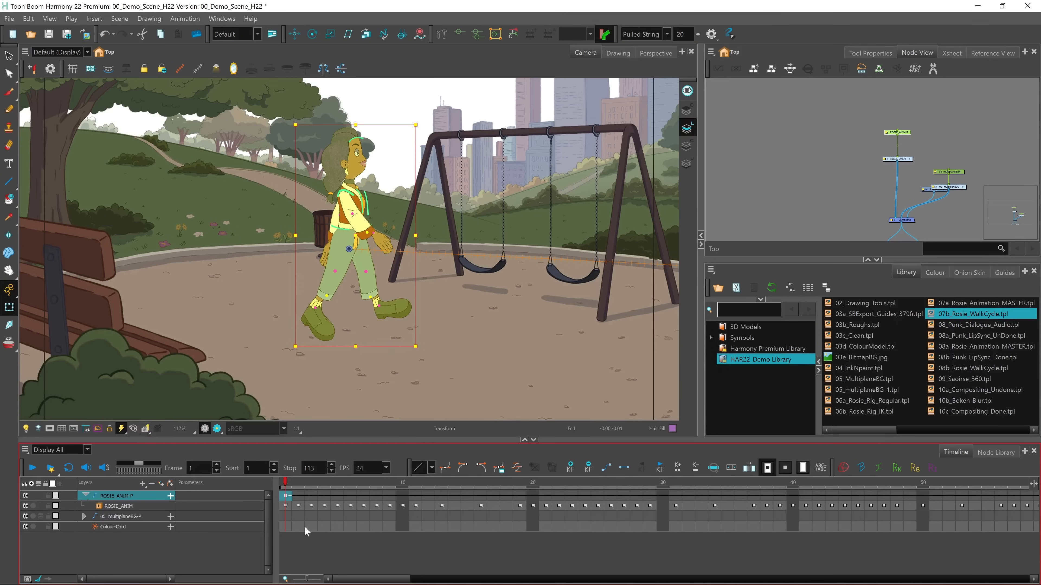
left_click(553, 263)
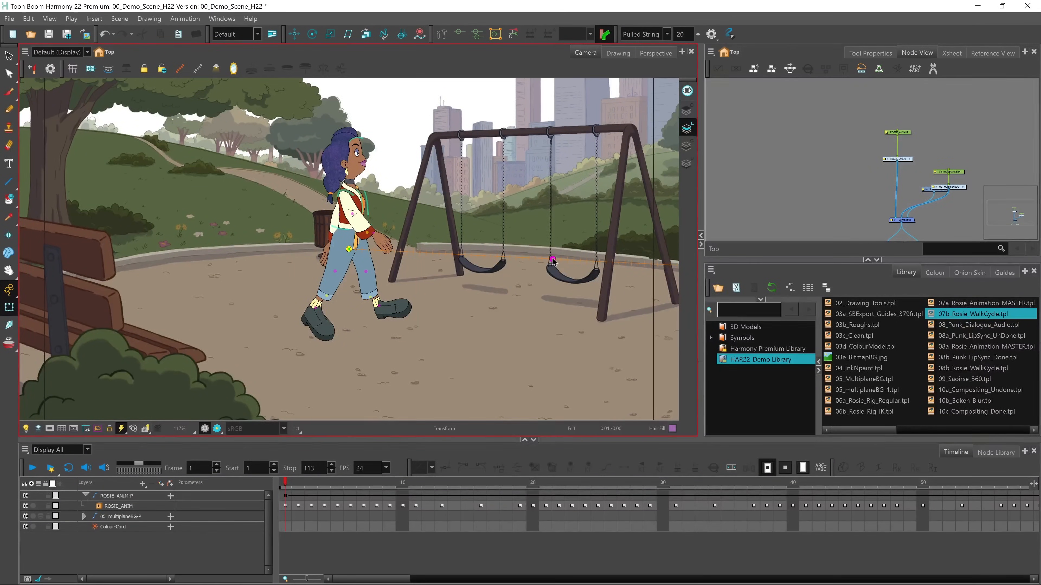
left_click_drag(553, 262, 552, 277)
left_click(233, 490)
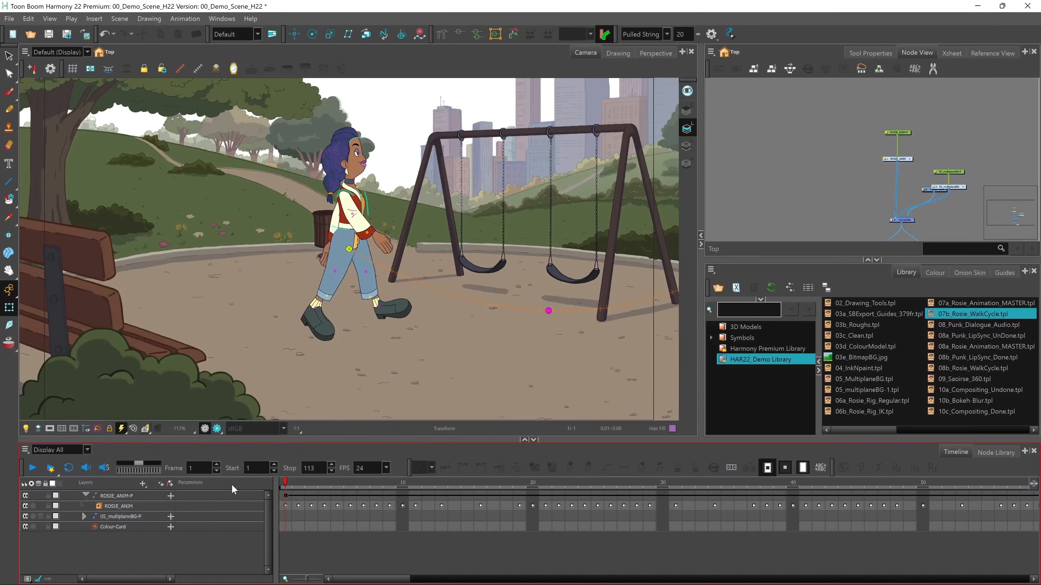
left_click(34, 469)
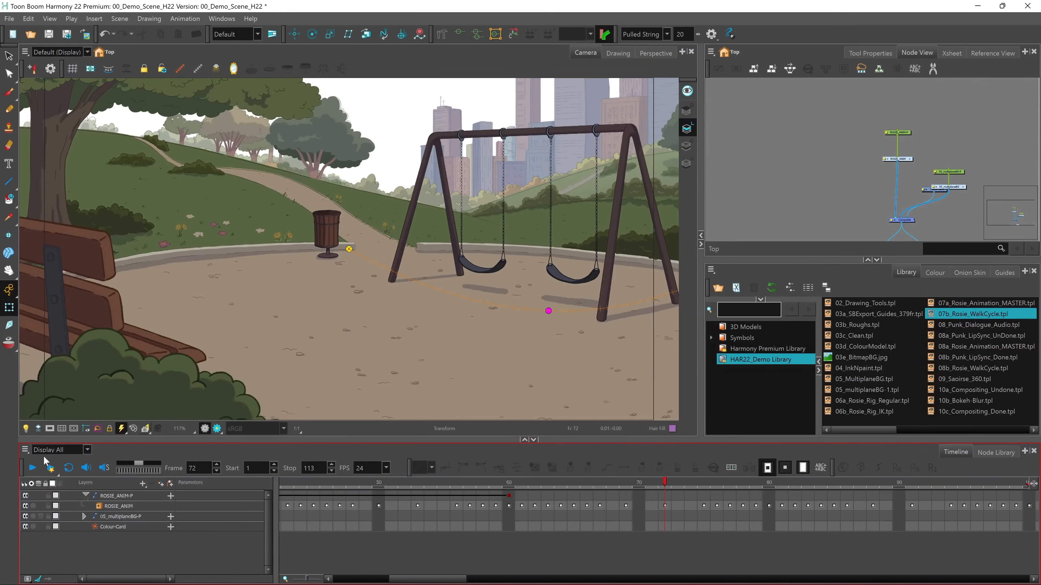
left_click_drag(400, 579, 332, 578)
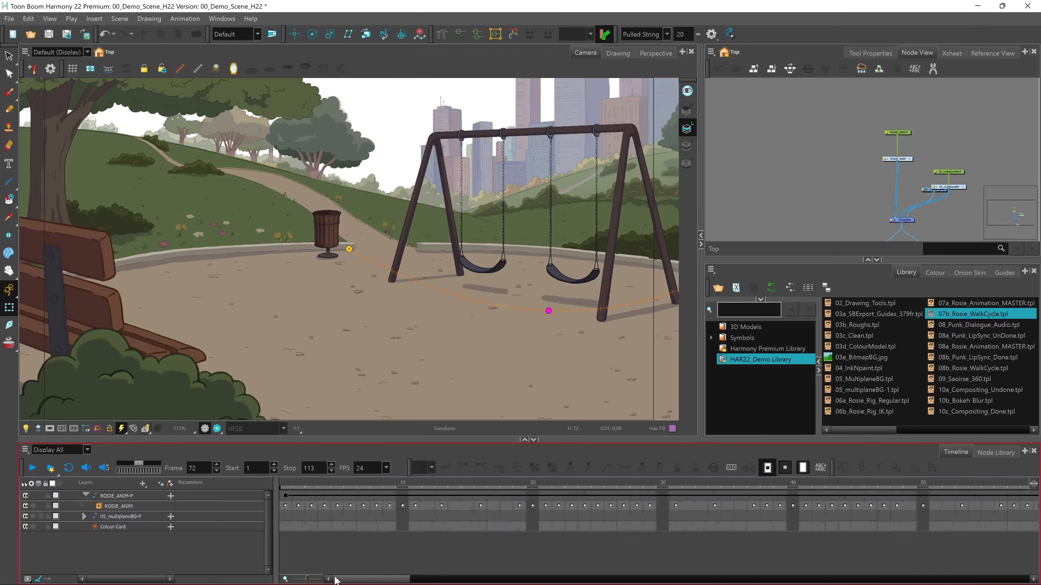
left_click(286, 496)
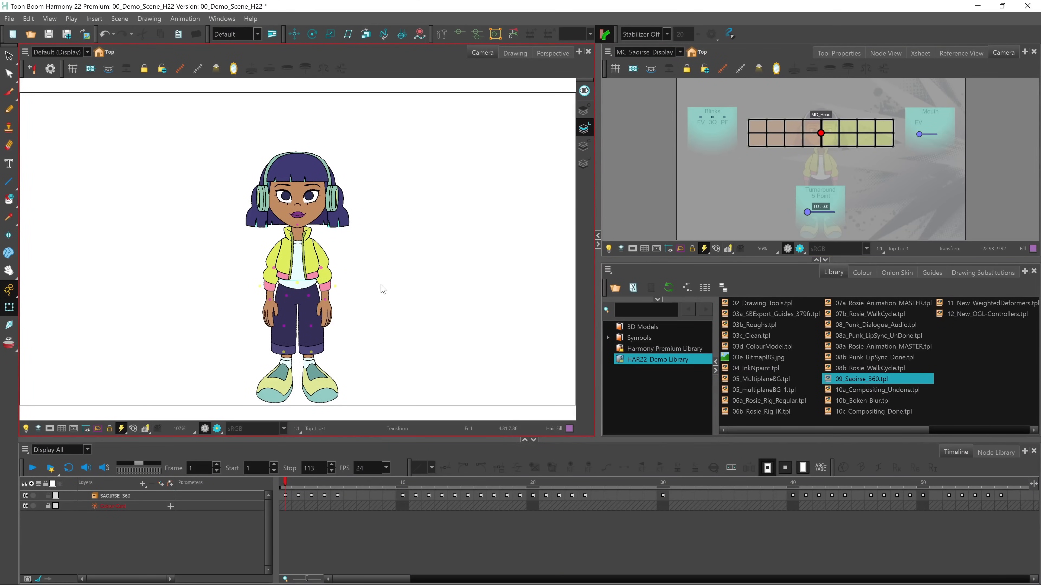
Scrub through the SAOIRSE_360 animation, enlarge the controller view and test the 5 Point Turnaround slider
left_click(286, 484)
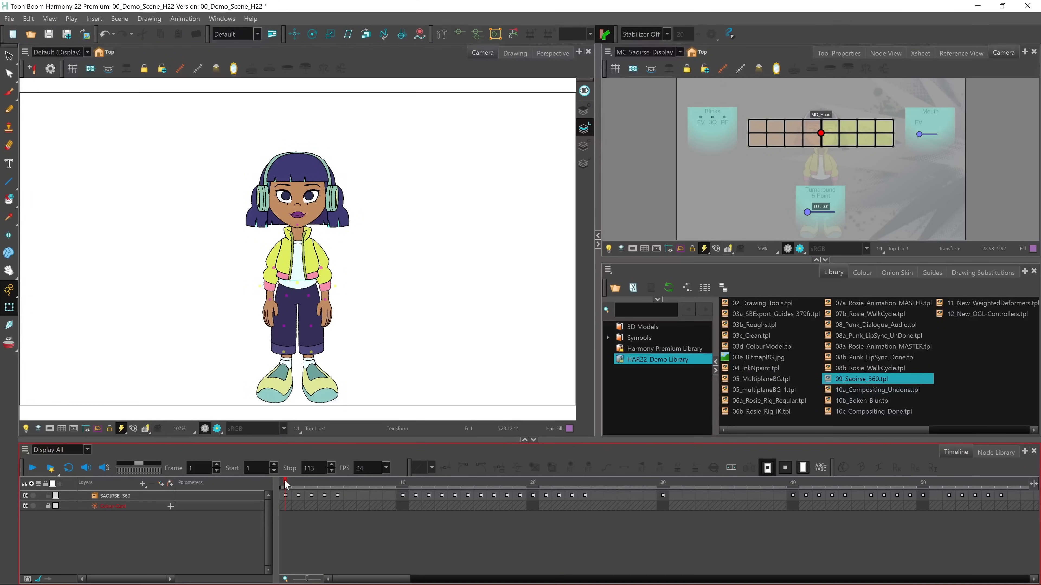
mouse_move(289, 480)
left_mouse_down()
mouse_move(335, 492)
mouse_move(287, 483)
left_mouse_up()
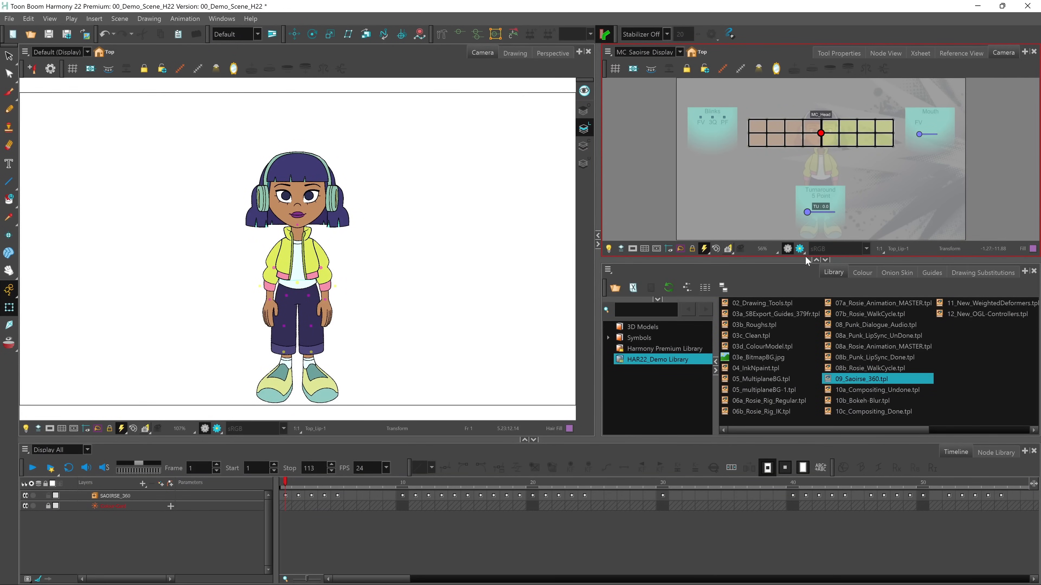
left_click(825, 260)
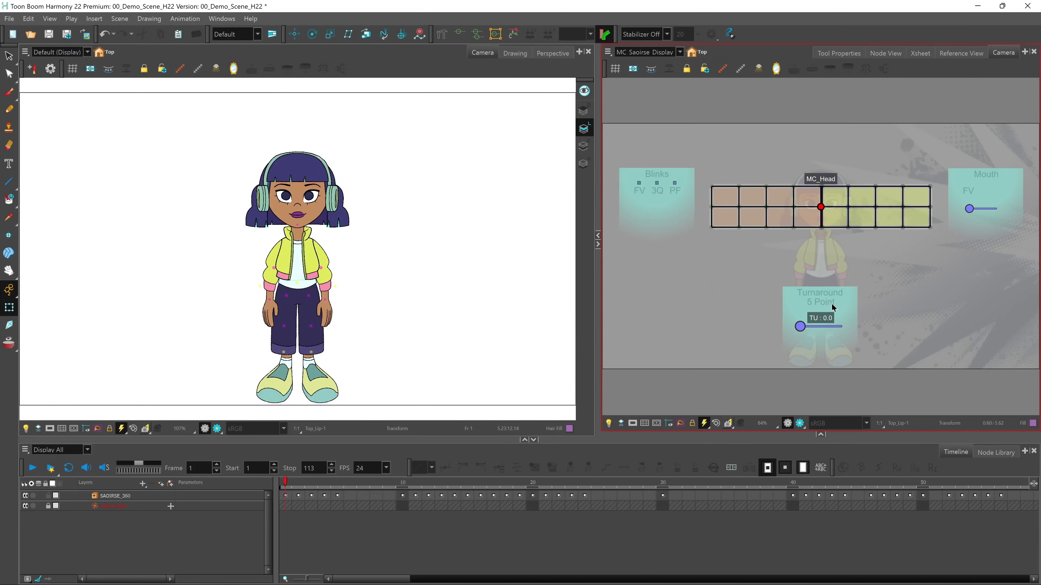
mouse_move(799, 326)
left_mouse_down()
mouse_move(840, 327)
mouse_move(800, 327)
left_mouse_up()
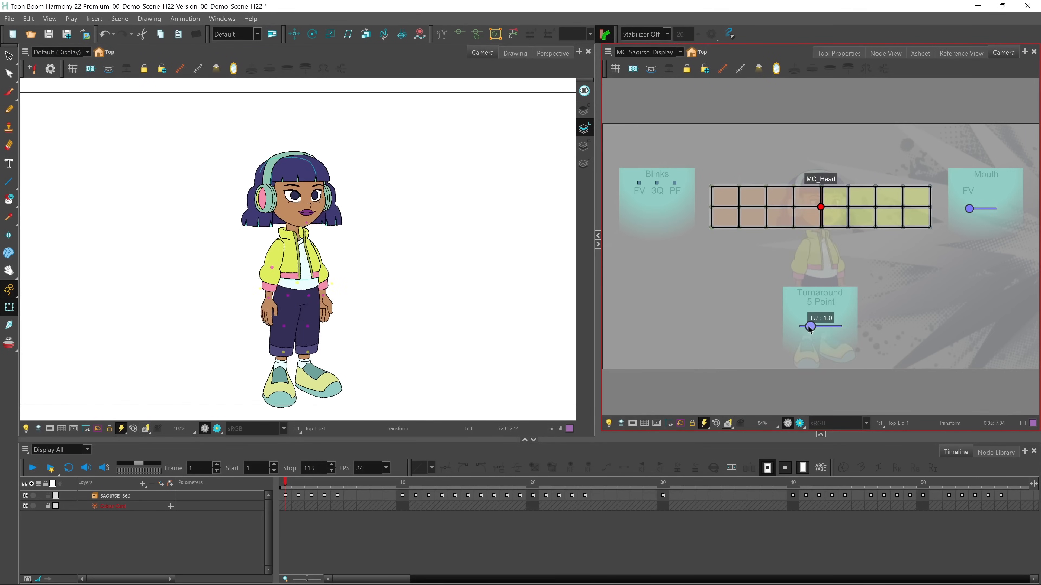
Show the front-view (FV) blink sliders and test them with Saoirse's face framed close up
left_click(639, 183)
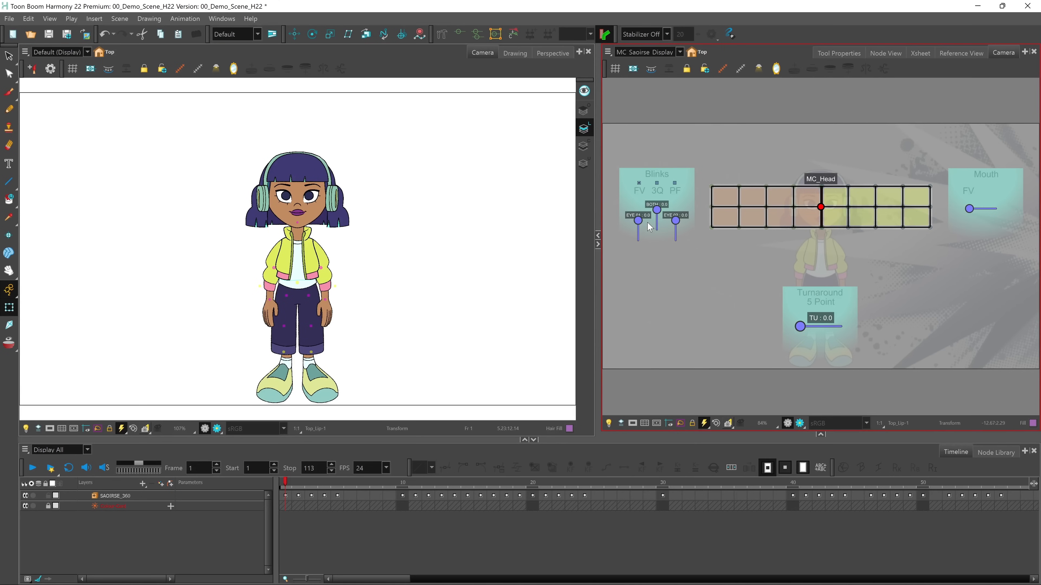
scroll(305, 199, "up", 6)
key("space")
left_click_drag(324, 206, 331, 328)
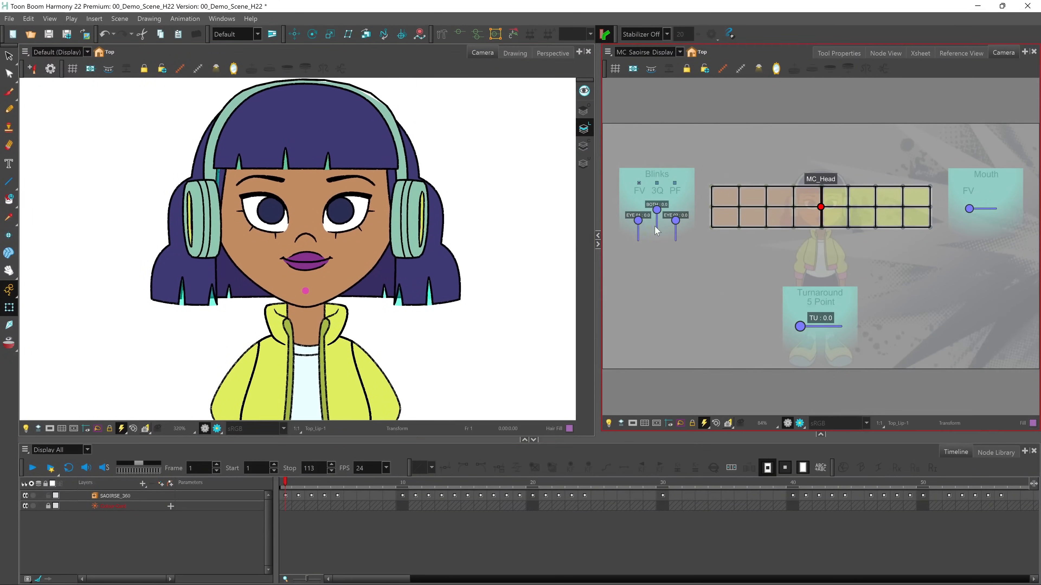
left_click_drag(657, 209, 676, 220)
Turn Saoirse to turnaround position 1.0 and test the three-quarter (3Q) blink sliders for both eyes and each eye
left_click_drag(800, 327, 809, 327)
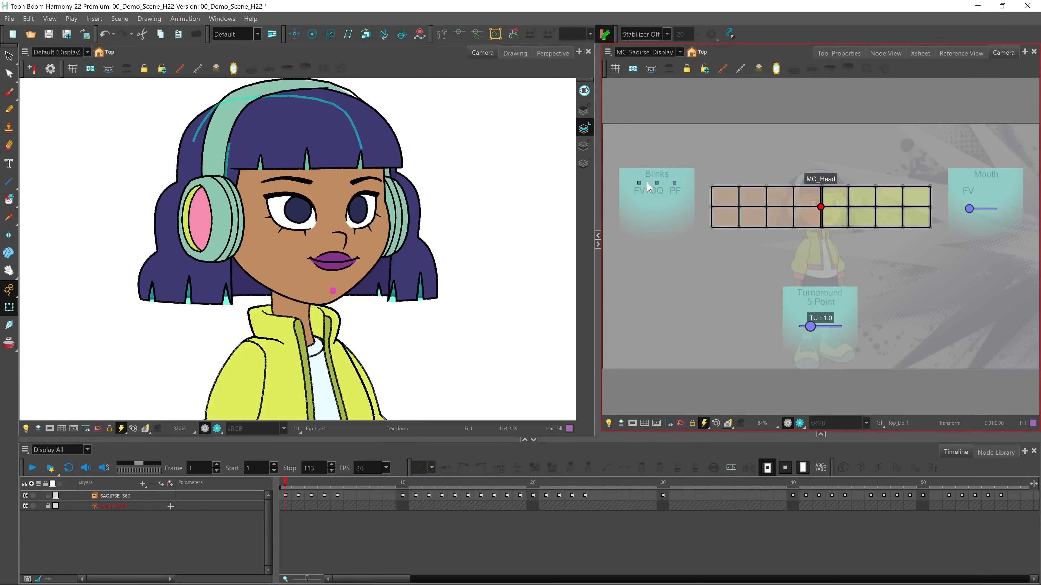
left_click(656, 183)
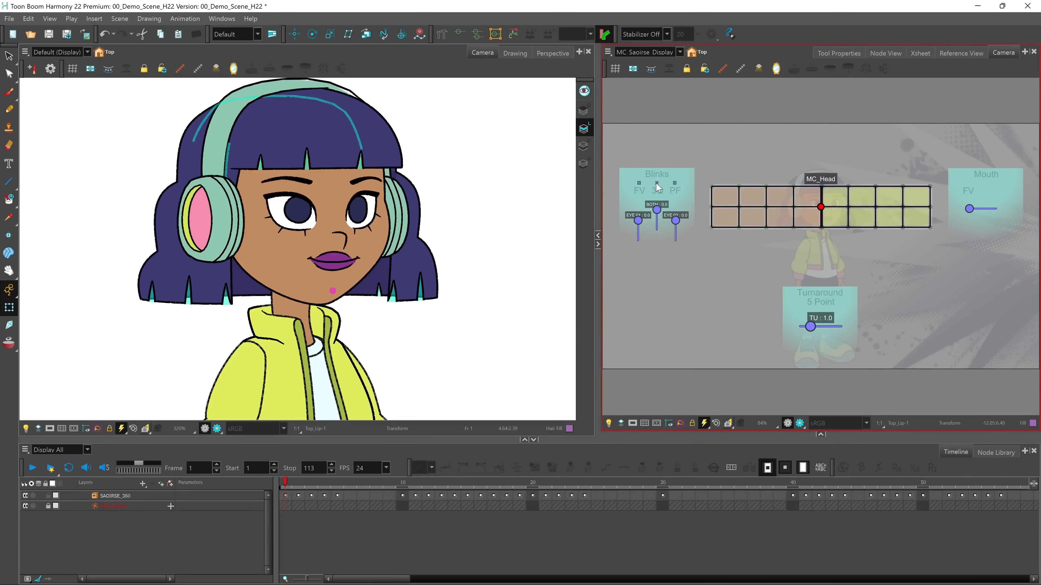
mouse_move(657, 210)
left_mouse_down()
mouse_move(656, 226)
mouse_move(657, 209)
left_mouse_up()
left_click_drag(638, 220, 676, 219)
Return the turnaround to 0.0 and test Saoirse's front-view mouth slider and MC_Head grid controller
left_click_drag(811, 326, 799, 328)
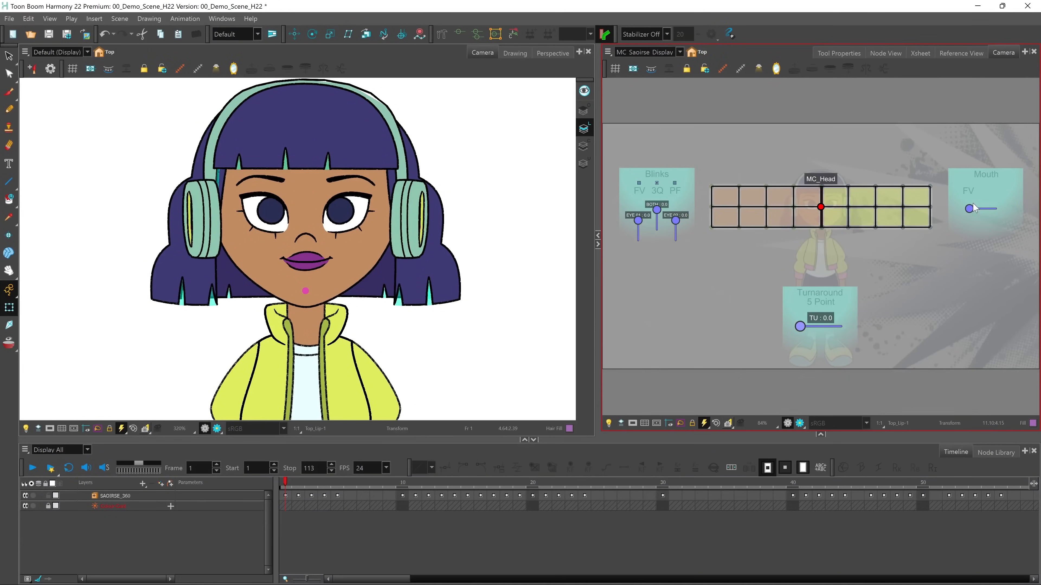
mouse_move(969, 209)
left_mouse_down()
mouse_move(999, 211)
mouse_move(967, 214)
left_mouse_up()
mouse_move(821, 207)
left_mouse_down()
mouse_move(794, 199)
mouse_move(839, 189)
mouse_move(867, 203)
mouse_move(847, 221)
mouse_move(812, 214)
mouse_move(821, 206)
left_mouse_up()
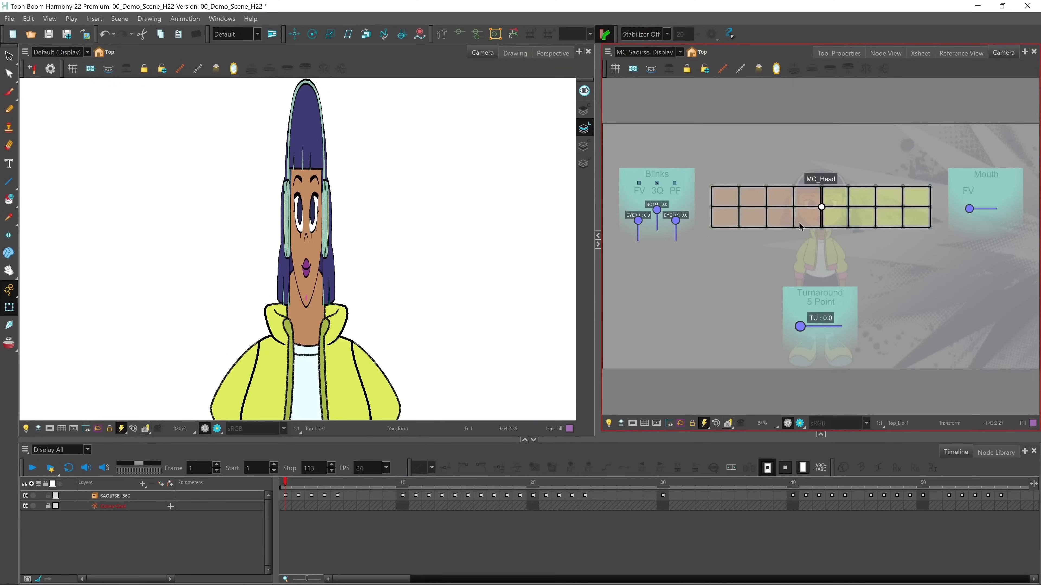
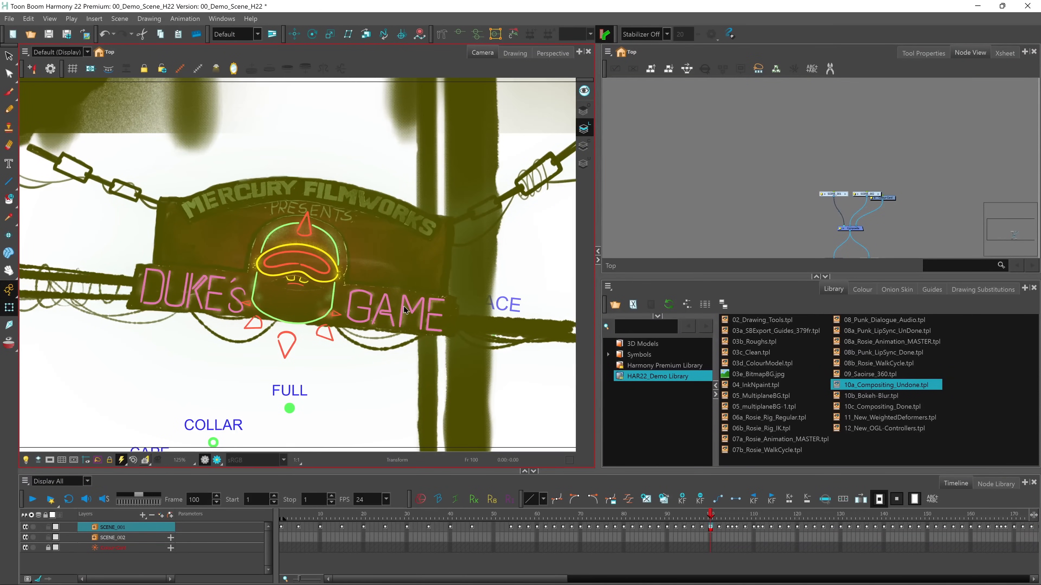
Switch the camera view to render mode and delete the Colour-Card node from the scene's top-level network
left_click(217, 460)
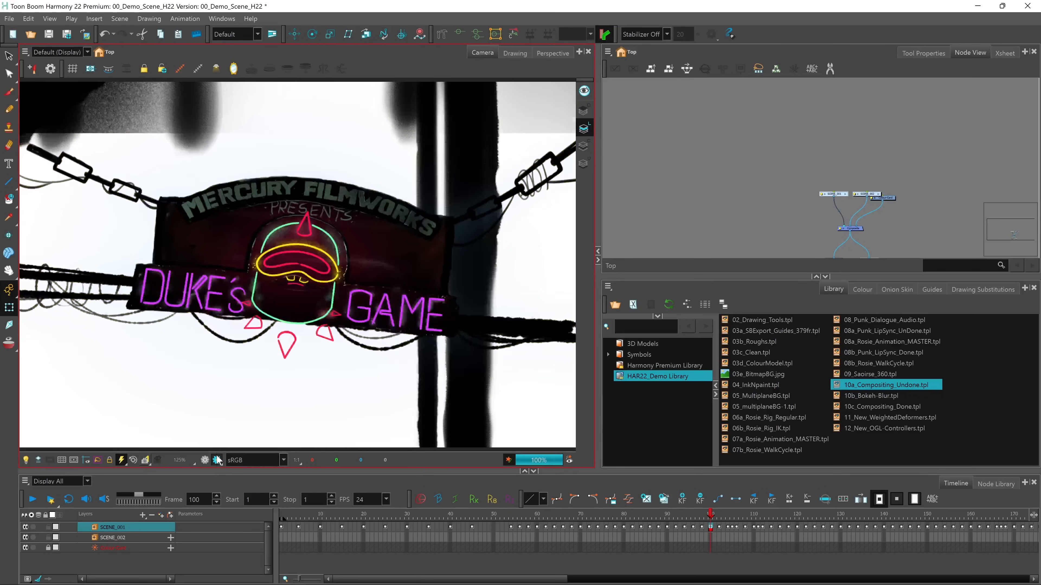
left_click(890, 186)
left_click_drag(895, 214, 890, 212)
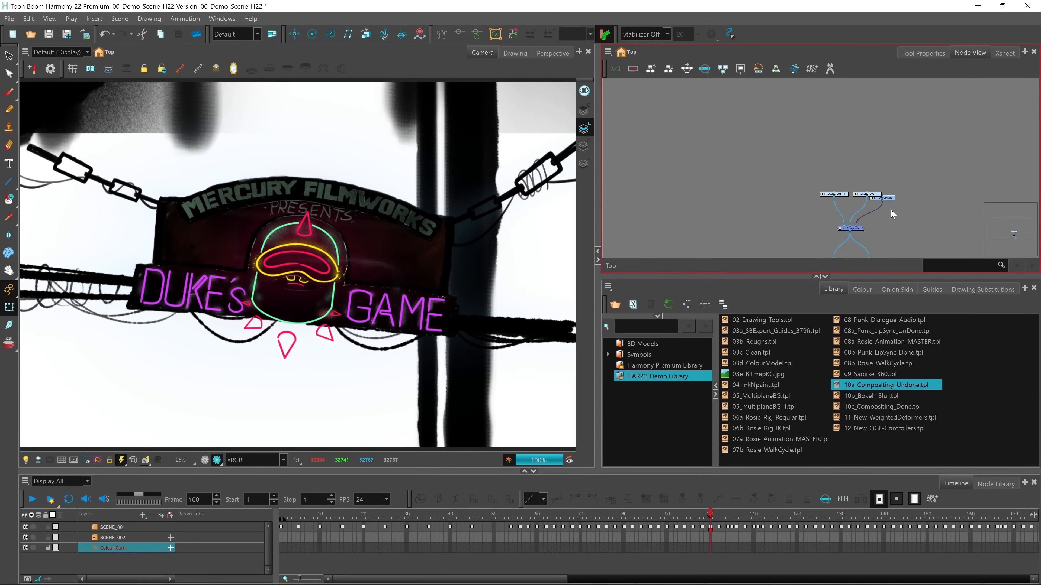
key("Delete")
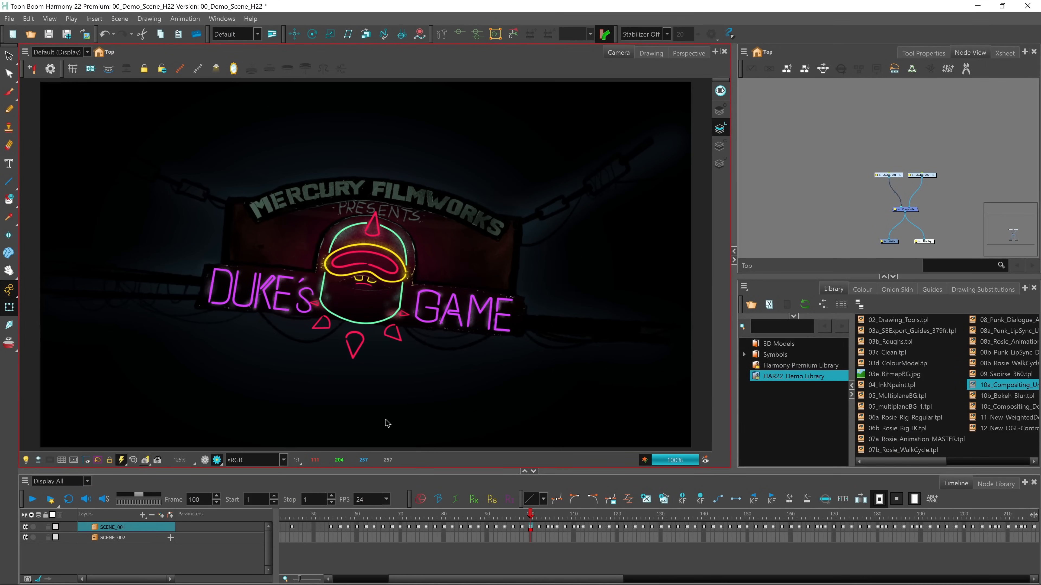
Open the SCENE_001 group and examine the node setup inside the NEON_GLOW group of the TITLES backdrop
left_click(894, 177)
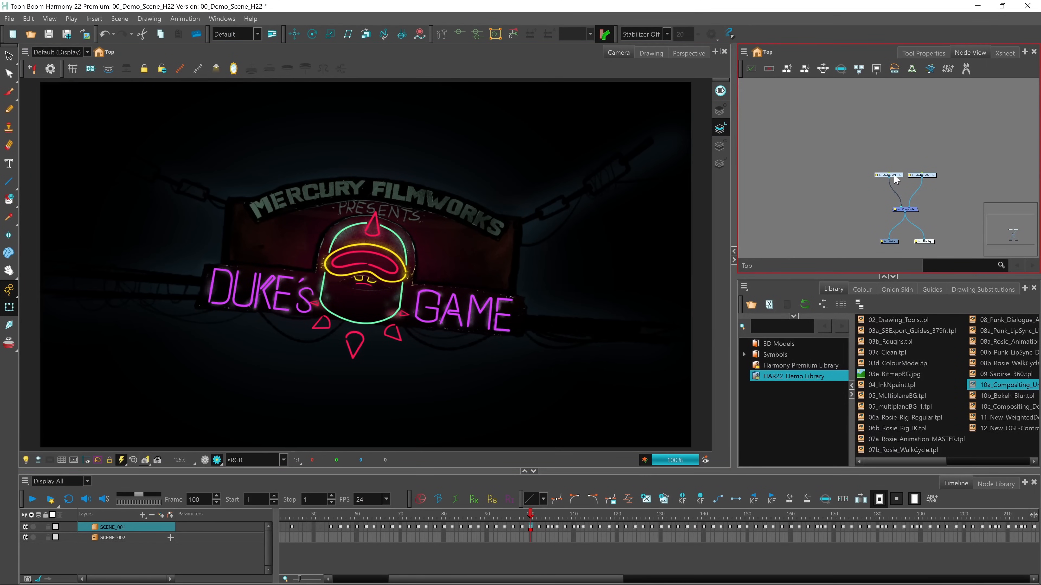
left_click(900, 176)
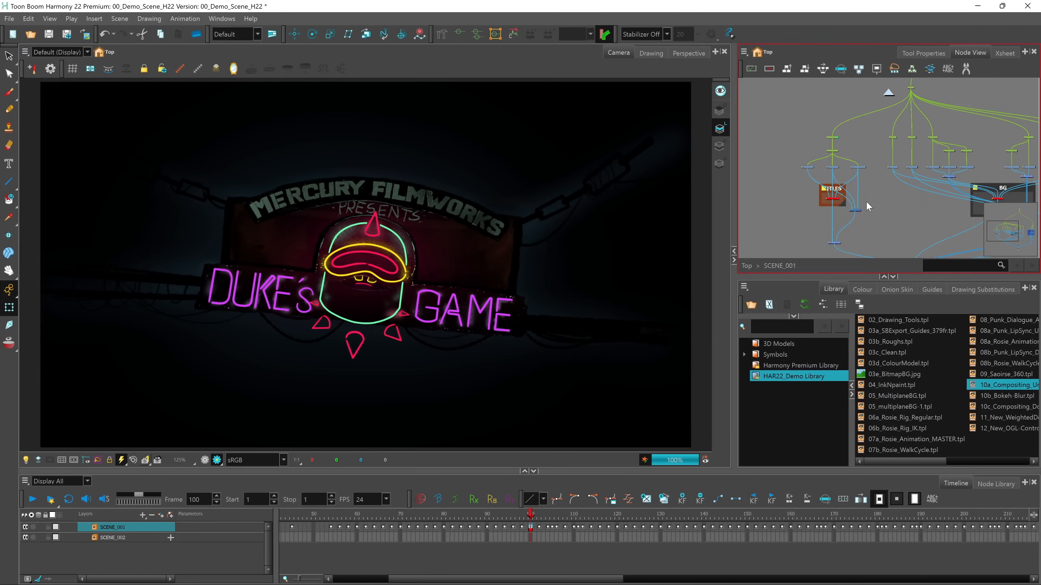
scroll(864, 217, "up", 3)
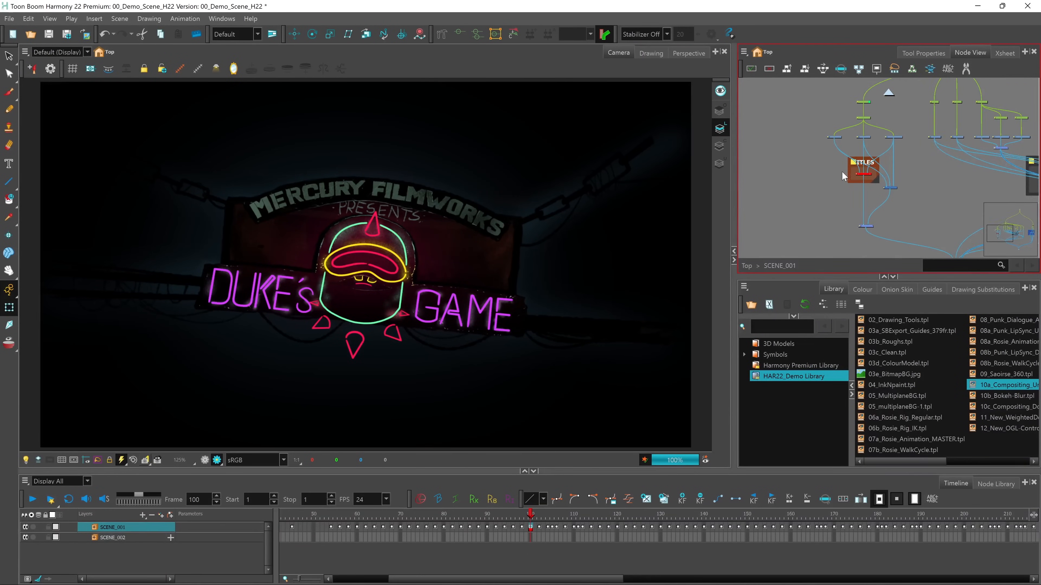
scroll(827, 164, "up", 4)
left_click_drag(839, 186, 882, 153)
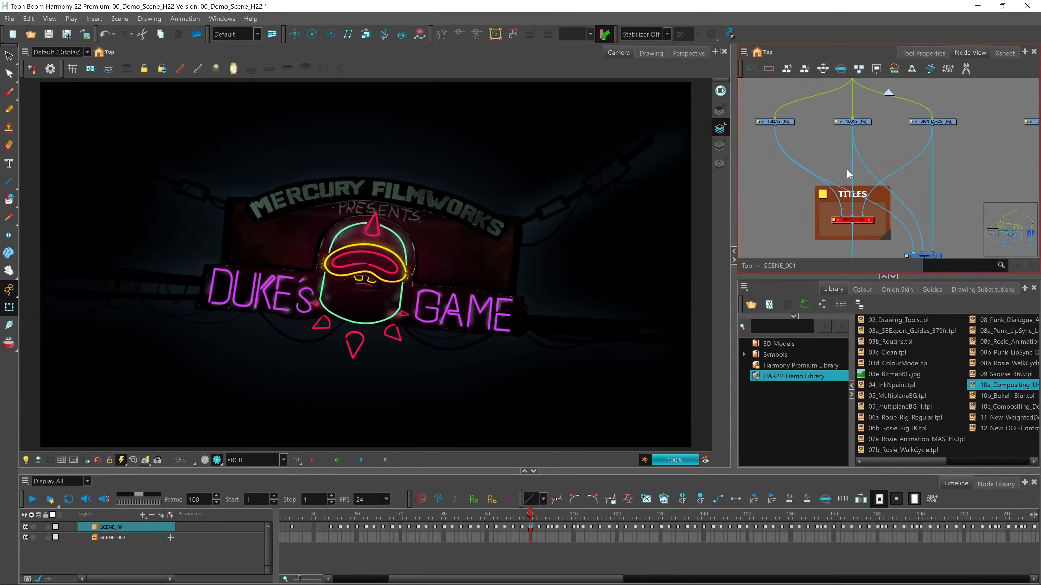
left_click(869, 220)
scroll(869, 182, "down", 1)
left_click_drag(858, 174, 845, 193)
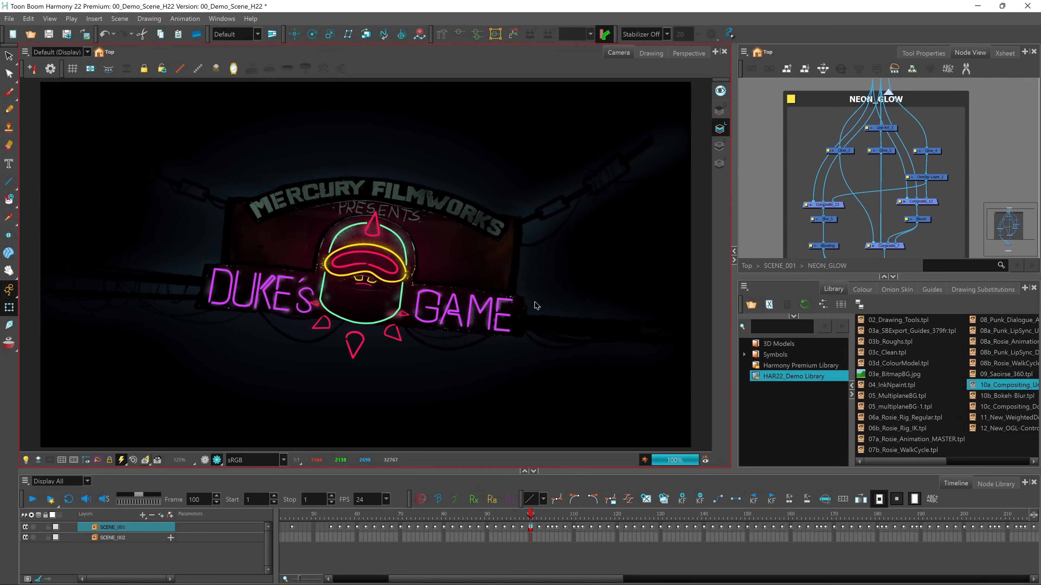
Enable the NEON_GLOW group in SCENE_001's TITLES backdrop and review the nodes inside it
left_click(780, 265)
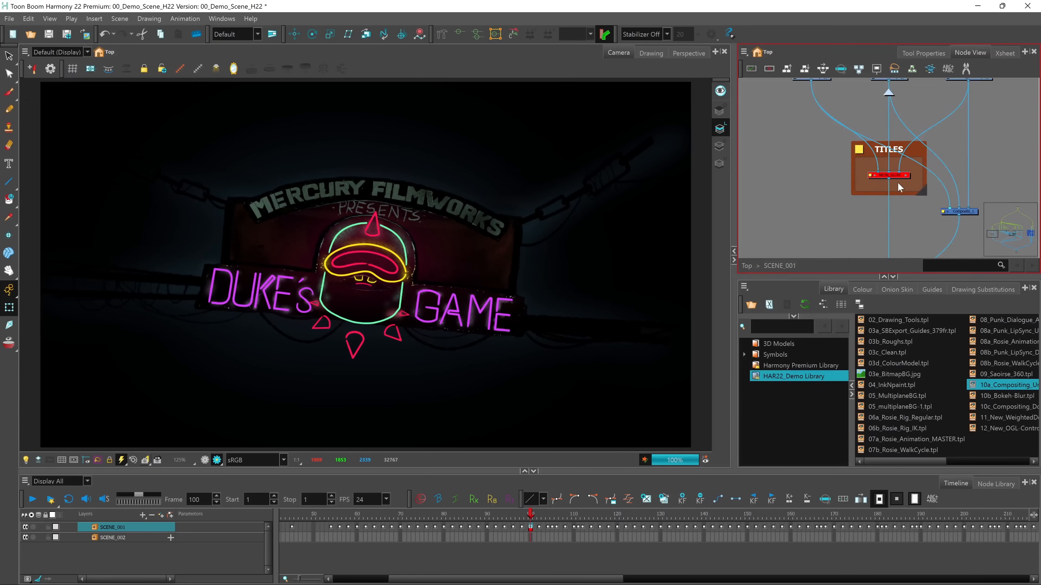
left_click(828, 167)
left_click_drag(908, 181, 897, 193)
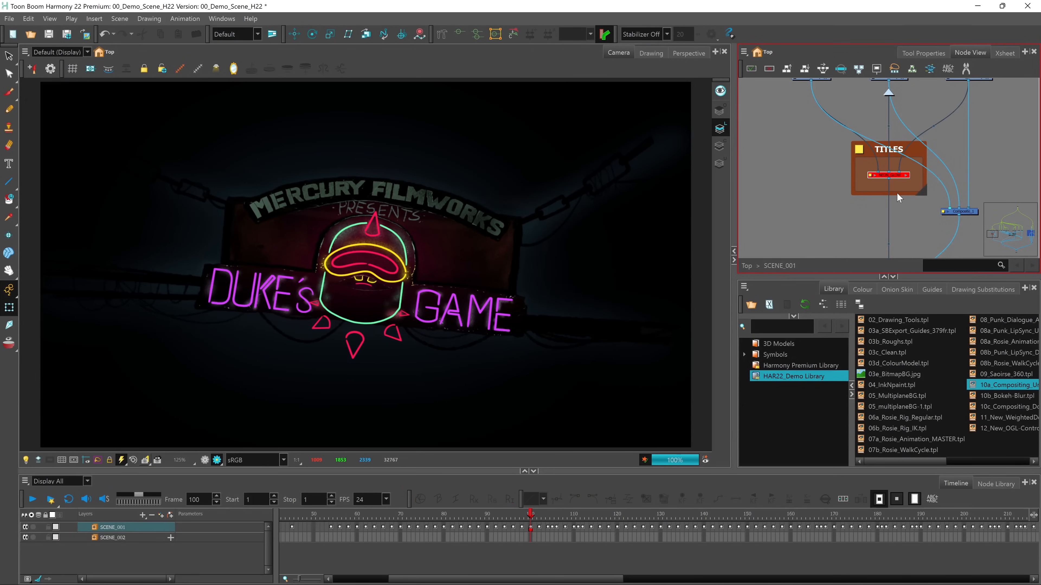
key("a")
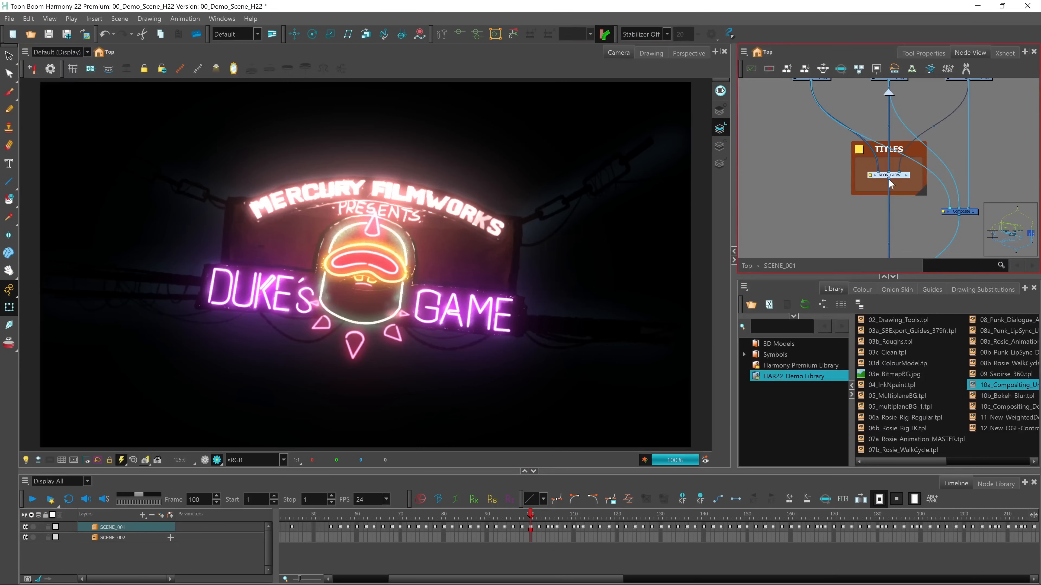
left_click(905, 175)
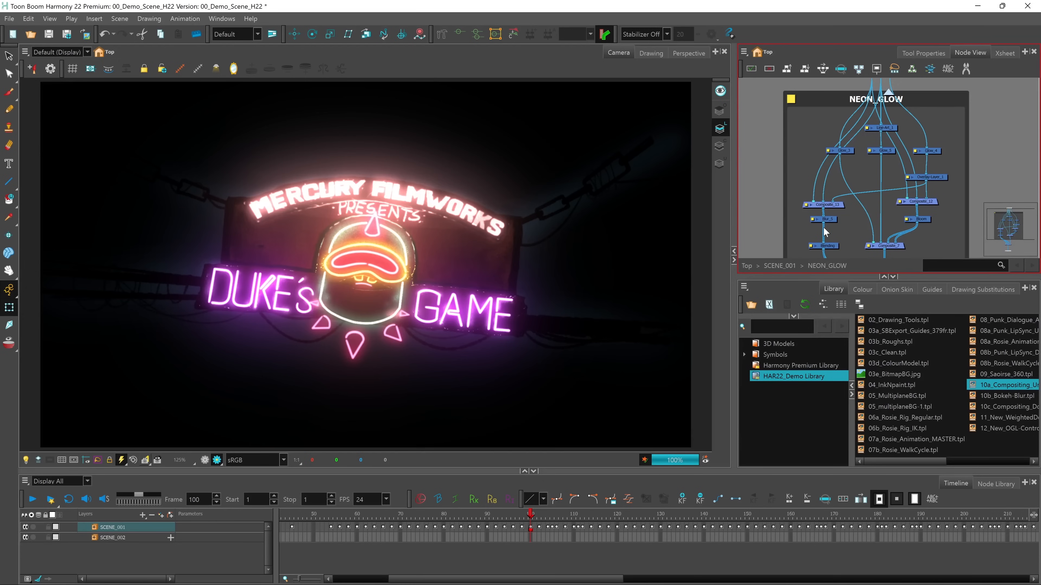
left_click(782, 265)
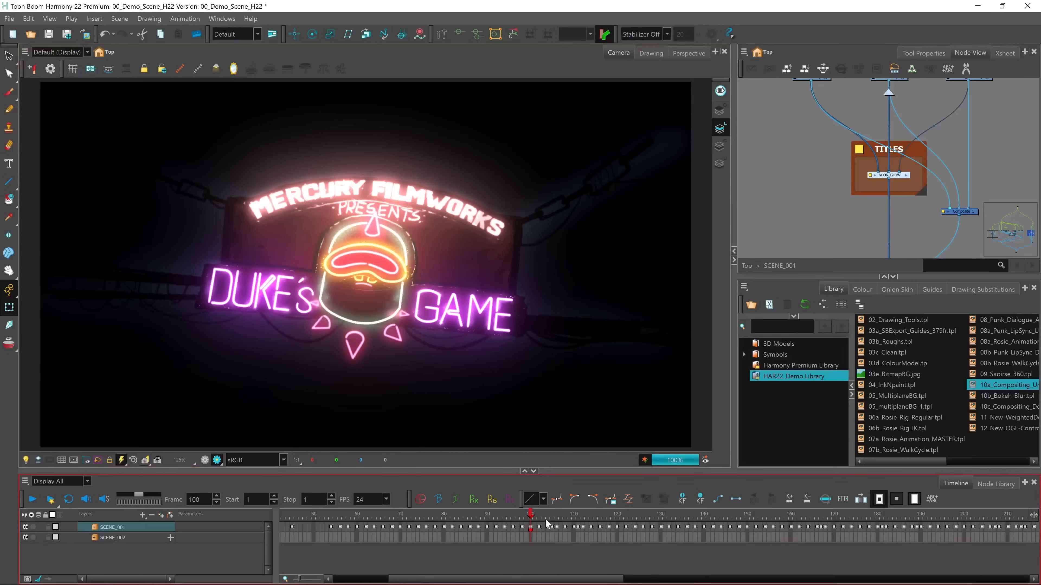
Scrub forward past the neon title and move the playhead to frame 290
left_click_drag(531, 516, 651, 515)
left_click_drag(609, 579, 783, 579)
left_click(792, 537)
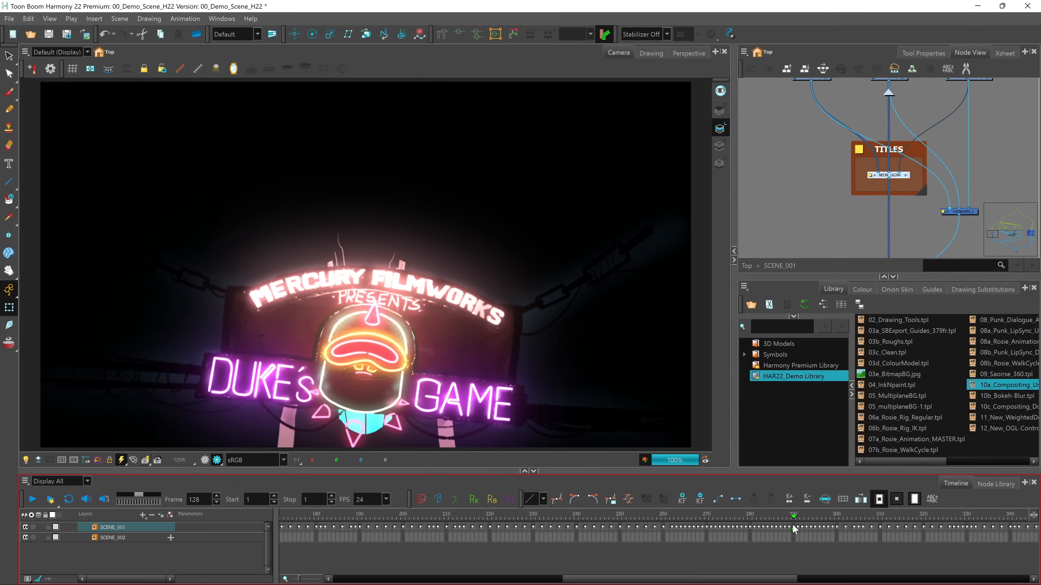
Enable the BG_COMP group in SCENE_001's BG backdrop and open it to show its blur and transparency nodes
scroll(916, 192, "down", 4)
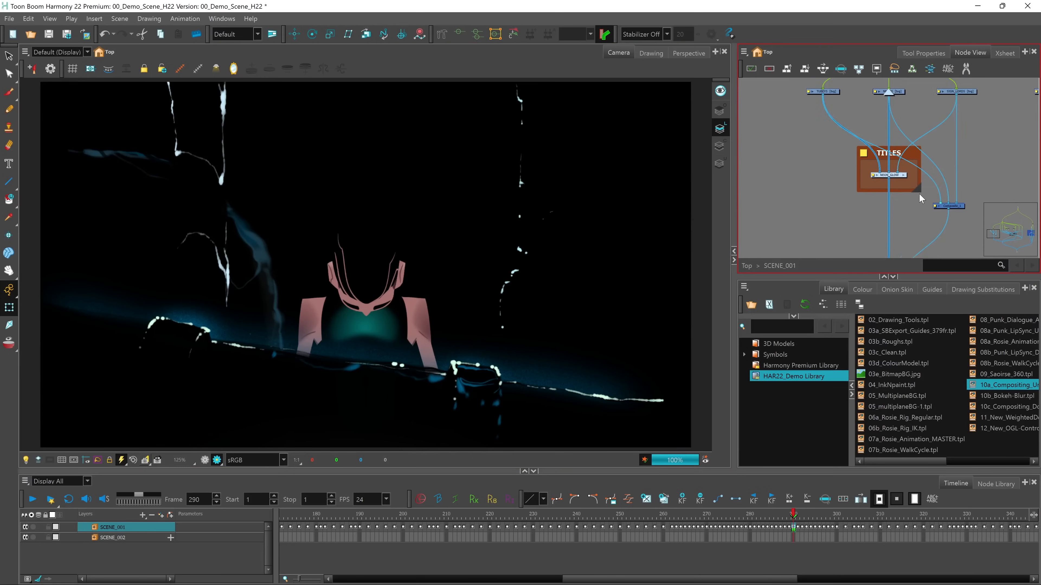
scroll(949, 180, "down", 1)
left_click_drag(949, 180, 788, 186)
left_click_drag(892, 192, 814, 203)
scroll(876, 198, "up", 2)
left_click(855, 199)
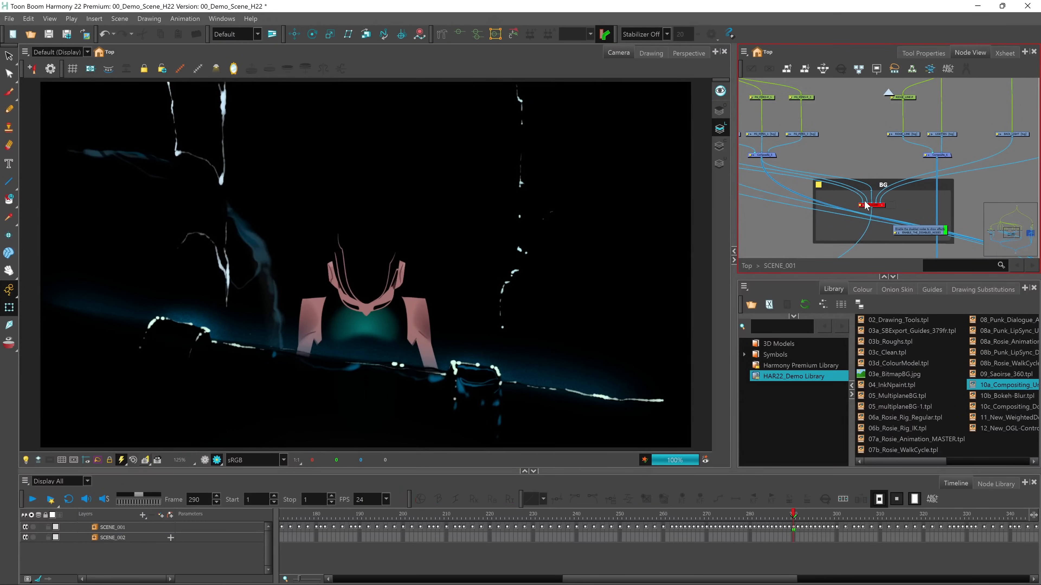
left_click(856, 202)
key("d")
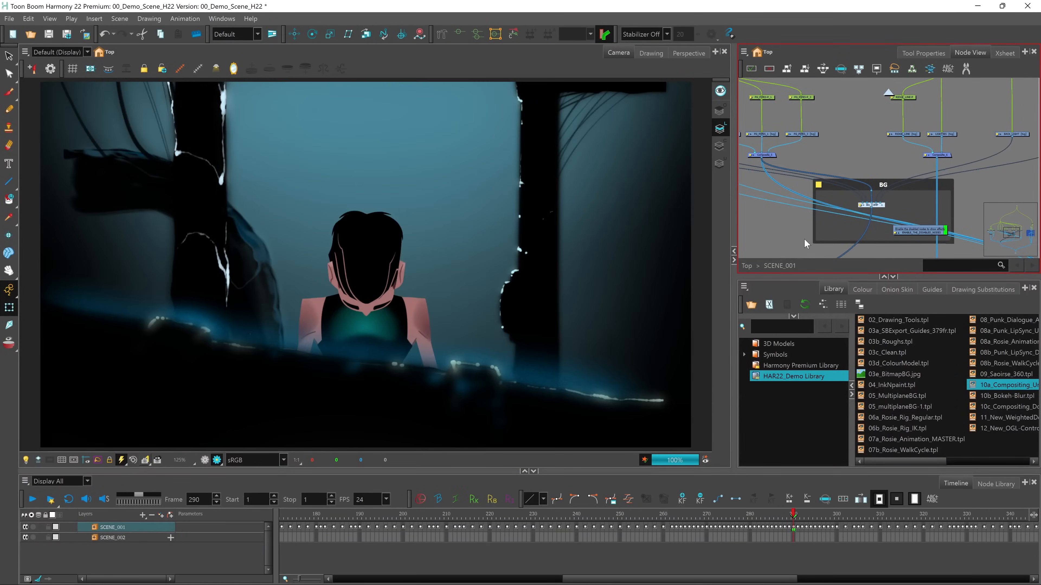
left_click(882, 205)
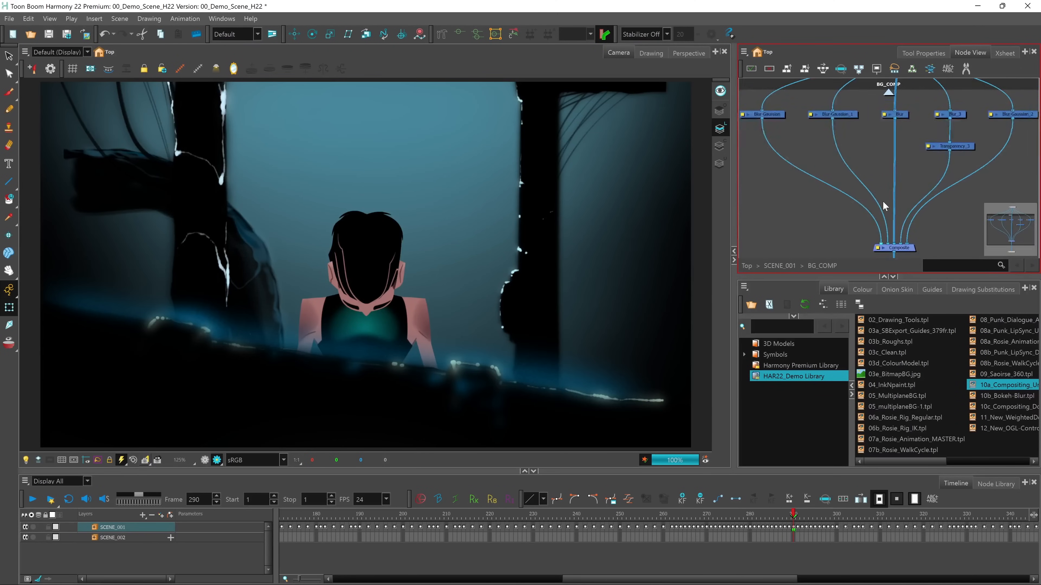
left_click_drag(859, 152, 846, 171)
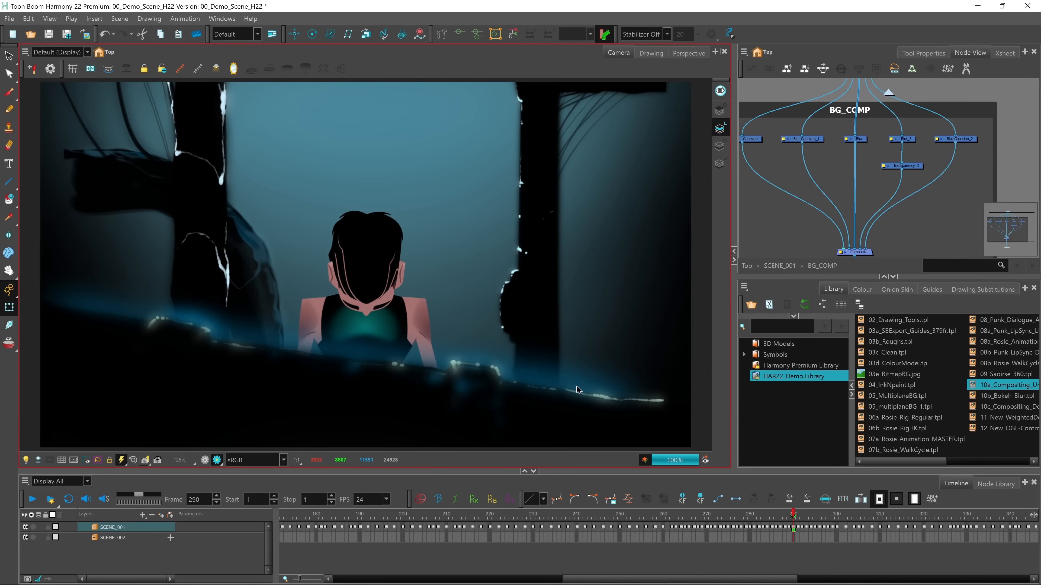
Go to frame 430 and enable the three disabled nodes in SCENE_001's MOU_MOUSE_SETUP backdrop
left_click_drag(713, 579, 875, 581)
left_click(875, 527)
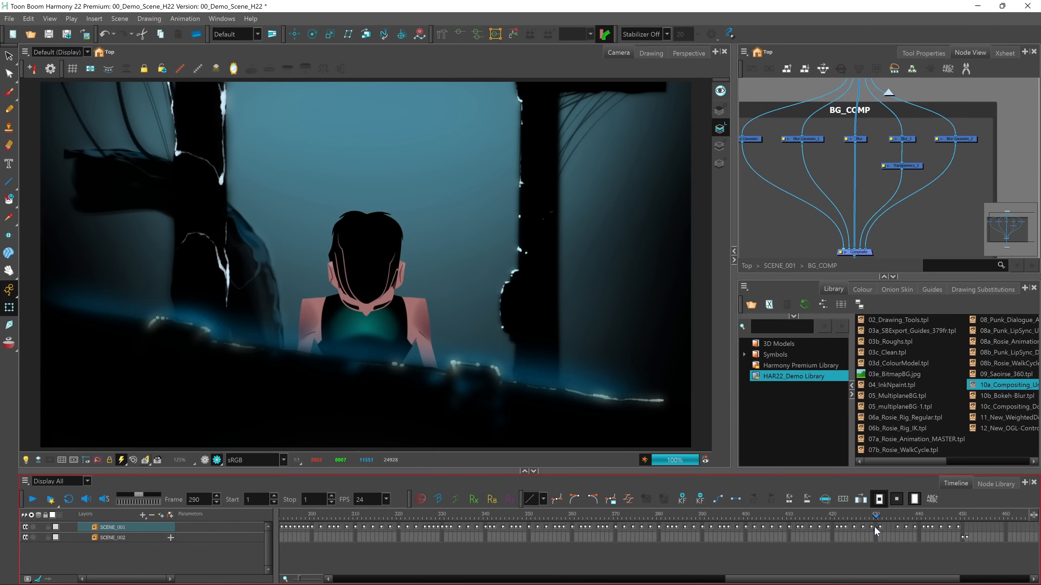
scroll(859, 225, "down", 5)
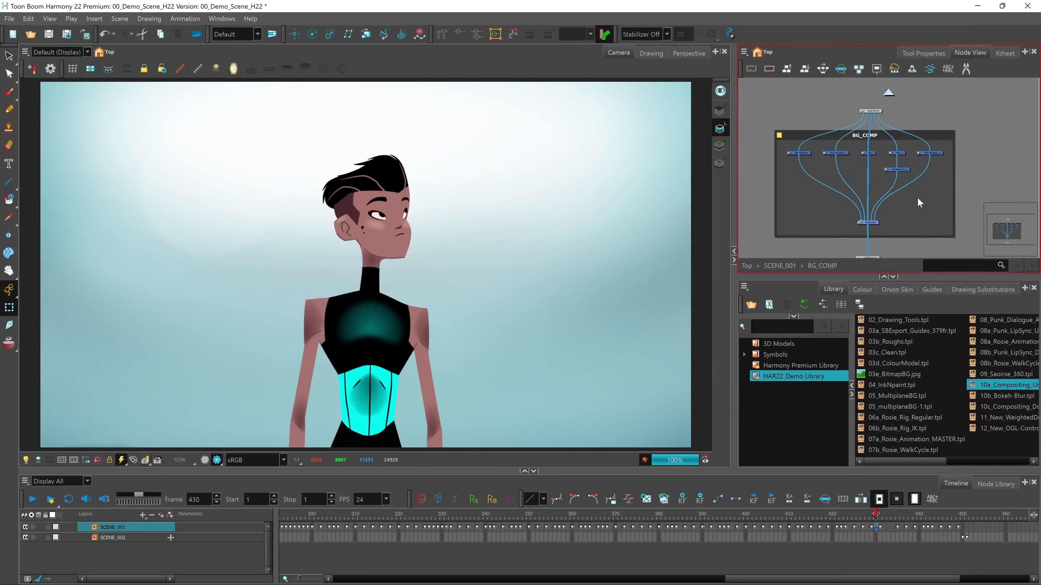
left_click(769, 265)
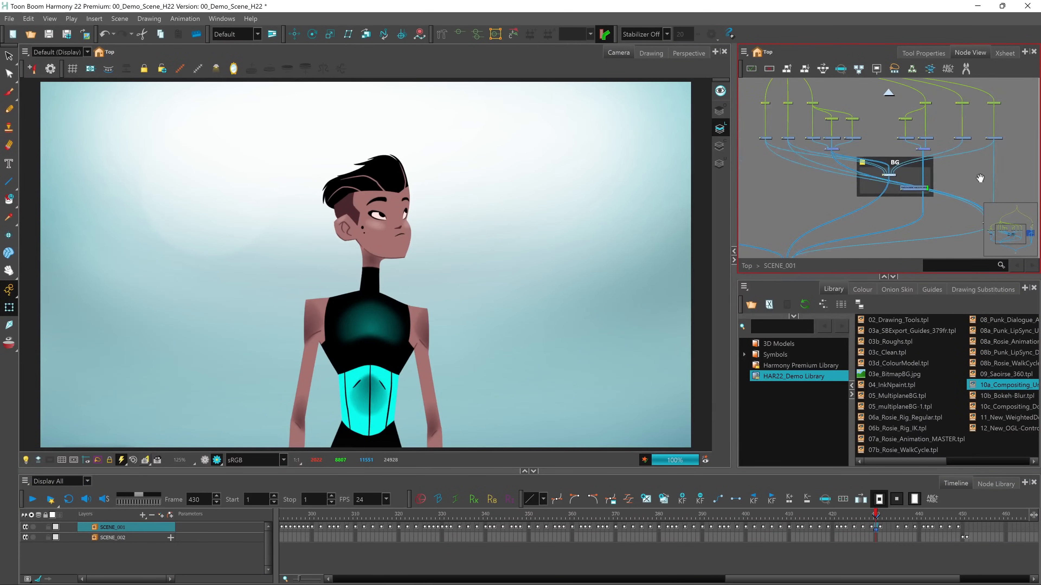
scroll(874, 196, "up", 4)
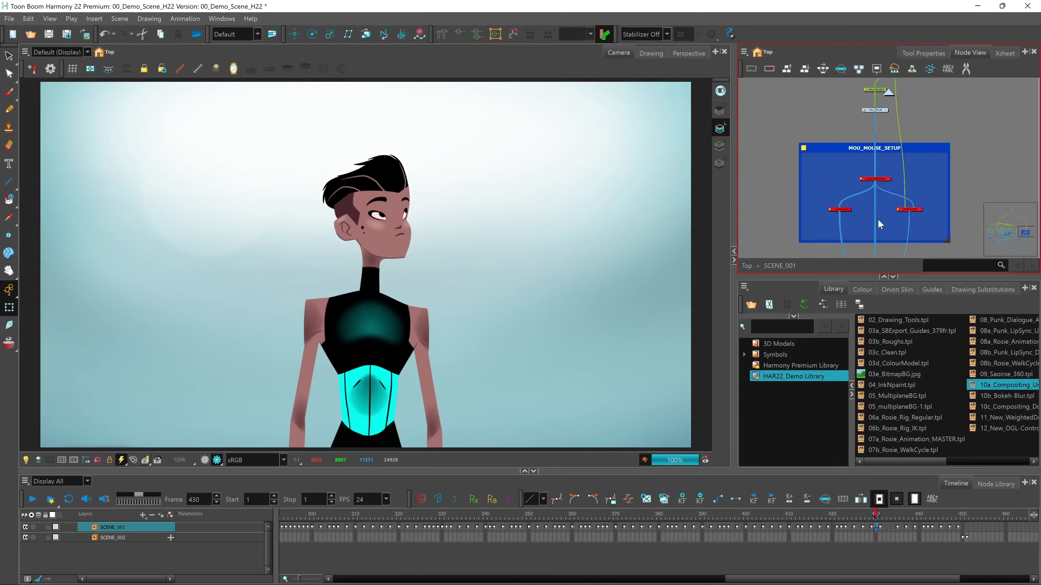
left_click_drag(889, 211, 891, 211)
left_click_drag(808, 144, 953, 224)
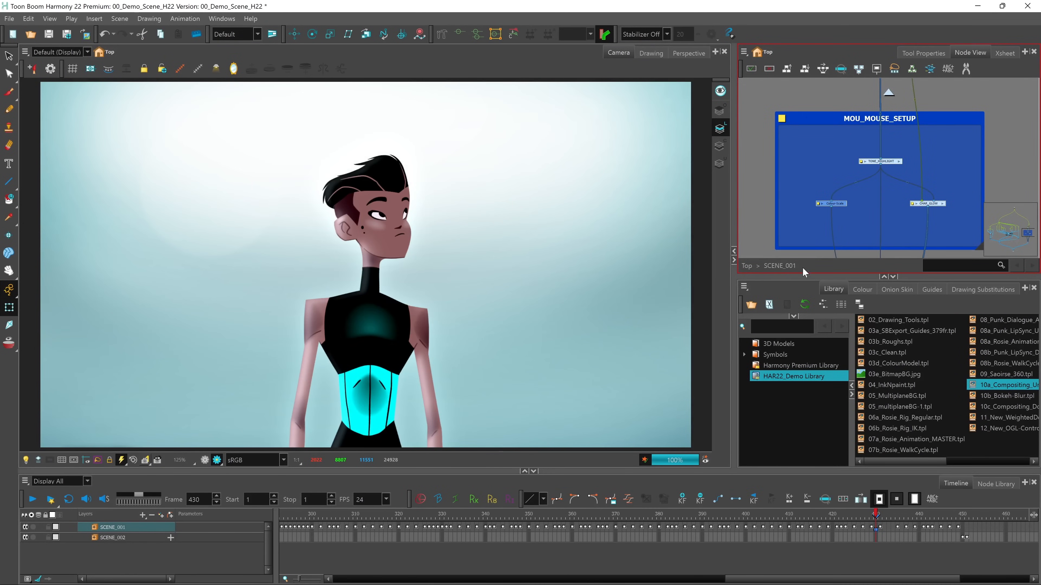
Open the TONE_HIGHLIGHT group and frame its Peg and Apply-Peg-Transformation nodes
left_click(898, 161)
scroll(858, 155, "down", 3)
left_click_drag(845, 148, 858, 210)
scroll(823, 211, "up", 2)
scroll(858, 210, "up", 1)
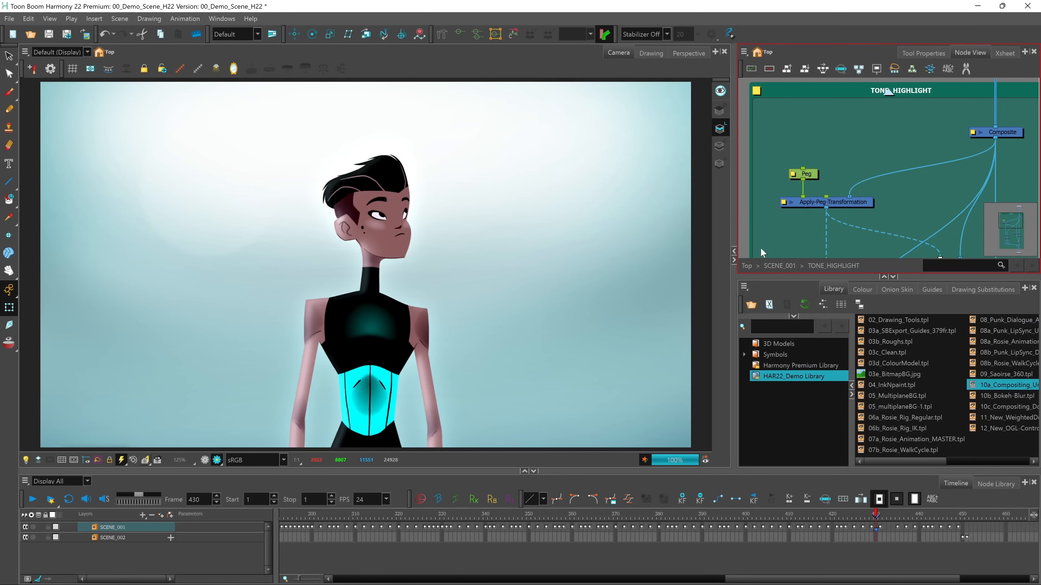
Turn off the rendered preview and select the Peg in TONE_HIGHLIGHT to examine its bounding box around the character
left_click(205, 463)
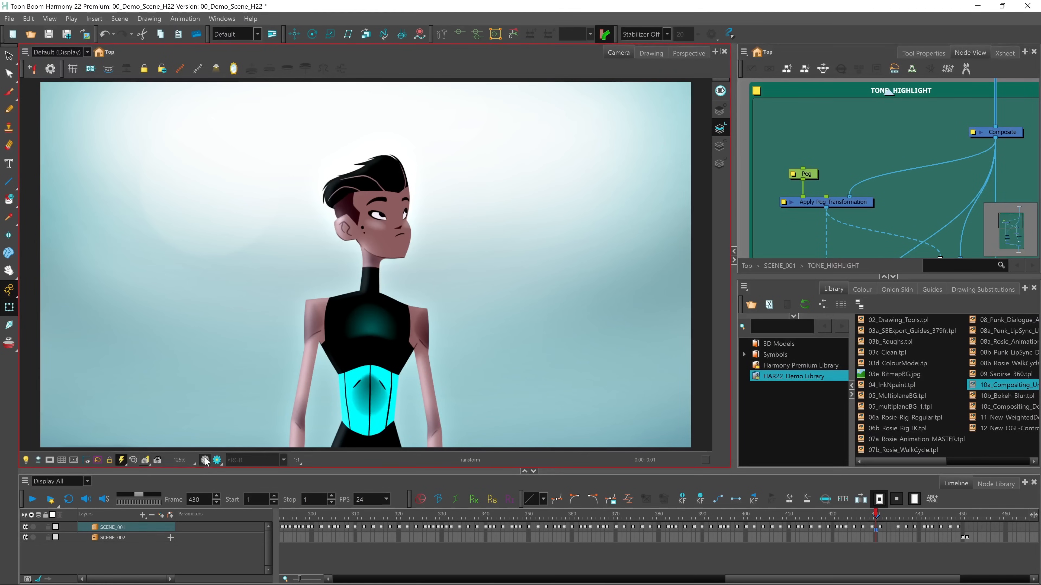
left_click(822, 163)
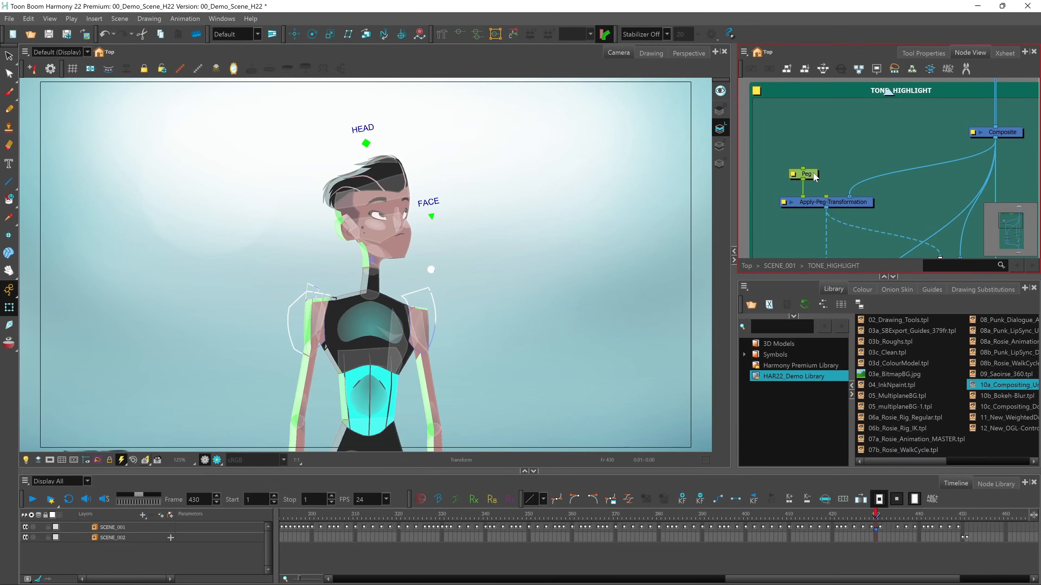
left_click(422, 254)
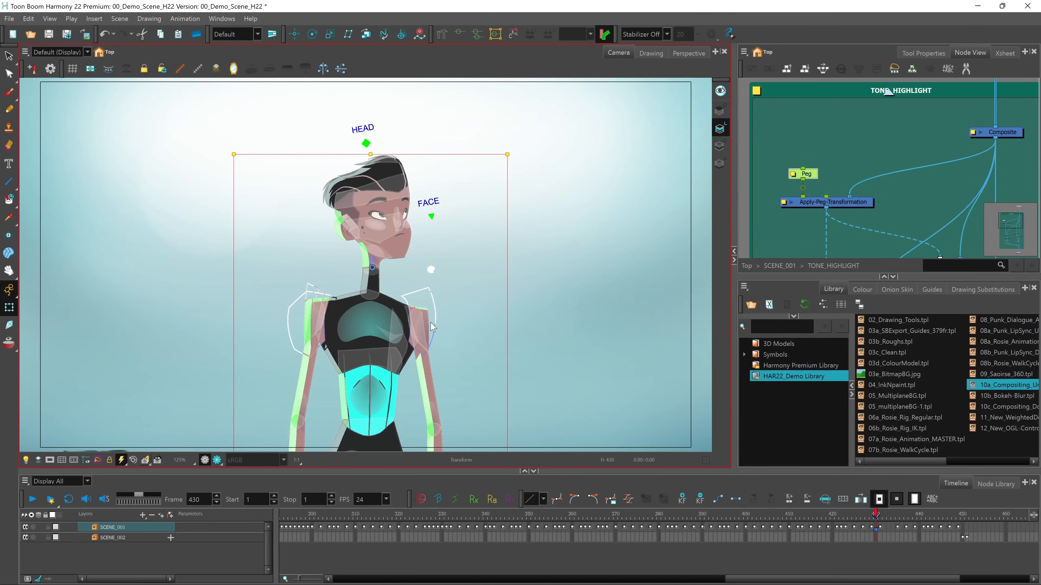
key("1")
key("space")
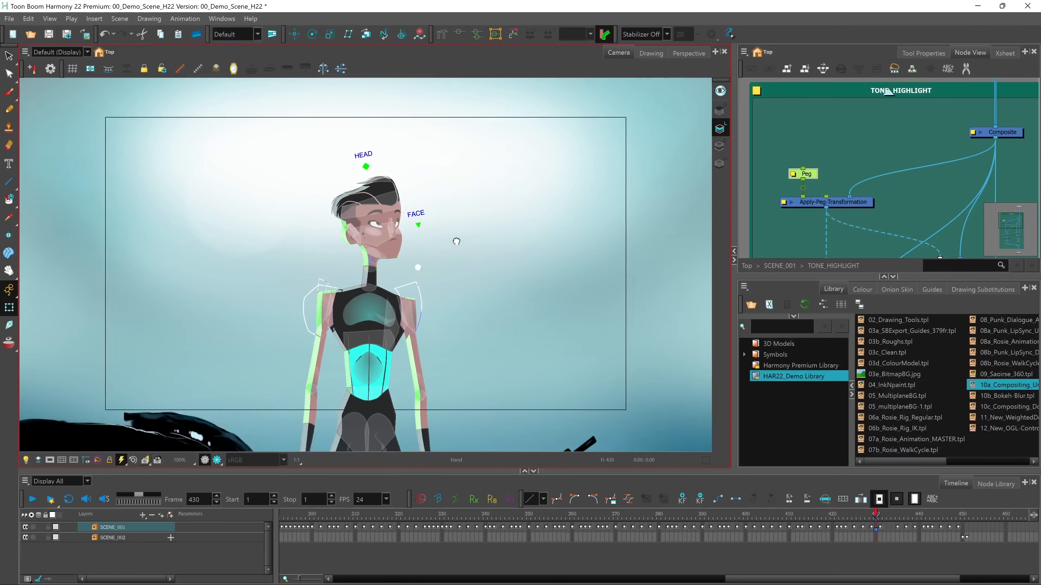
left_click_drag(456, 241, 479, 143)
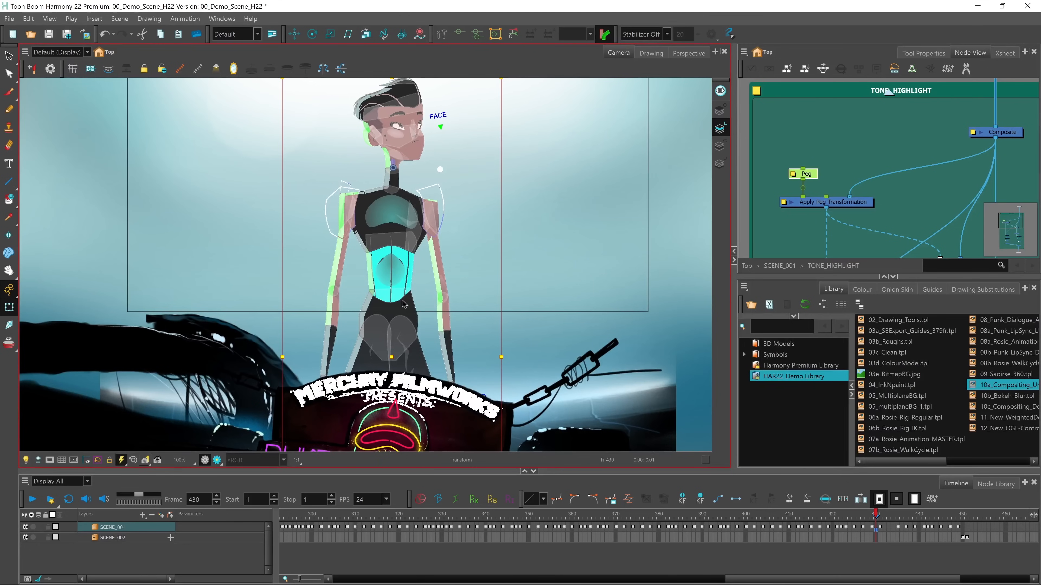
mouse_move(386, 355)
left_mouse_down()
mouse_move(371, 364)
mouse_move(394, 357)
left_mouse_up()
left_click(798, 188)
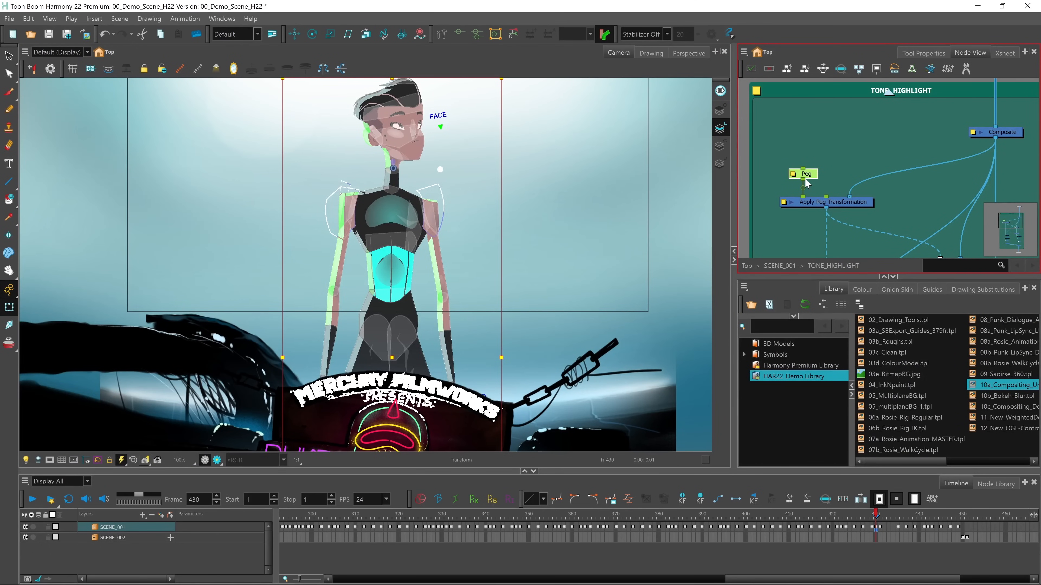
Return the camera view to render mode and reframe it on the whole character shot
left_click(218, 463)
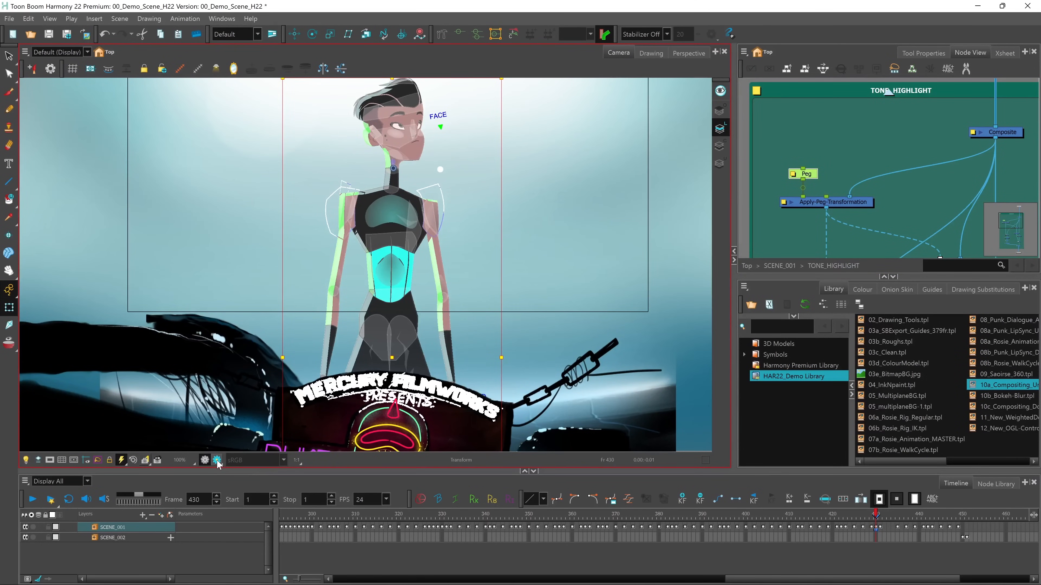
left_click(218, 463)
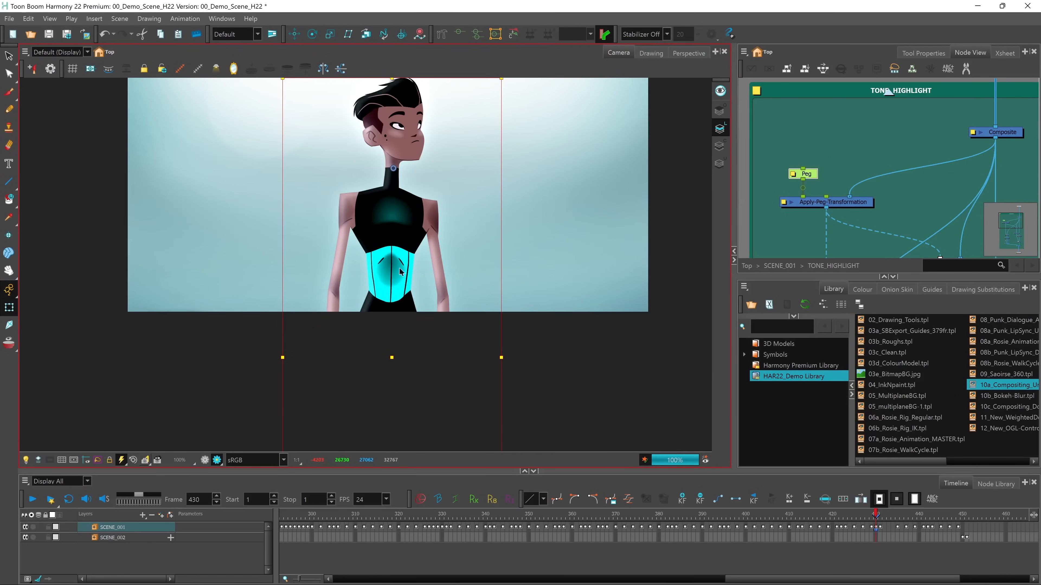
left_click_drag(441, 174, 446, 295)
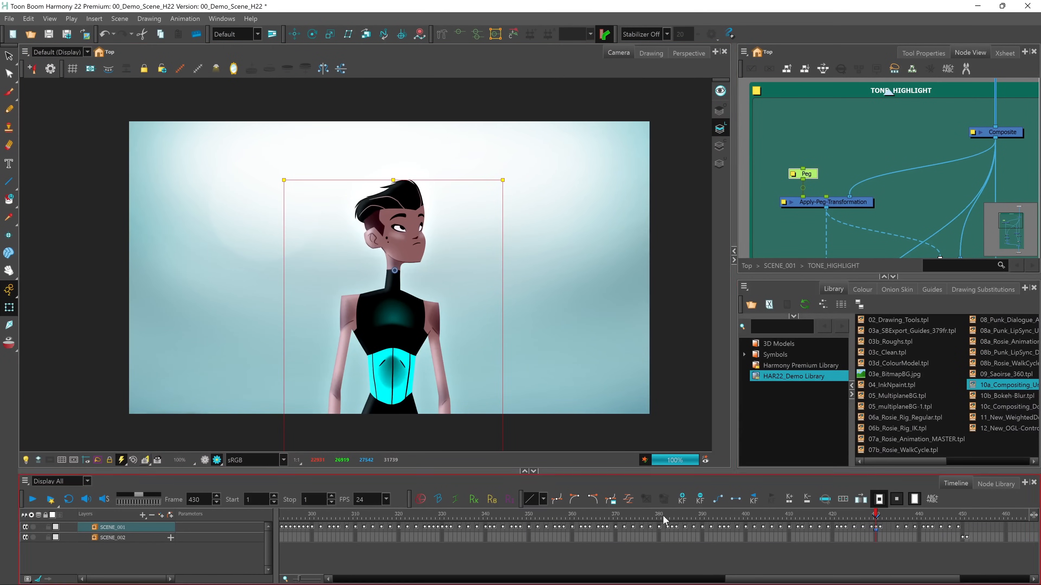
Go back up to the SCENE_001 network and move the playhead to frame 490
left_click(777, 266)
left_click_drag(766, 581, 843, 583)
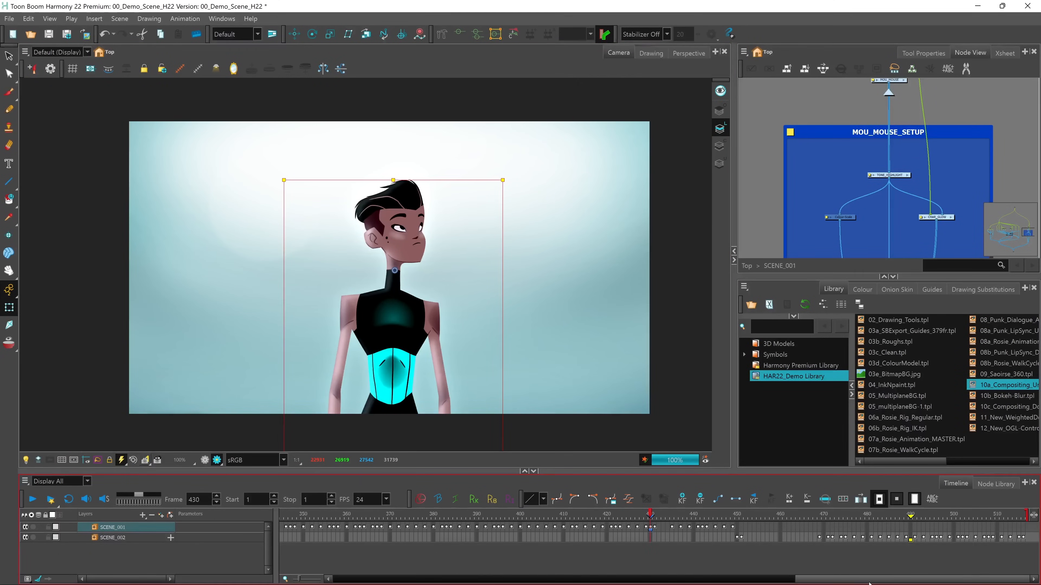
left_click(910, 531)
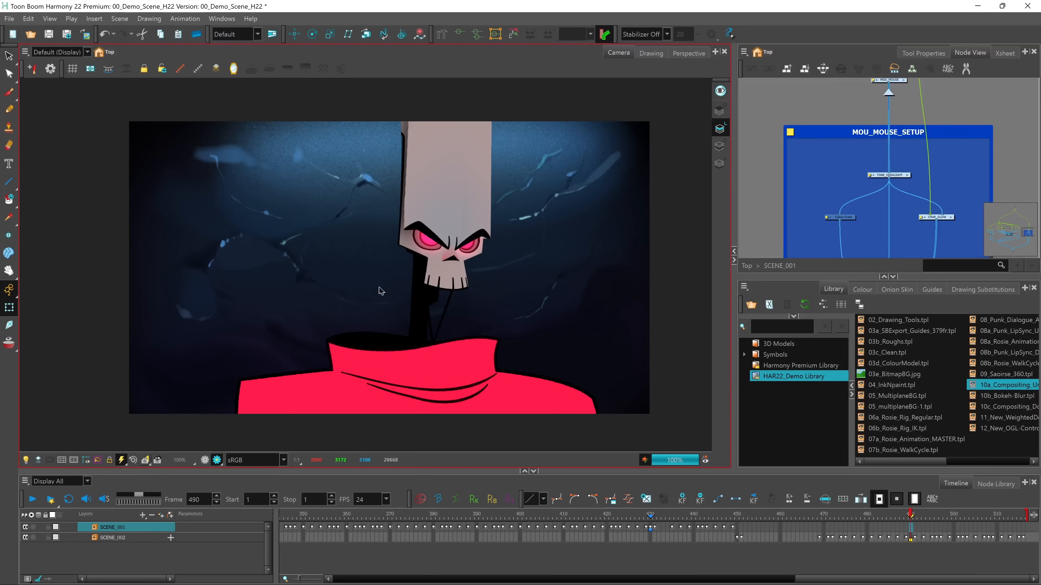
Leave SCENE_001, open the SCENE_002 group, and enable its Snow-Windy particle and RETRO_COMP character effect groups
left_click(746, 266)
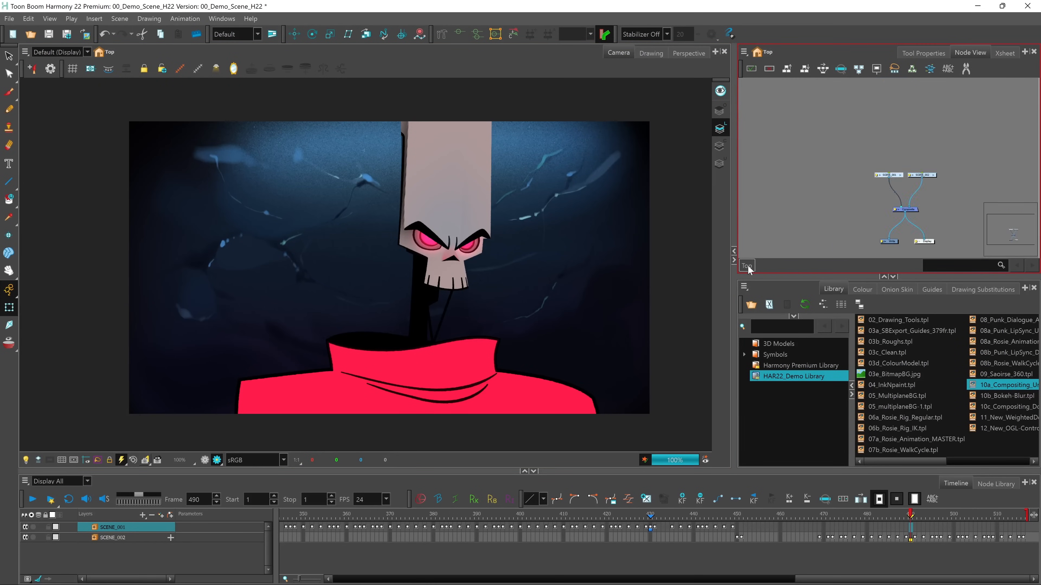
left_click(935, 179)
left_click_drag(835, 215, 843, 148)
scroll(838, 220, "up", 4)
left_click_drag(779, 176, 917, 197)
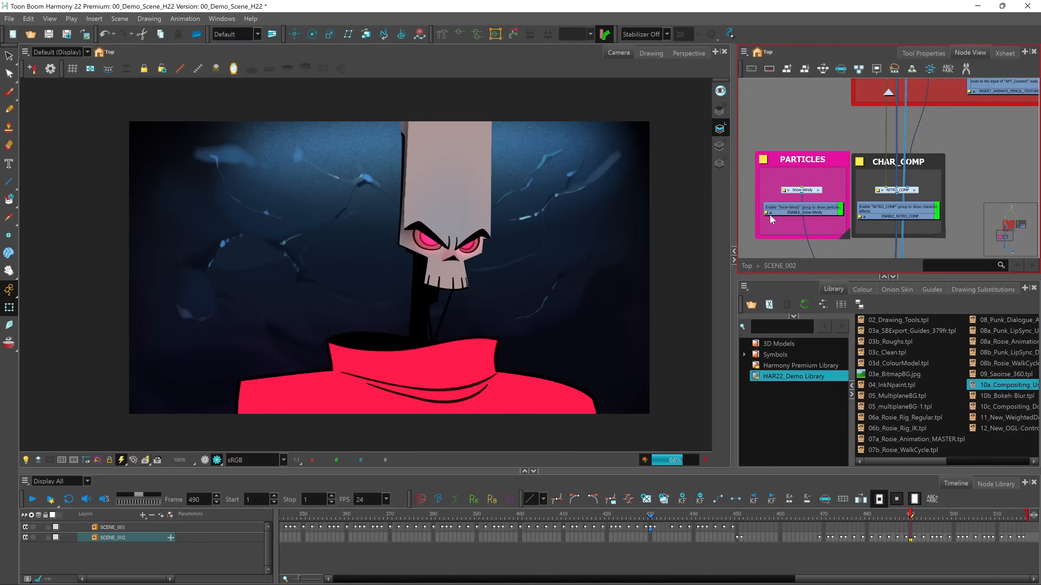
left_click(664, 427)
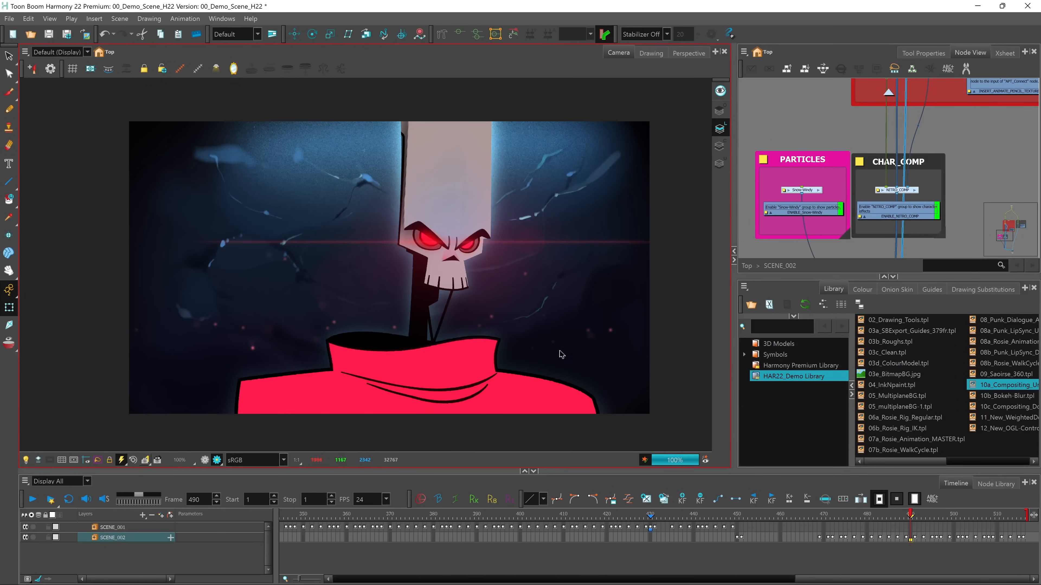
Add the 10b_Bokeh-Blur.tpl template from the library to the BG backdrop, inserting it on the output connection below the TEMP_BG drawing node
left_click_drag(957, 181, 862, 211)
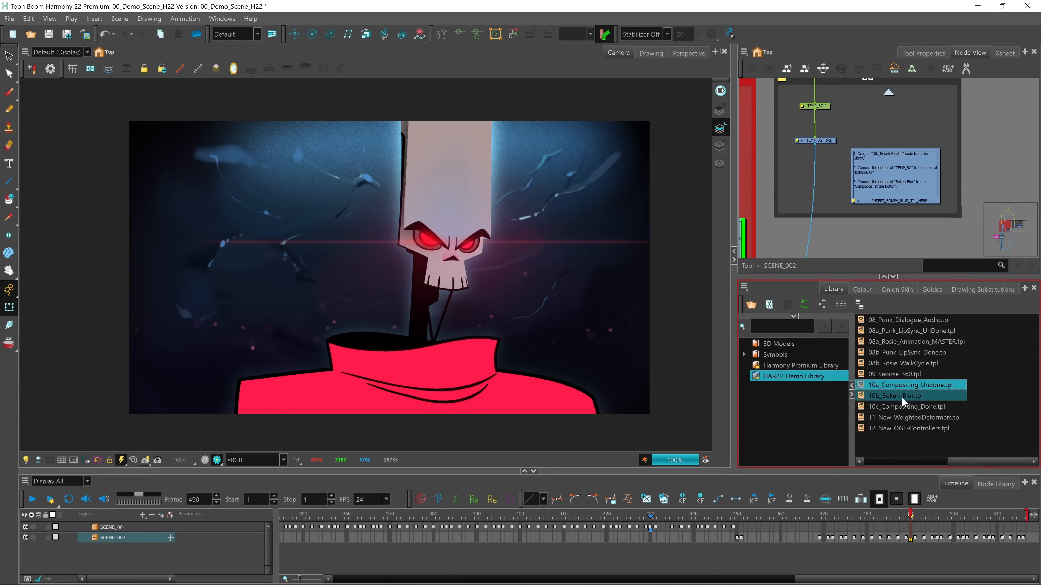
left_click_drag(900, 396, 820, 182)
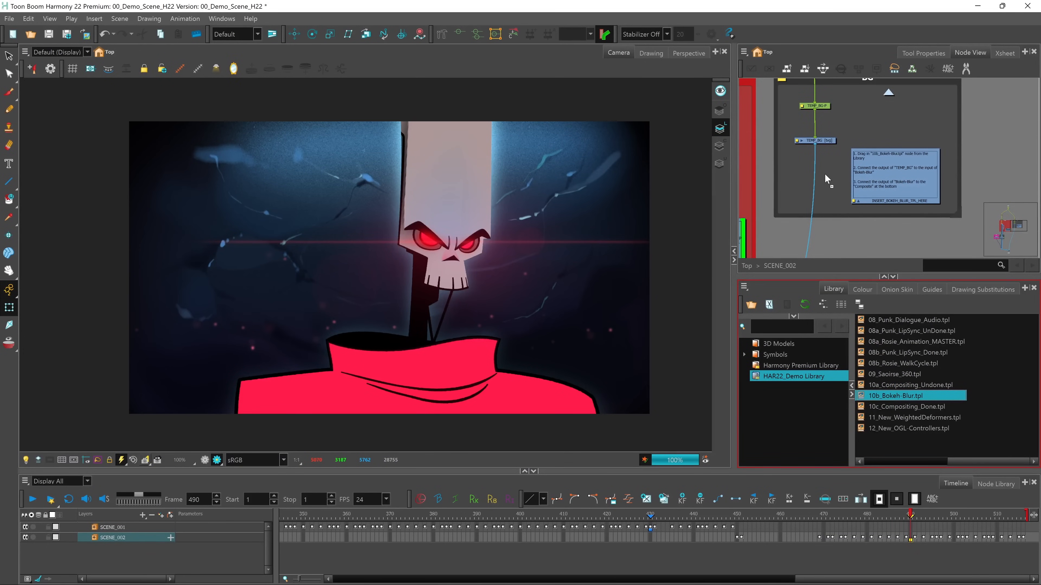
mouse_move(827, 191)
left_mouse_down()
mouse_move(820, 197)
mouse_move(852, 183)
mouse_move(824, 183)
left_mouse_up()
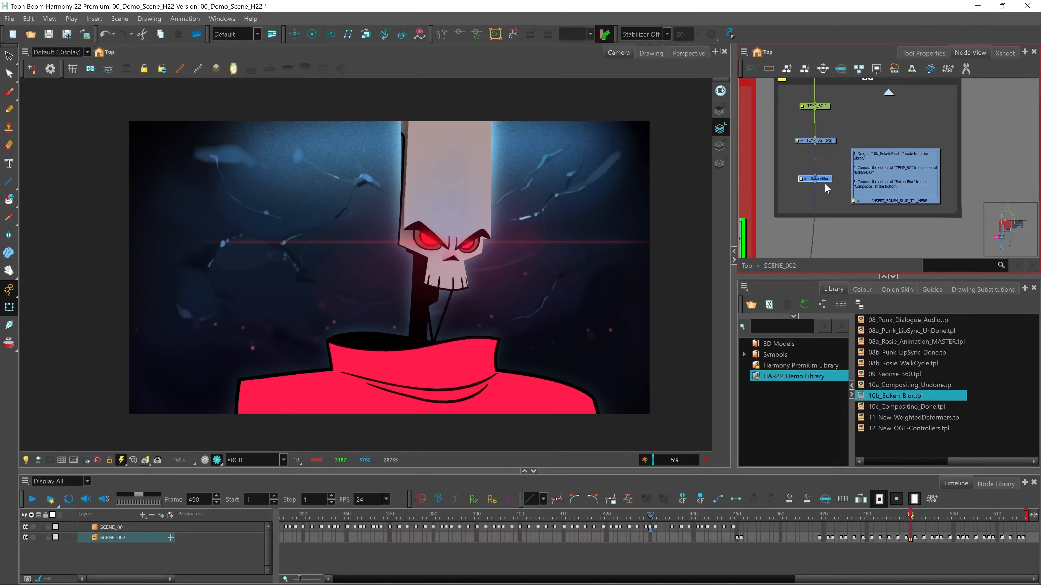